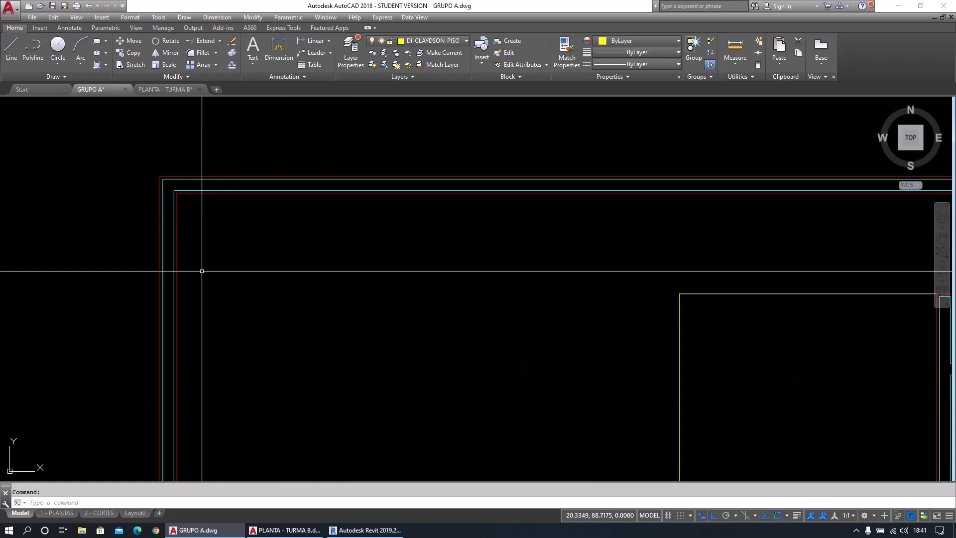
Switch to the Revit project and pull the 3D section box's long front face outward, clear of the hatched longitudinal wall.
click(363, 529)
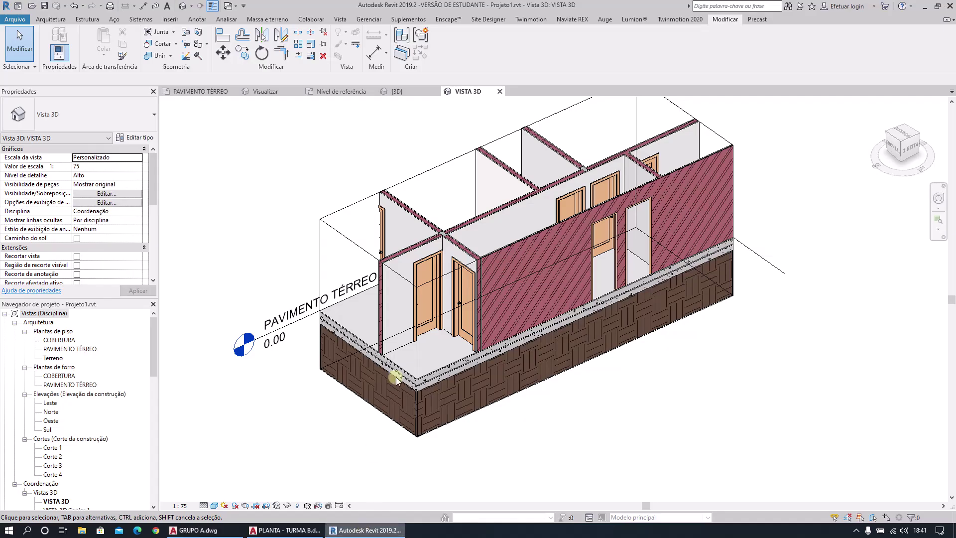
scroll(442, 290, up, 3)
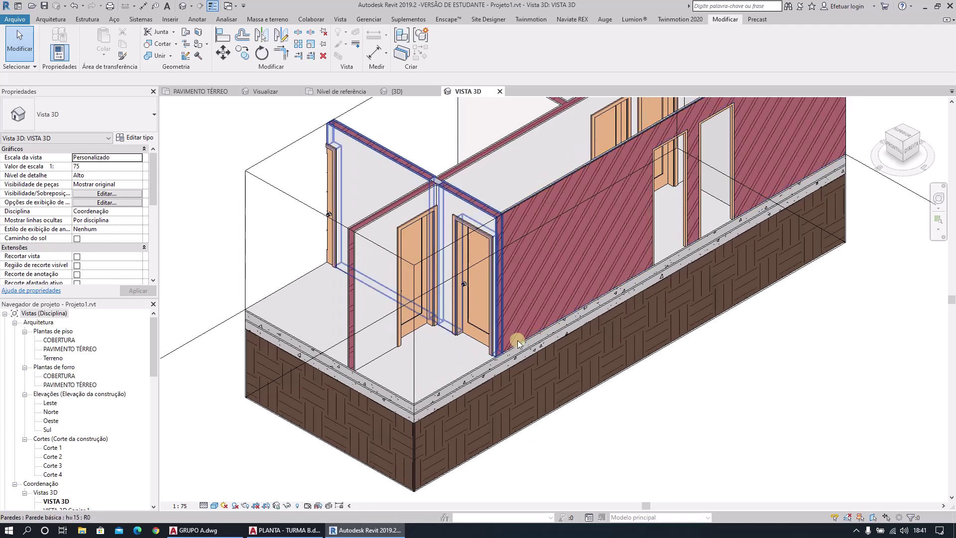
click(613, 229)
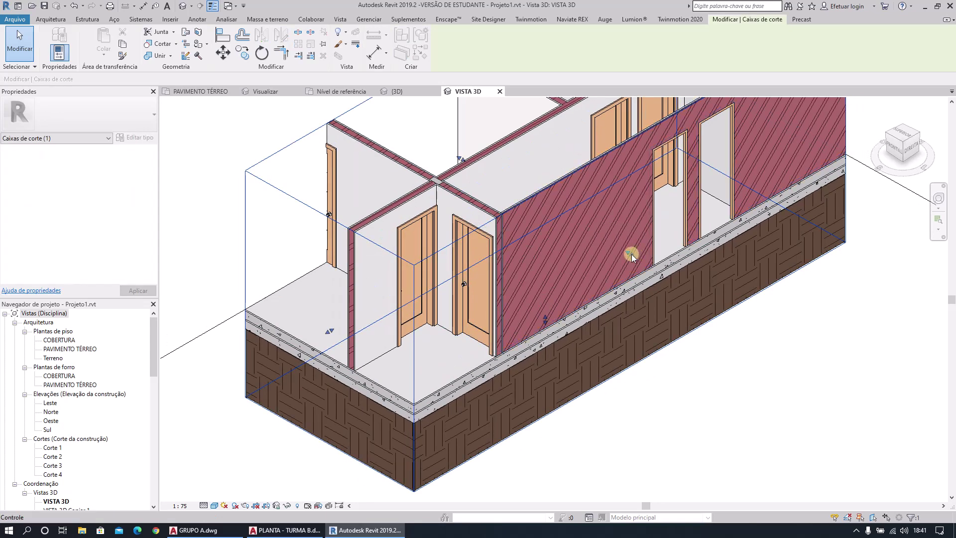
drag(630, 254, 640, 403)
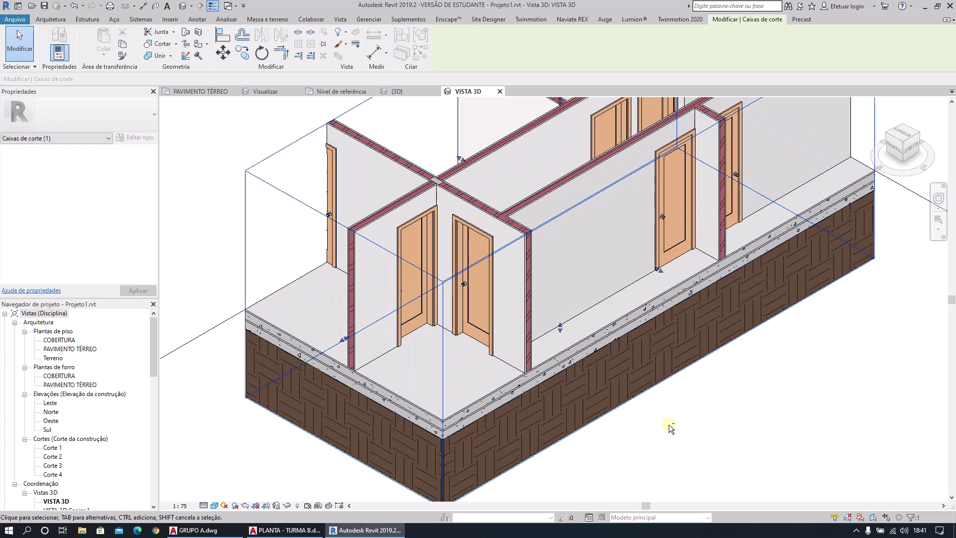
Examine how the masonry core and plaster layers of the walls meet at the T-junction beside the doors.
scroll(667, 422, down, 2)
scroll(516, 174, up, 3)
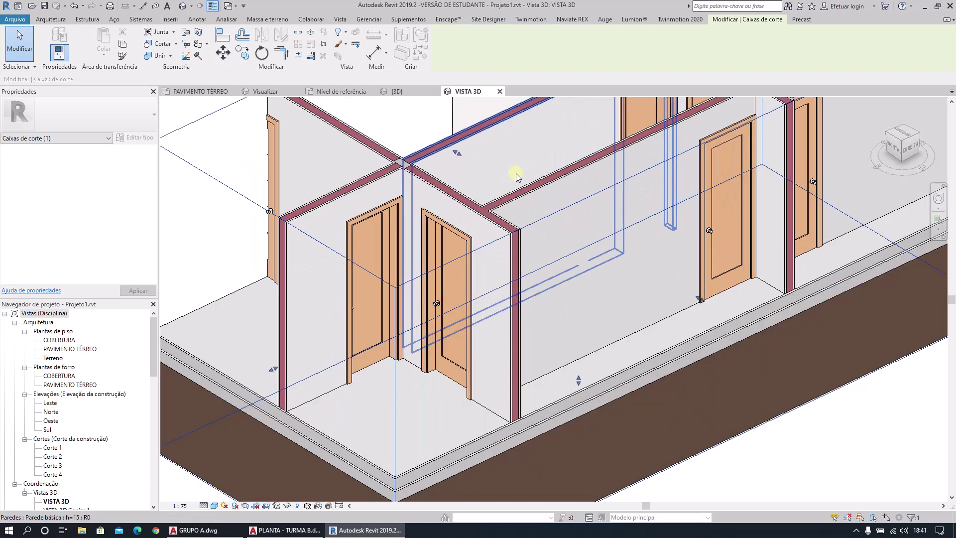
scroll(516, 173, up, 5)
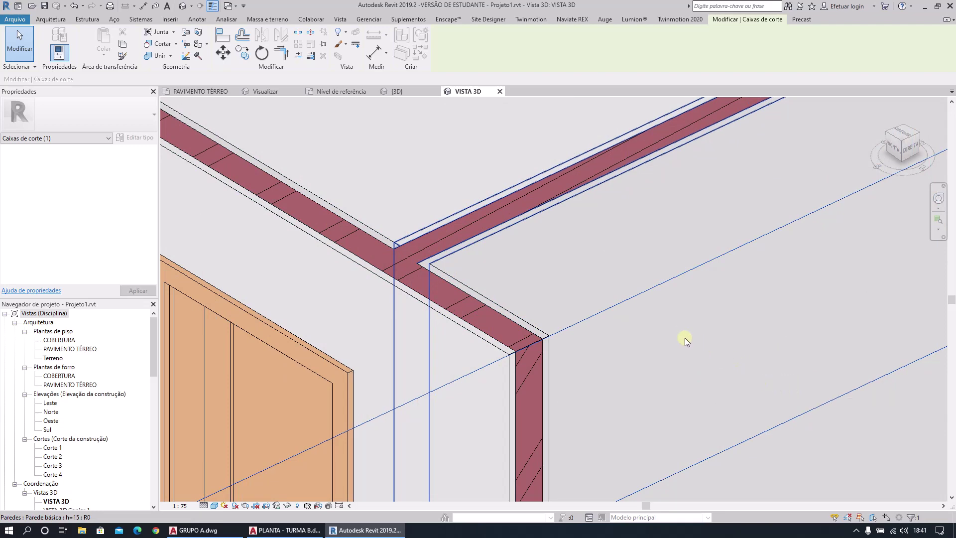
scroll(689, 323, down, 3)
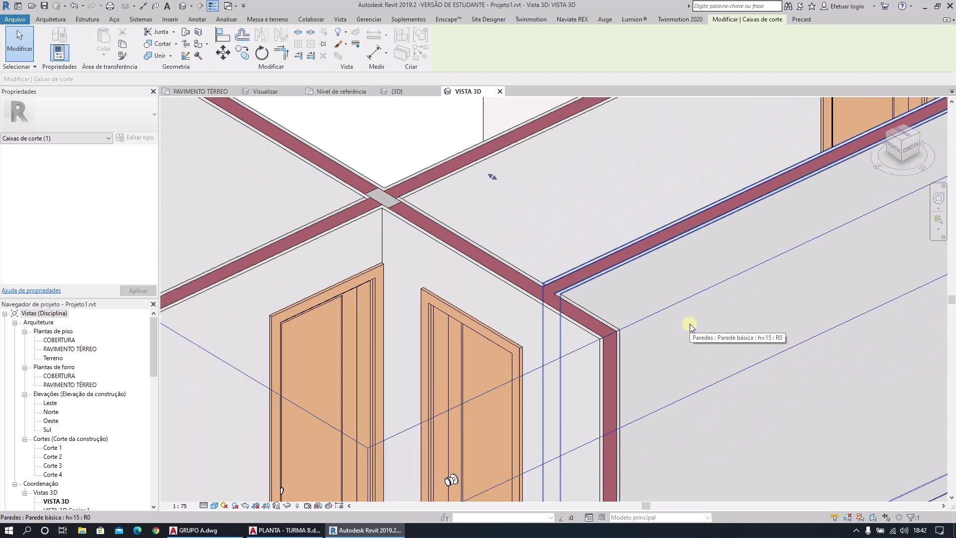
shift+middle_drag(691, 328, 688, 381)
scroll(632, 294, up, 5)
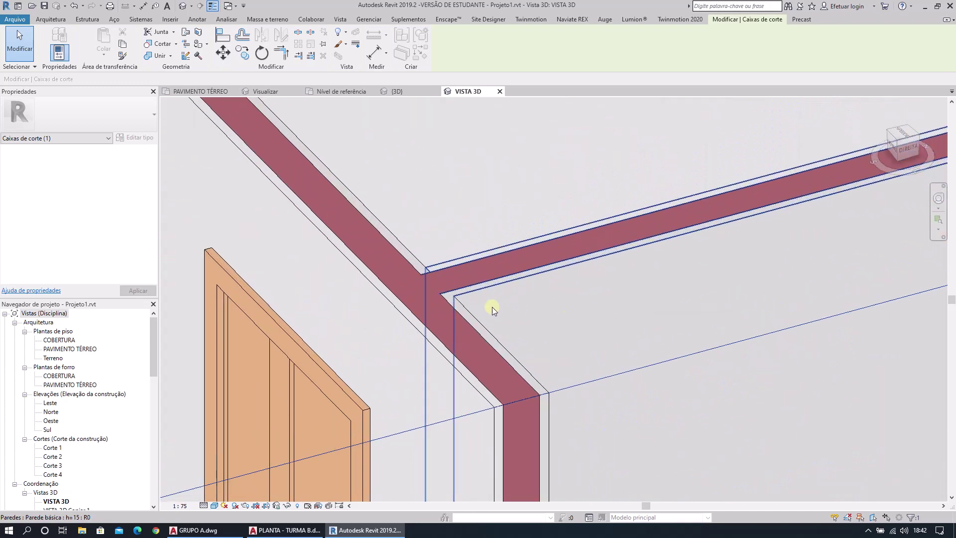
scroll(456, 289, down, 2)
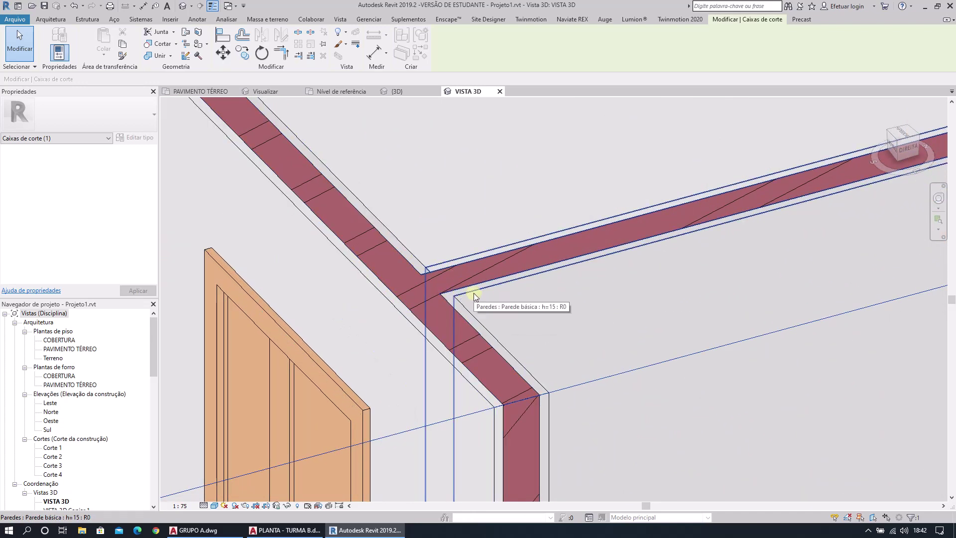
scroll(473, 294, down, 3)
scroll(471, 296, down, 2)
Examine the structural column where the walls cross and how the wall layers meet it.
shift+middle_drag(487, 298, 431, 220)
scroll(423, 340, up, 3)
scroll(327, 192, up, 5)
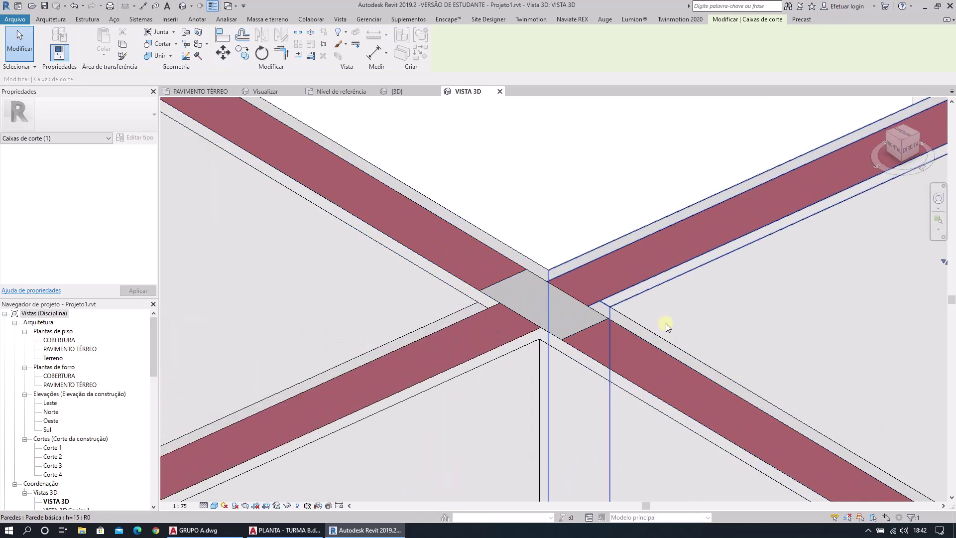
click(566, 309)
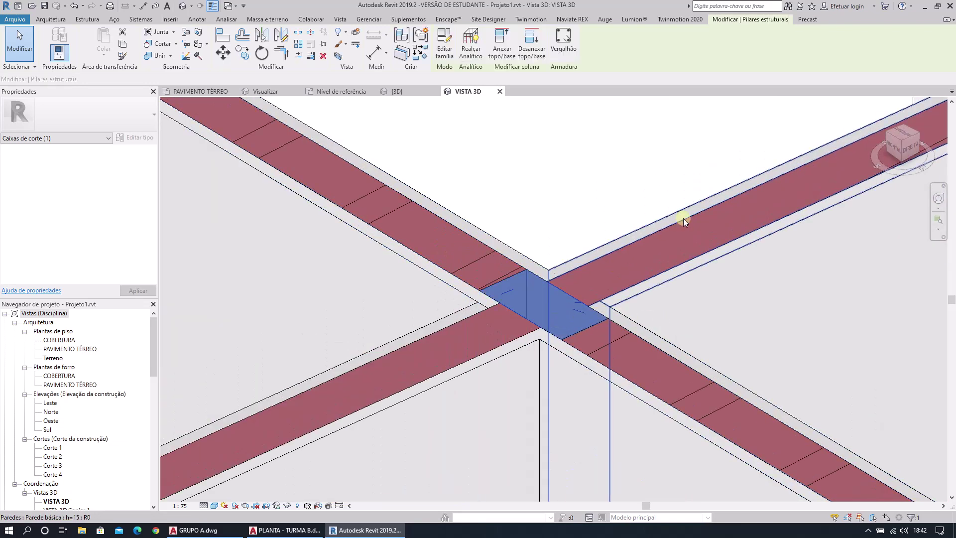
key(Escape)
scroll(522, 277, down, 5)
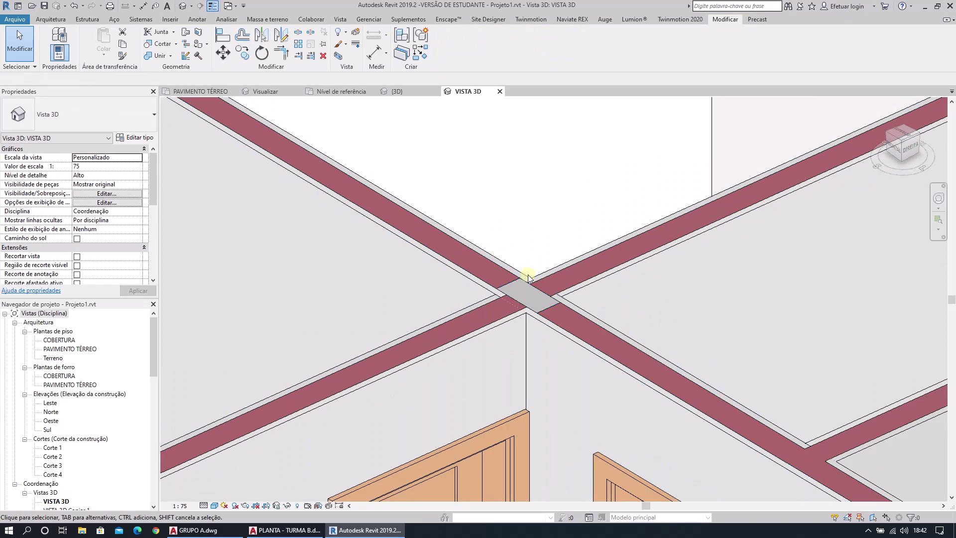
scroll(704, 354, down, 5)
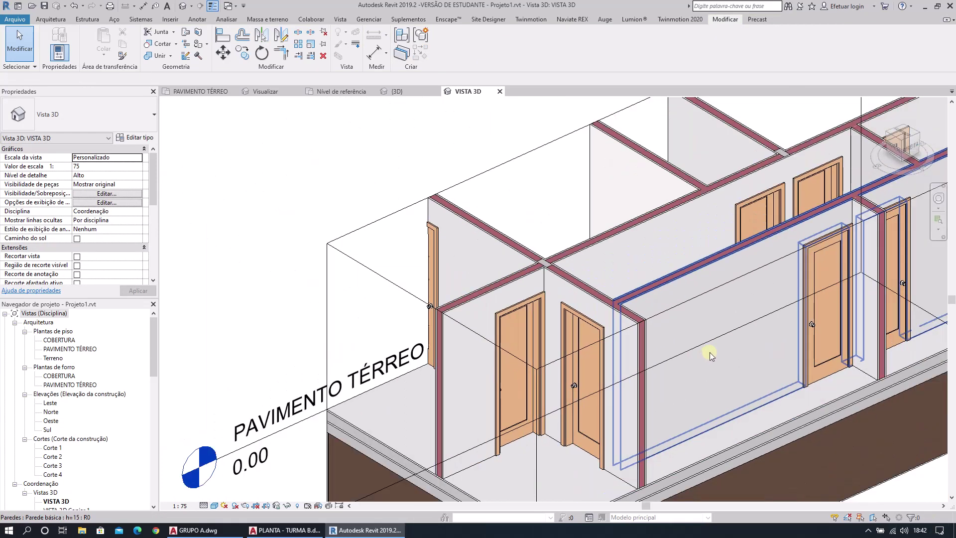
Lower the top of the section box so that it cuts horizontally through the walls and doors.
scroll(706, 352, up, 2)
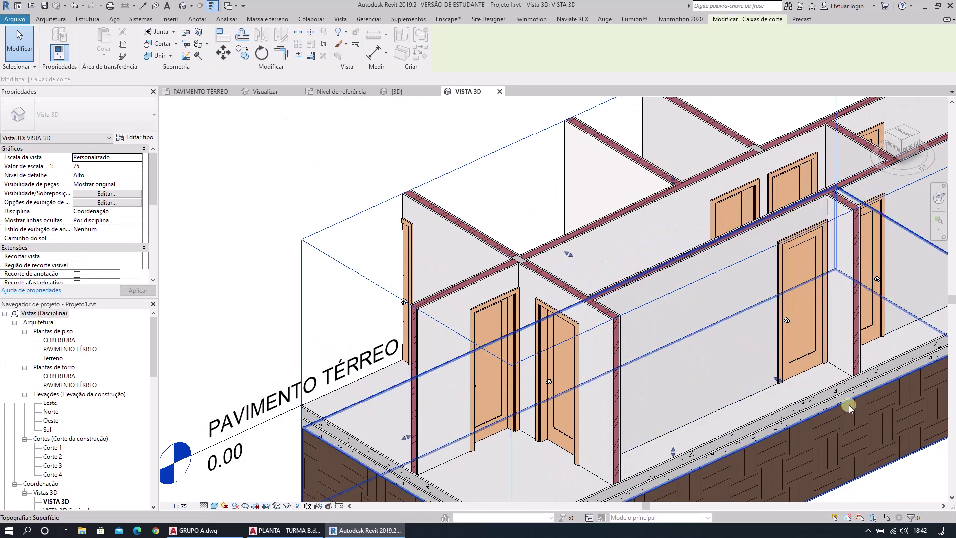
click(849, 401)
middle_drag(811, 383, 769, 381)
drag(631, 178, 627, 265)
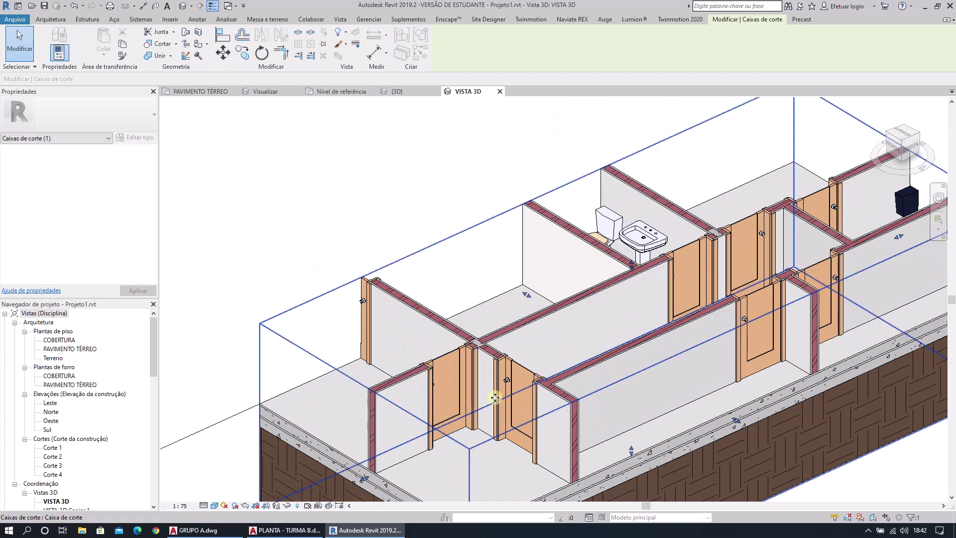
middle_drag(745, 329, 708, 330)
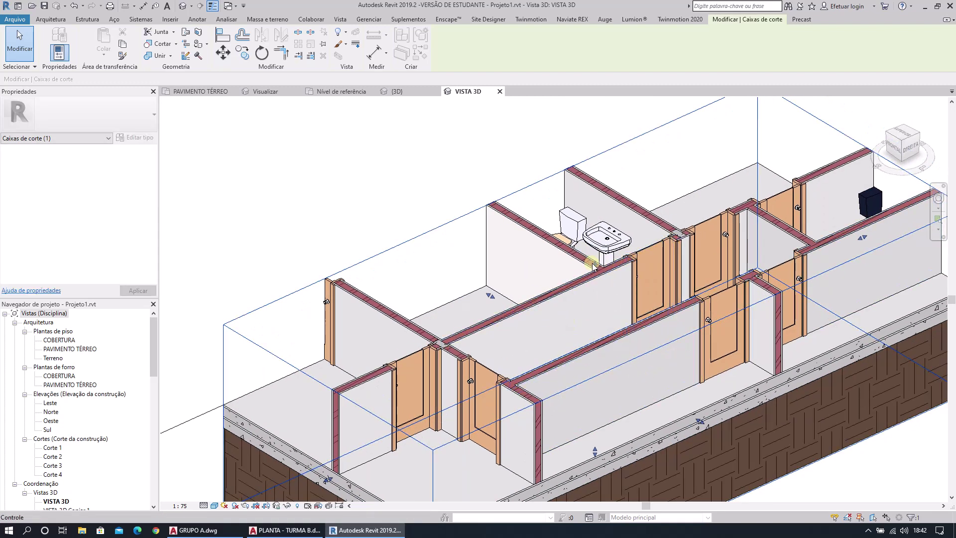
drag(595, 255, 596, 247)
scroll(453, 383, up, 2)
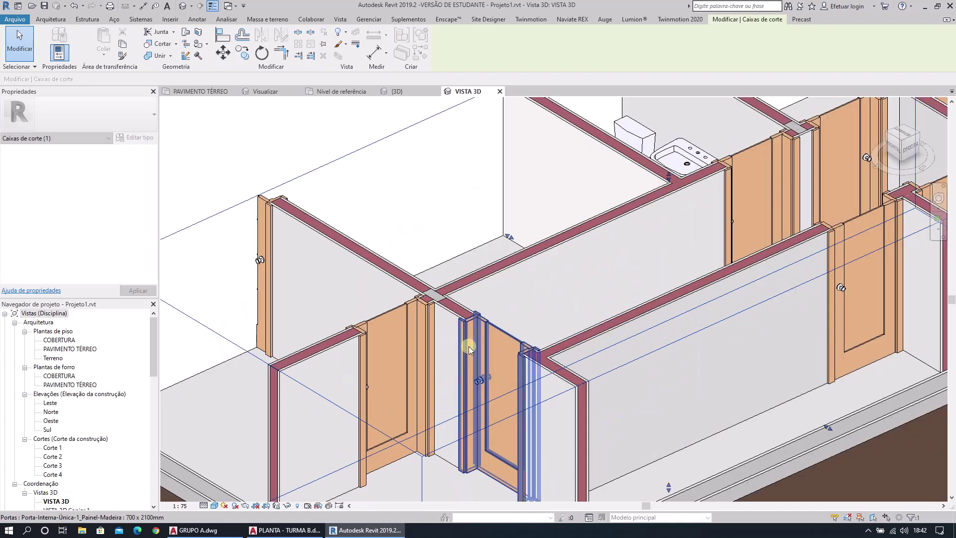
key(Escape)
Examine how the door frame and trim fit against the masonry and plaster at the wall end near the column.
scroll(497, 344, up, 4)
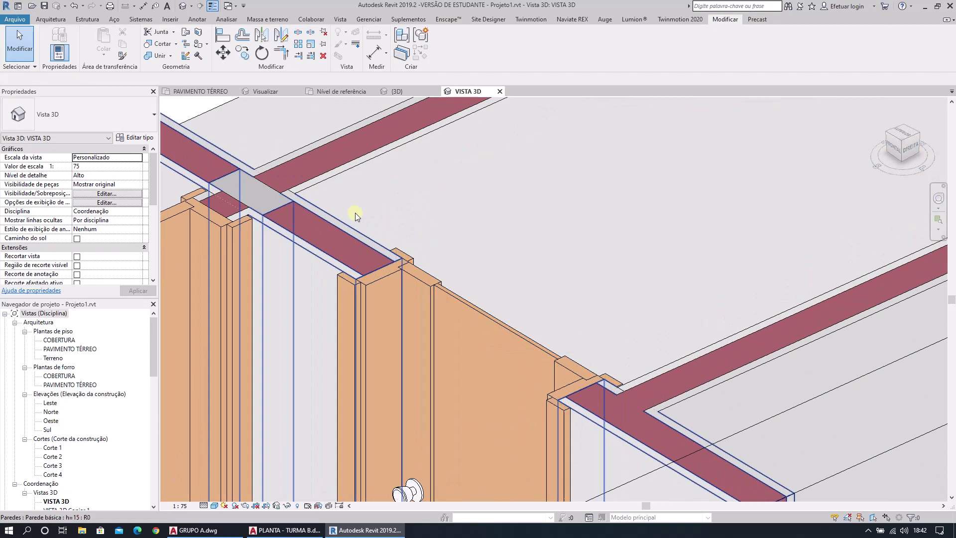
scroll(454, 203, down, 3)
scroll(629, 225, up, 5)
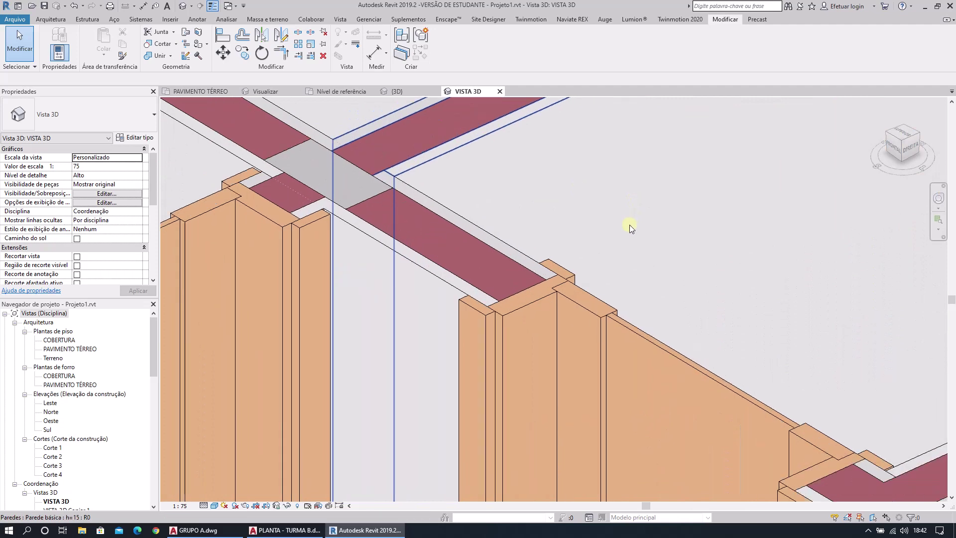
scroll(617, 254, down, 2)
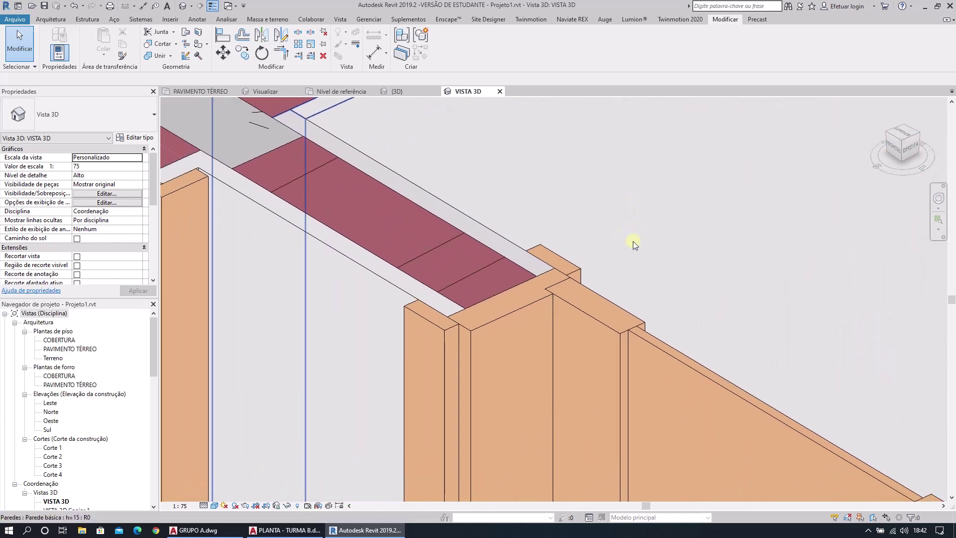
click(429, 332)
key(Escape)
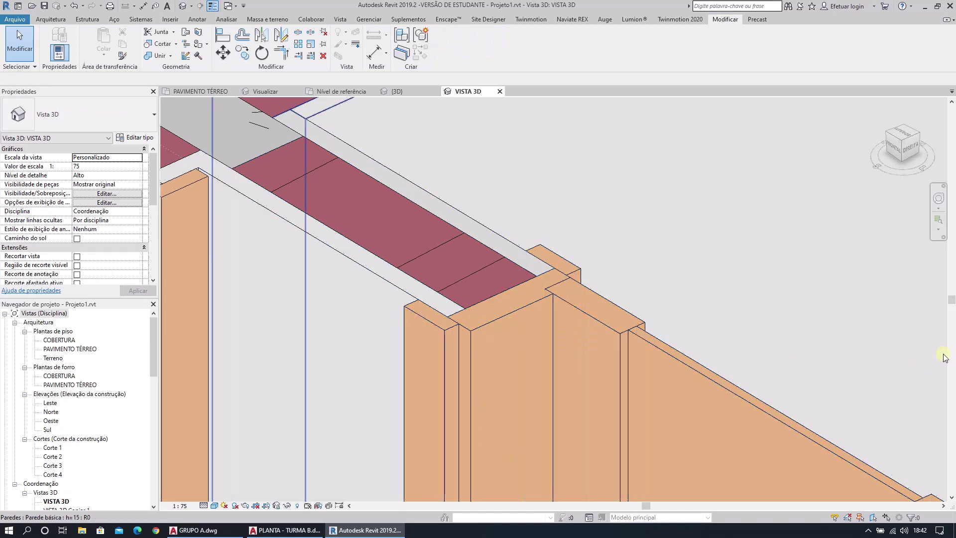
middle_drag(910, 338, 865, 322)
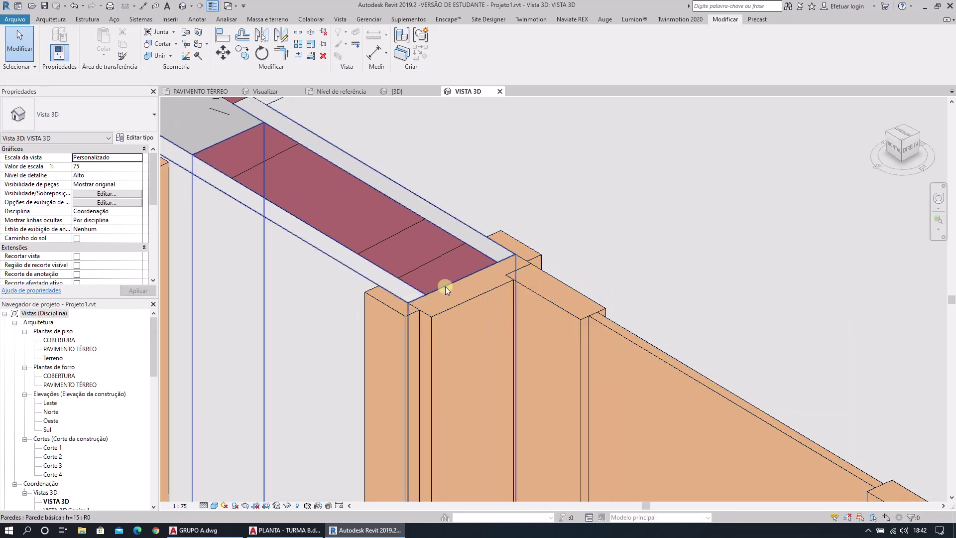
click(508, 284)
click(713, 276)
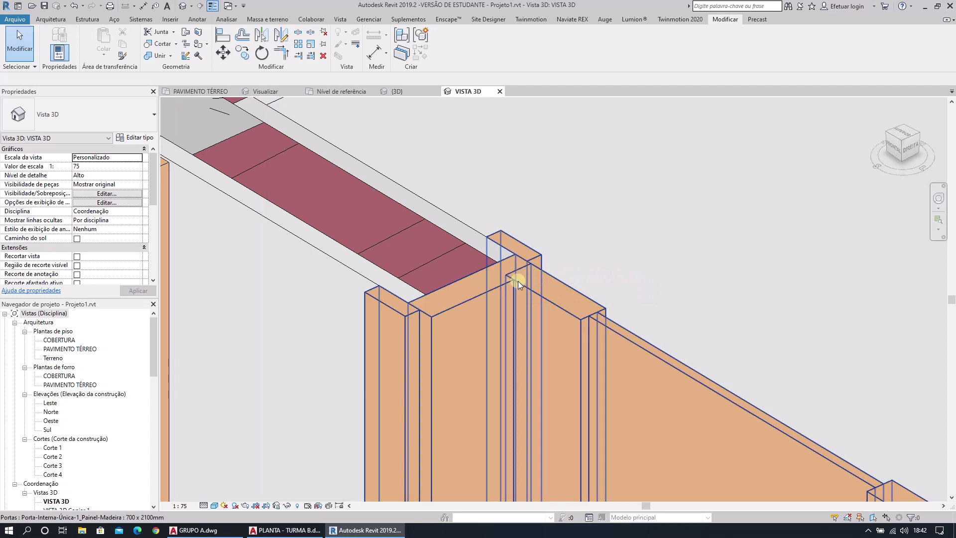
Inspect the cut door leaf and both jambs, comparing how the frame meets the wall on each side of the opening.
scroll(517, 288, up, 2)
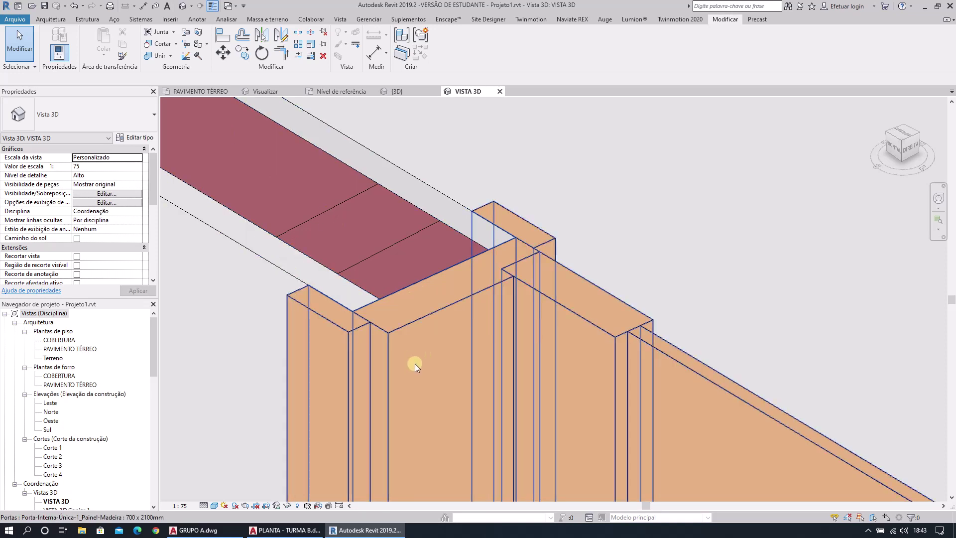
middle_drag(921, 335, 555, 185)
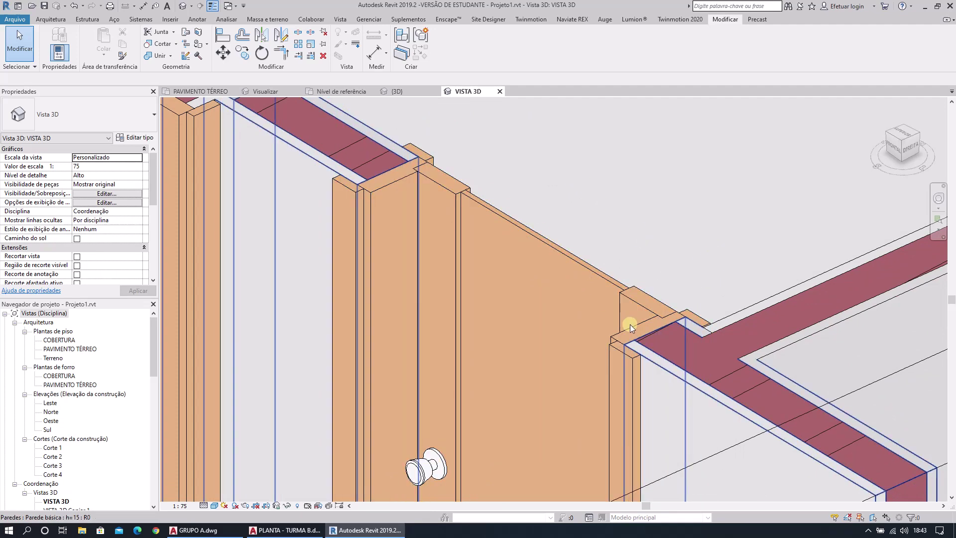
scroll(357, 145, up, 2)
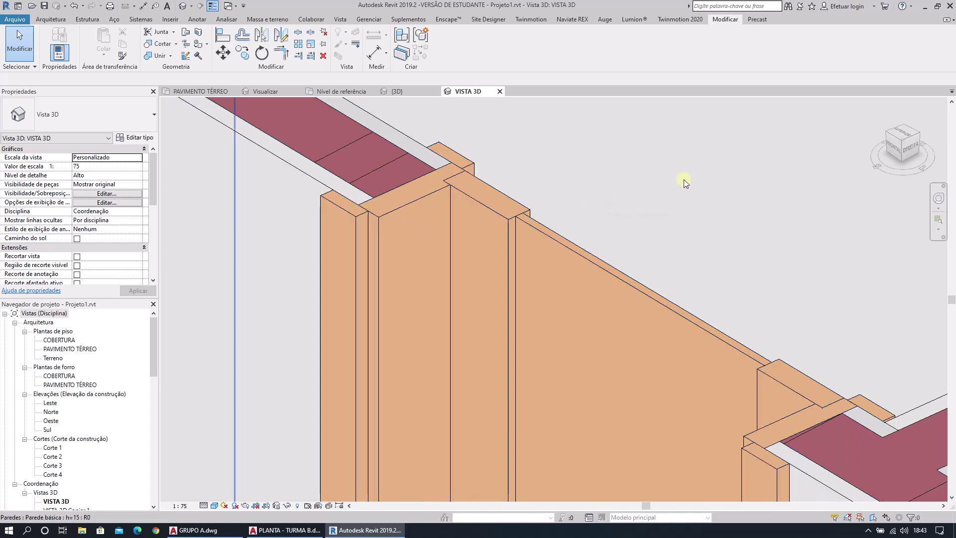
scroll(683, 179, down, 1)
mouse_move(690, 196)
shift+middle_down()
mouse_move(674, 224)
mouse_move(691, 245)
mouse_move(669, 310)
mouse_move(899, 263)
shift+middle_up()
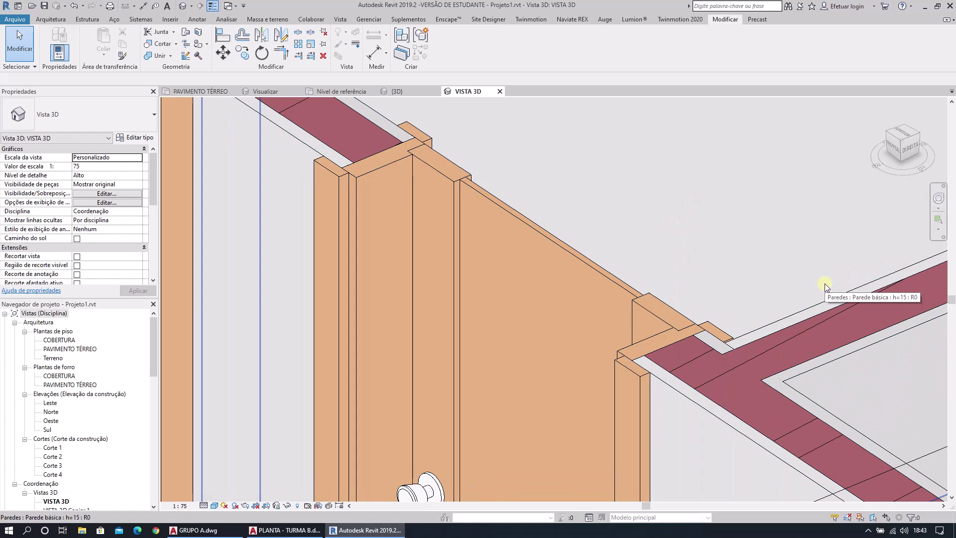
Try a 180° opening angle on the 700 x 2100 mm interior door, and set it back to 90°.
click(629, 267)
scroll(603, 209, down, 4)
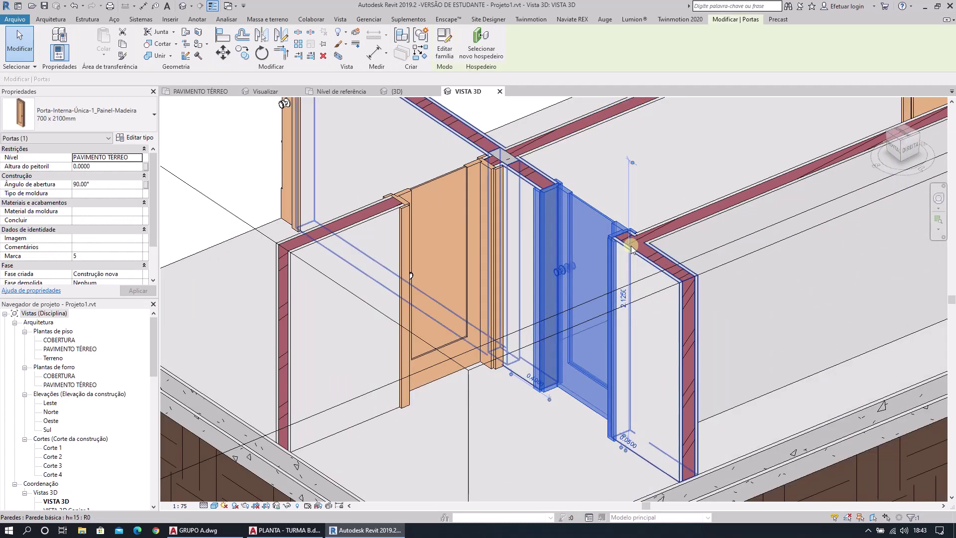
click(112, 185)
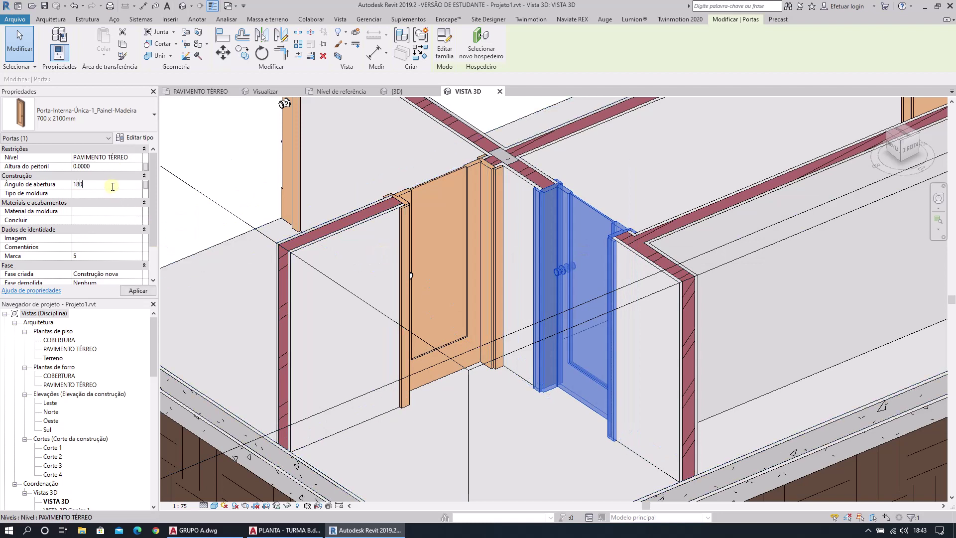
click(138, 290)
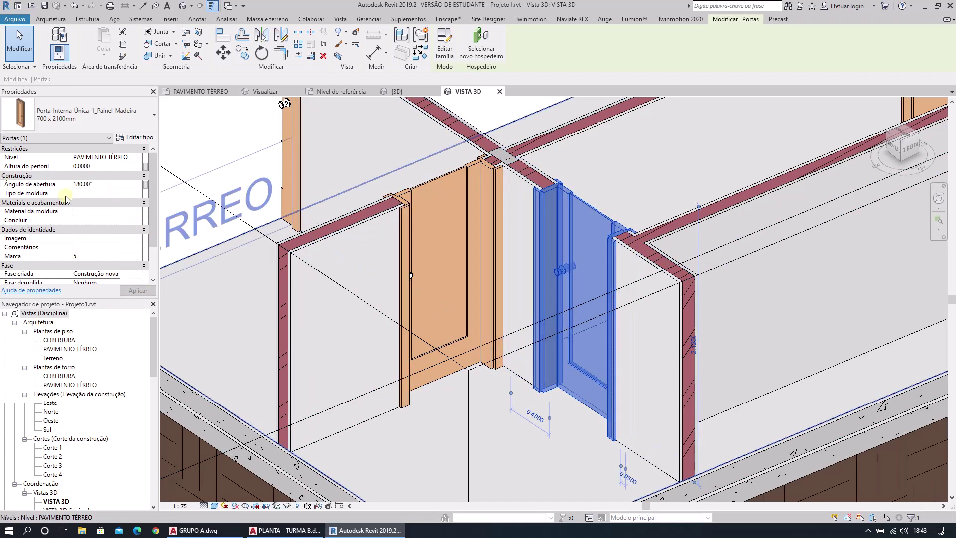
click(99, 182)
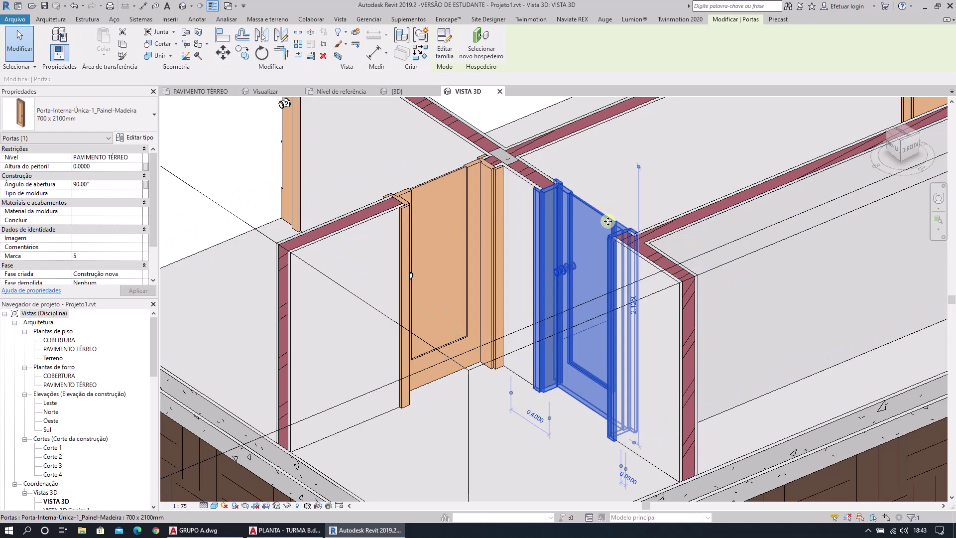
key(Escape)
Examine how the door frame and trim meet the plaster at the adjoining wall corner.
scroll(640, 230, up, 3)
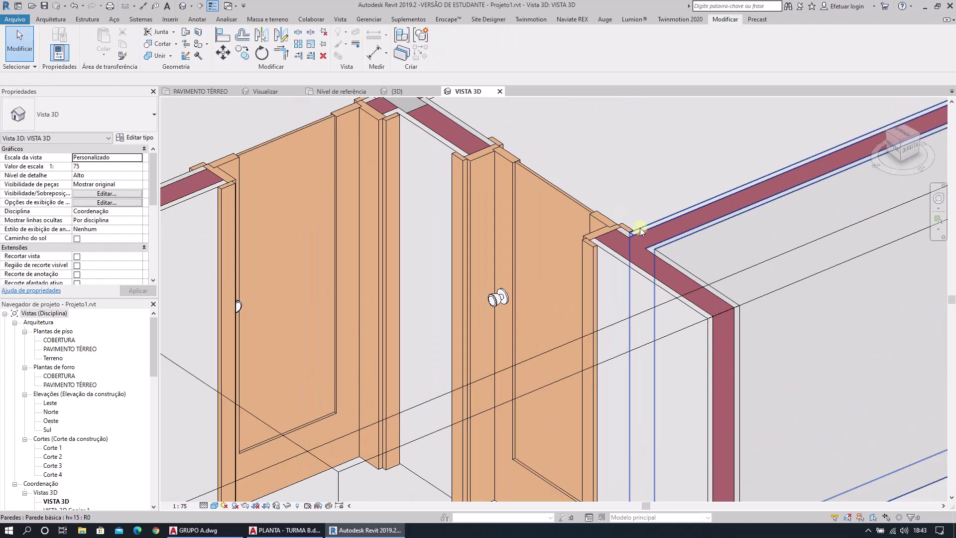
scroll(641, 230, up, 2)
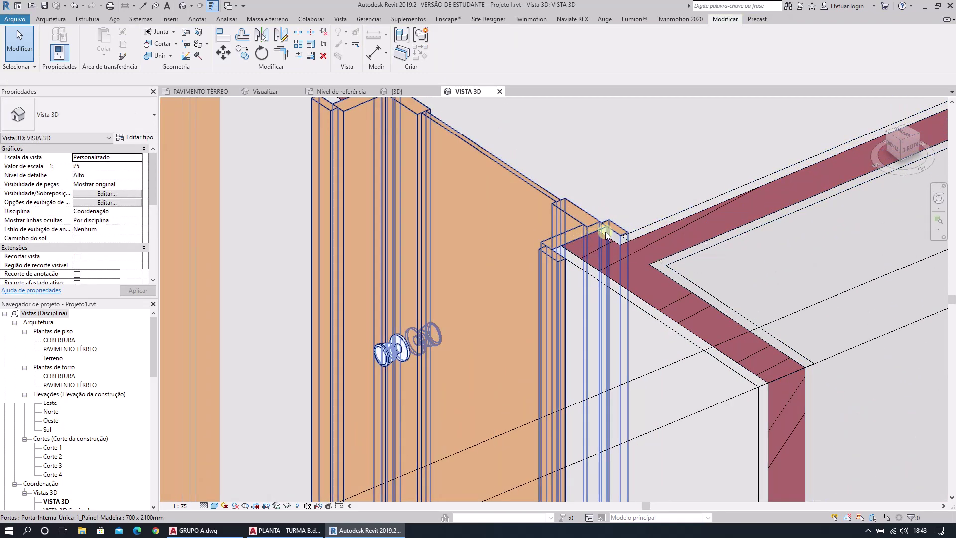
scroll(614, 250, down, 1)
scroll(614, 250, up, 3)
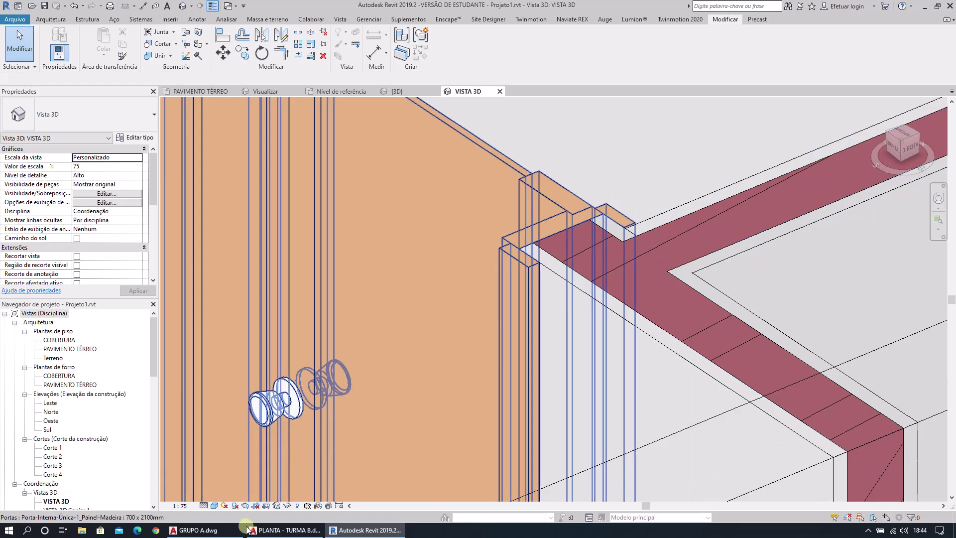
Switch to the GRUPO A.dwg floor plan in AutoCAD and inspect the outer wall corner up close.
click(194, 529)
mouse_move(298, 230)
middle_down()
mouse_move(384, 258)
mouse_move(422, 313)
middle_up()
scroll(304, 234, up, 1)
key(Escape)
scroll(335, 246, up, 3)
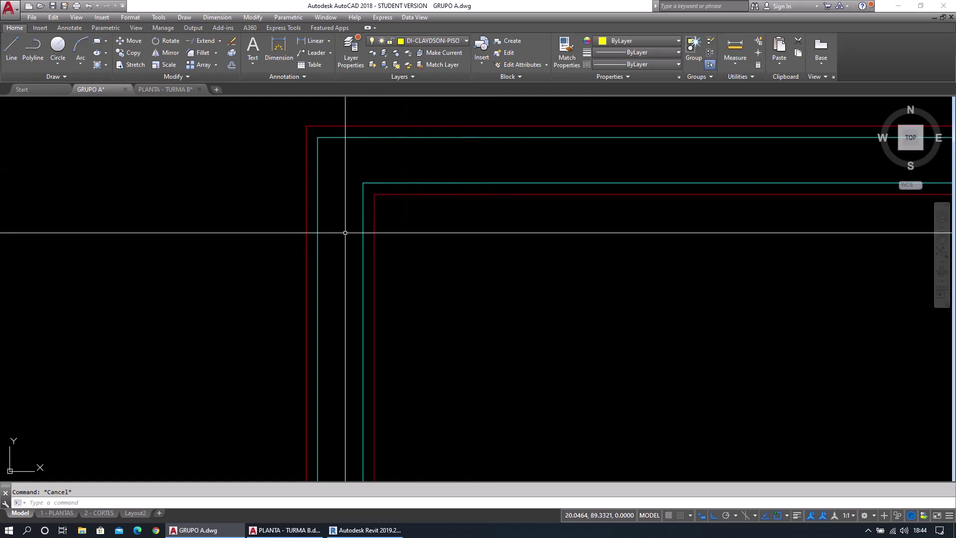
Draw a horizontal line across the vertical wall, from the inner plaster corner to the outer plaster face.
click(12, 54)
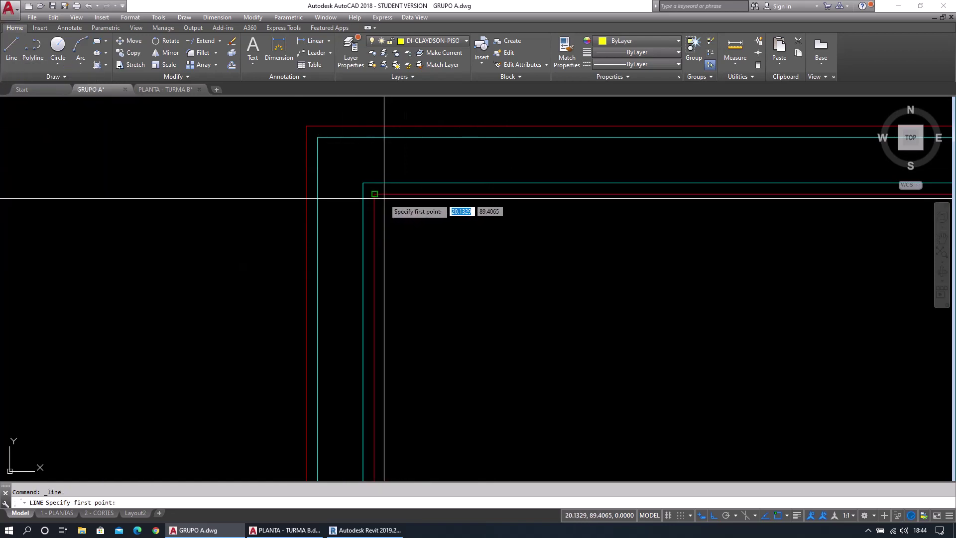
click(318, 195)
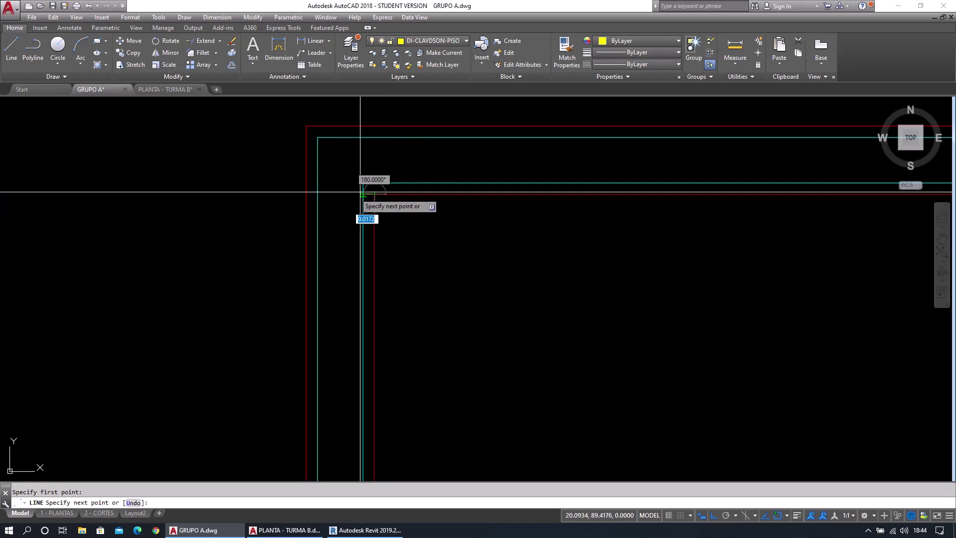
click(306, 194)
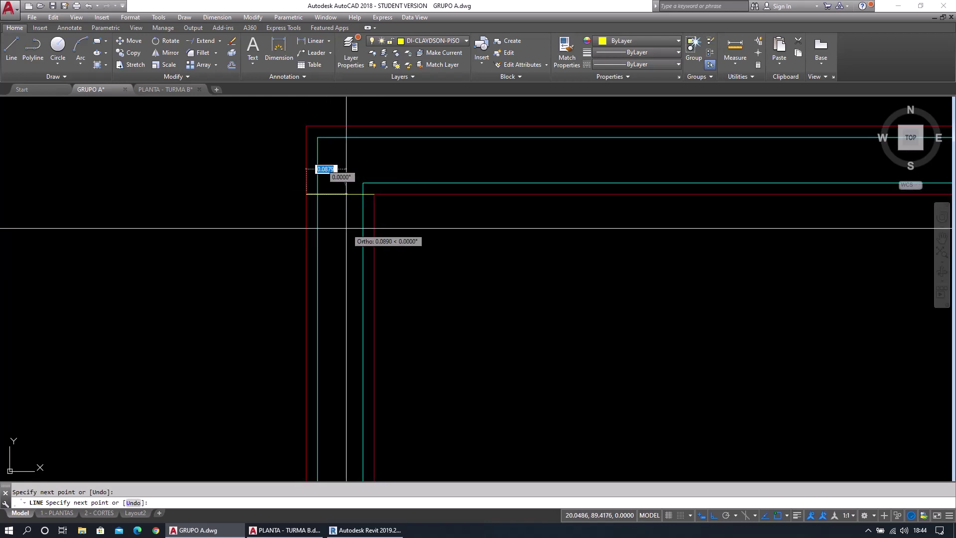
key(Escape)
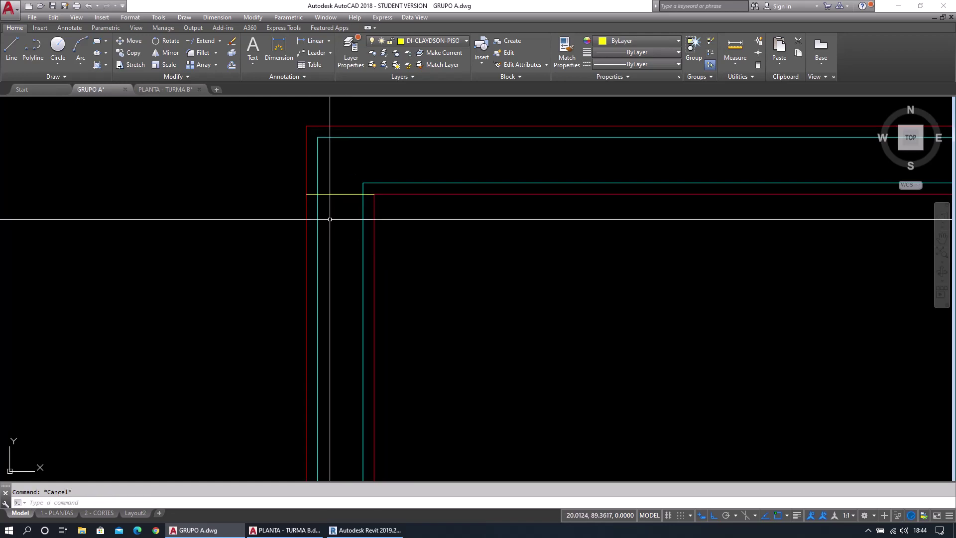
Offset the horizontal line across the wall downward by 0.05.
text(o)
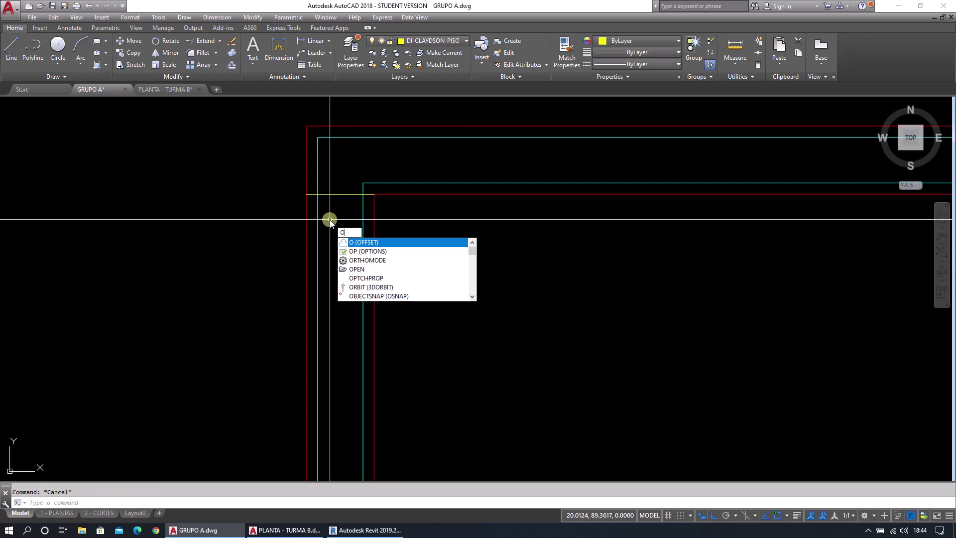
key(Return)
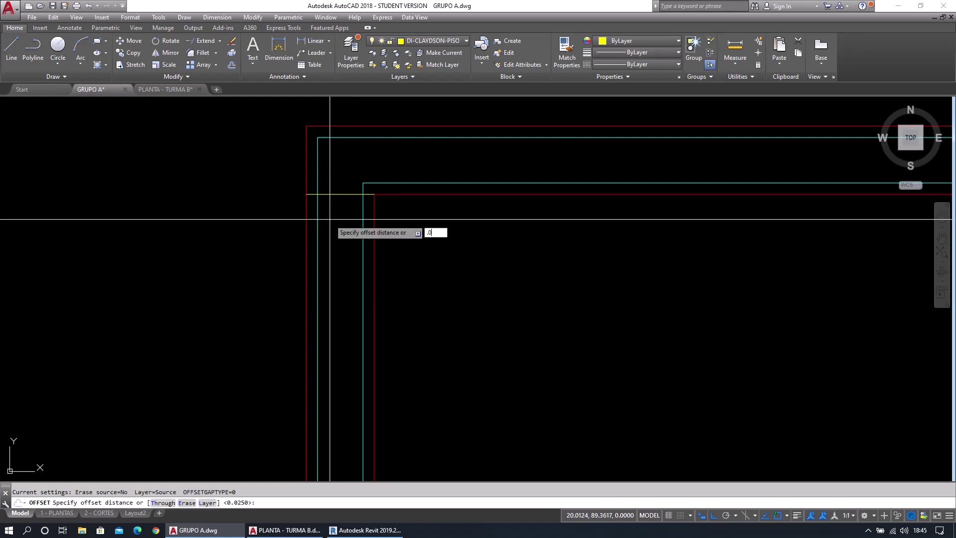
key(Return)
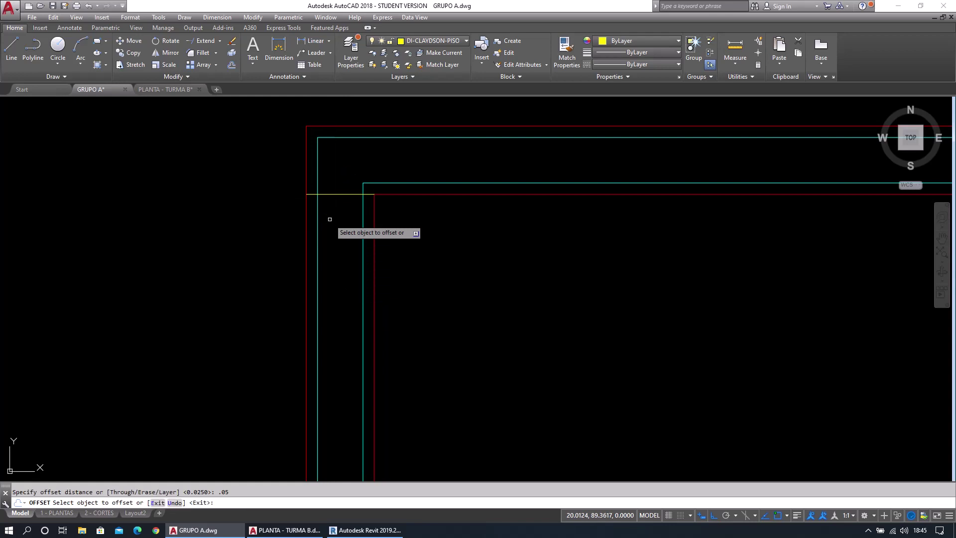
click(341, 195)
click(357, 231)
key(Escape)
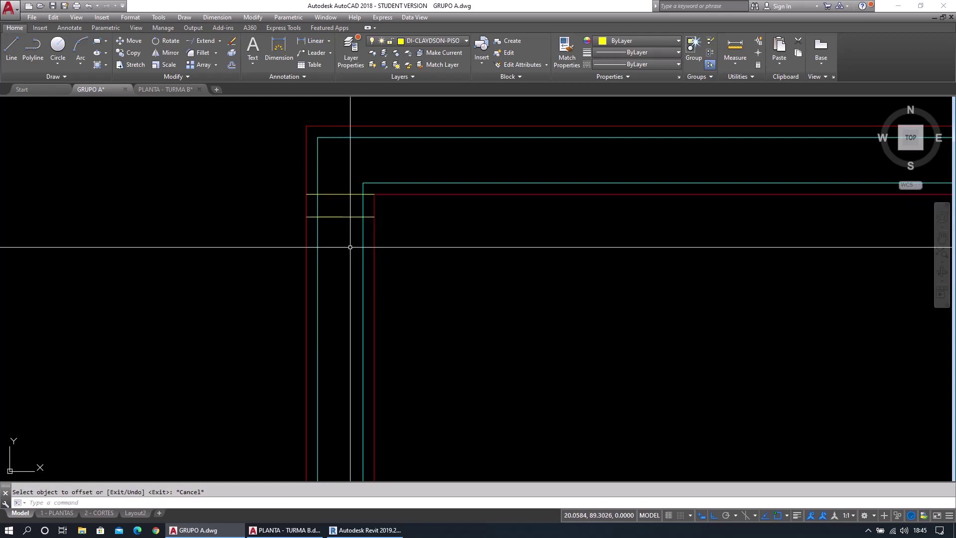
Erase the original line and its offset copy from the wall.
click(338, 207)
click(337, 173)
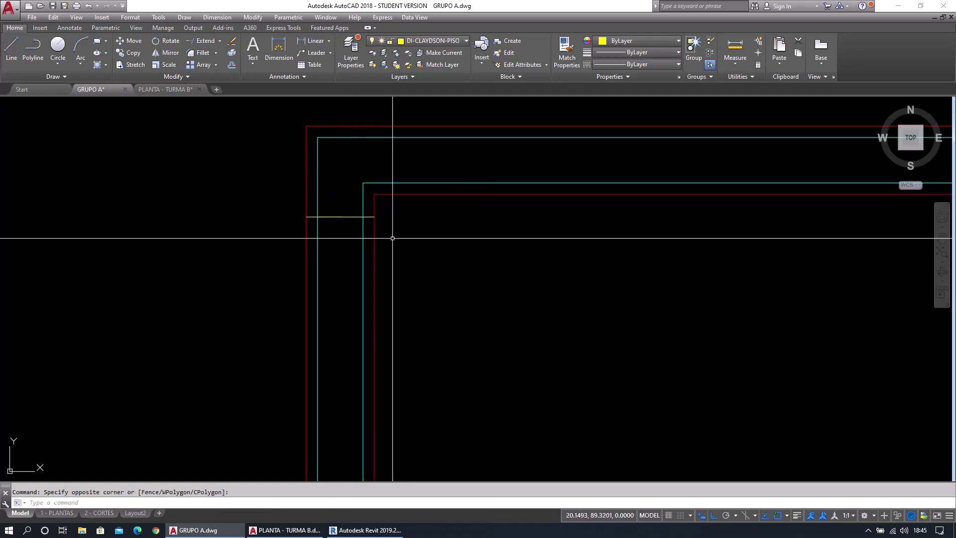
key(Delete)
click(352, 229)
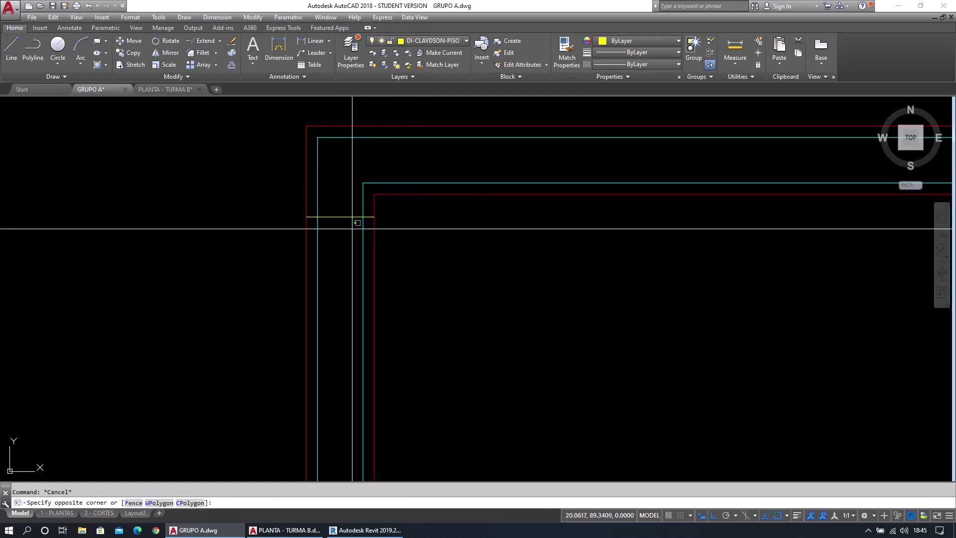
click(344, 205)
key(Delete)
Draw a line across the vertical wall to its outer plaster face, starting 0.05 below the inner plaster corner by tracking.
key(l)
key(Return)
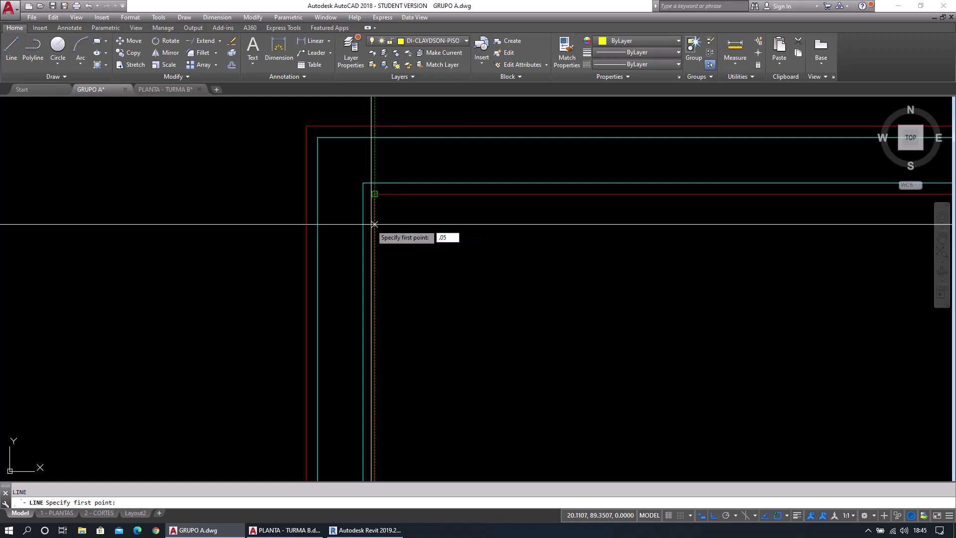
key(Return)
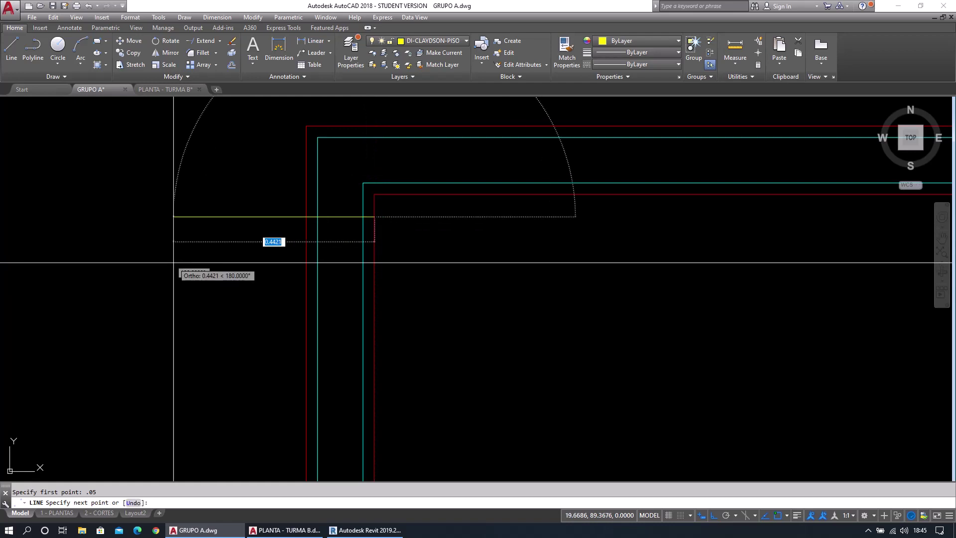
click(304, 218)
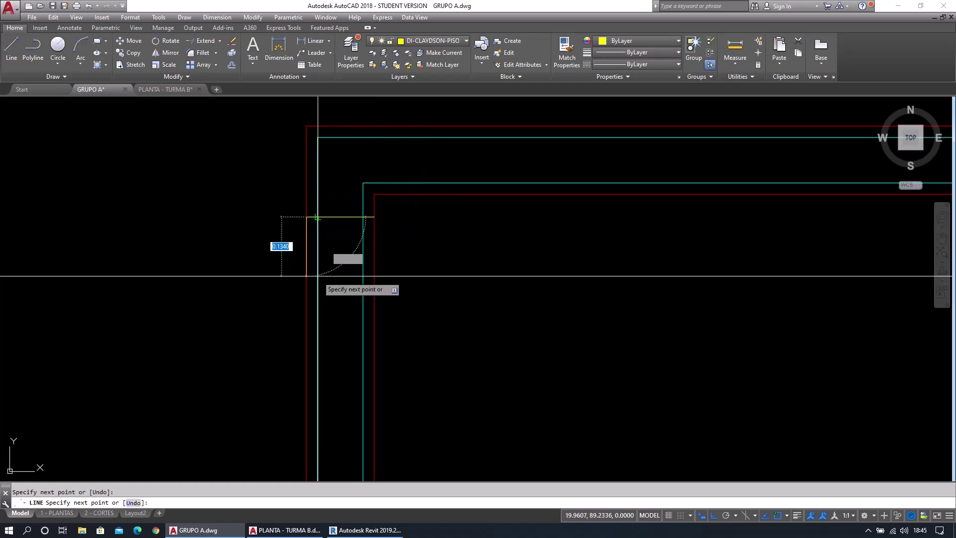
key(Escape)
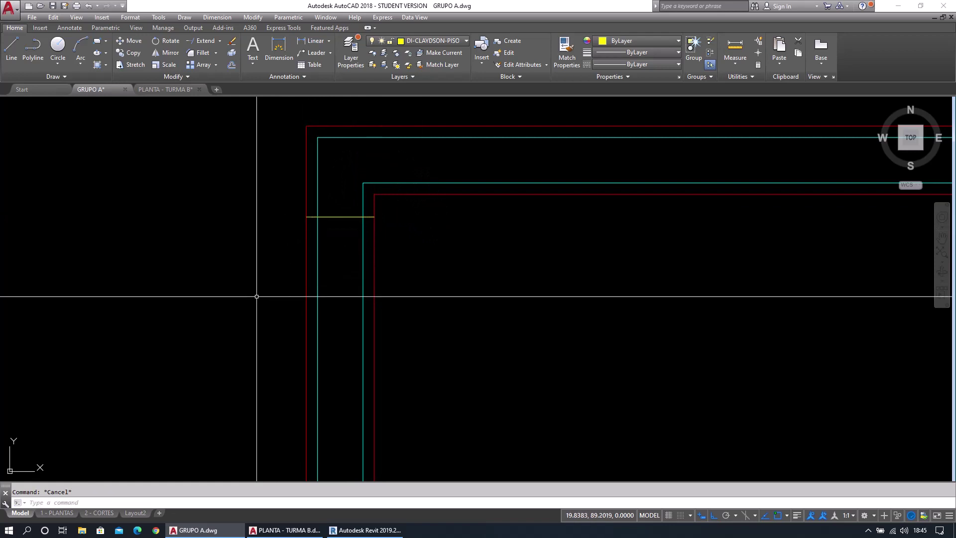
Erase the tracked line crossing the vertical wall.
click(348, 229)
click(339, 205)
key(Delete)
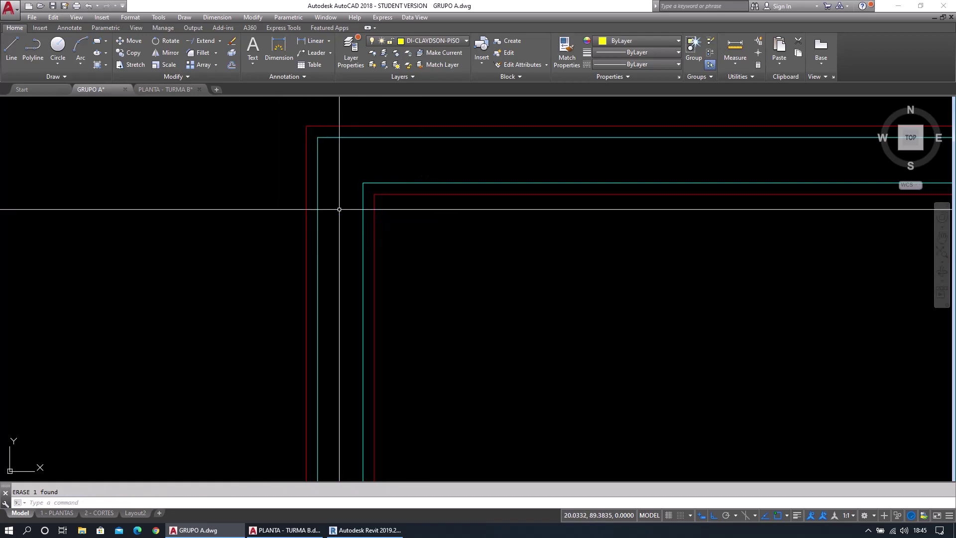
Redraw the door jamb line from 0.05 below the inner plaster corner across to the wall's outer plaster face.
click(10, 52)
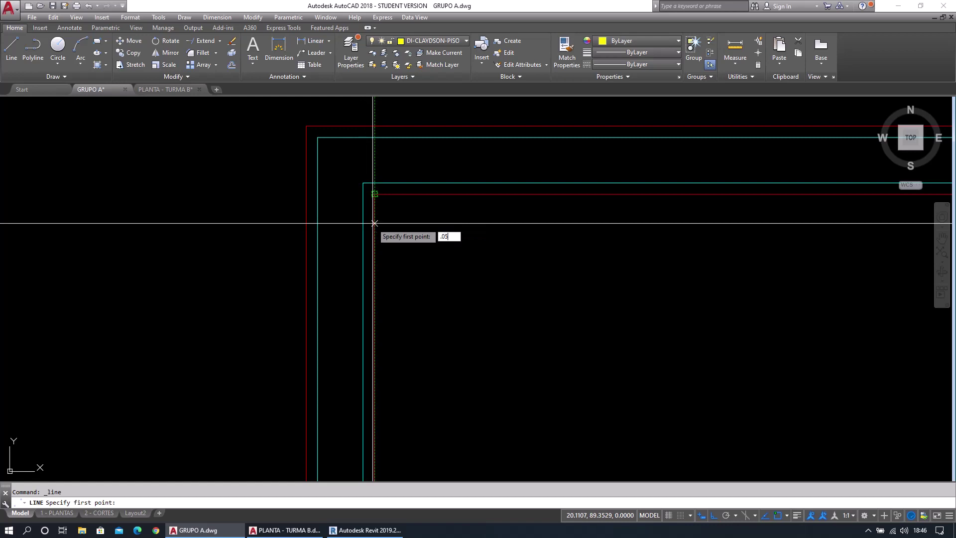
key(Return)
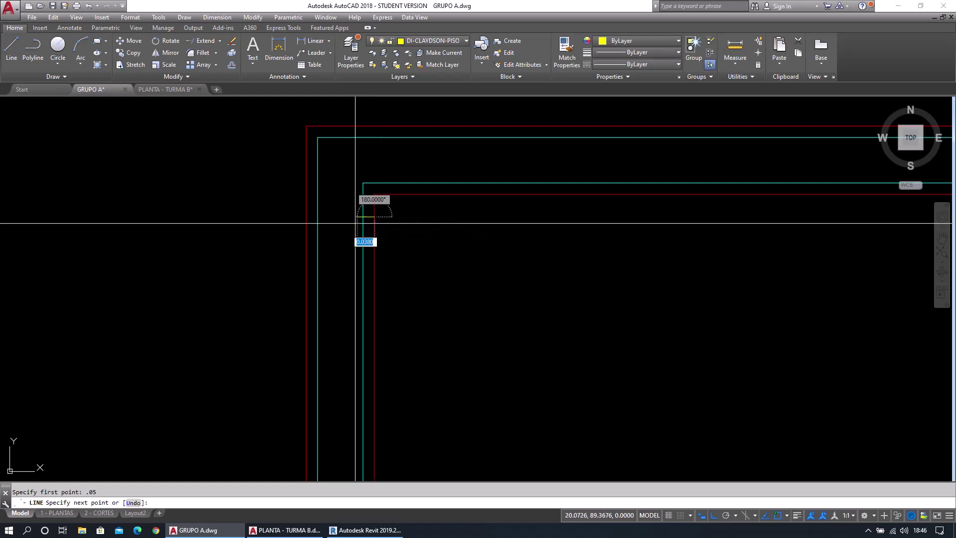
click(306, 217)
key(Escape)
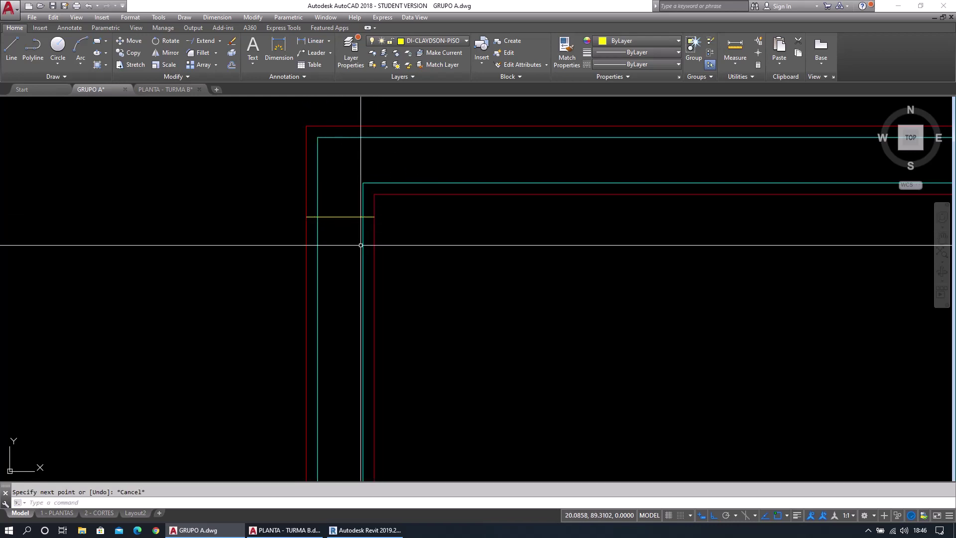
scroll(379, 245, down, 2)
mouse_move(400, 304)
middle_down()
mouse_move(378, 271)
mouse_move(371, 299)
mouse_move(392, 291)
mouse_move(399, 271)
middle_up()
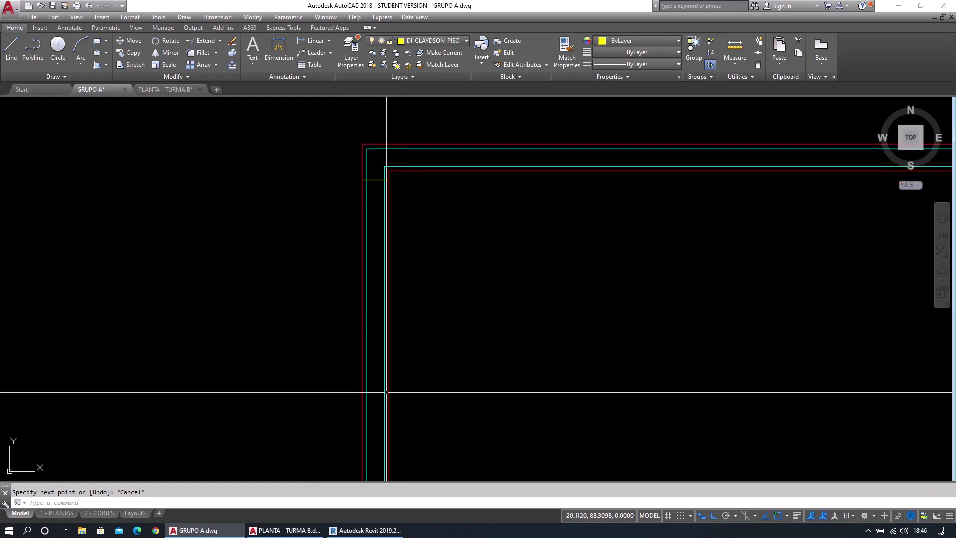
Switch to the Revit model and examine how the interior door's frame meets the adjoining wall corner.
click(350, 531)
scroll(567, 260, down, 2)
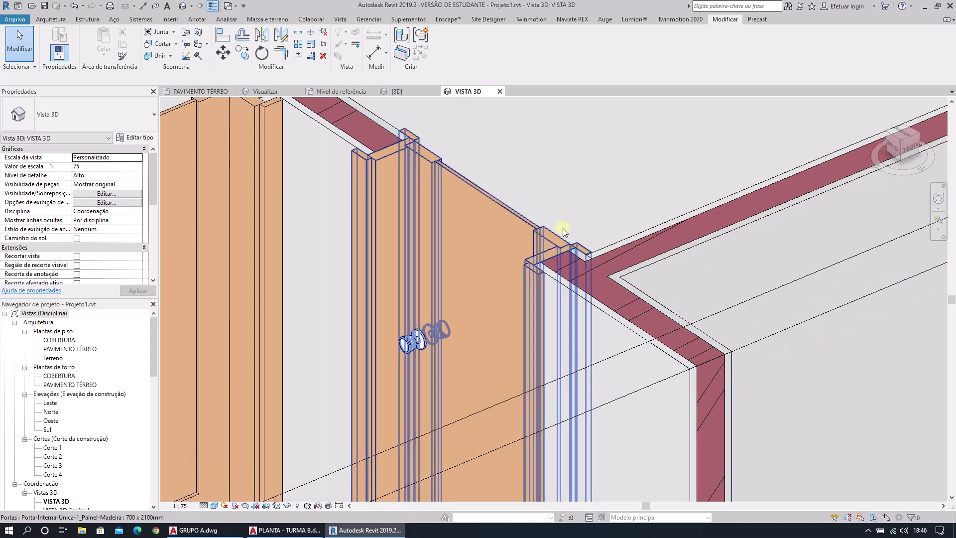
scroll(559, 234, up, 2)
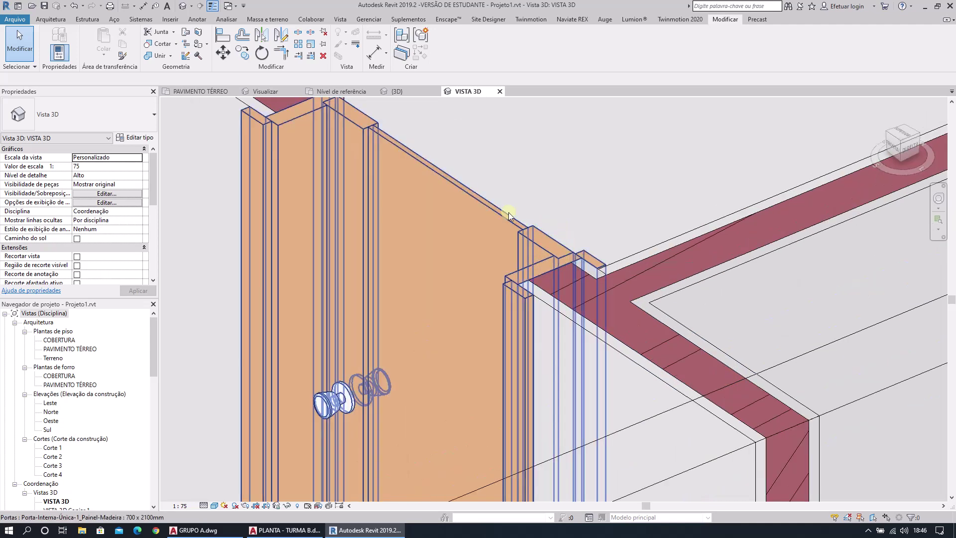
scroll(509, 212, down, 4)
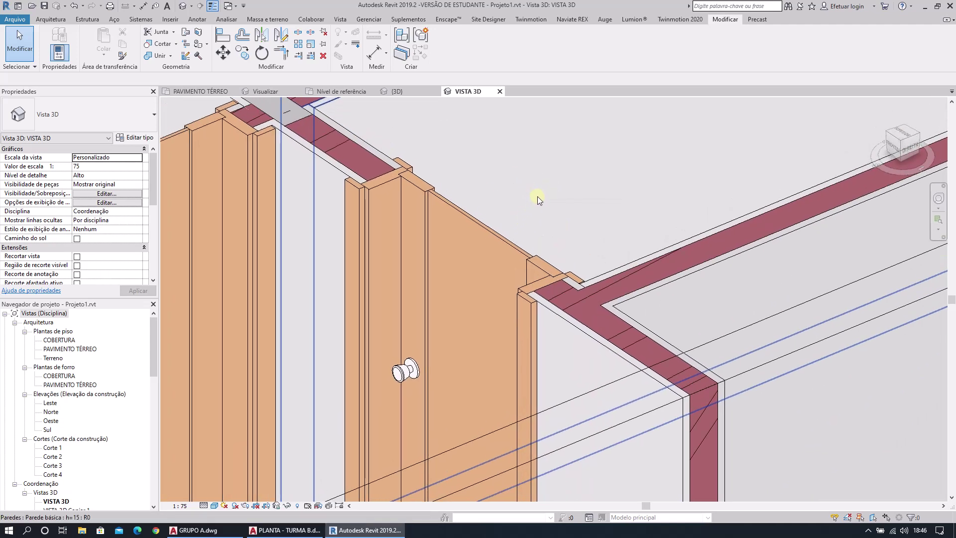
middle_drag(537, 197, 536, 222)
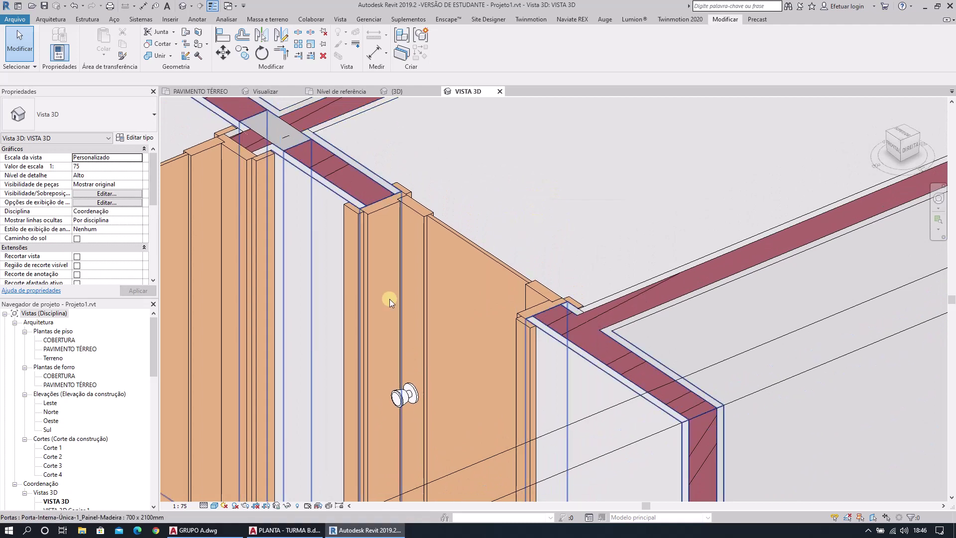
Set VISTA 3D to the top orientation around the interior doors, and save the orientation and lock the view.
click(905, 134)
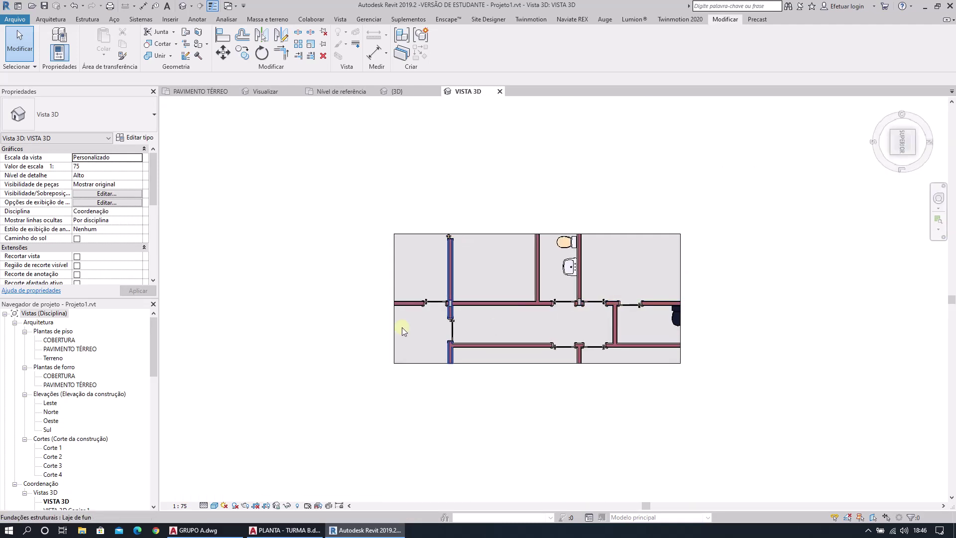
scroll(401, 329, up, 8)
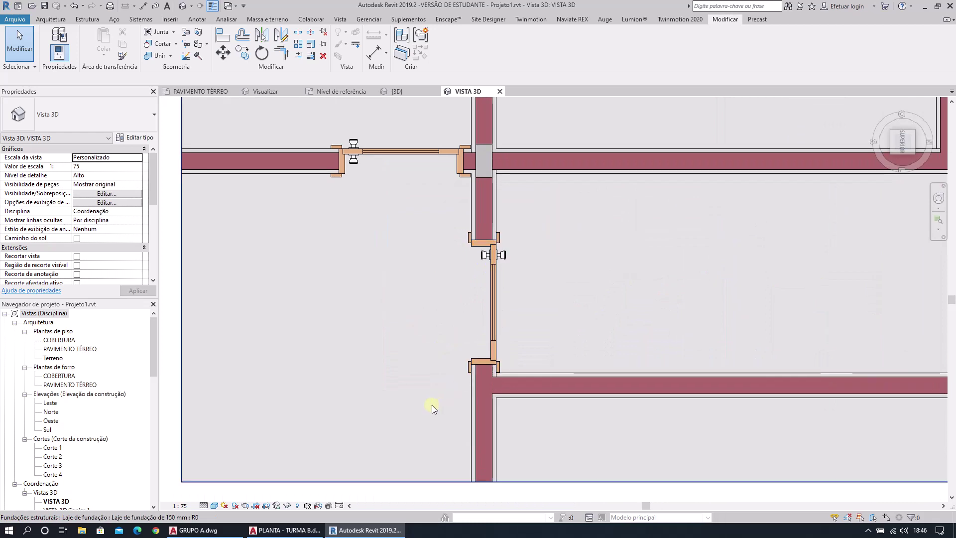
scroll(431, 405, up, 1)
click(277, 506)
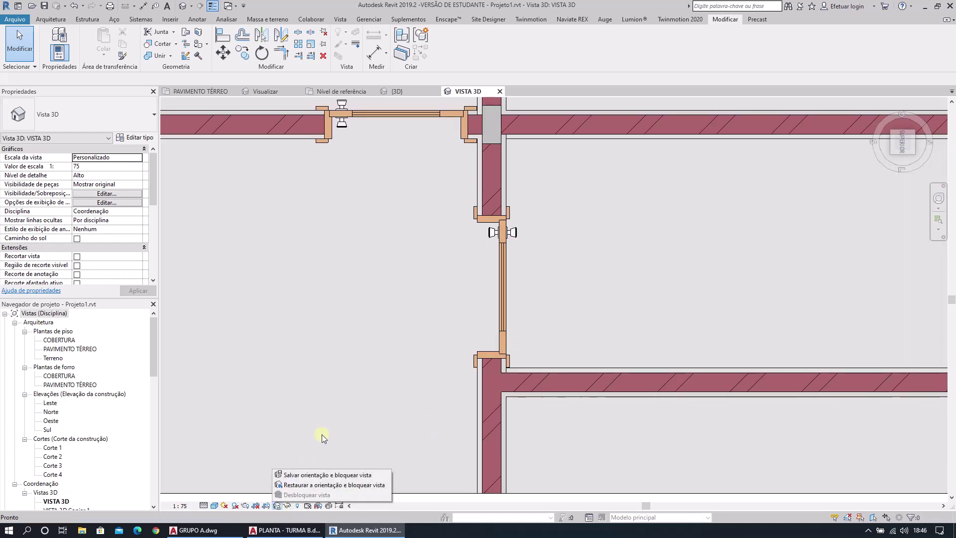
click(318, 475)
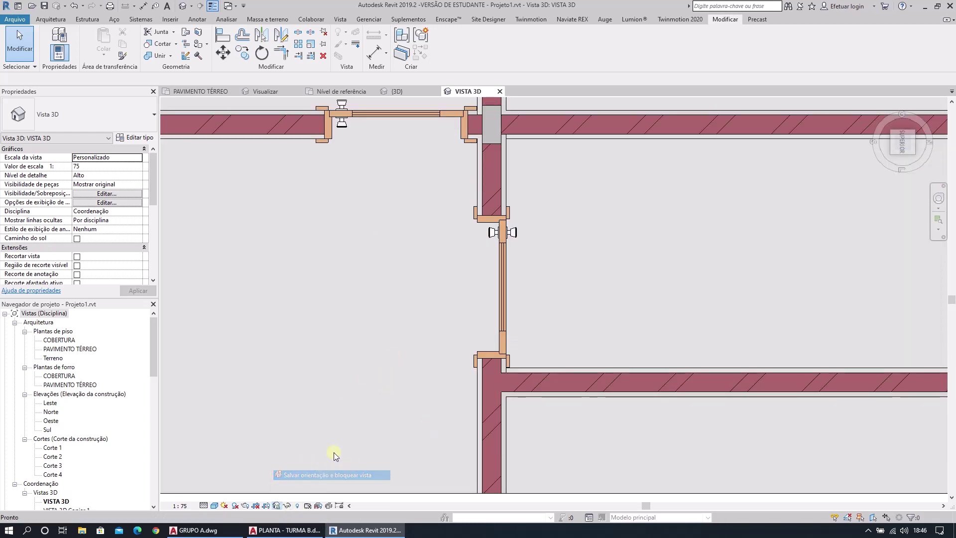
Add an aligned dimension of the 700 x 2100 mm door's wall opening, placed beside the door on its outer side.
scroll(541, 250, up, 3)
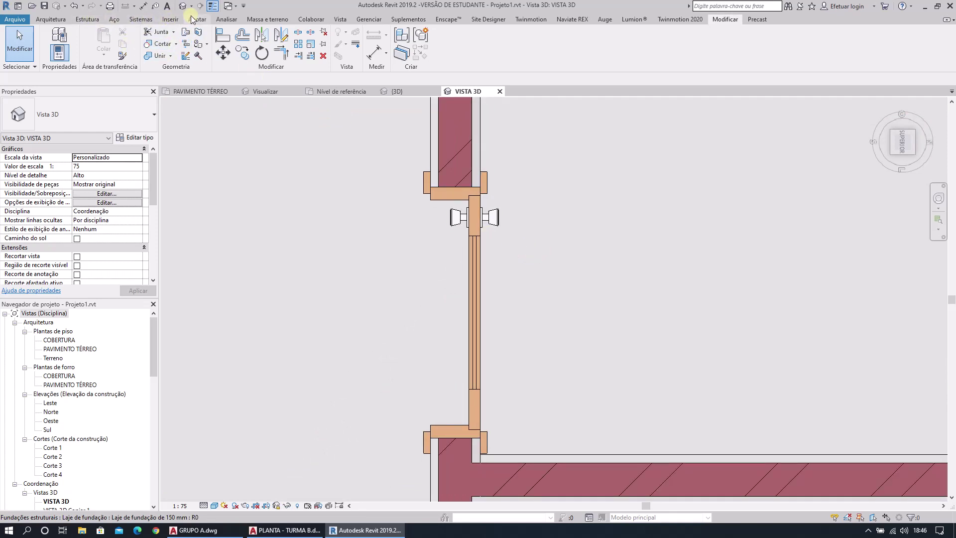
click(54, 45)
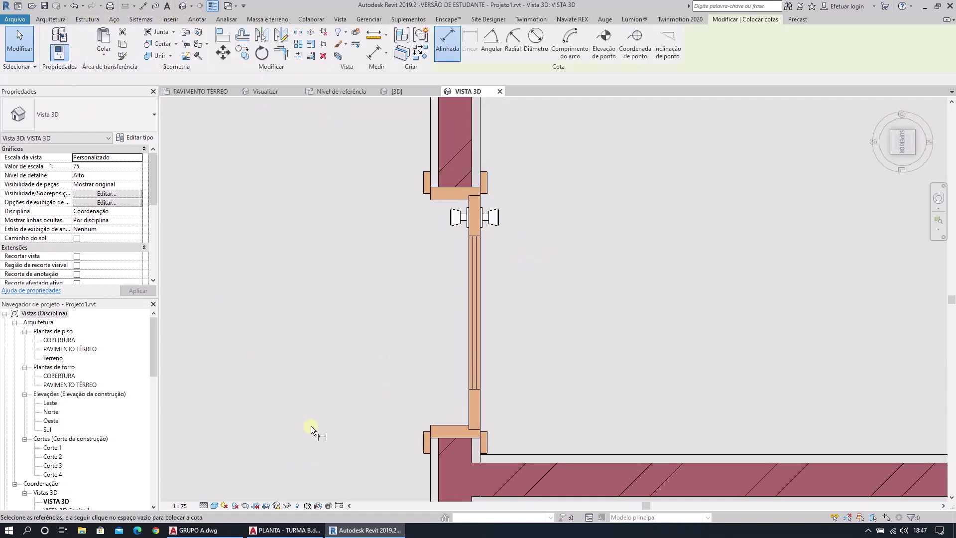
click(450, 442)
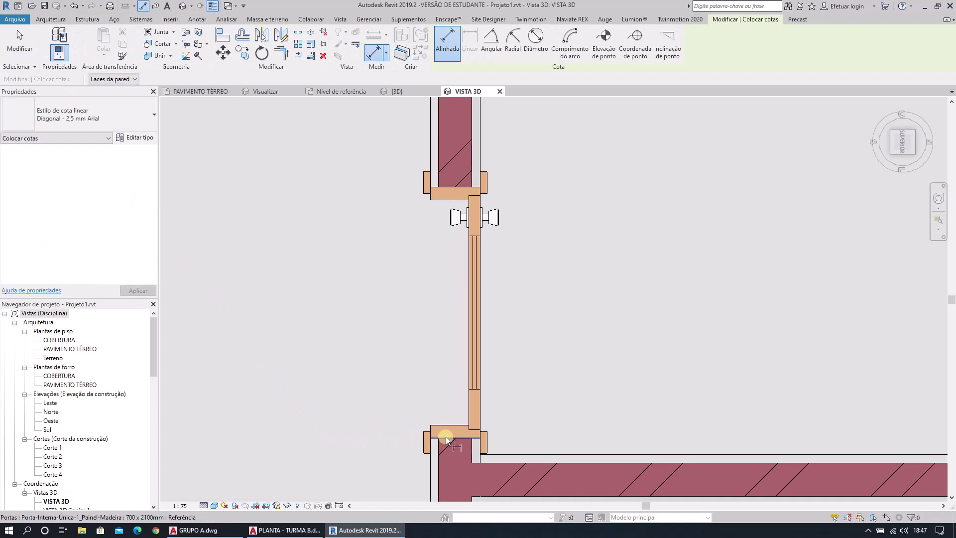
click(450, 188)
click(296, 208)
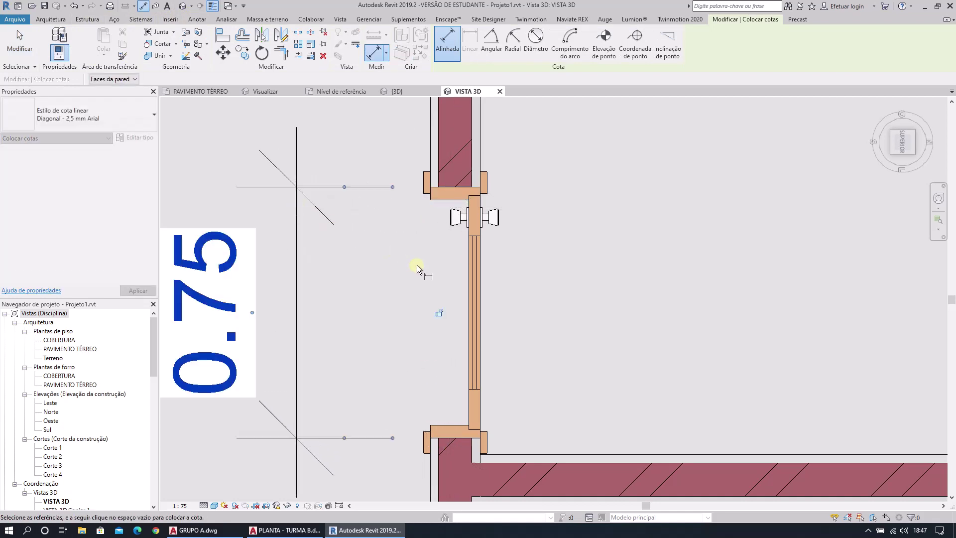
Try to add an aligned dimension across the frame thickness at the door's lower jamb.
scroll(416, 267, down, 1)
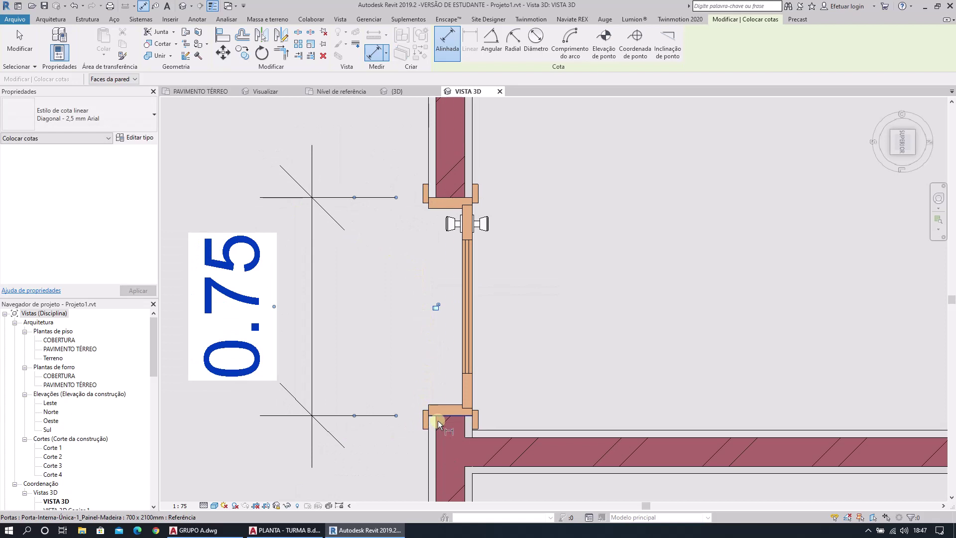
click(446, 411)
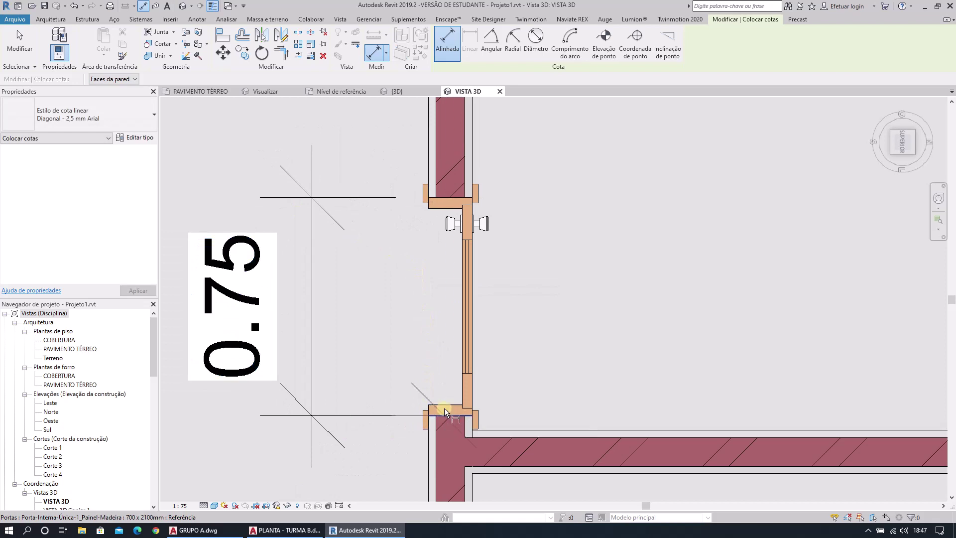
click(447, 416)
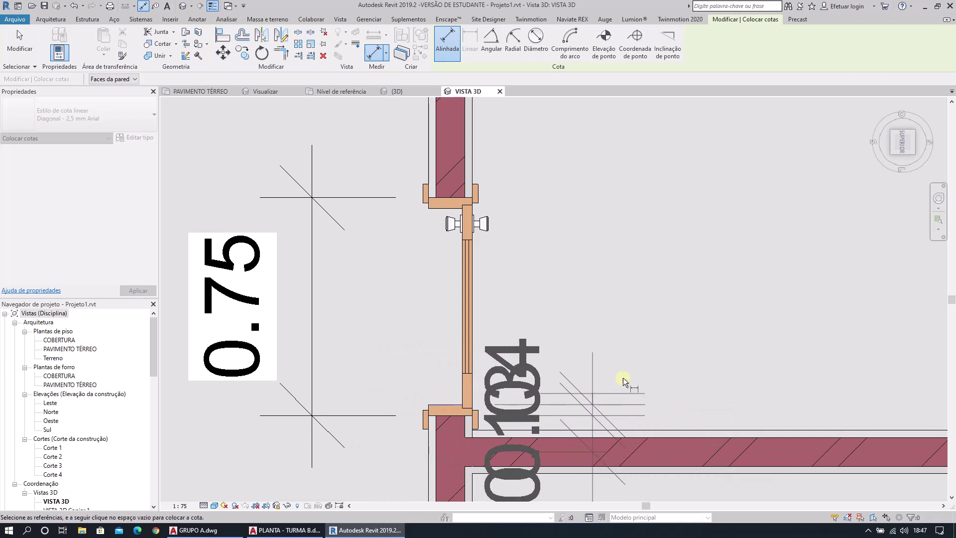
key(Escape)
key(Escape)
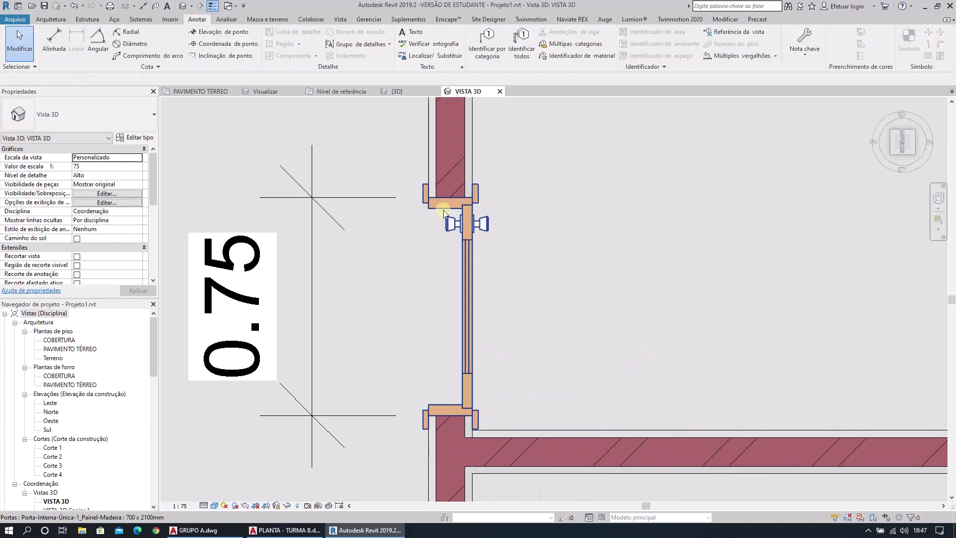
Add an aligned dimension of the door's clear width between the inner faces of the frame, placed on the side opposite the opening dimension.
click(53, 41)
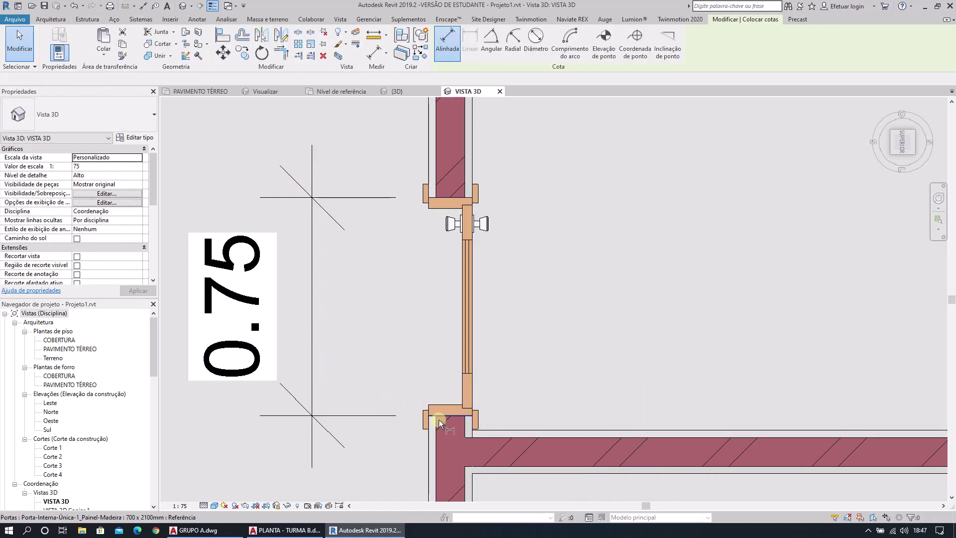
click(469, 407)
click(469, 205)
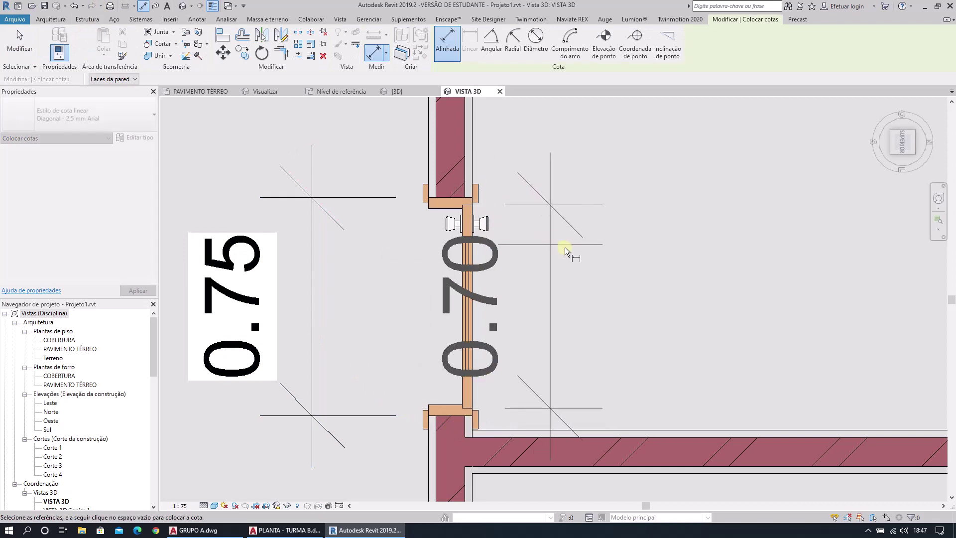
click(665, 261)
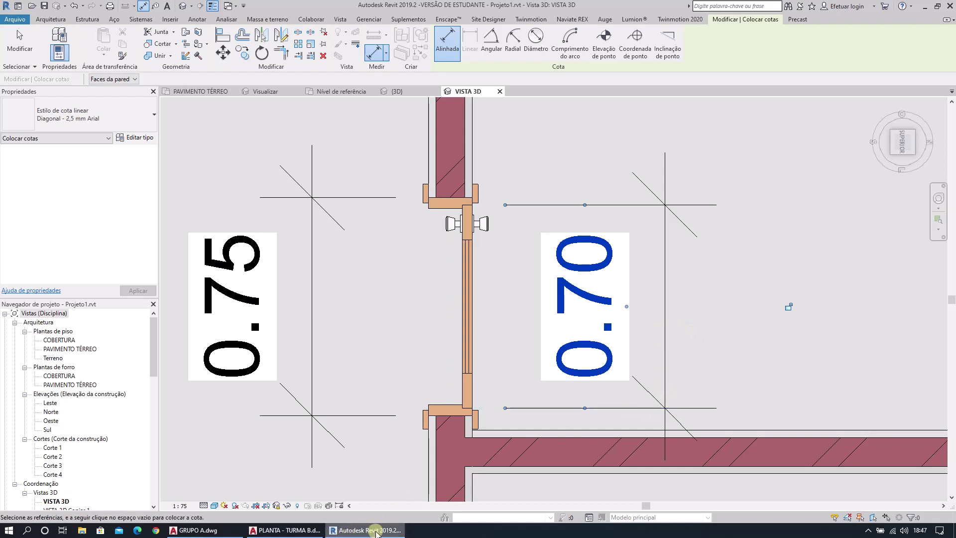
Switch to the PLANTA - TURMA B drawing in AutoCAD and bring the ESTAR/JANTAR entrance door into close view.
click(284, 529)
click(392, 340)
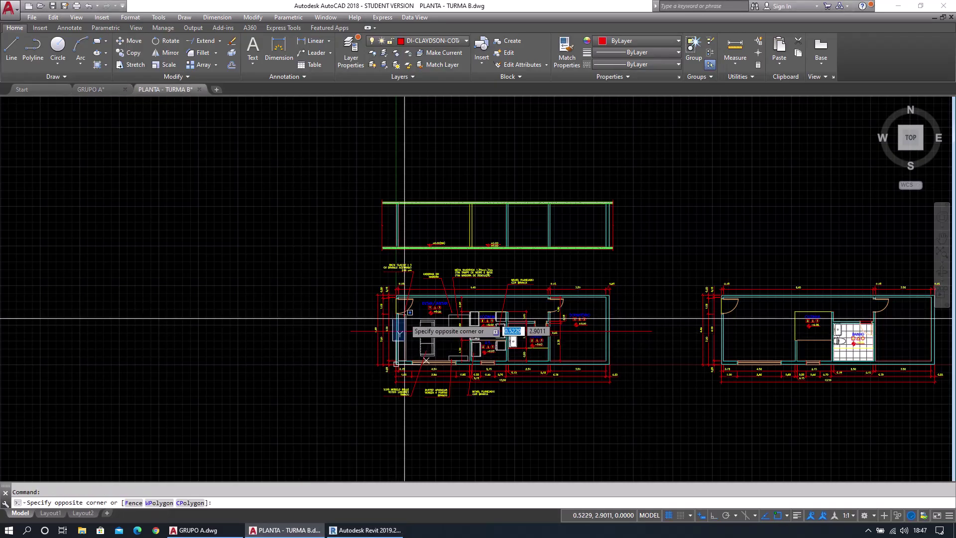
scroll(405, 319, up, 10)
key(Escape)
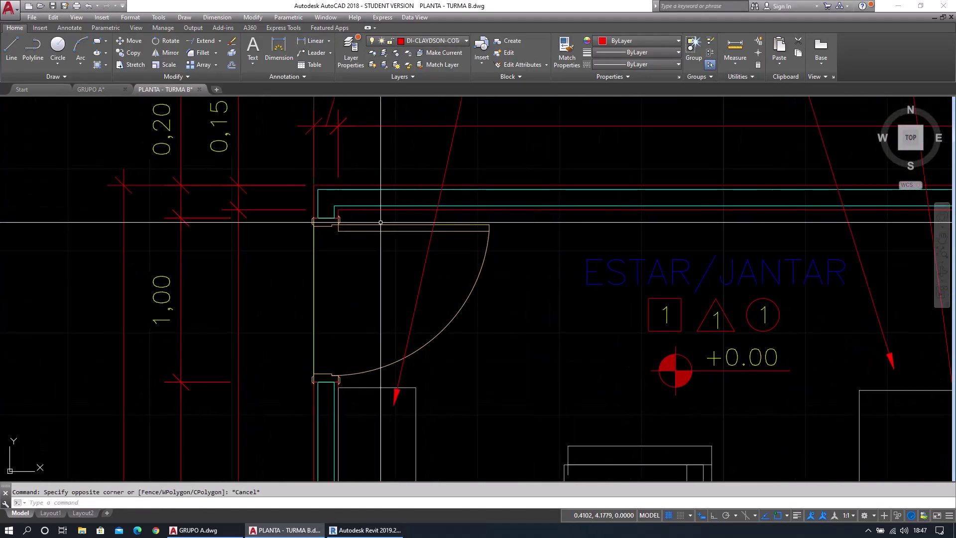
middle_drag(380, 222, 385, 254)
click(734, 47)
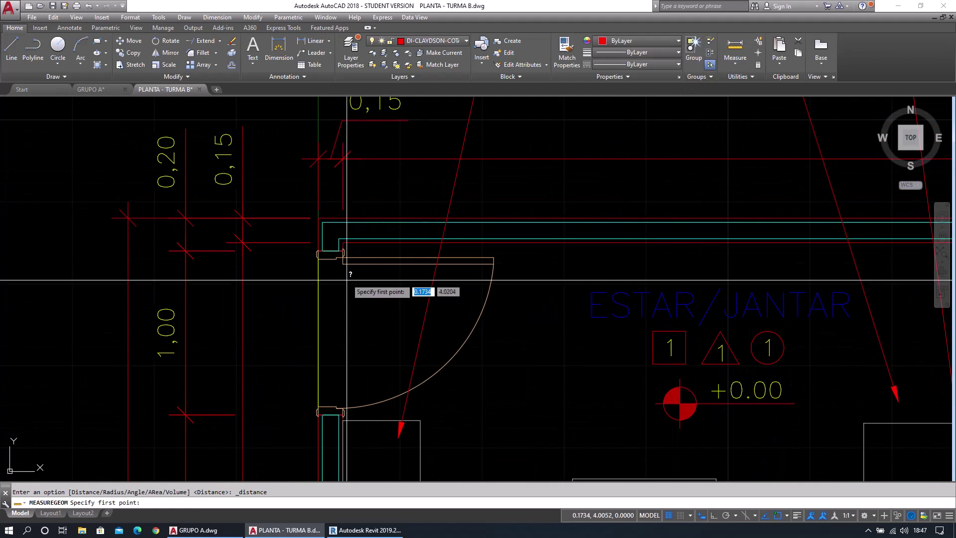
click(342, 258)
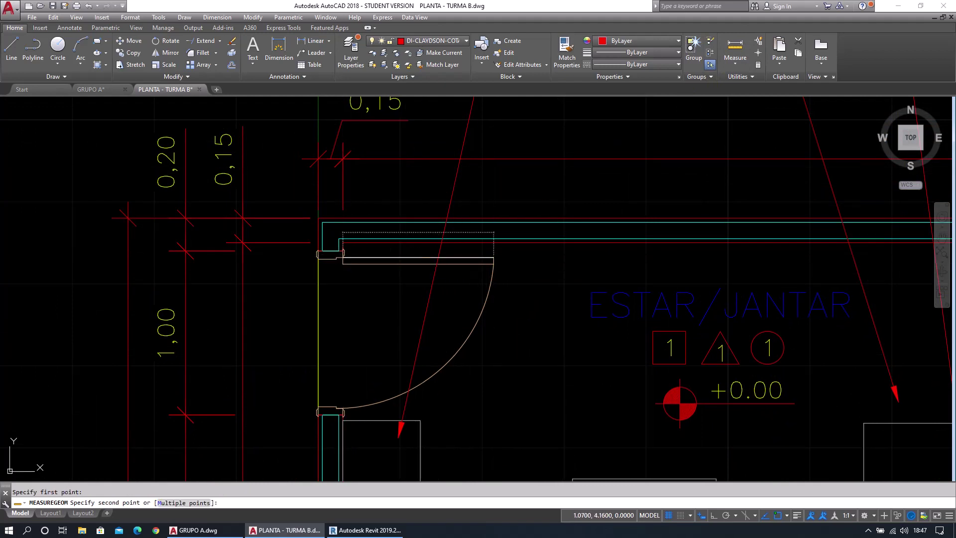
key(Escape)
Measure the door frame's thickness at the upper jamb, from the door leaf's closing edge to the wall end.
scroll(345, 256, up, 8)
key(Return)
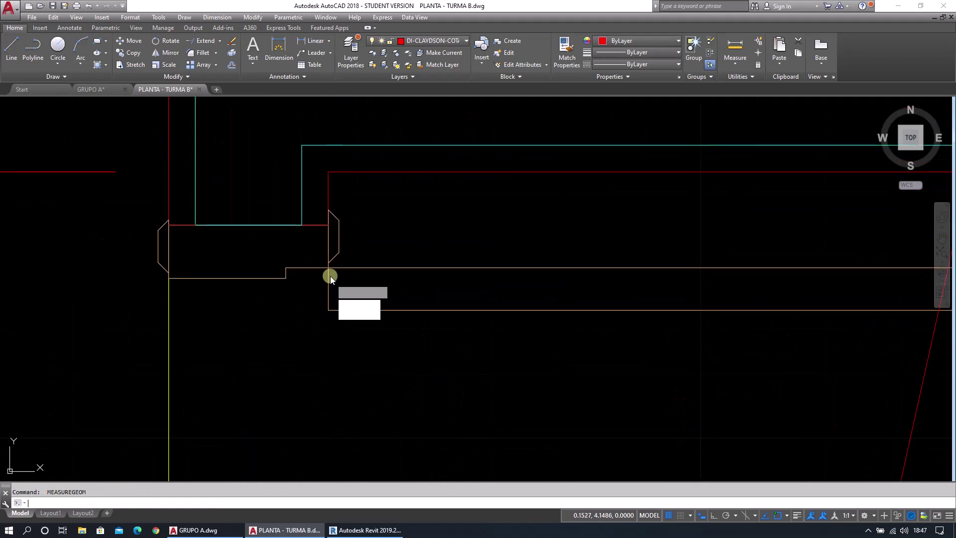
click(357, 304)
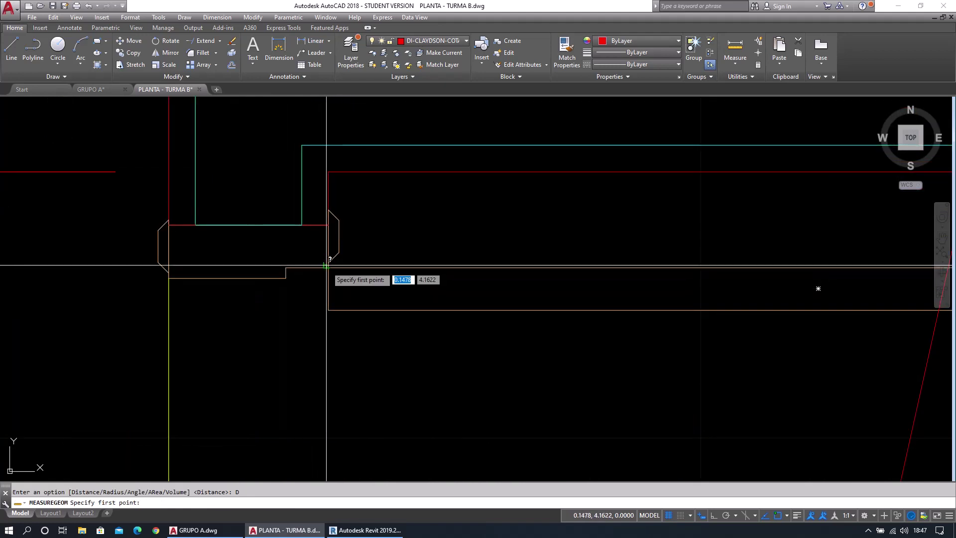
click(328, 268)
click(329, 225)
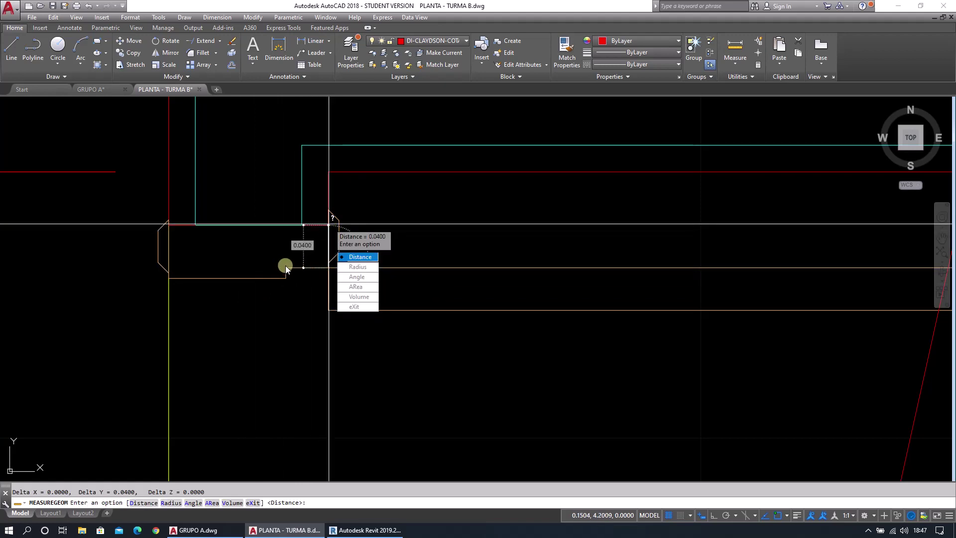
key(Escape)
Measure the upper jamb's full frame thickness on the outer side, from the frame's lower corner to the wall end.
key(Return)
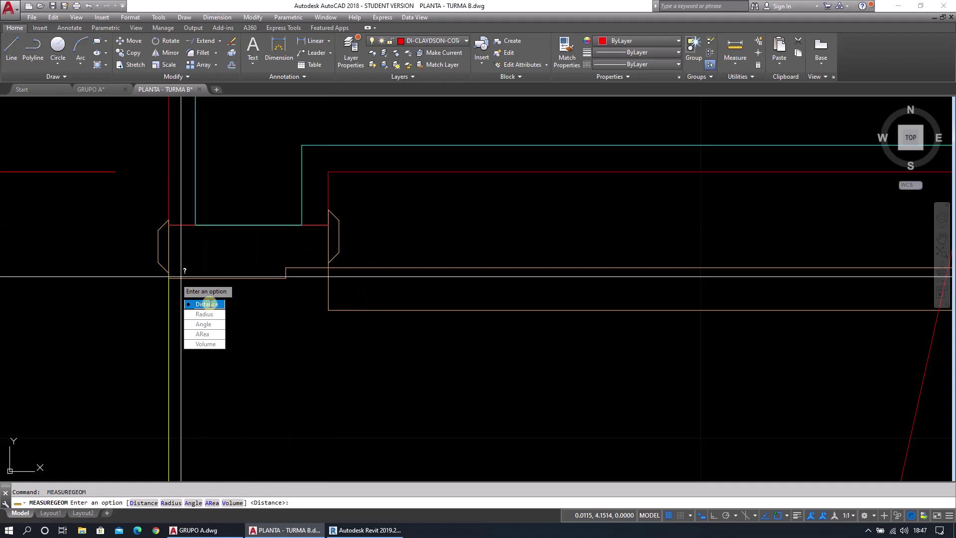
click(207, 304)
click(169, 277)
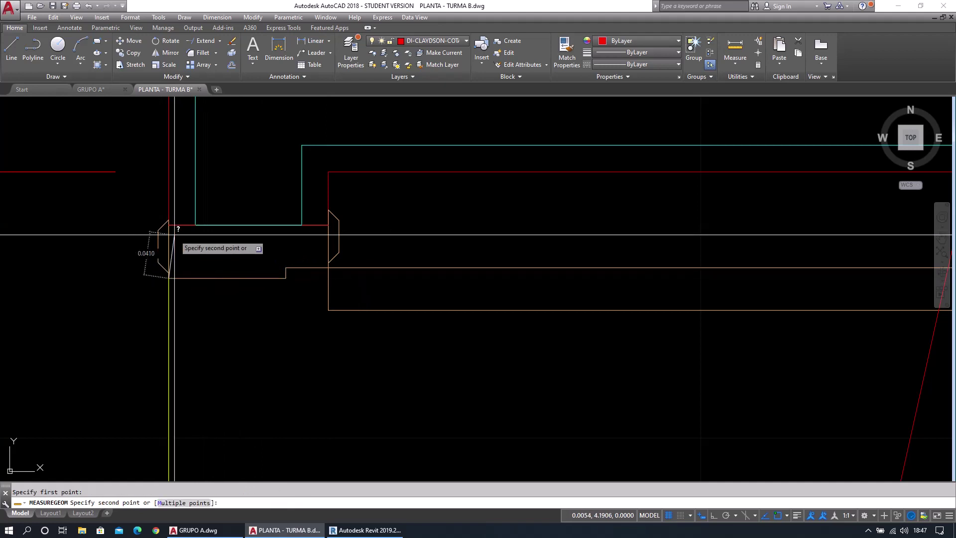
click(185, 246)
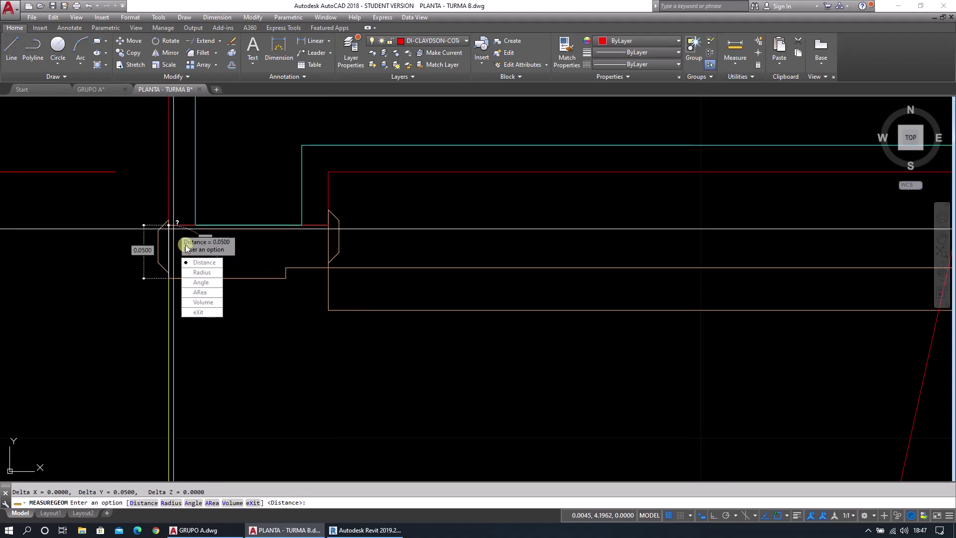
key(Escape)
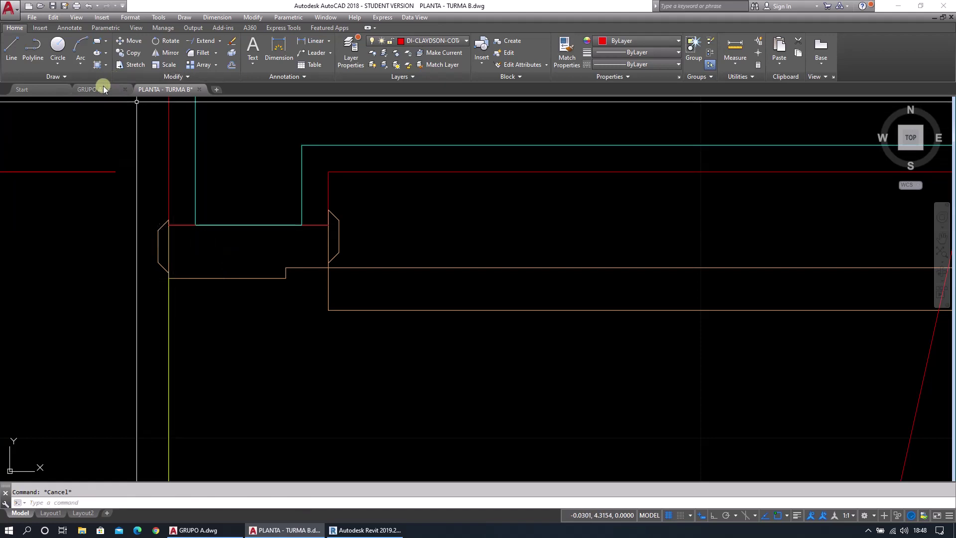
In the GRUPO A drawing, offset the yellow jamb line down the wall to mark the far side of a 1,00 door opening.
click(97, 89)
scroll(393, 258, down, 2)
scroll(393, 207, up, 2)
middle_drag(394, 237, 397, 218)
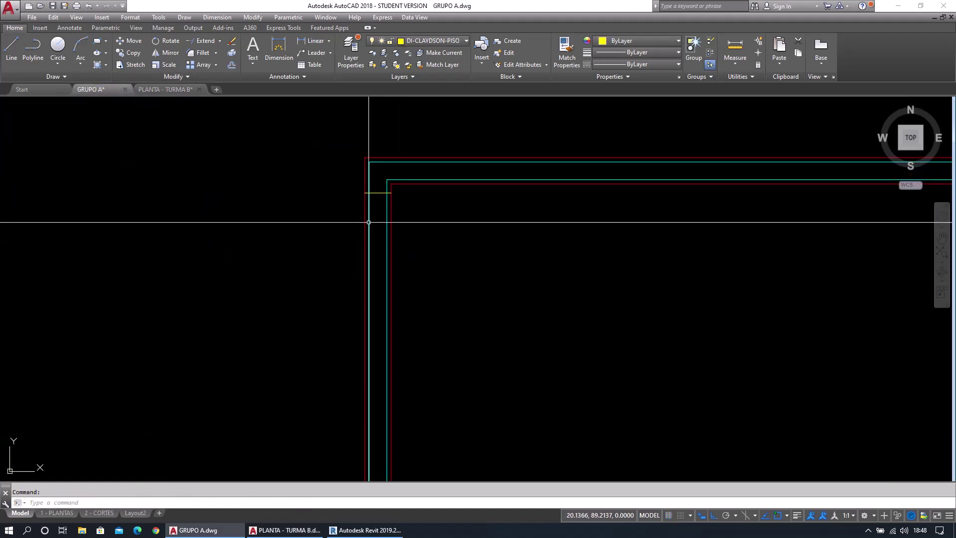
click(230, 65)
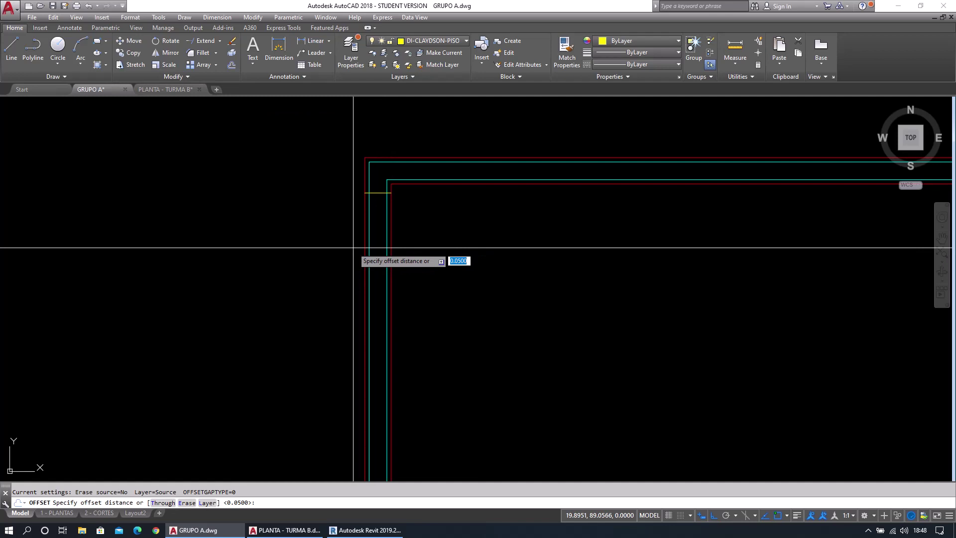
key(Return)
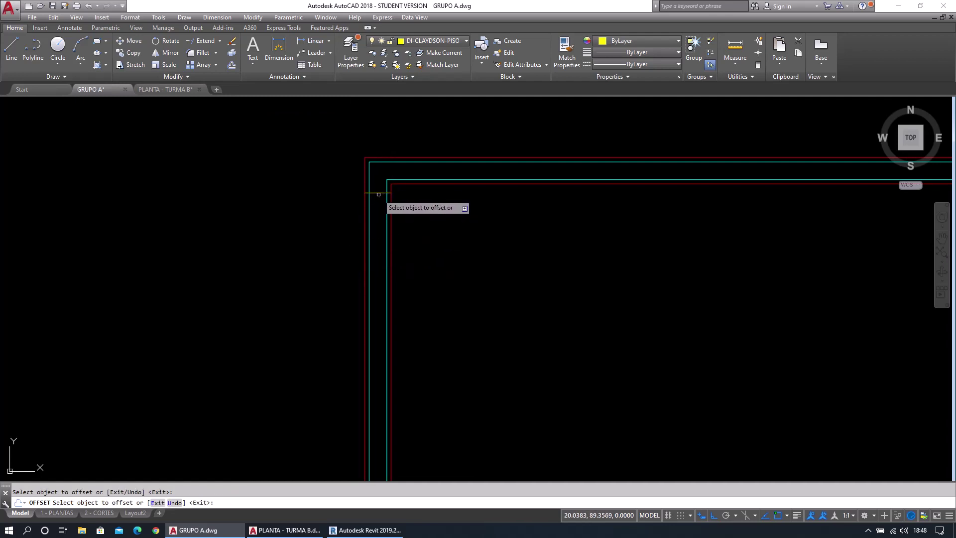
click(378, 194)
click(386, 251)
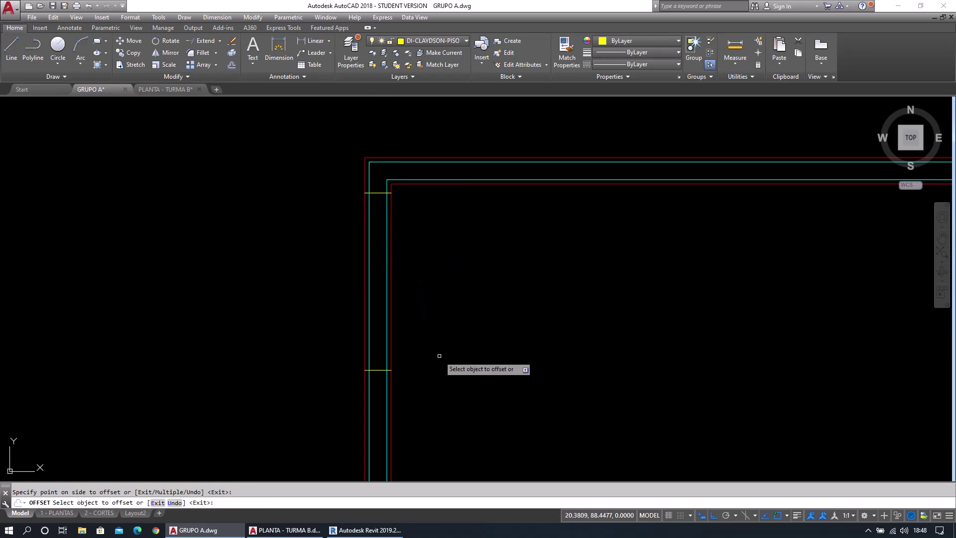
key(Escape)
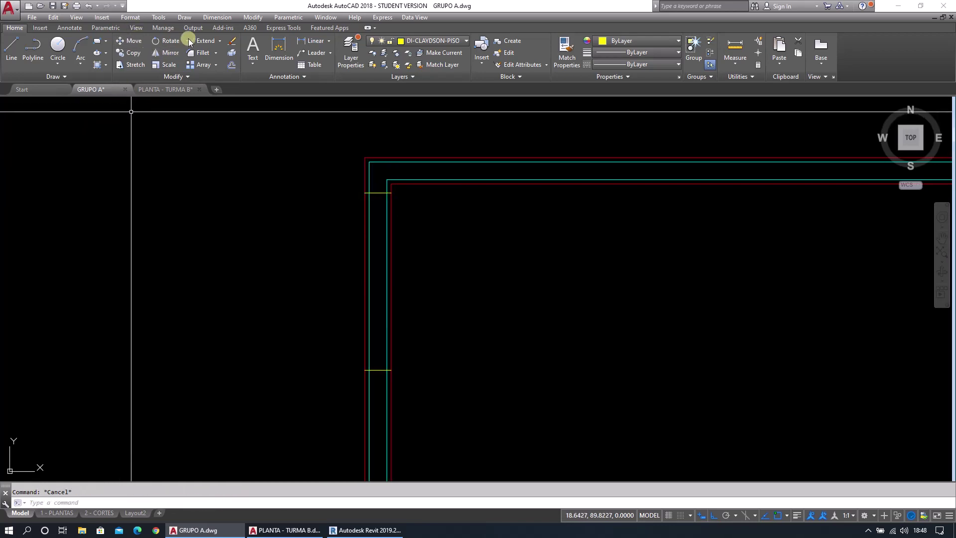
Trim the wall and finish lines between the two yellow jamb lines to open the doorway.
click(209, 62)
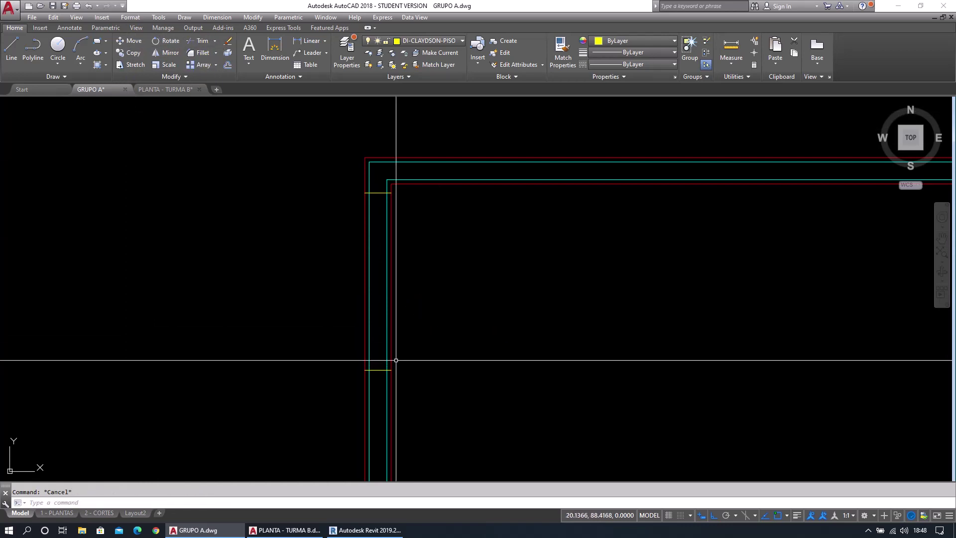
key(Escape)
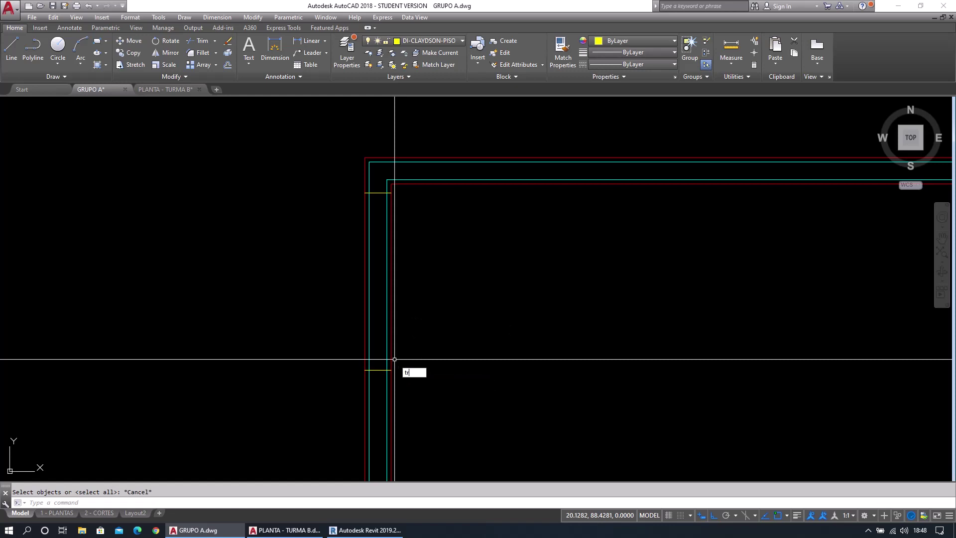
text(tr)
key(Return)
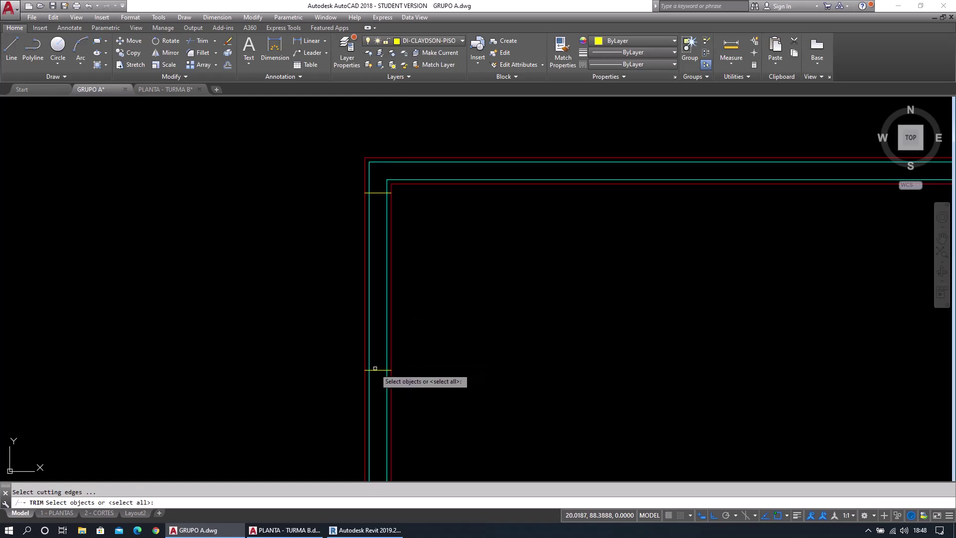
key(Return)
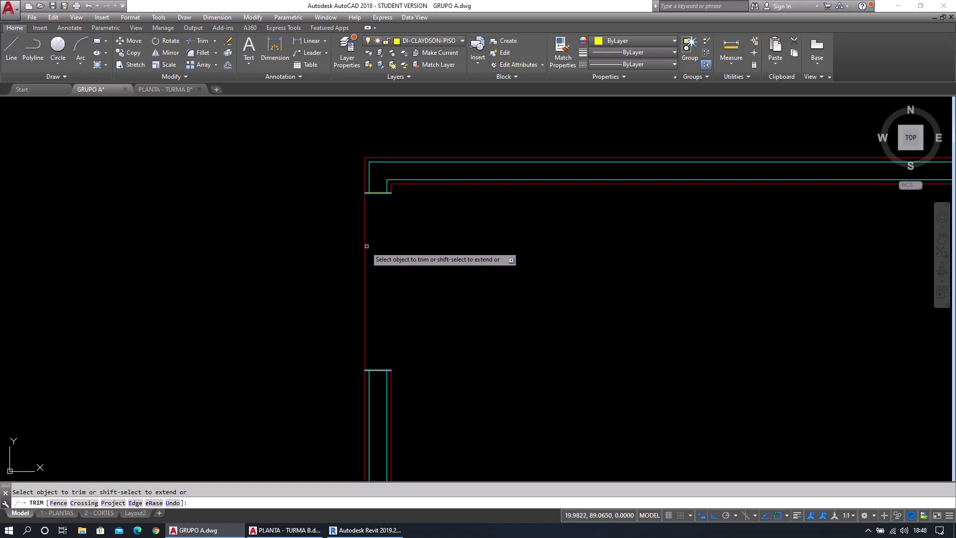
key(Escape)
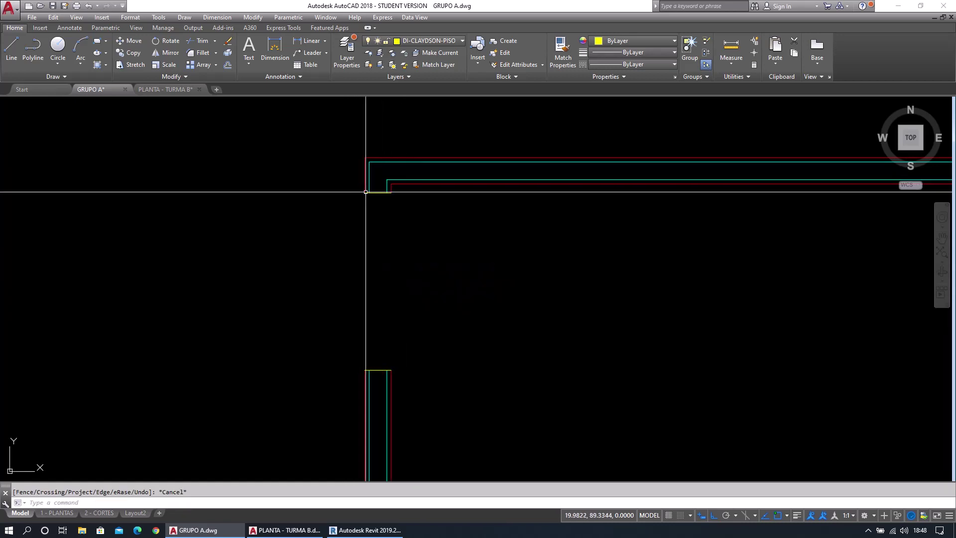
Examine the yellow line closing the upper jamb and how it spans both the wall and finish lines.
scroll(381, 195, up, 4)
scroll(381, 195, up, 2)
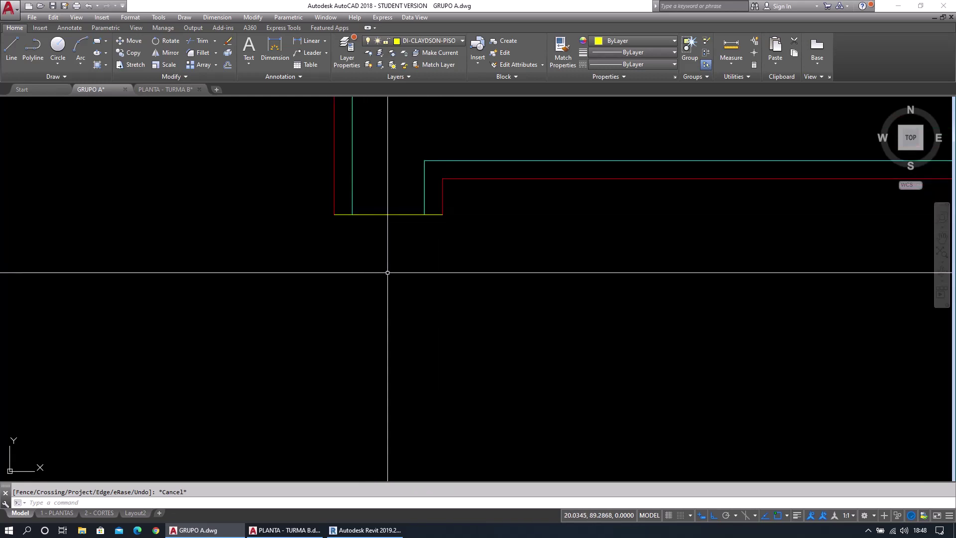
click(383, 219)
click(365, 194)
key(Escape)
middle_drag(392, 233, 407, 363)
scroll(422, 346, up, 2)
click(421, 384)
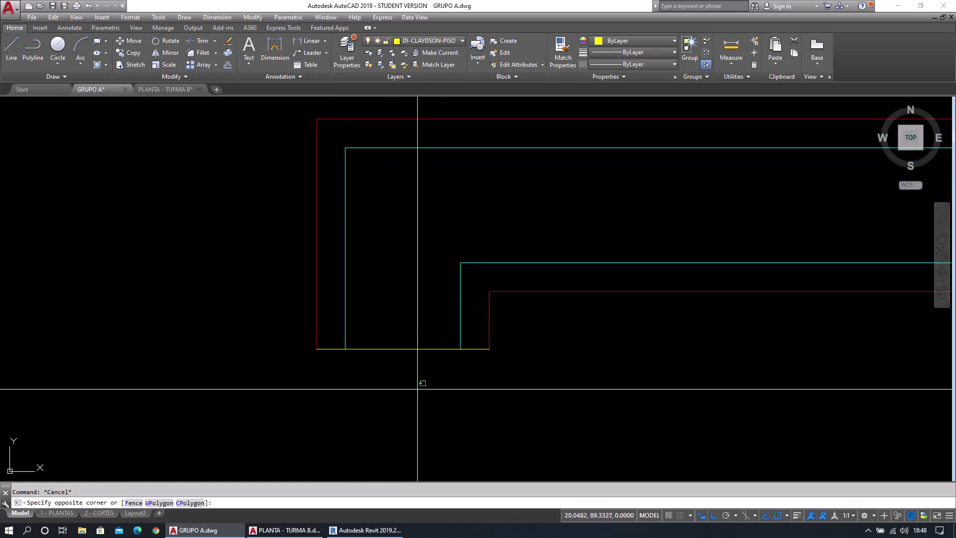
key(Escape)
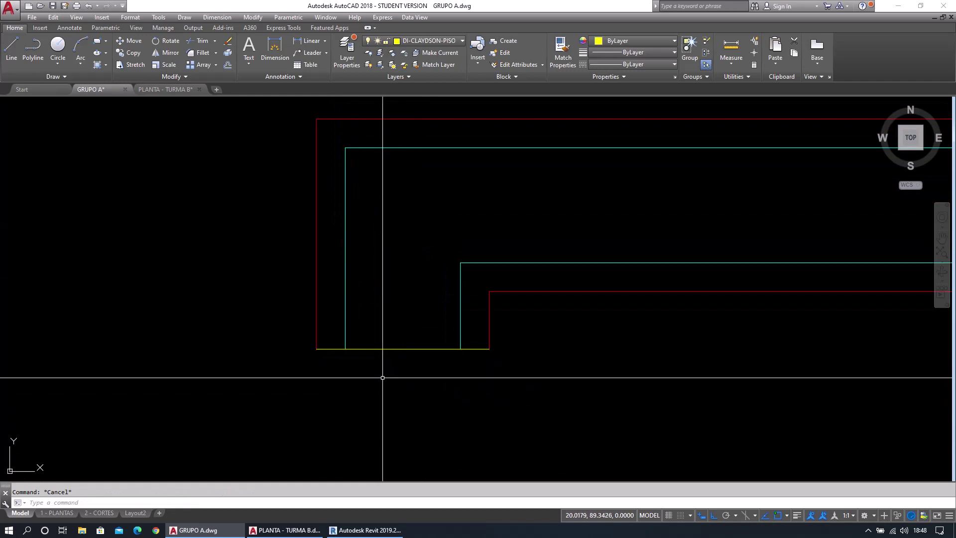
click(407, 373)
click(393, 348)
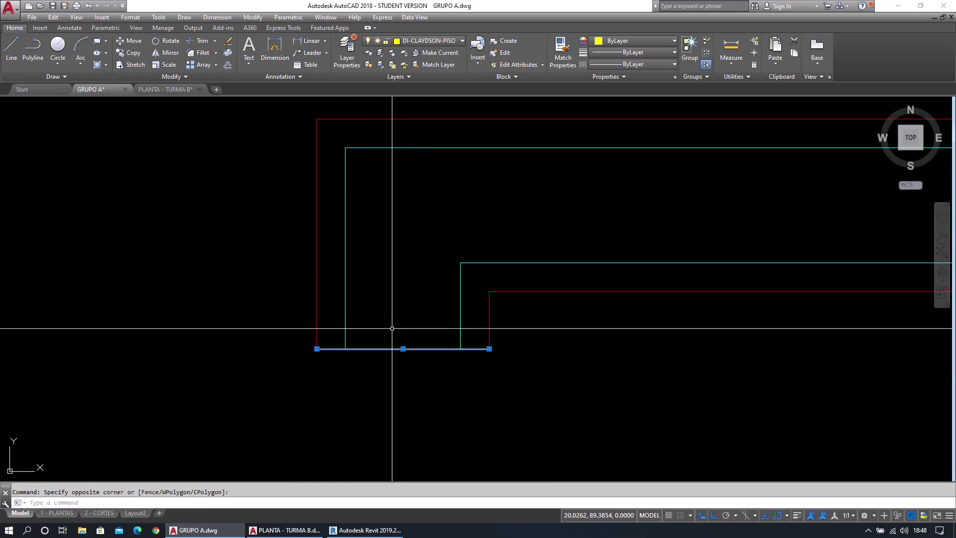
key(Escape)
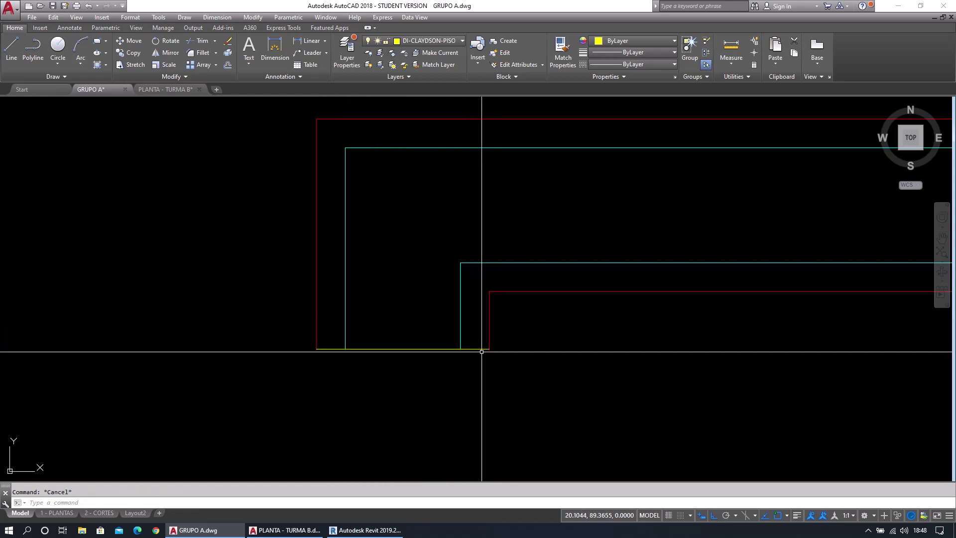
click(422, 360)
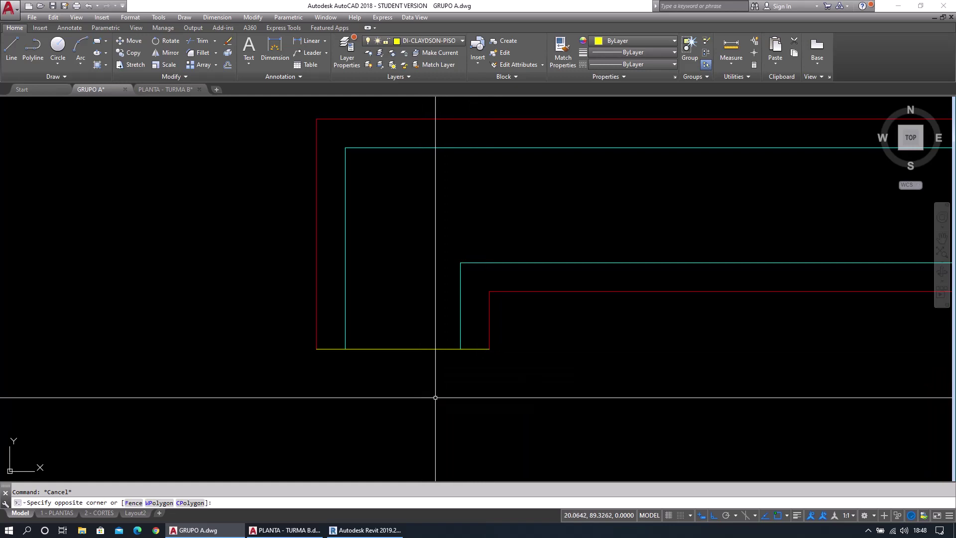
Break the upper jamb's yellow line at the point where it meets the wall's outer cyan line.
click(165, 76)
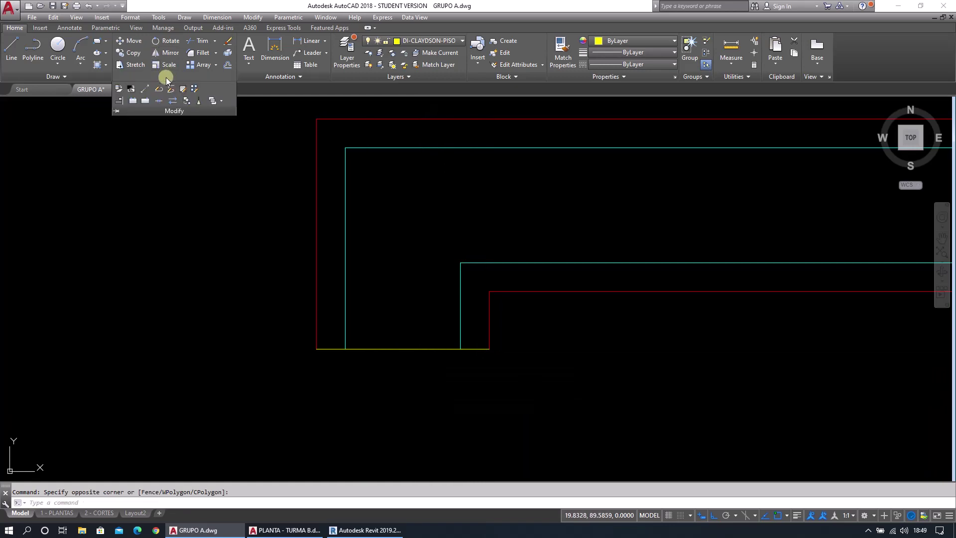
click(146, 101)
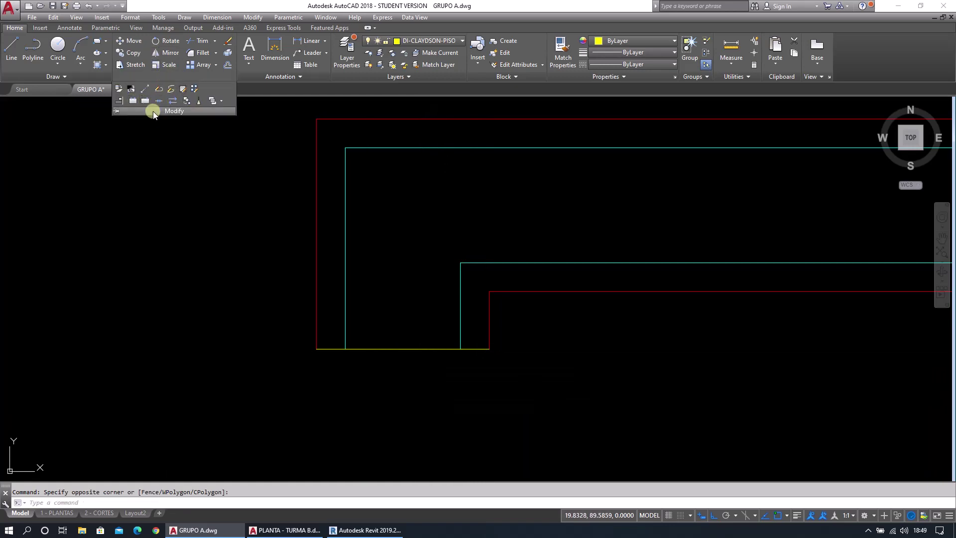
click(370, 350)
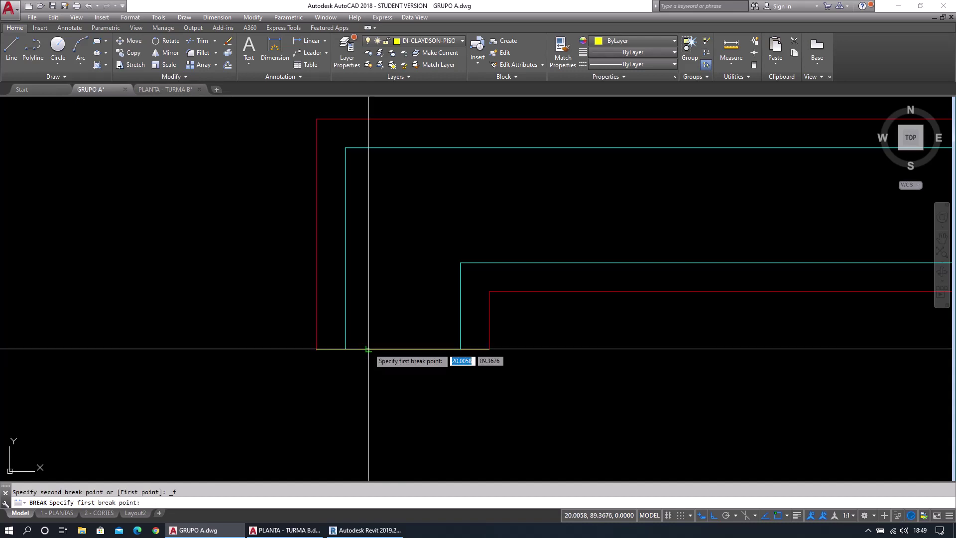
click(347, 348)
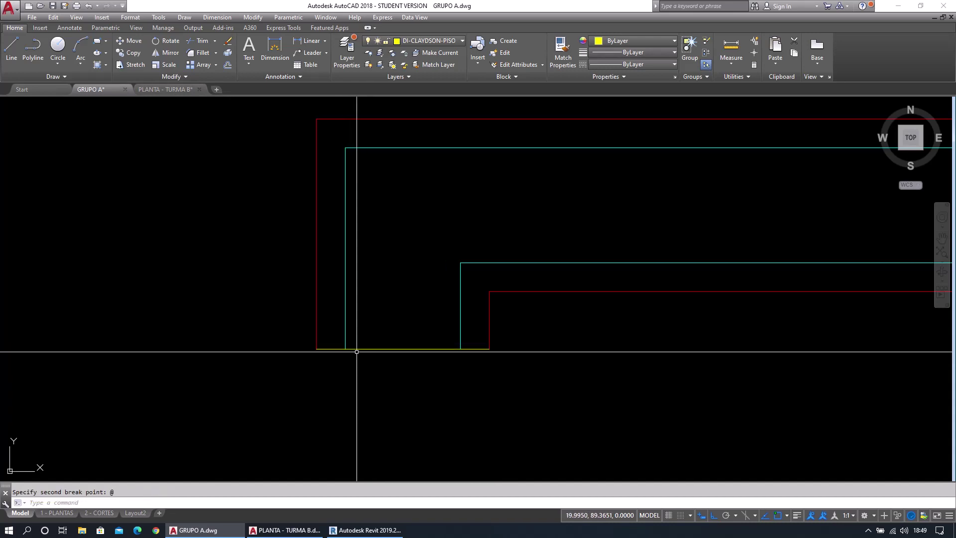
click(345, 349)
key(Escape)
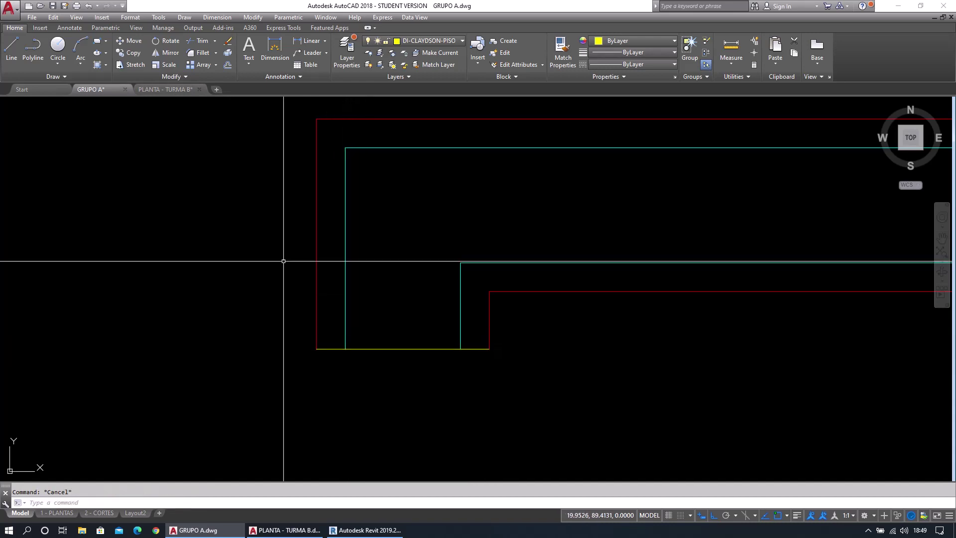
Break the upper jamb's yellow line at the point where it meets the wall's inner cyan line.
click(173, 76)
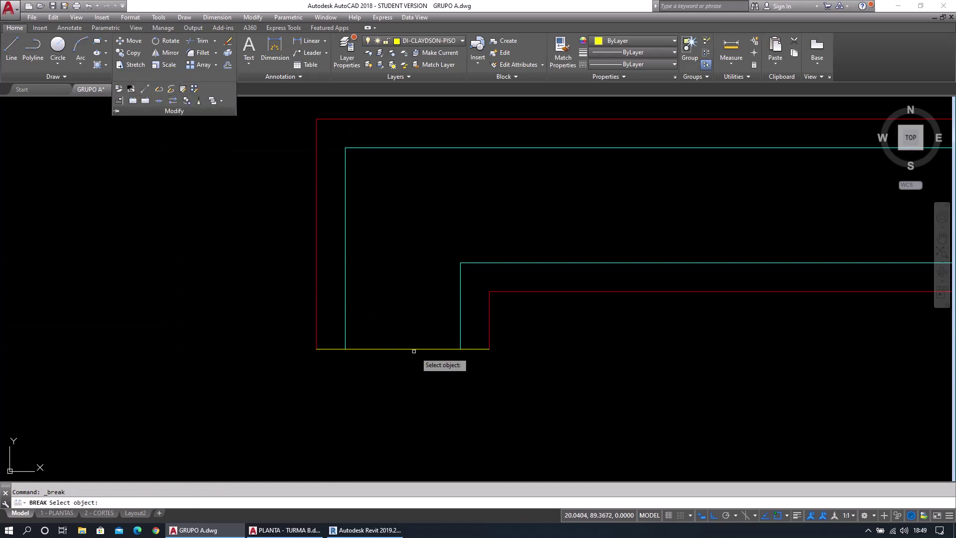
click(432, 347)
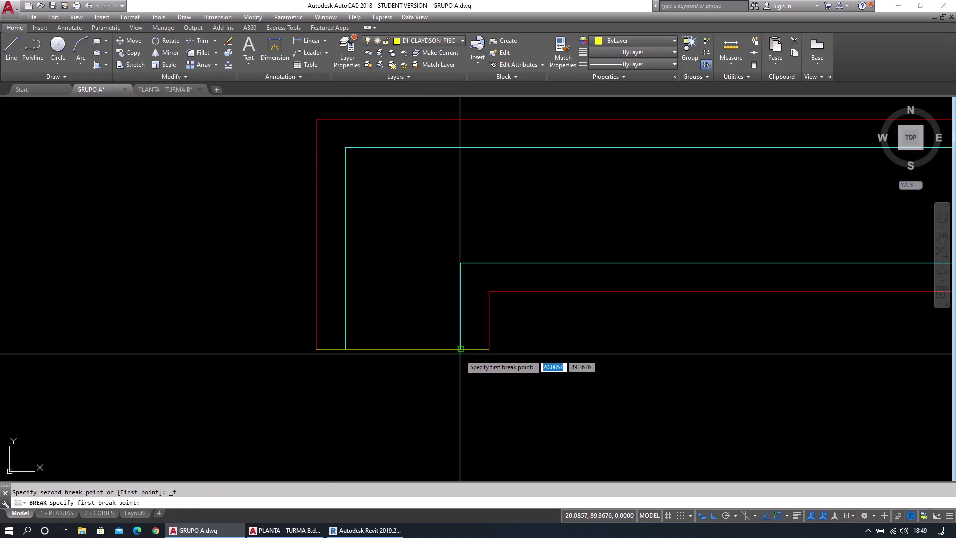
key(Escape)
Check the upper jamb's middle and two end pieces individually to see how the yellow line is divided.
click(426, 370)
click(411, 316)
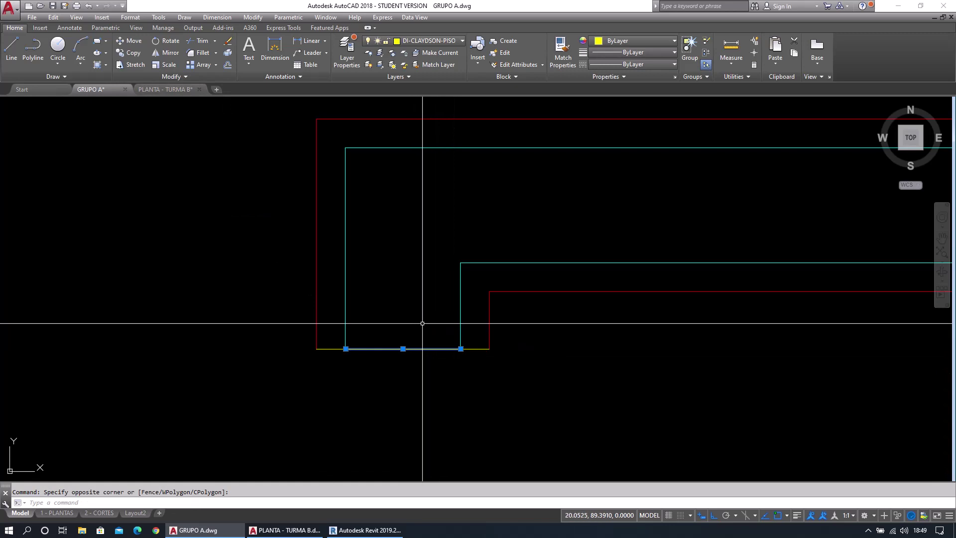
key(Escape)
click(331, 361)
click(317, 330)
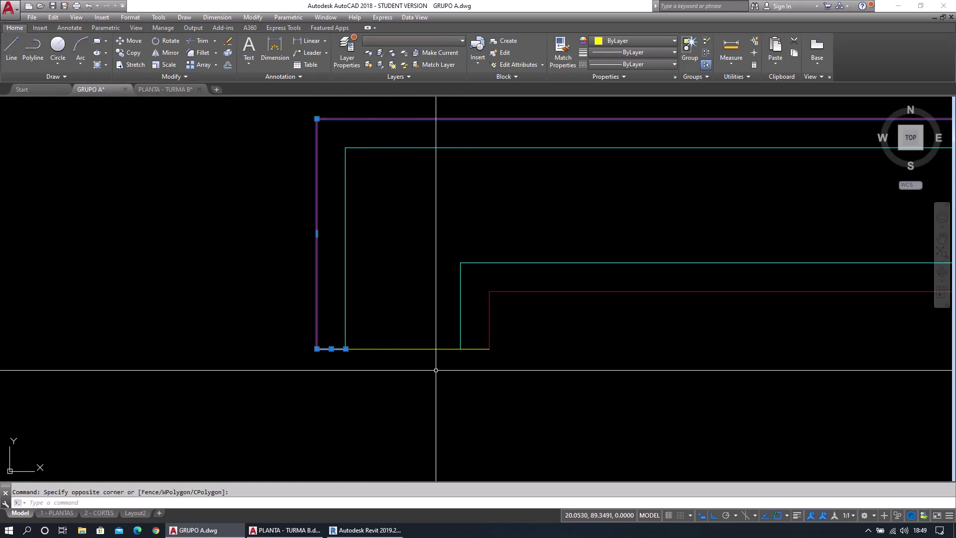
key(Escape)
click(481, 366)
click(475, 330)
click(348, 363)
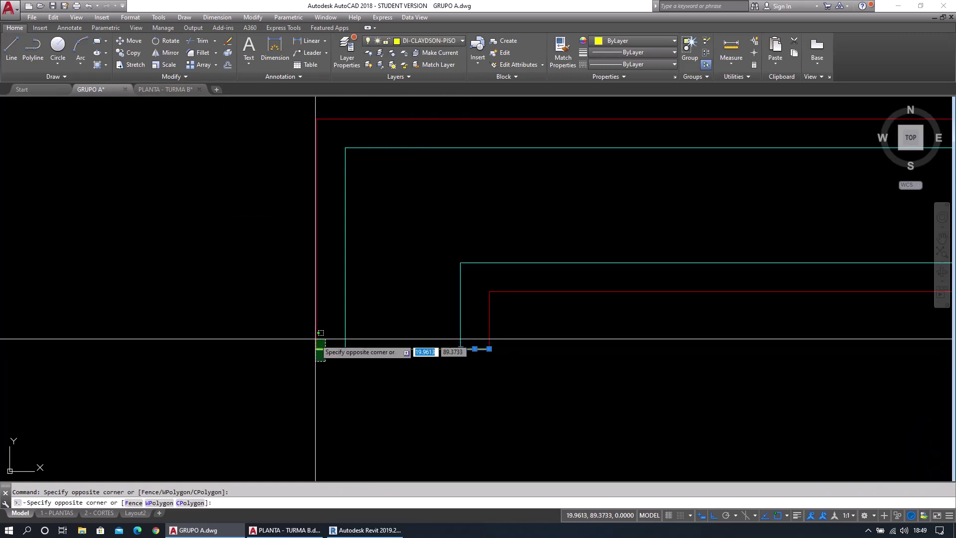
click(315, 342)
key(Escape)
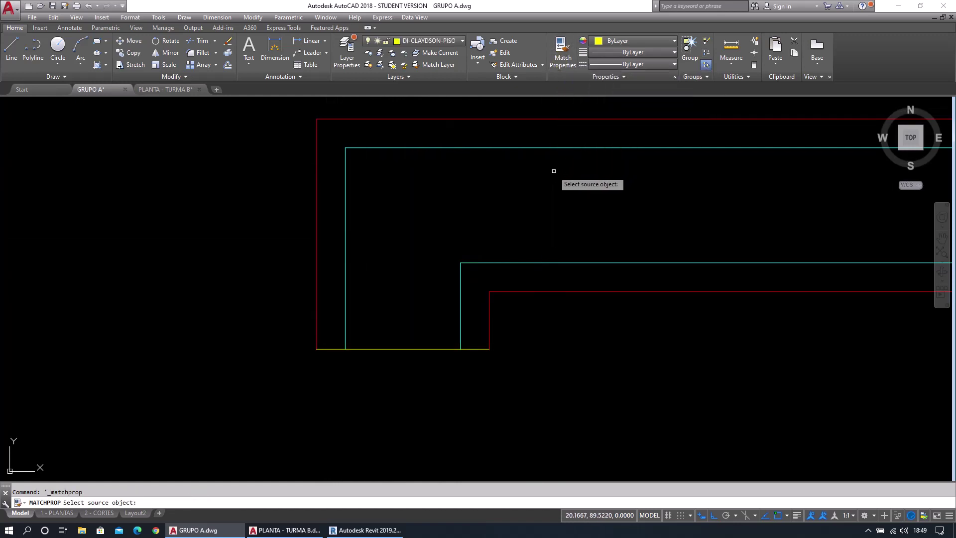
Match the upper jamb's two end pieces to the red finish line and its middle piece to the cyan wall line.
key(Escape)
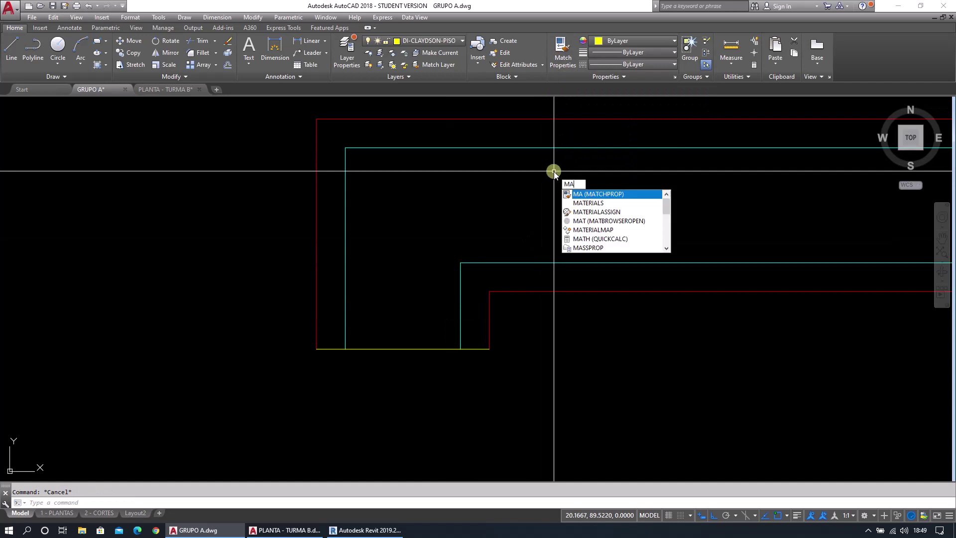
key(Return)
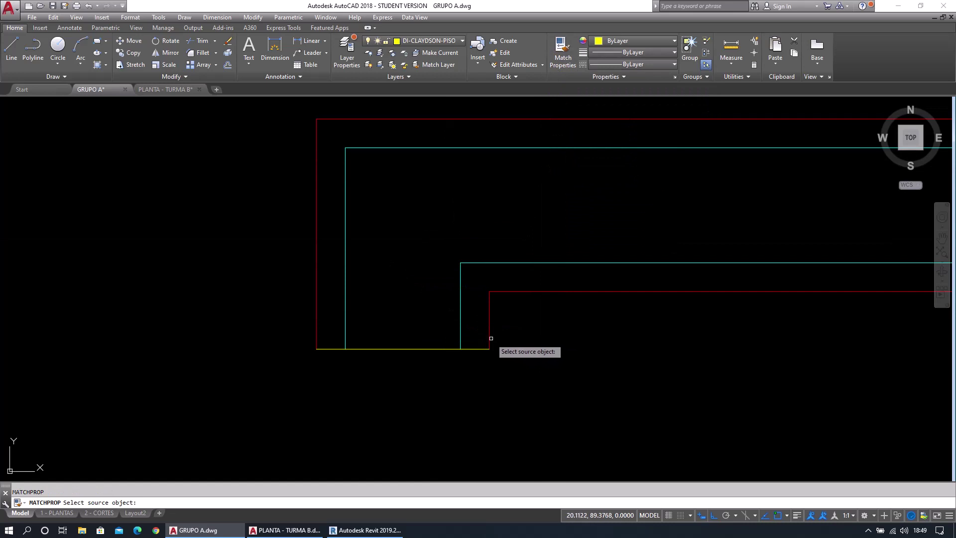
click(490, 338)
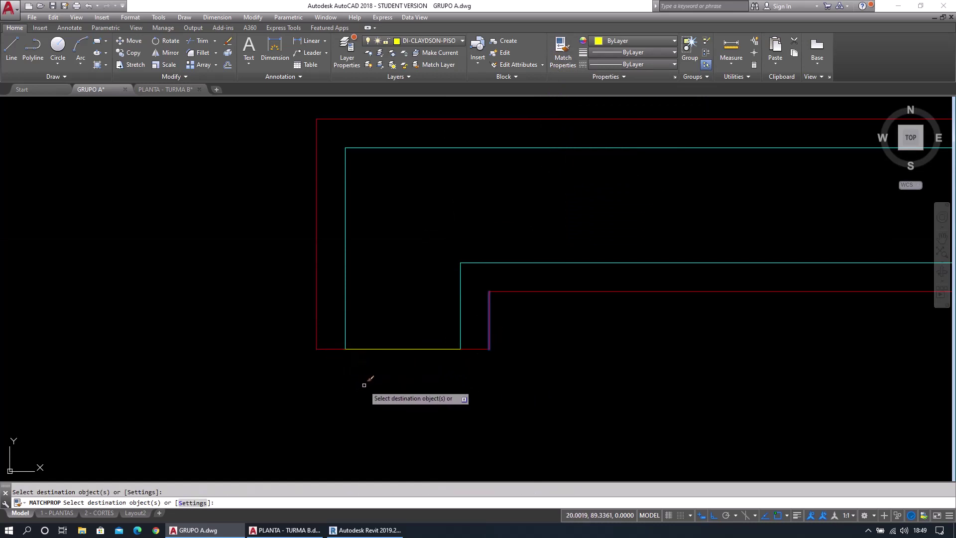
key(Return)
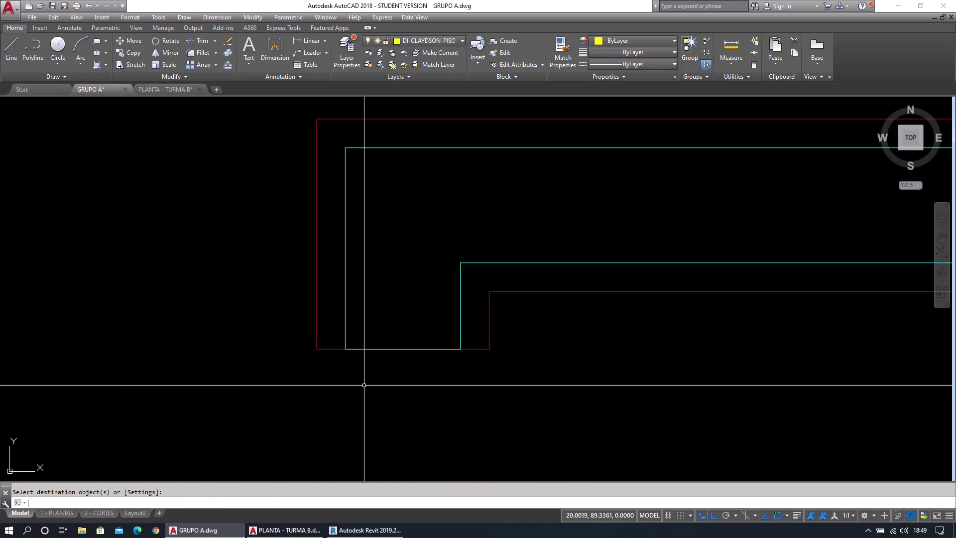
click(345, 296)
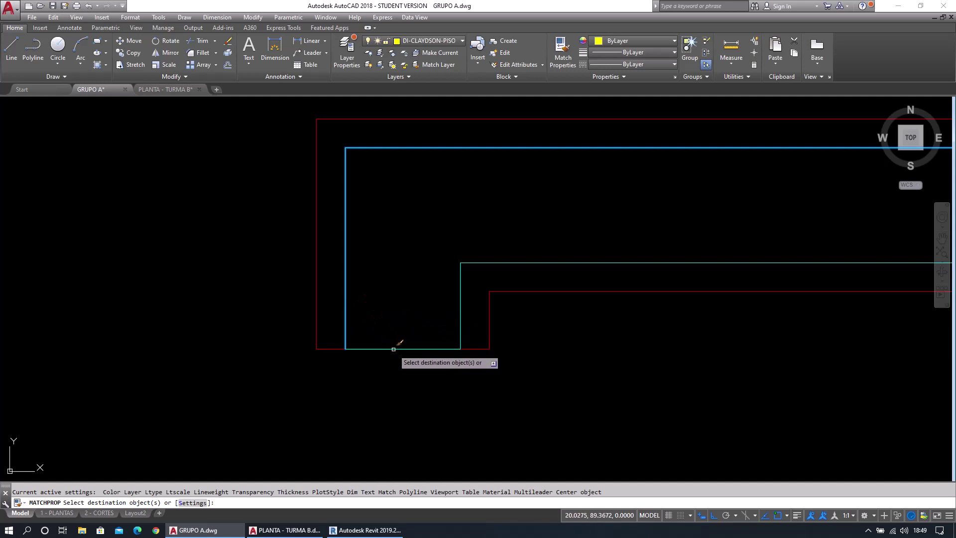
key(Escape)
Break the lower jamb's yellow line at the point where it meets the wall's outer cyan line.
scroll(391, 394, down, 3)
mouse_move(400, 394)
middle_down()
mouse_move(408, 299)
mouse_move(426, 277)
middle_up()
scroll(442, 373, down, 2)
middle_drag(444, 374, 448, 343)
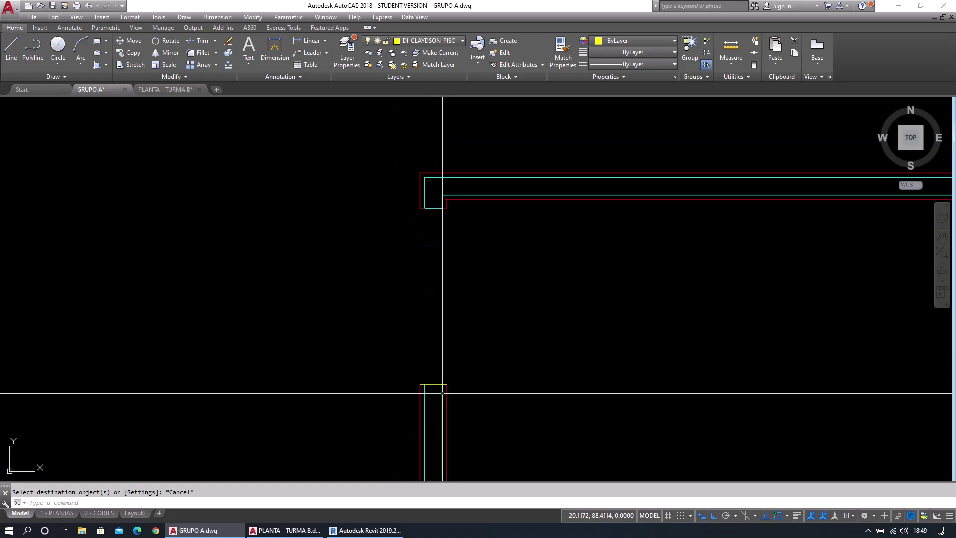
scroll(442, 393, up, 2)
middle_drag(461, 395, 453, 440)
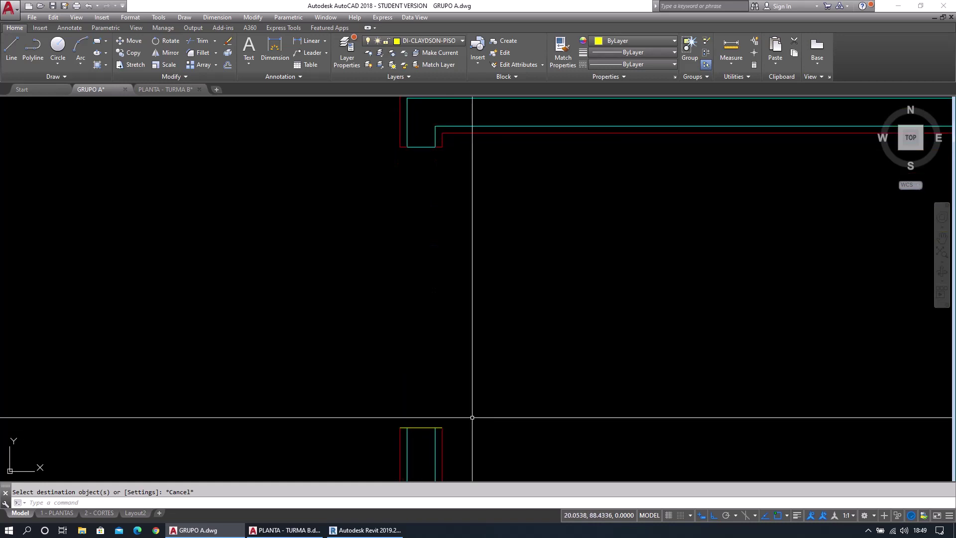
scroll(461, 438, up, 5)
scroll(422, 407, up, 2)
mouse_move(422, 408)
middle_down()
mouse_move(372, 254)
mouse_move(403, 273)
middle_up()
mouse_move(157, 76)
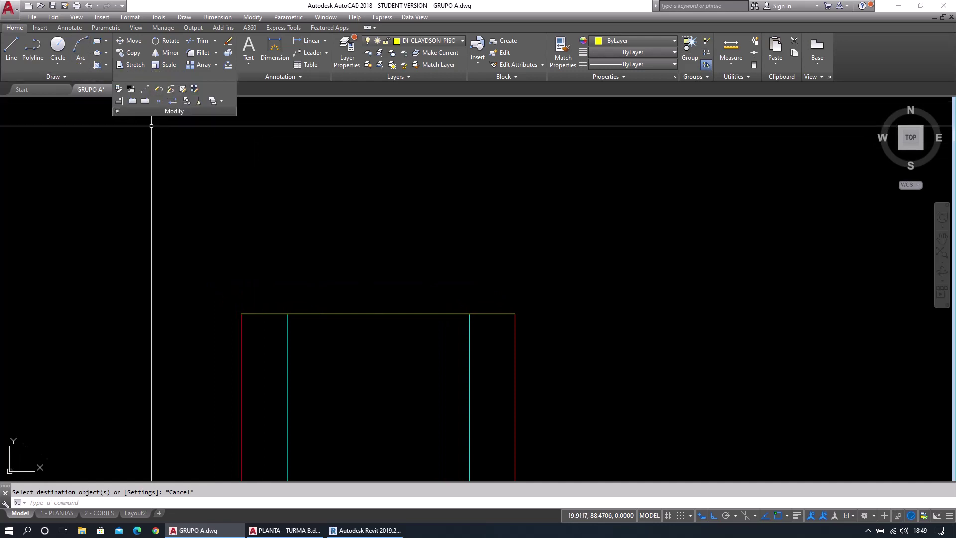
click(142, 101)
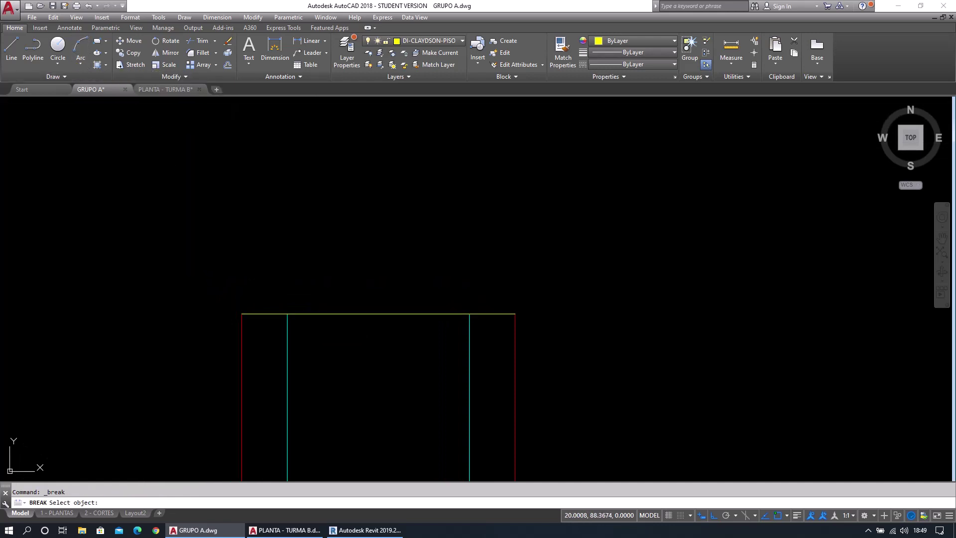
click(283, 313)
text(@)
key(Return)
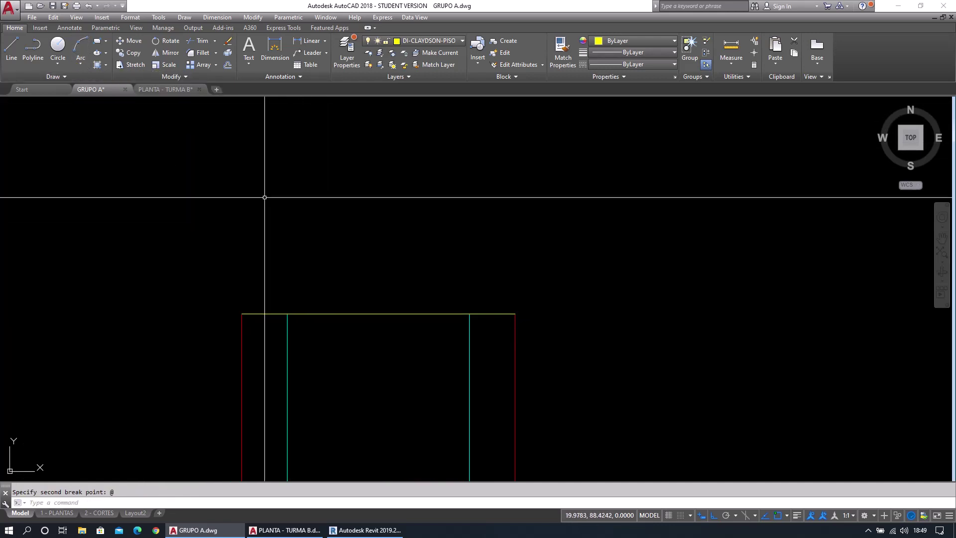
Break the lower jamb's yellow line at the wall's inner cyan line and check the separated middle piece.
mouse_move(175, 78)
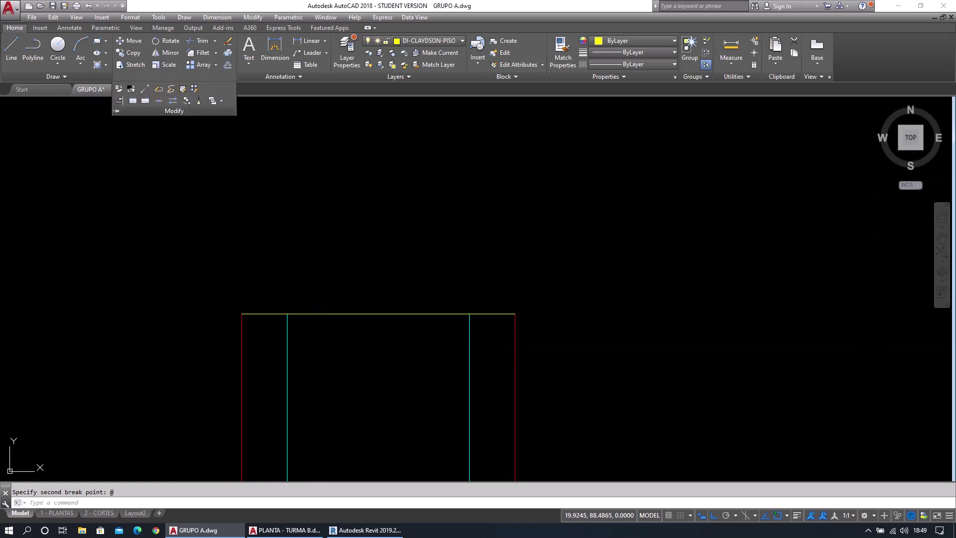
click(446, 314)
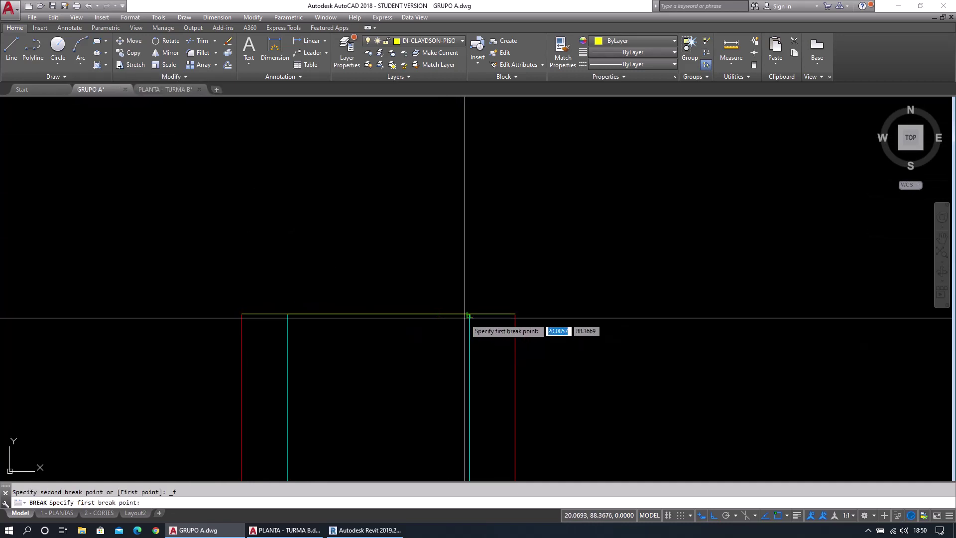
click(468, 315)
click(421, 314)
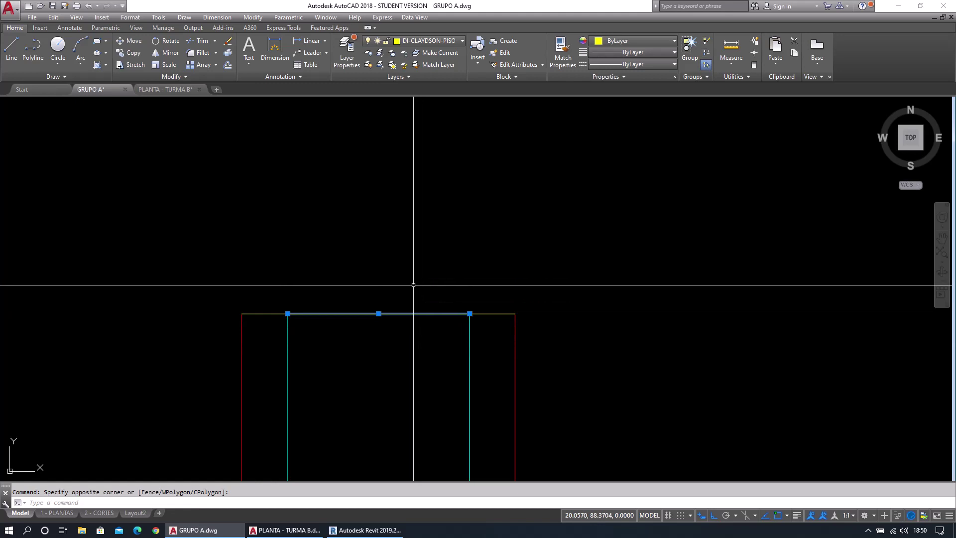
key(Escape)
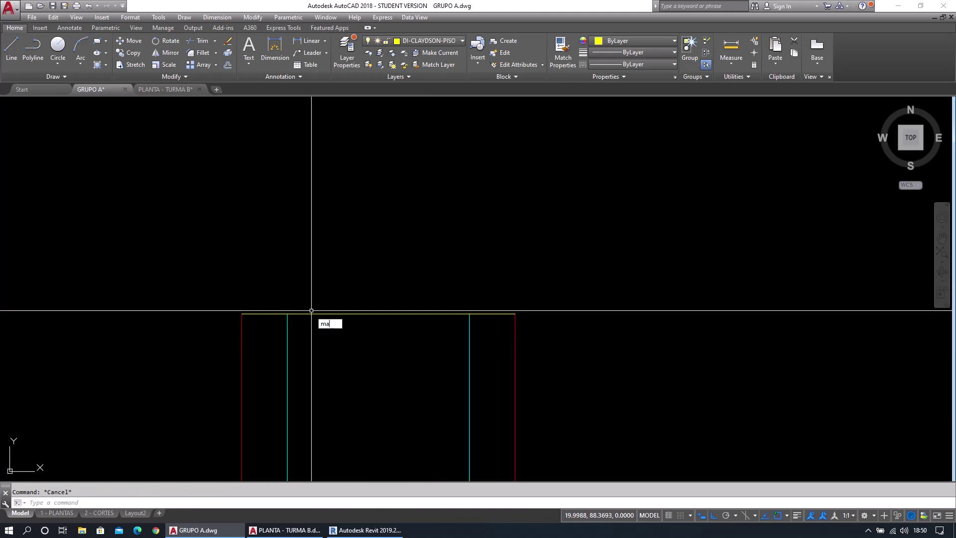
Match the properties of the lower jamb's two end pieces to the red finish line.
text(ma)
key(Return)
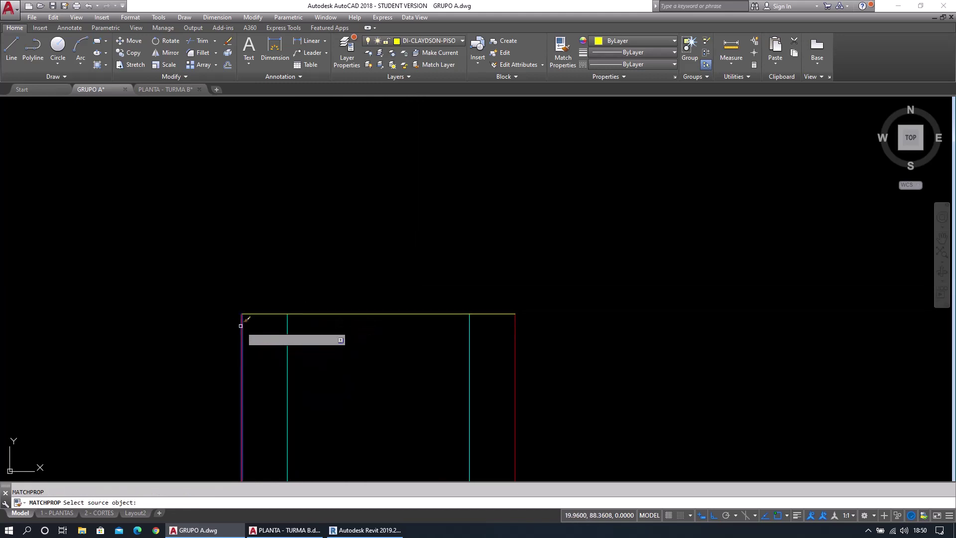
click(240, 325)
click(488, 323)
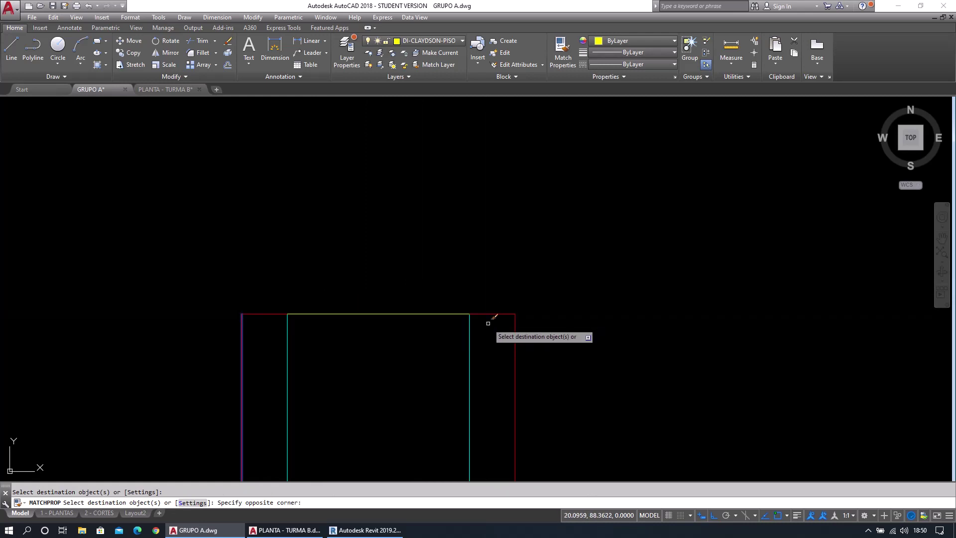
key(Return)
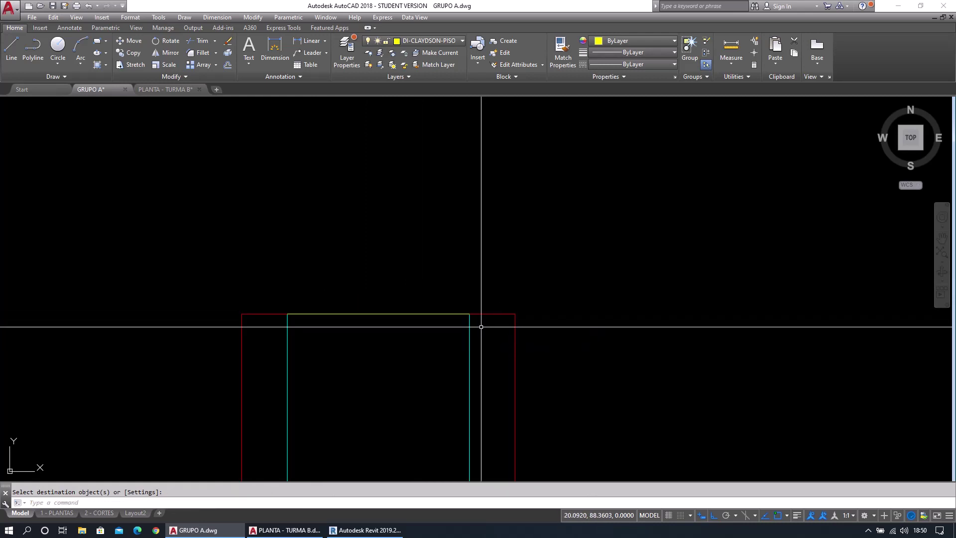
Match the properties of the lower jamb's middle piece to the cyan wall line.
click(562, 58)
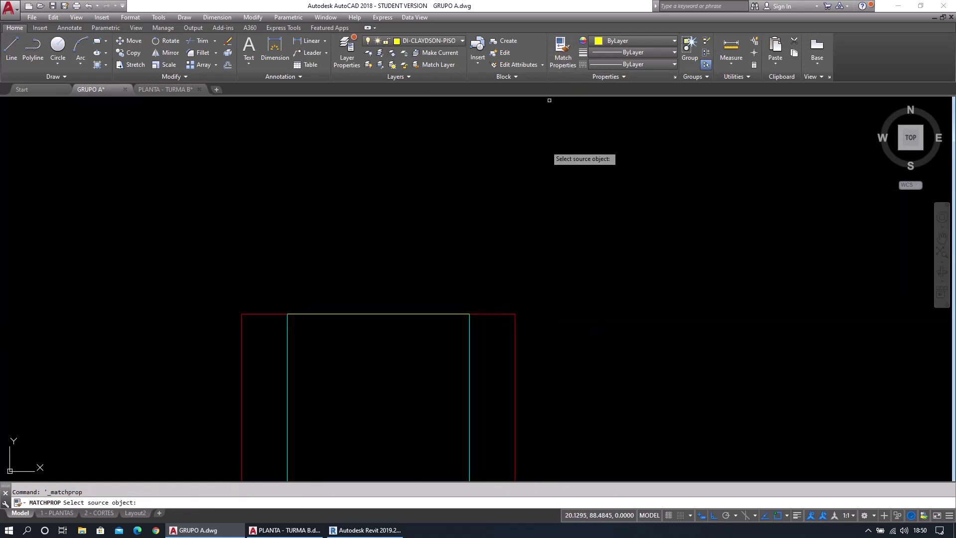
click(471, 330)
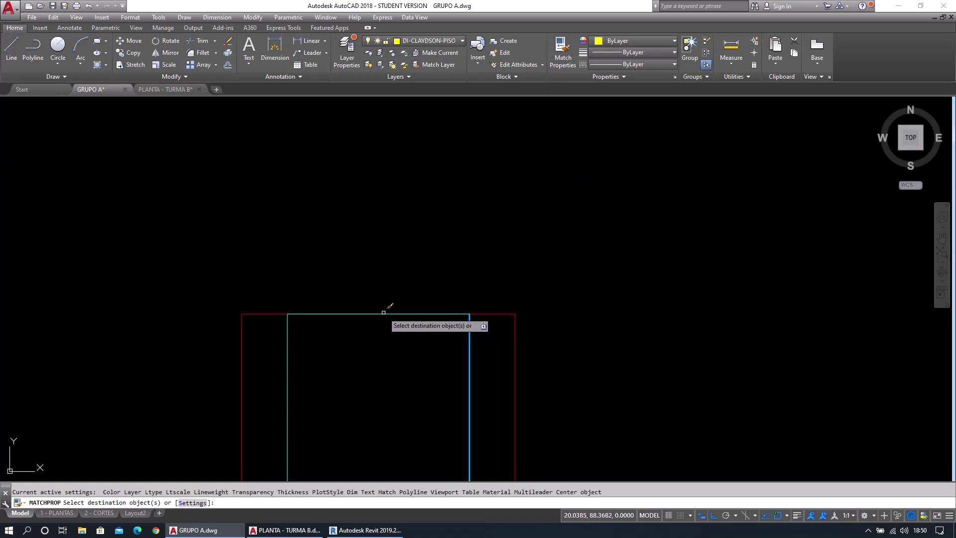
key(Return)
Make the door layer ending in PORTA the current layer.
scroll(393, 328, down, 8)
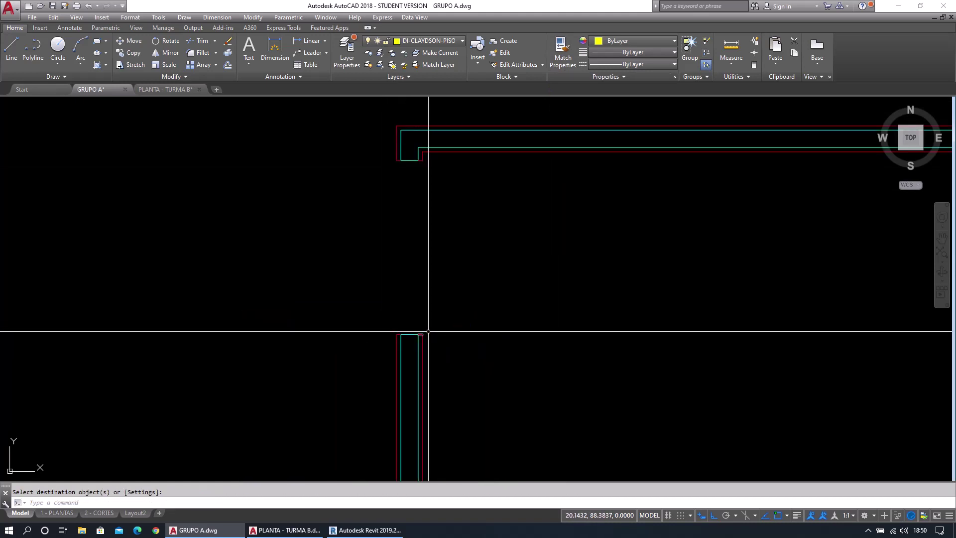
mouse_move(447, 311)
middle_down()
mouse_move(437, 339)
mouse_move(423, 338)
middle_up()
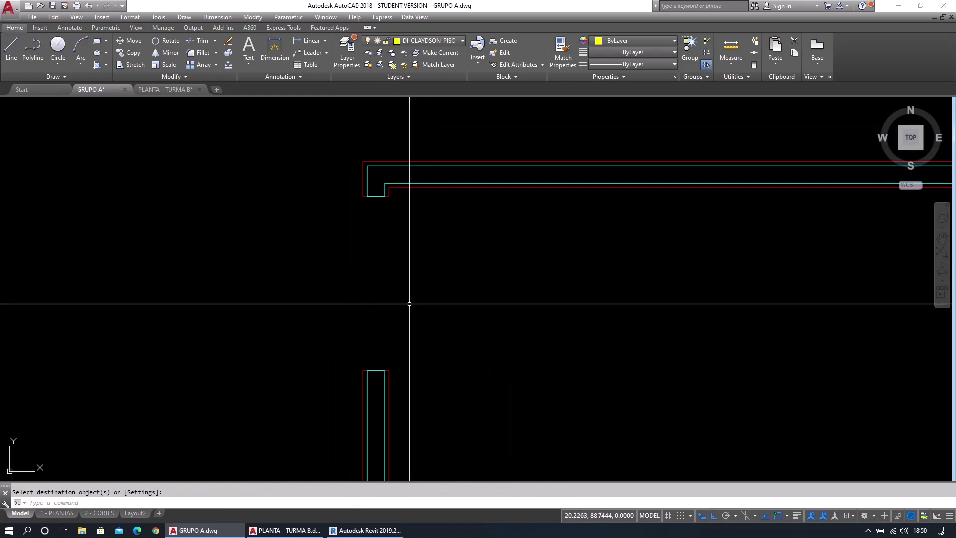
click(452, 40)
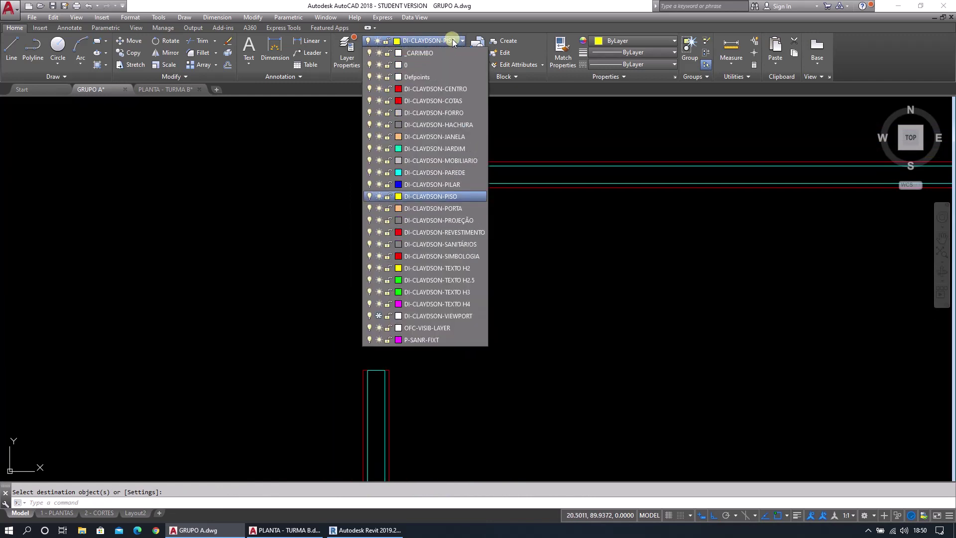
click(447, 209)
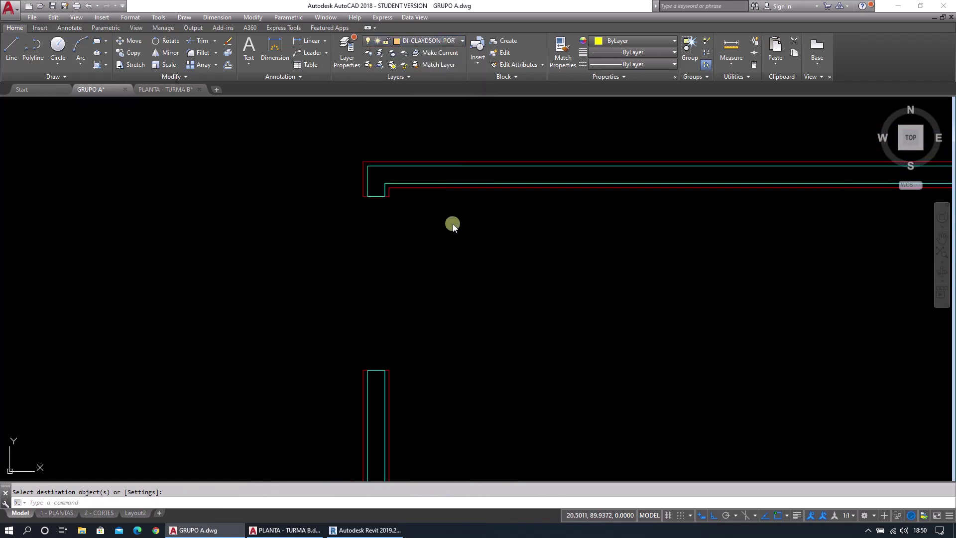
Measure the lower jamb's full width between the outer corners of its red finish lines.
scroll(398, 369, up, 6)
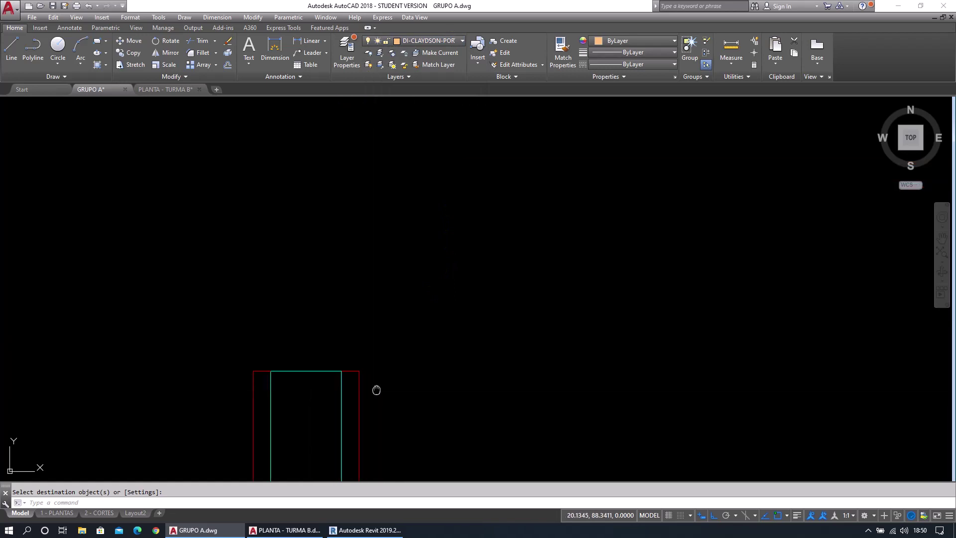
mouse_move(376, 389)
middle_down()
mouse_move(431, 394)
mouse_move(463, 380)
middle_up()
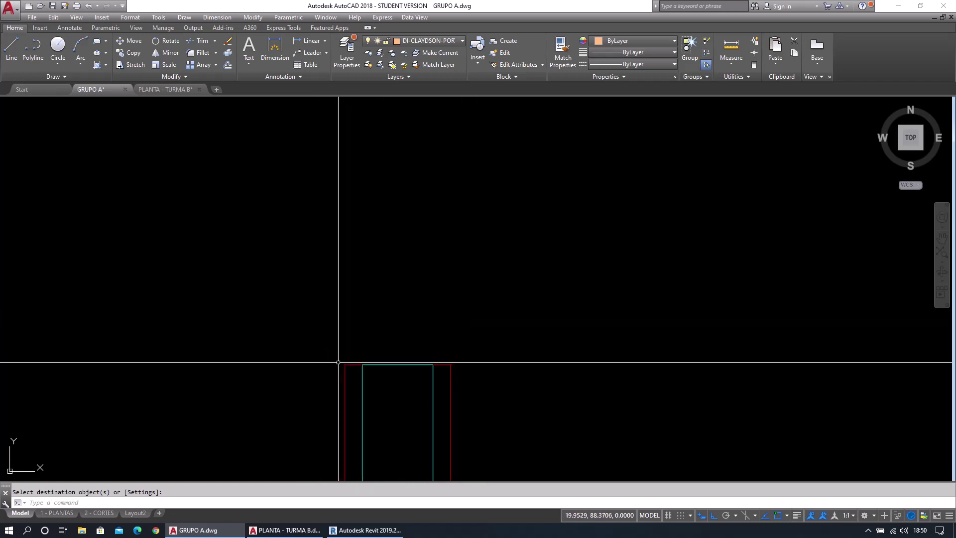
key(Return)
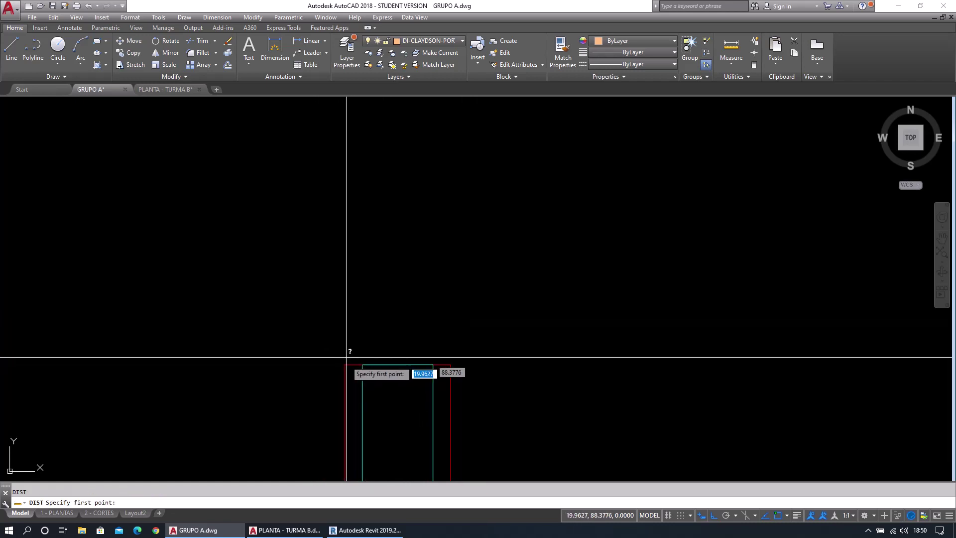
click(345, 365)
click(451, 364)
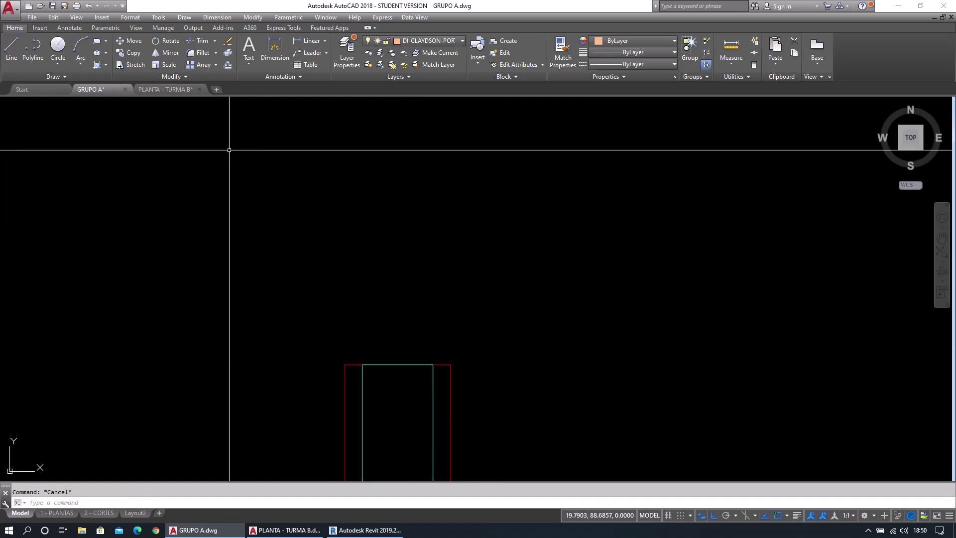
Draw a 0.15 by 0.05 rectangle on the lower jamb, starting from its outer red finish corner.
click(101, 46)
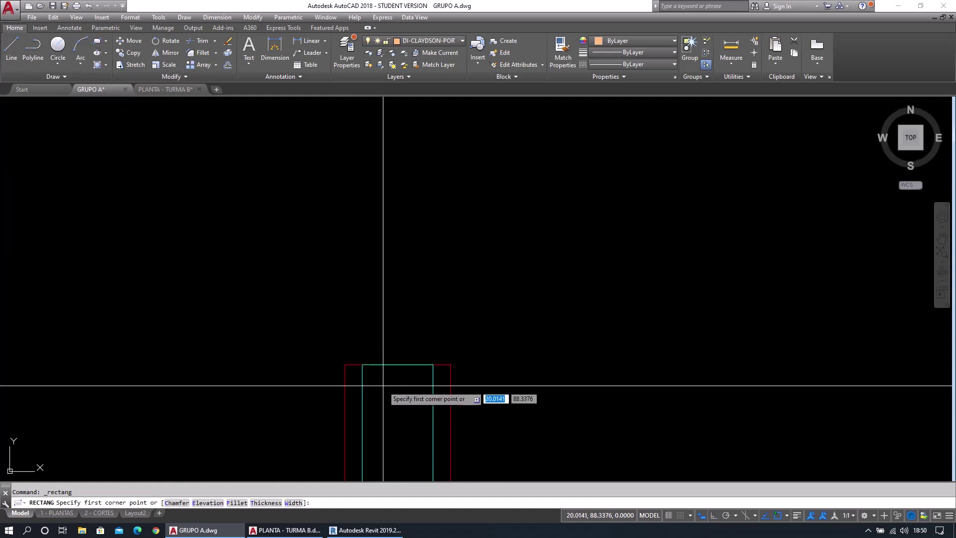
click(344, 364)
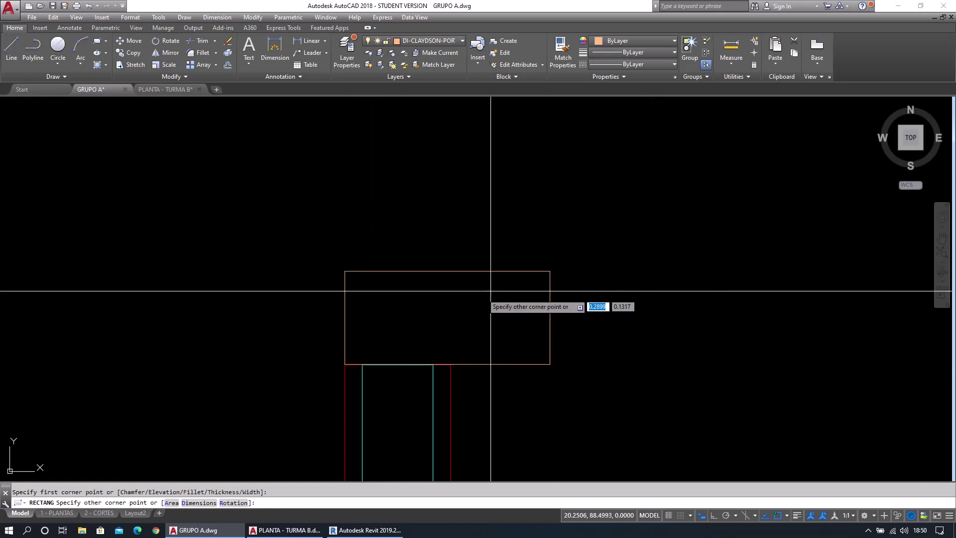
middle_click(454, 286)
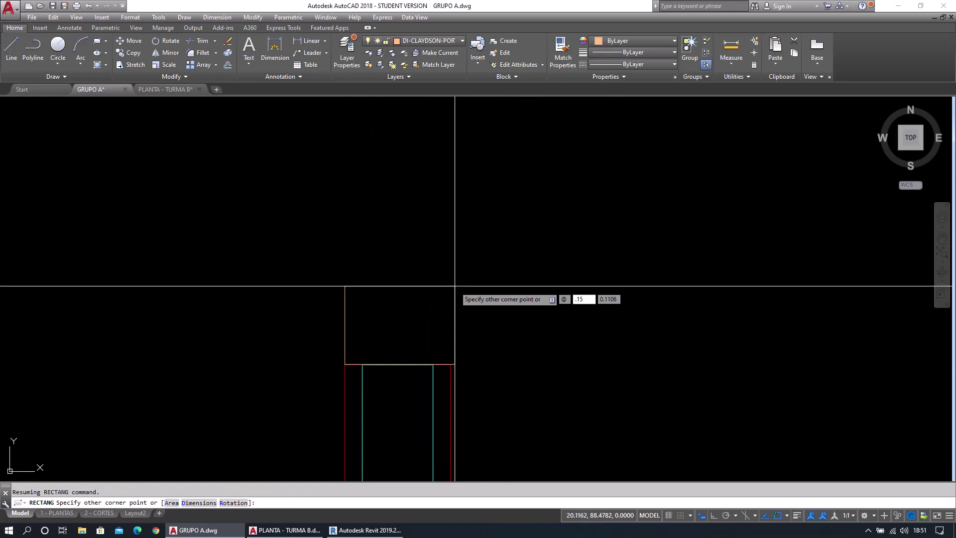
key(Tab)
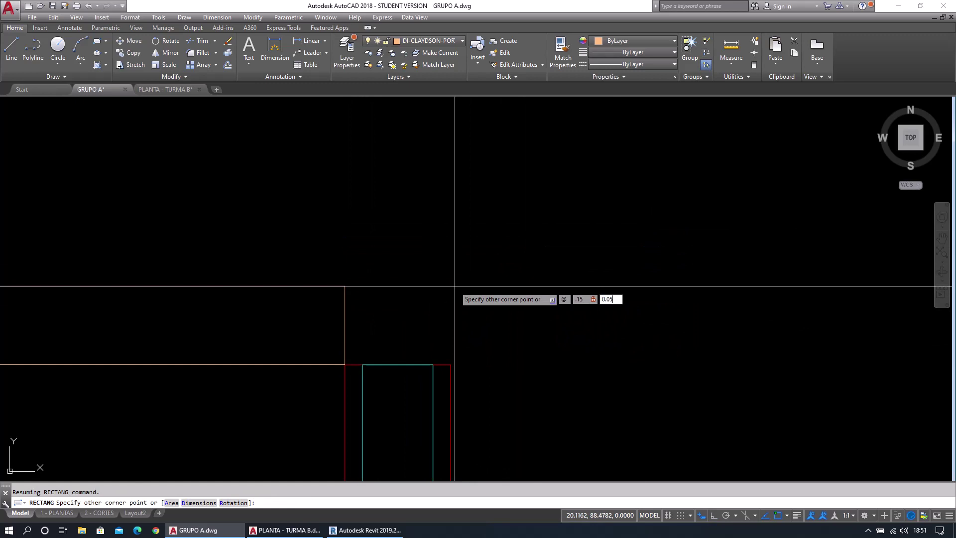
key(Return)
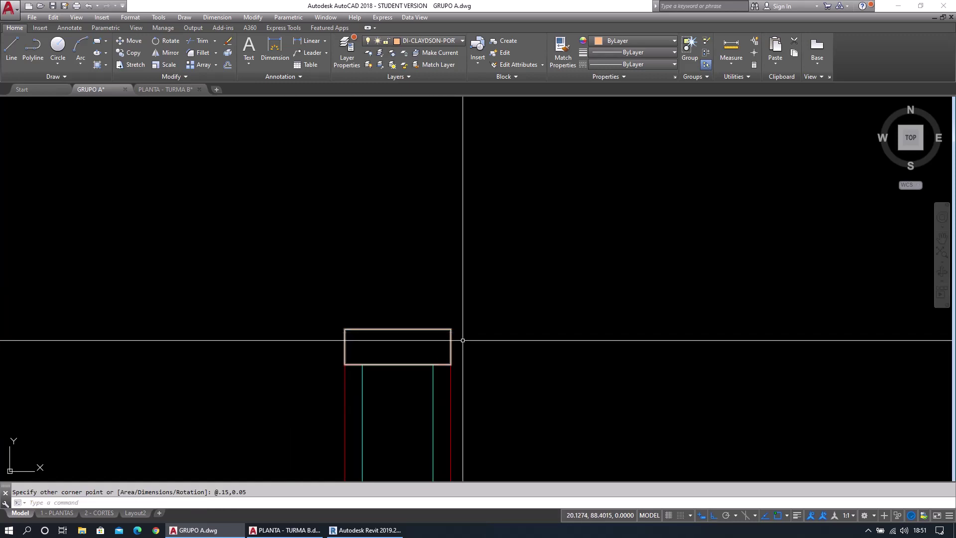
Draw a plain rectangular polyline frame, 0.15 wide and 0.05 deep, against the upper jamb.
scroll(552, 366, down, 5)
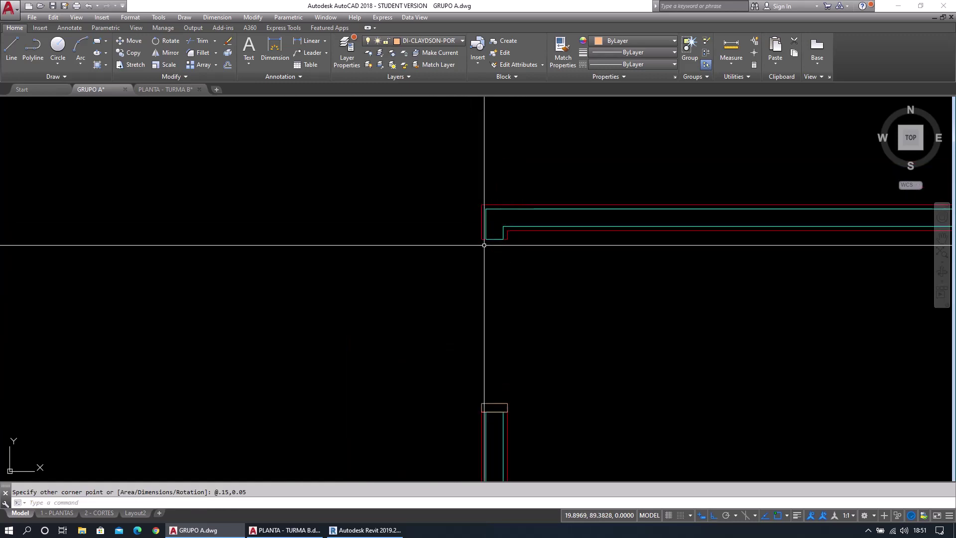
scroll(483, 245, up, 8)
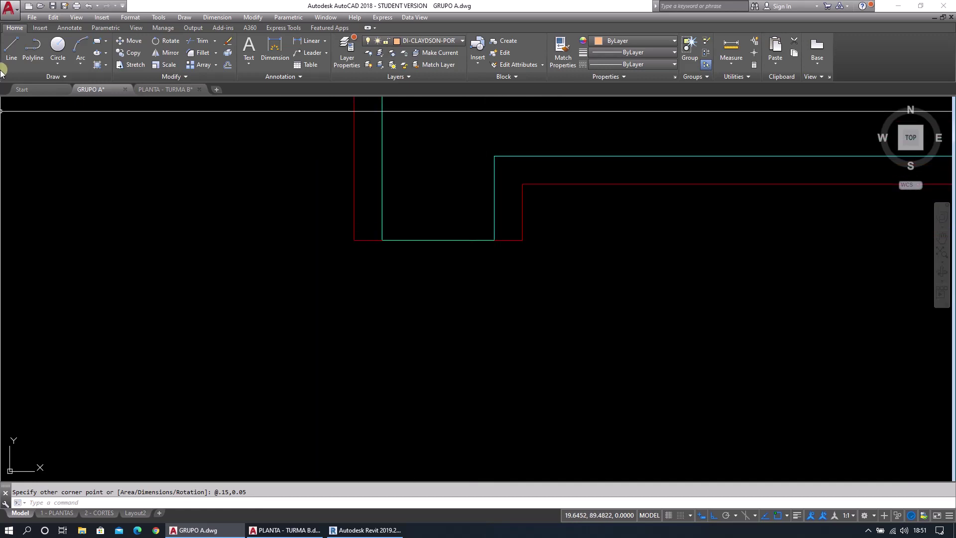
click(31, 52)
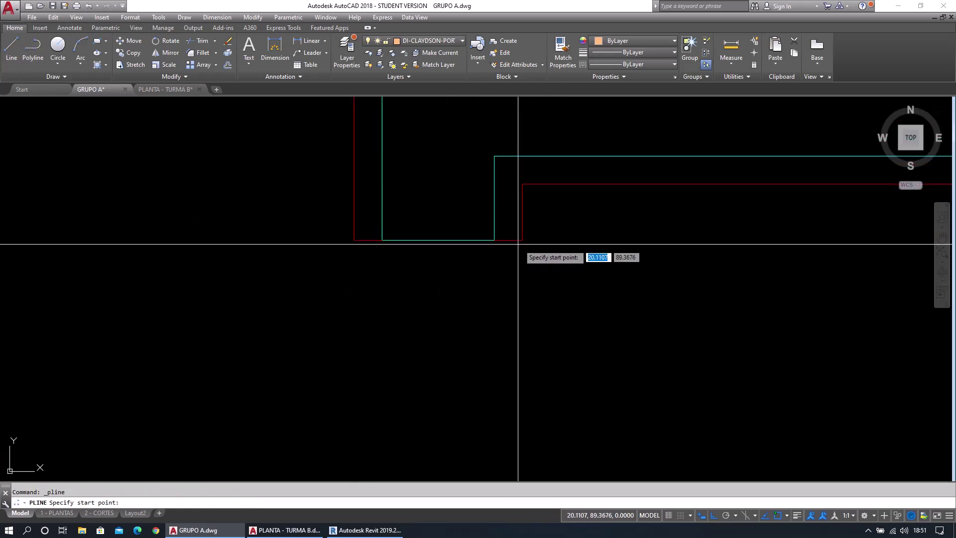
click(31, 51)
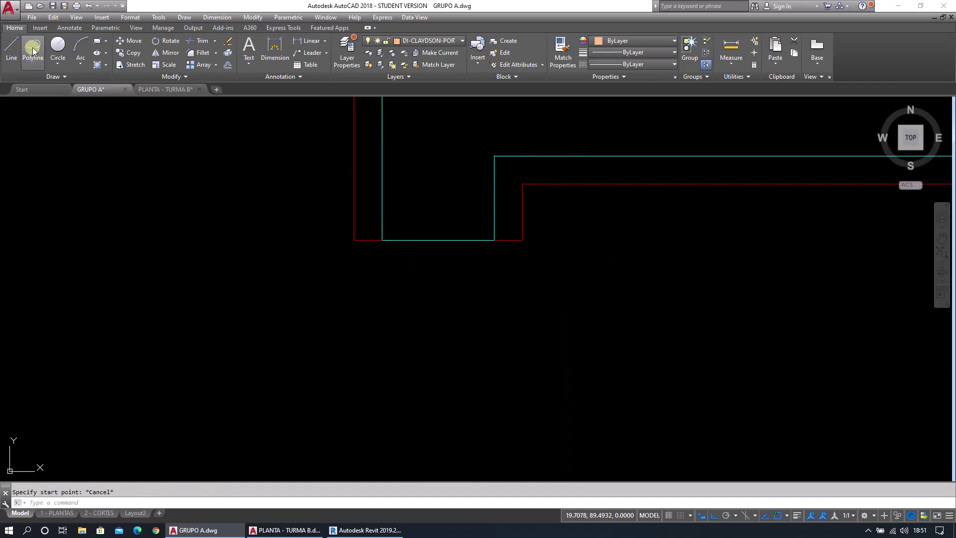
key(Escape)
text(PLINE Specify start point:)
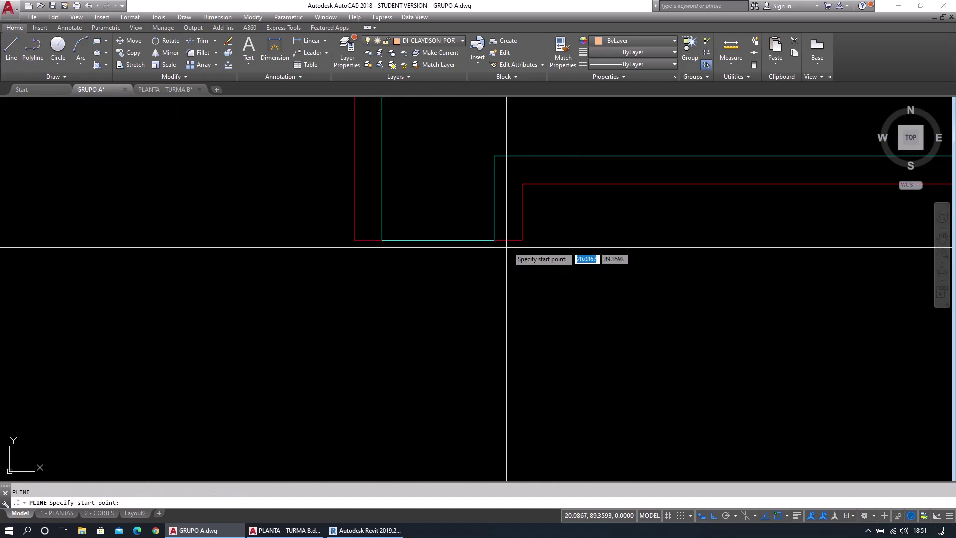
click(522, 240)
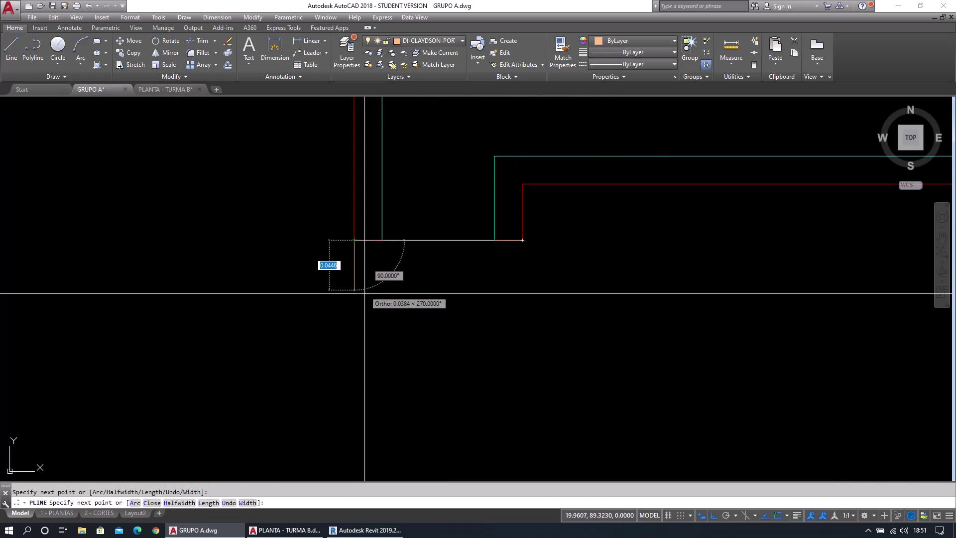
text(.05)
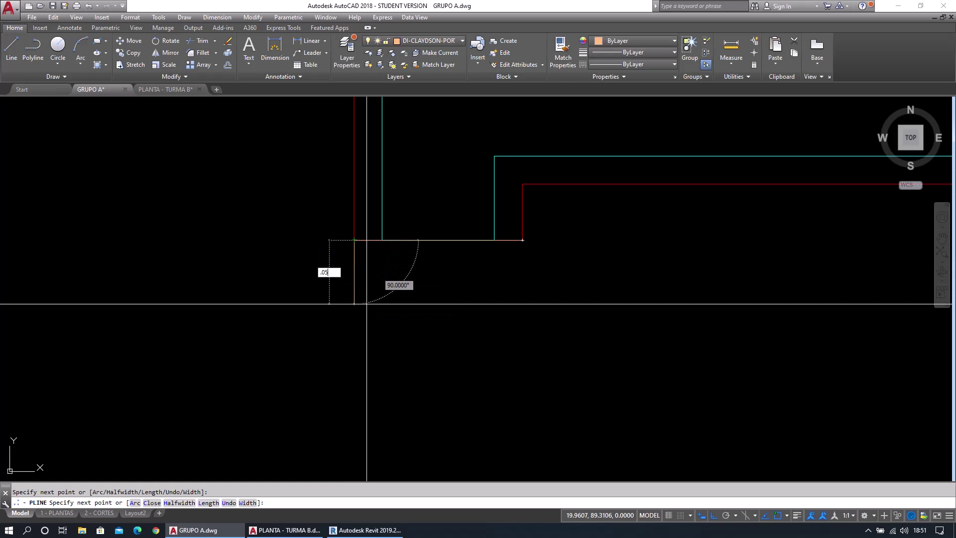
key(Return)
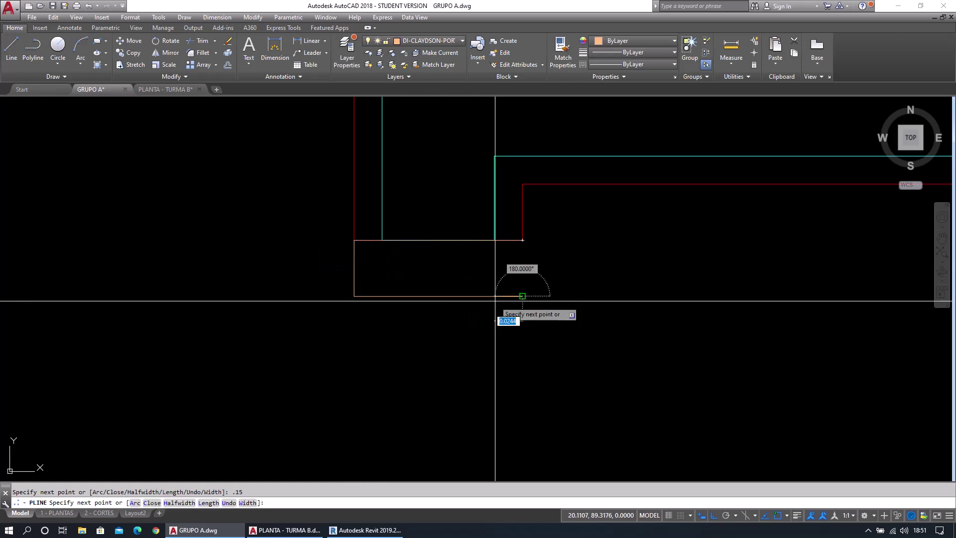
click(522, 240)
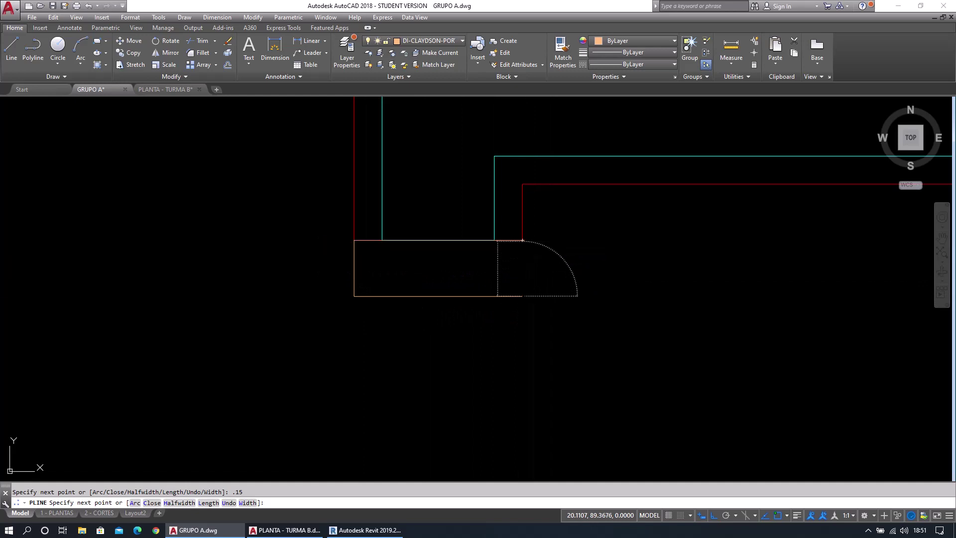
key(Escape)
Undo the plain rectangular polyline frame at the upper jamb.
click(538, 285)
click(492, 321)
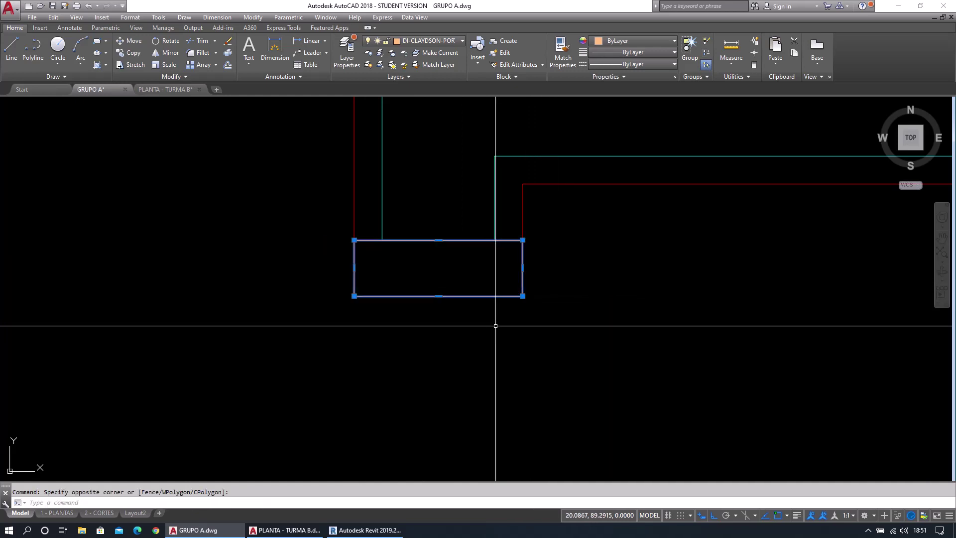
key(Escape)
text(u)
key(Return)
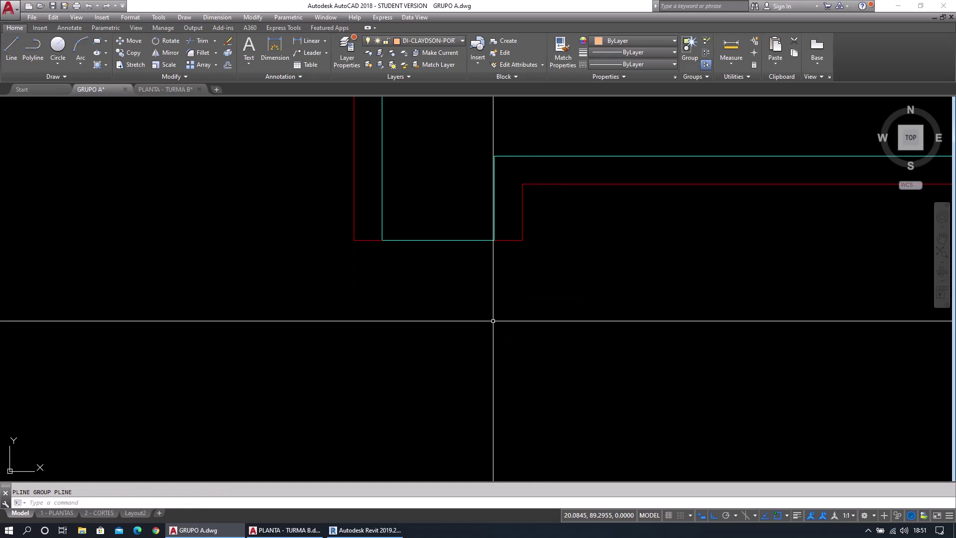
Start the upper jamb's frame polyline at its inner red corner, going 0.04 down and 0.04 toward the outer side.
click(29, 58)
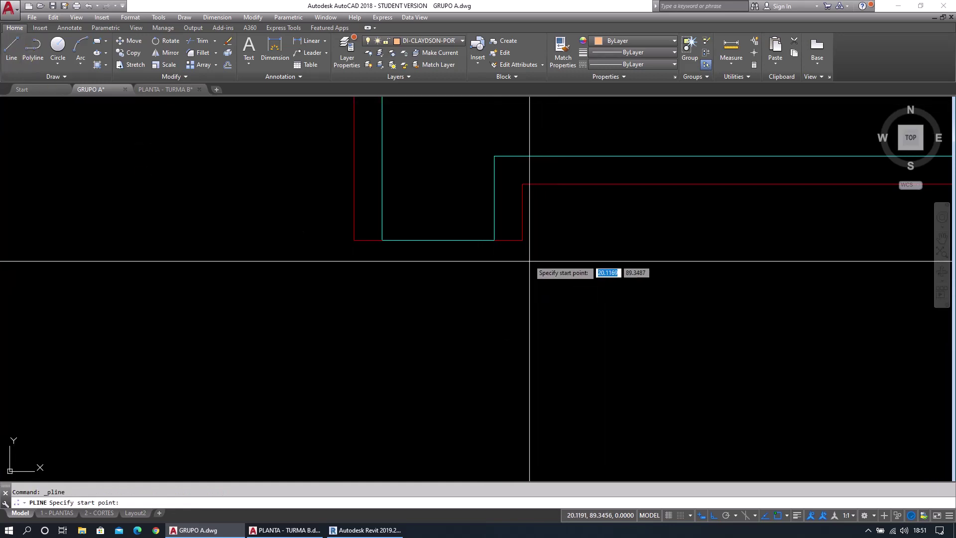
click(522, 239)
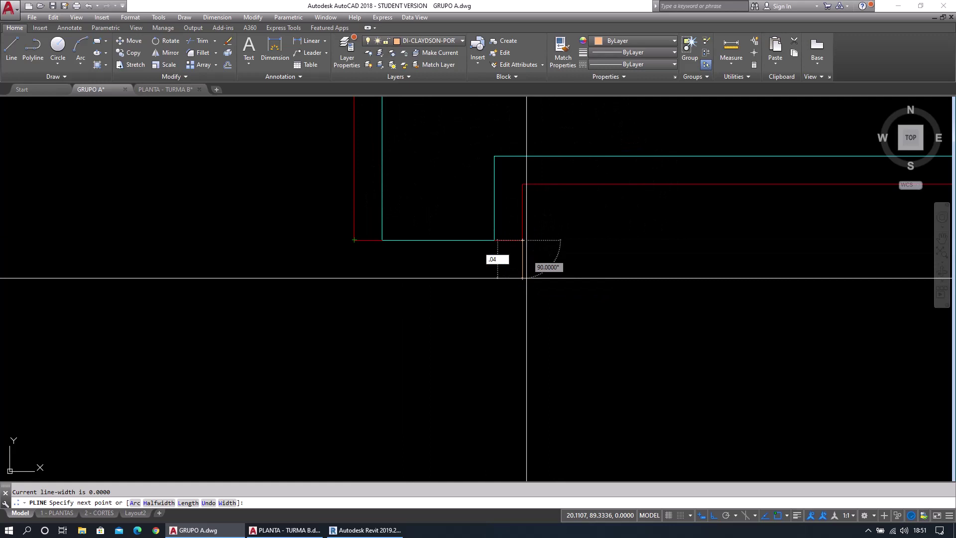
key(Return)
text(.04)
key(Return)
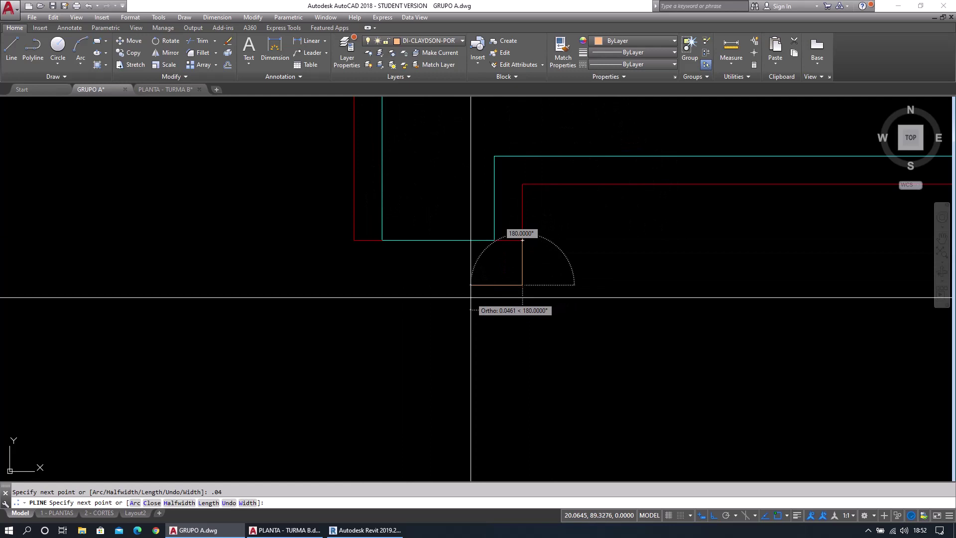
text(.04)
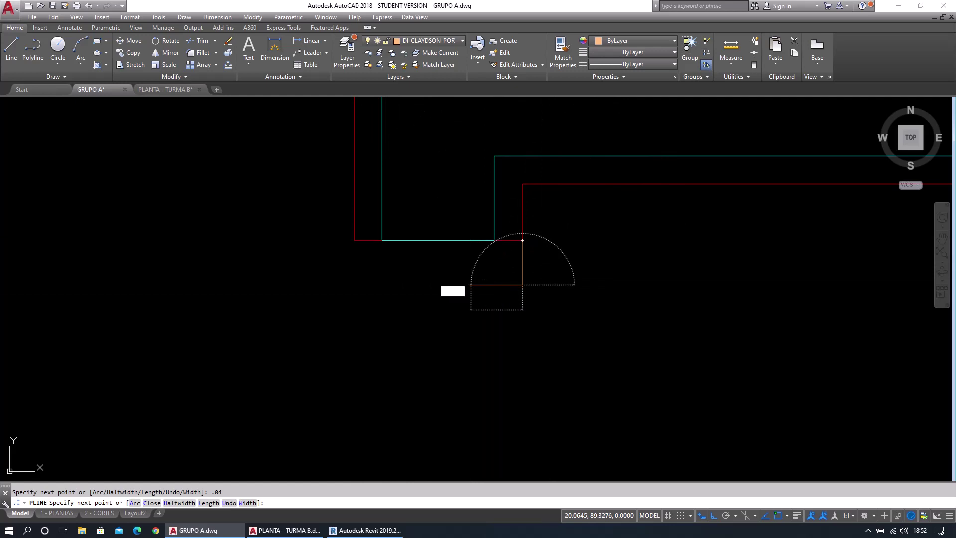
key(Return)
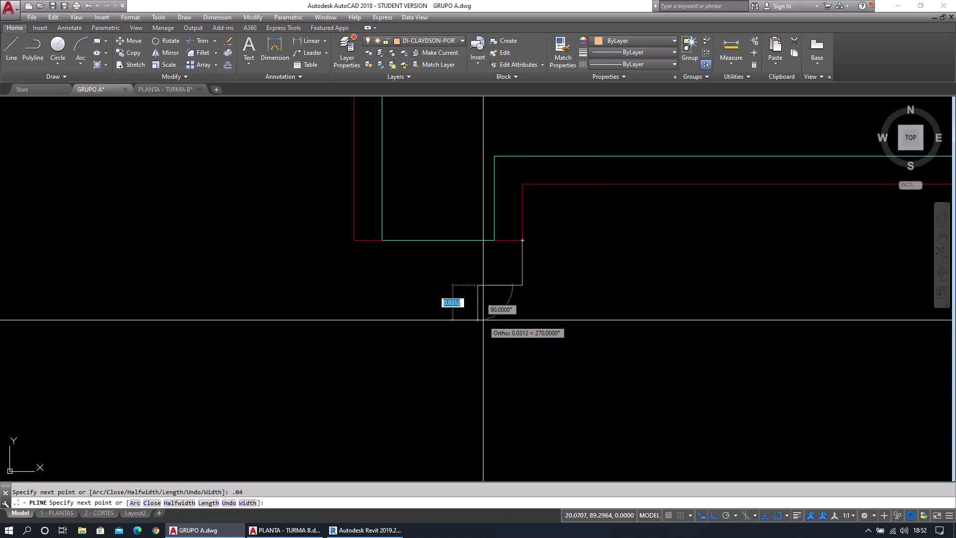
Continue the upper frame polyline 0.01 down and 0.11 outward, return to the jamb's outer corner, and close the outline.
text(.01)
key(Return)
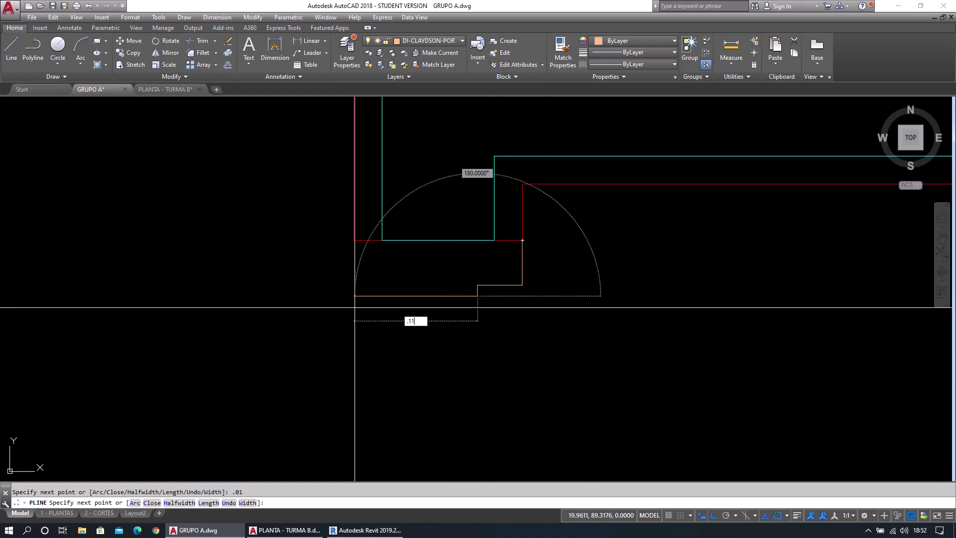
key(Return)
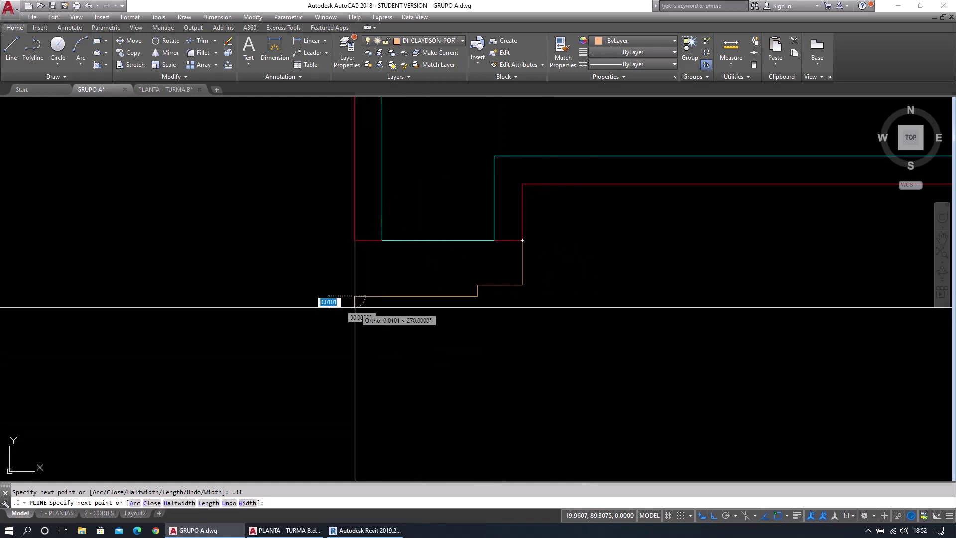
click(354, 240)
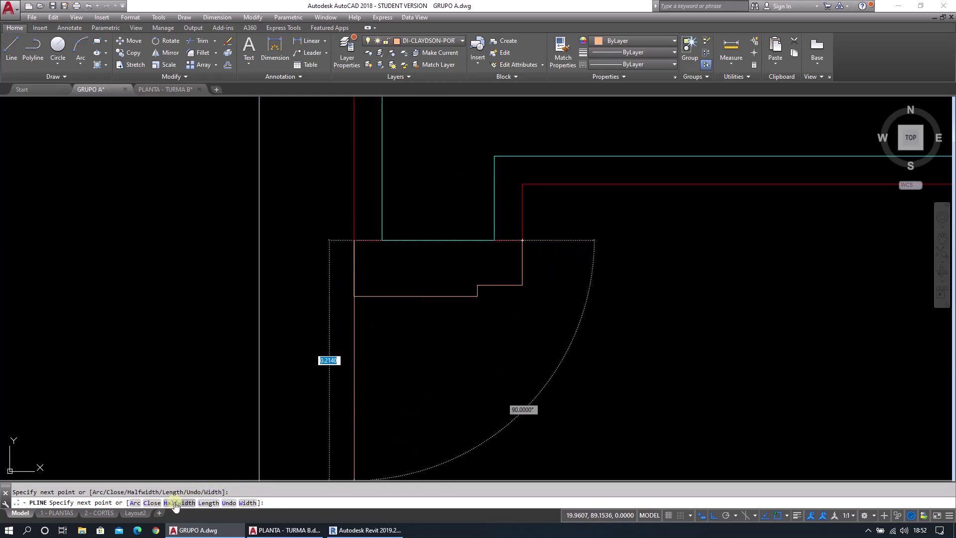
click(153, 503)
click(437, 309)
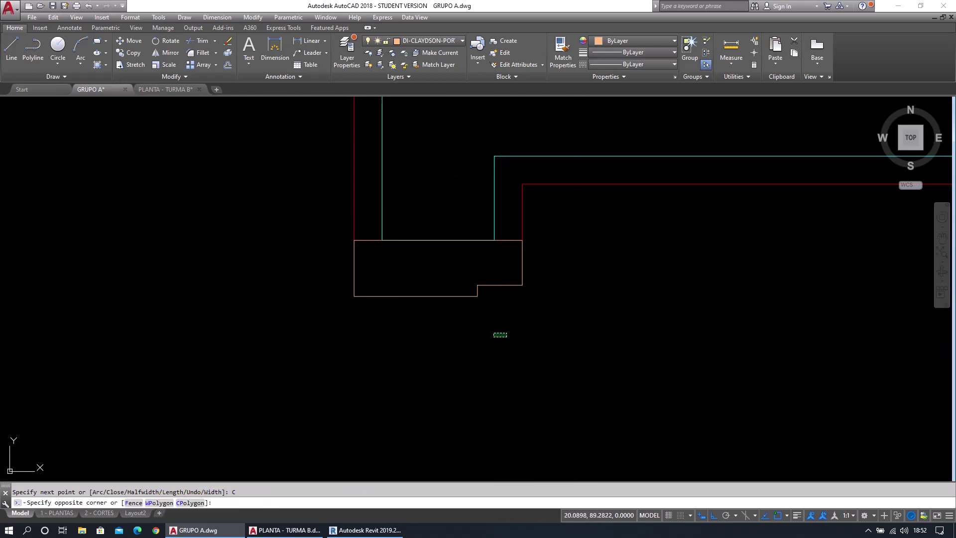
click(426, 295)
scroll(462, 339, down, 4)
middle_drag(470, 348, 465, 196)
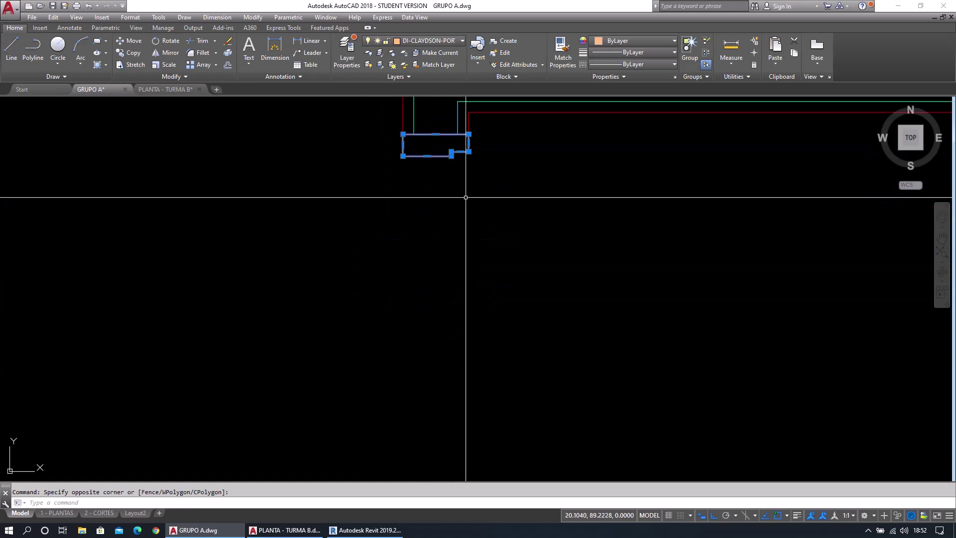
scroll(487, 271, down, 2)
key(Escape)
Draw a two-segment notch polyline in the lower frame's inner upper corner, 0.04 wide and about 0.01 deep.
middle_drag(481, 395, 495, 401)
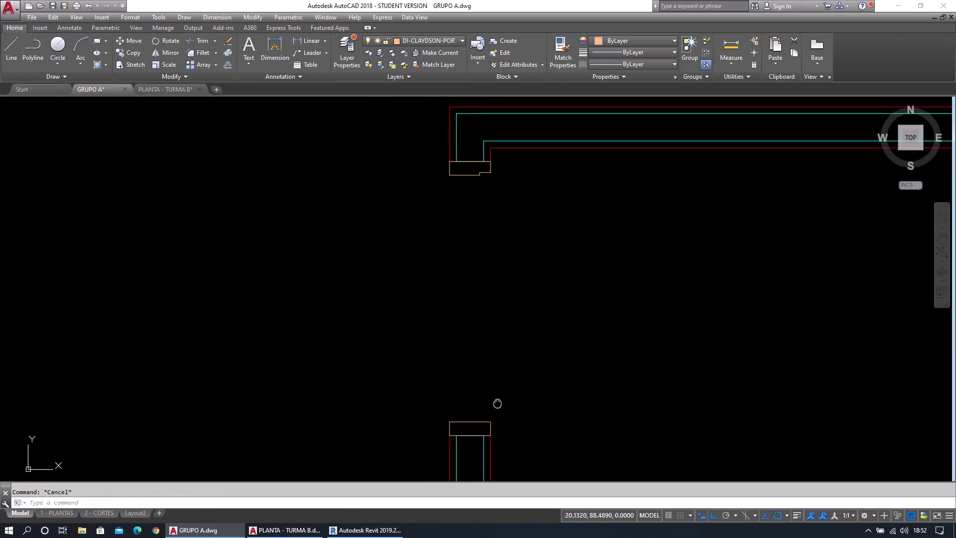
scroll(483, 406, up, 10)
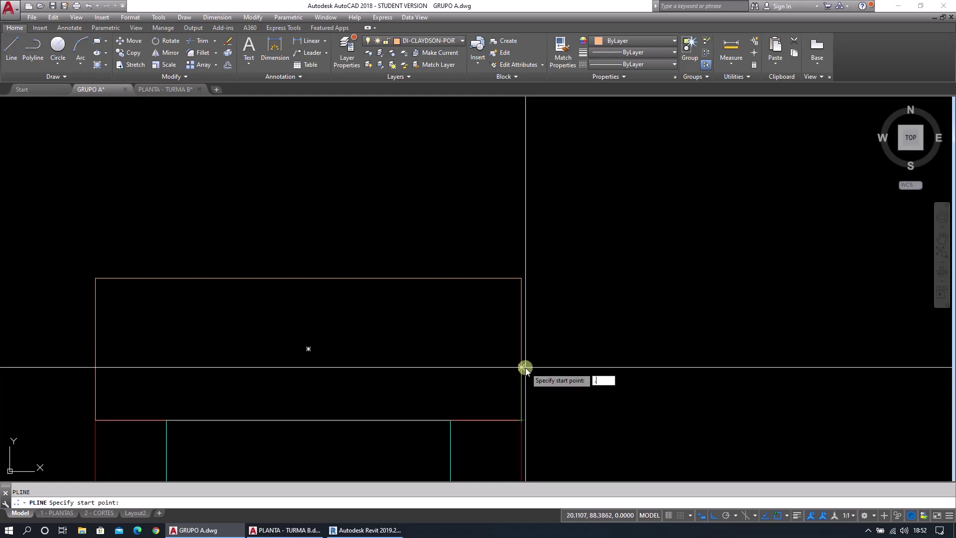
key(Return)
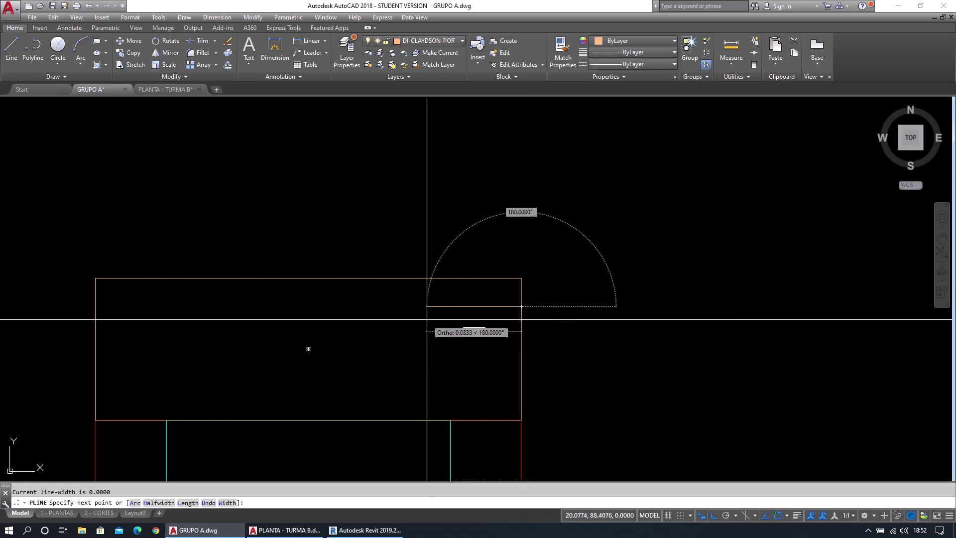
key(Return)
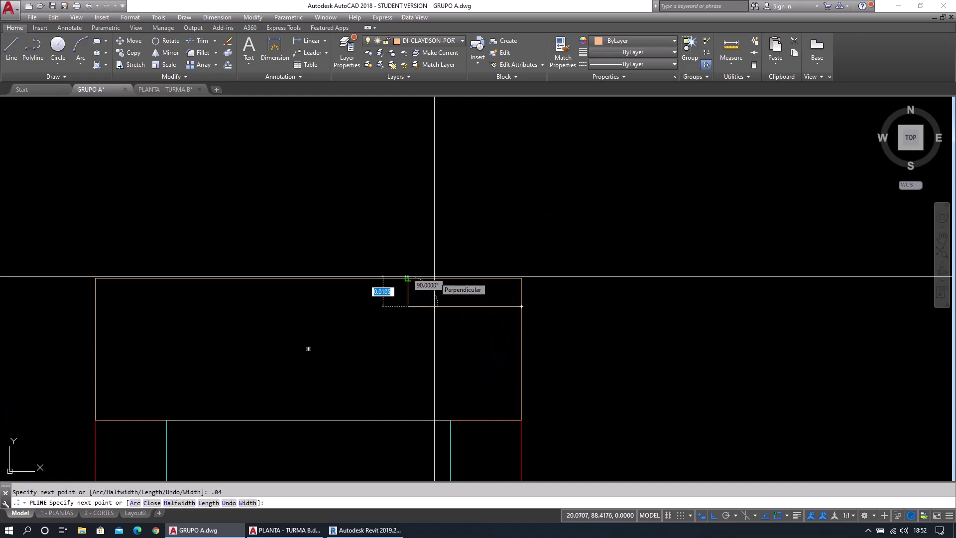
key(Escape)
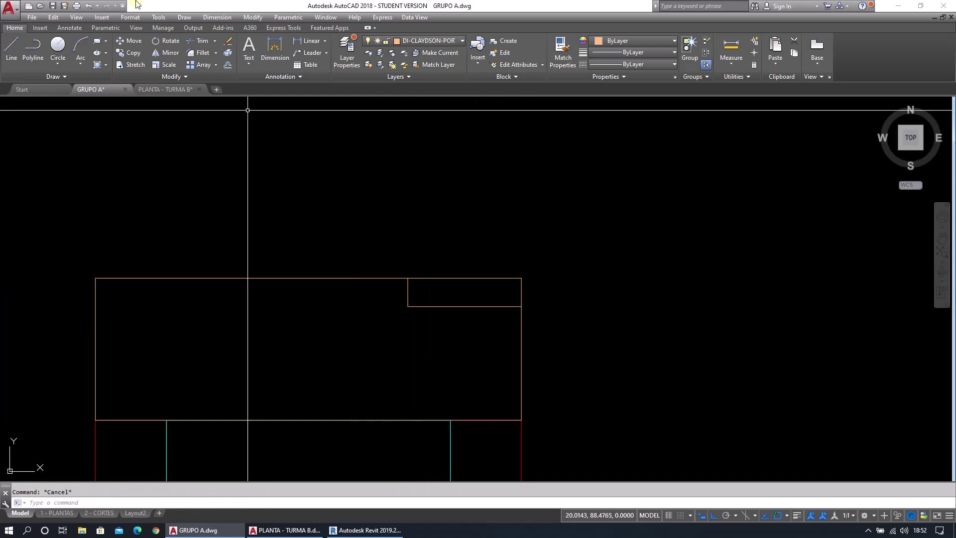
Trim the lower frame rectangle's upper inner corner using the notch polyline as the cutting edge.
click(200, 40)
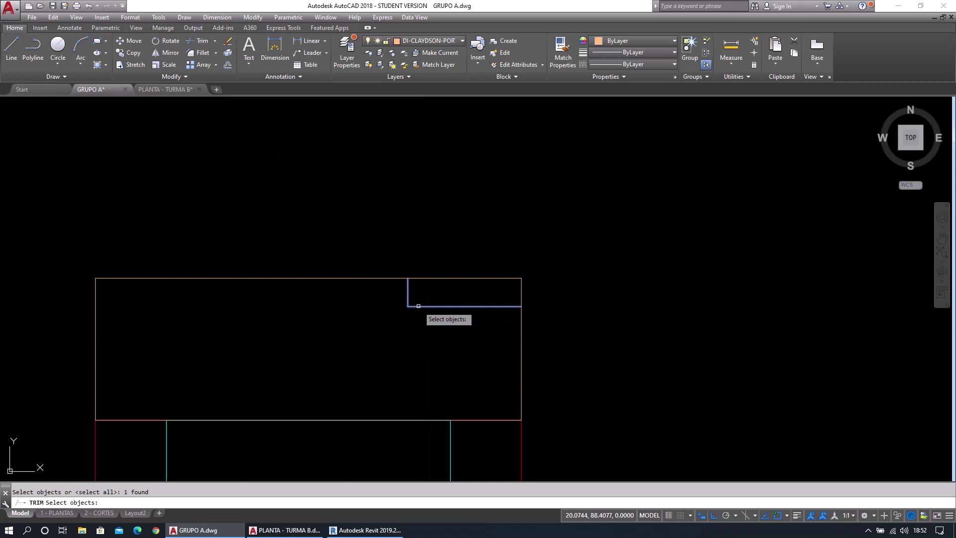
key(Return)
key(Escape)
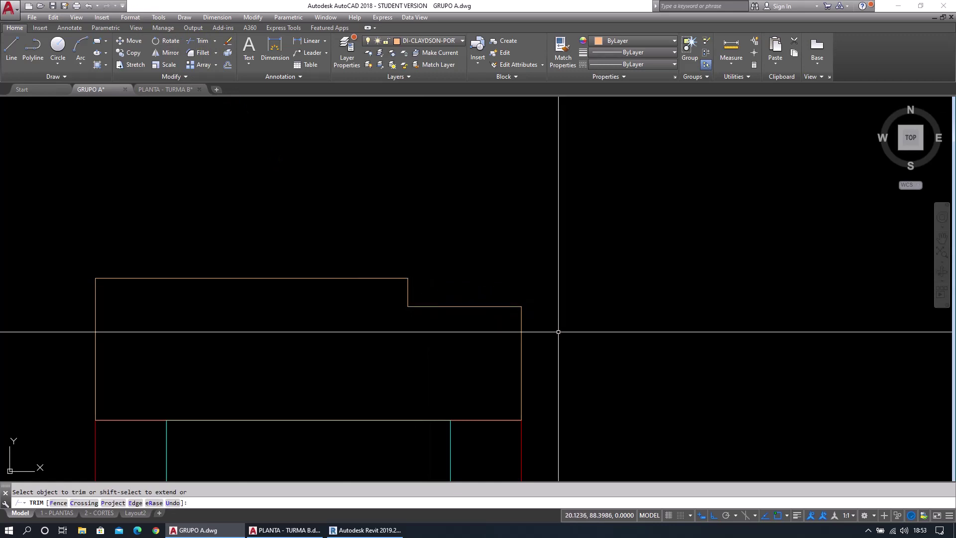
Join the trimmed lower frame outline and the notch segments into a single polyline.
click(558, 331)
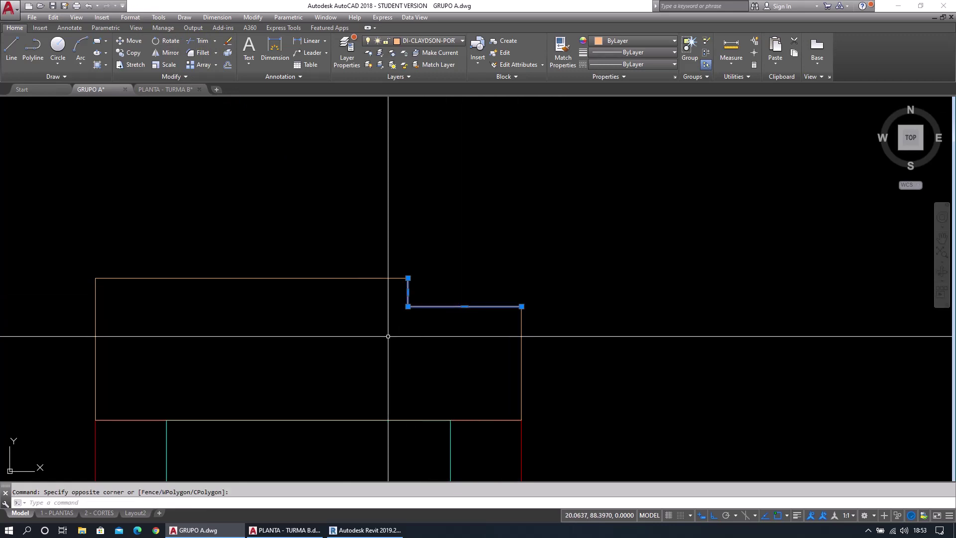
click(331, 278)
key(Escape)
click(429, 323)
click(395, 271)
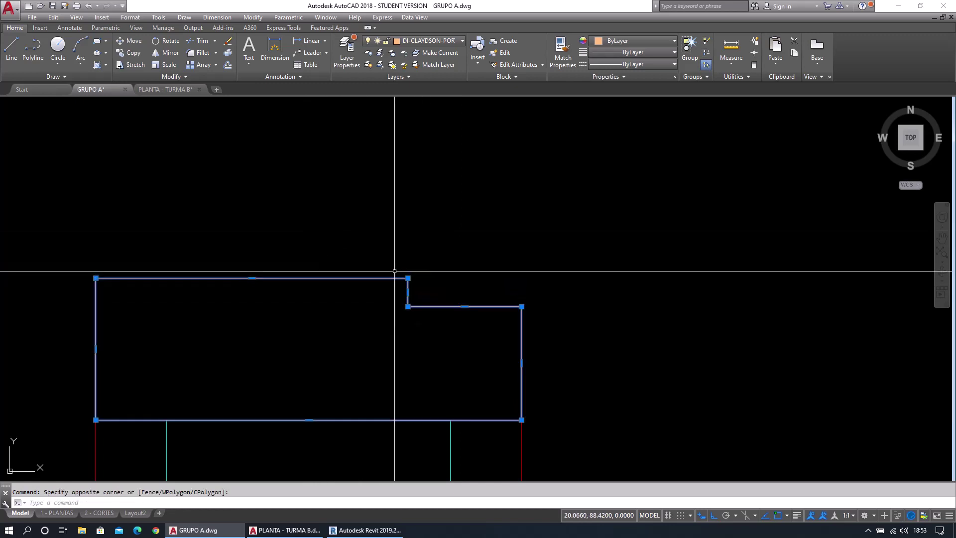
click(148, 75)
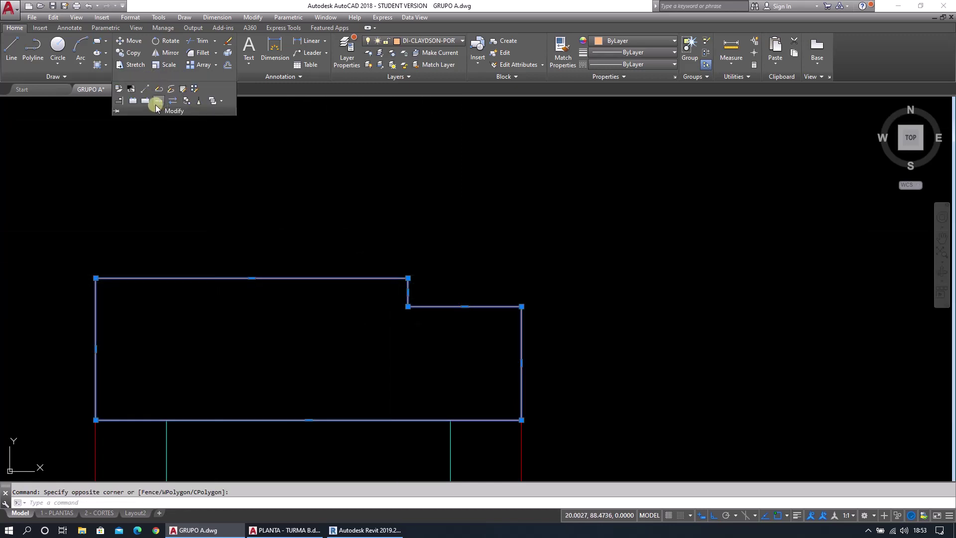
click(156, 101)
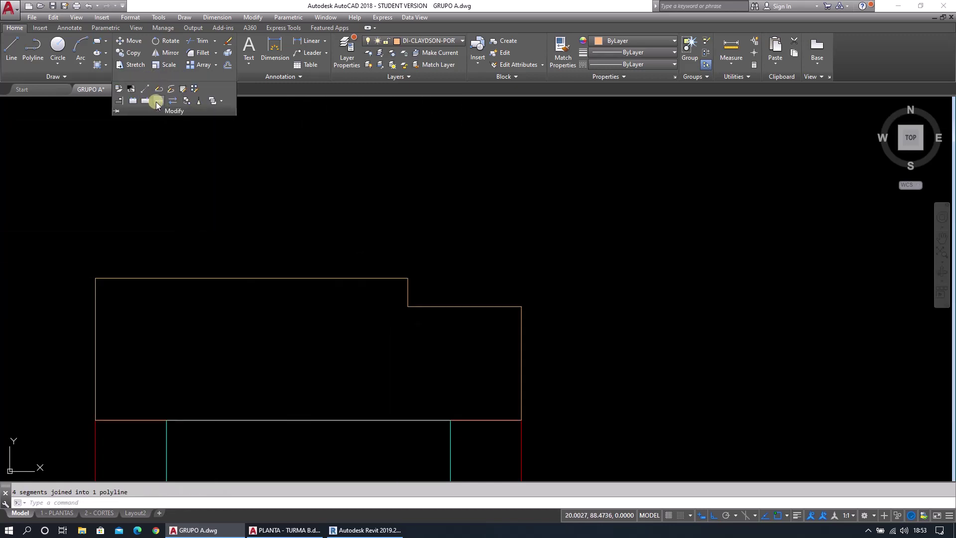
click(364, 268)
key(Escape)
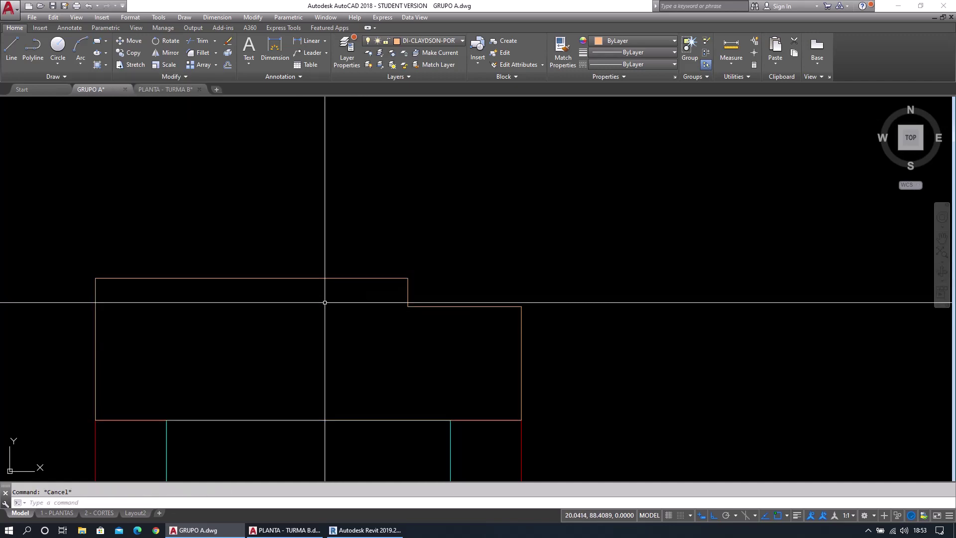
Draw the open door leaf as a rectangle from the upper frame's inner rebated corner, 0.92 into the room and 0.04 down.
scroll(326, 296, up, 6)
scroll(382, 334, down, 2)
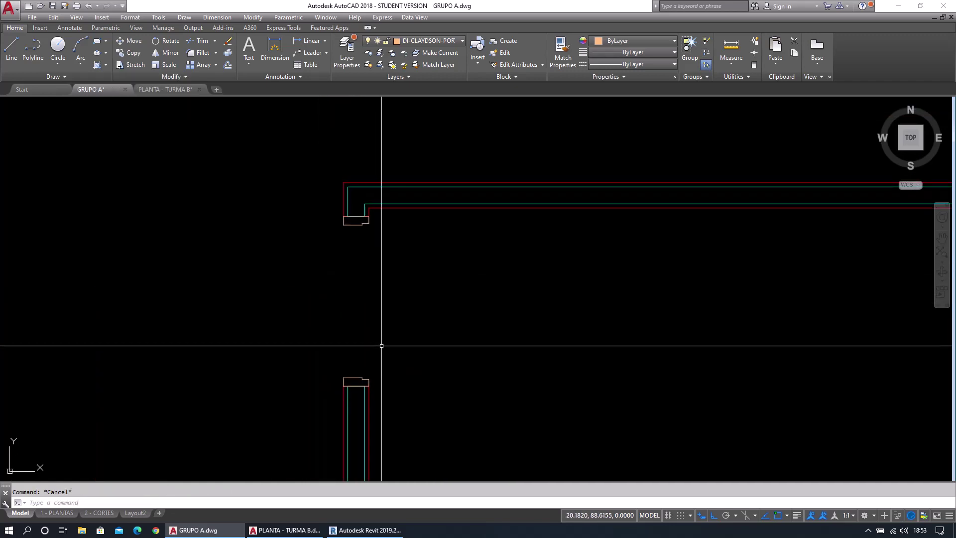
scroll(381, 344, up, 2)
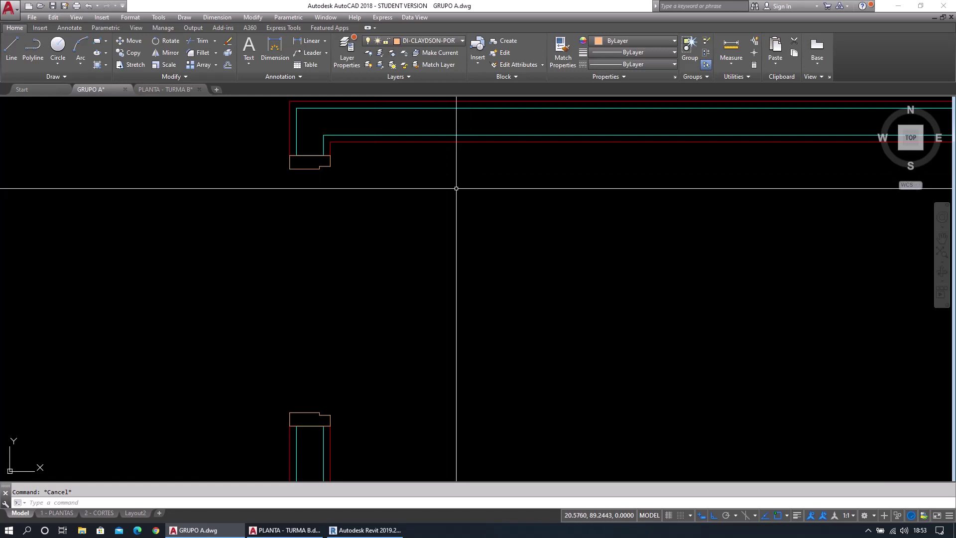
click(97, 43)
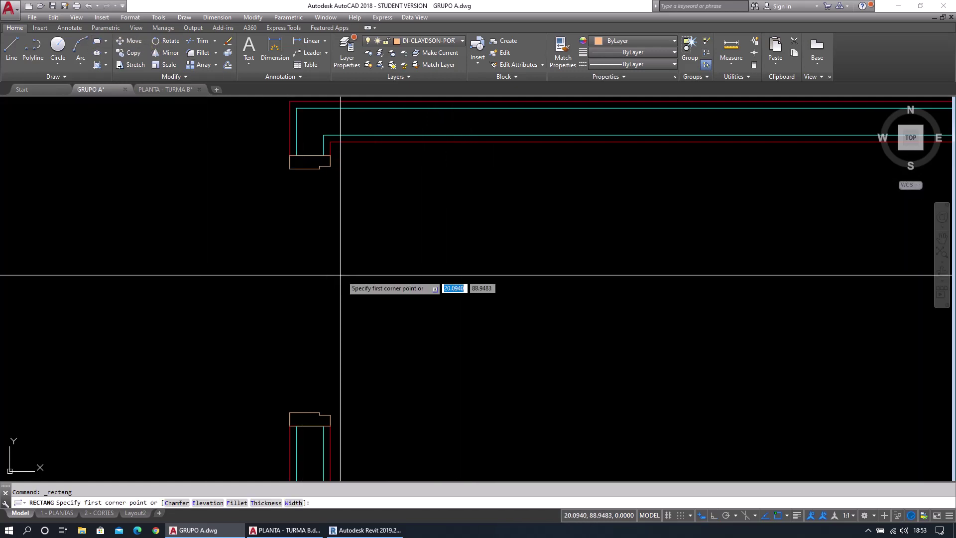
click(330, 165)
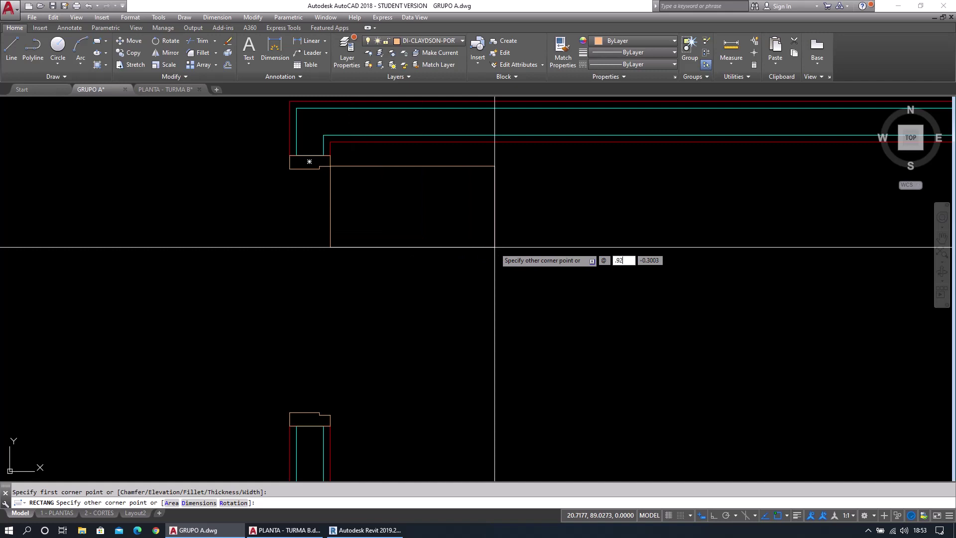
key(Tab)
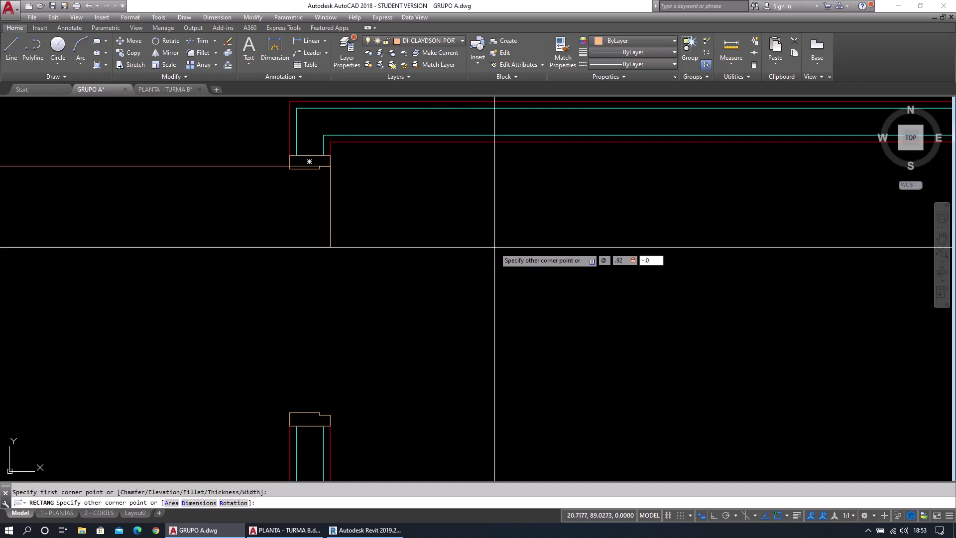
text(-.04)
key(Return)
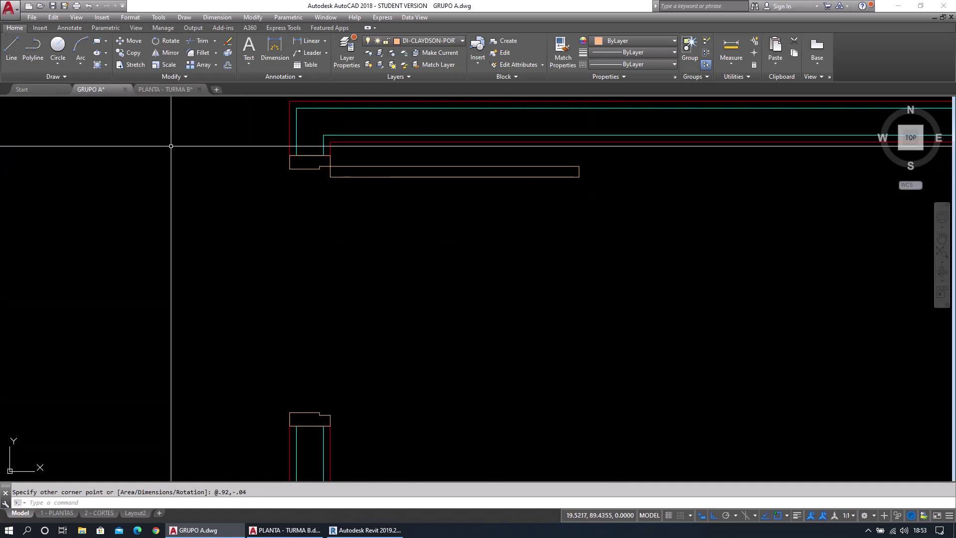
Draw the door swing with a Start, End, Direction arc from the leaf's lower free corner to the lower frame's notch corner, bulging into the room.
click(79, 62)
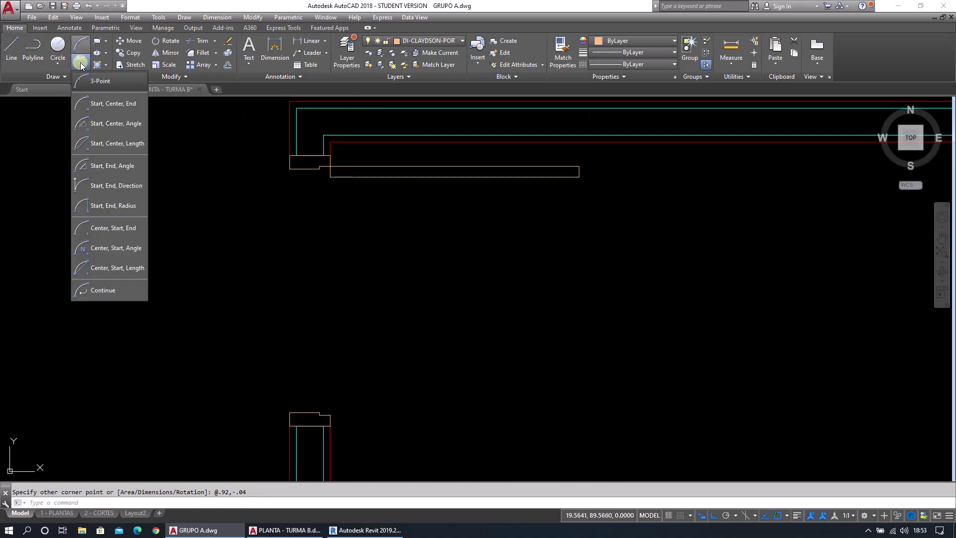
click(112, 190)
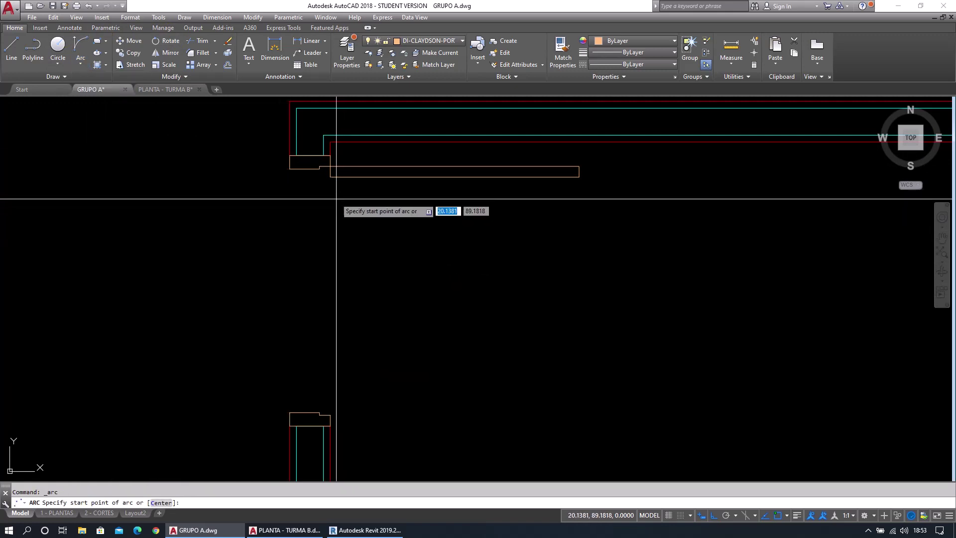
click(579, 176)
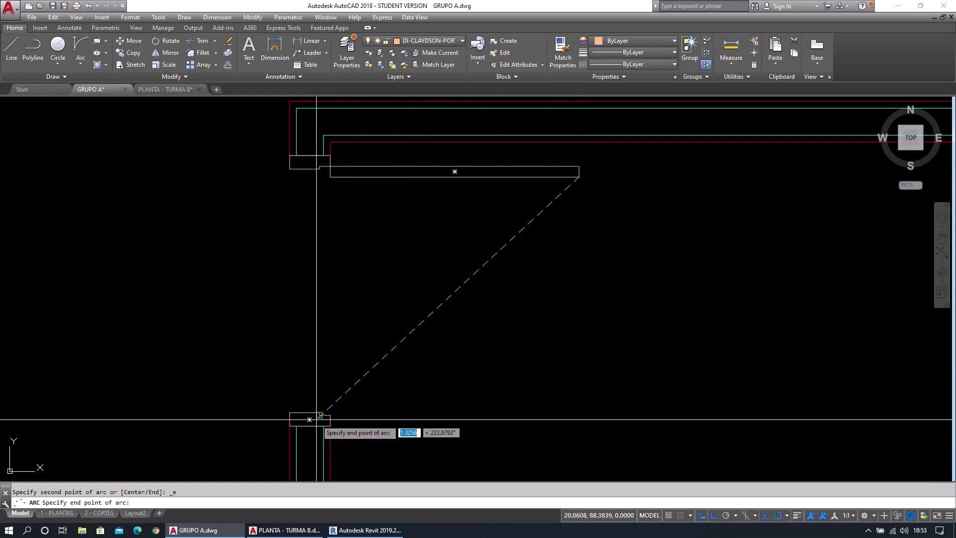
scroll(317, 419, up, 5)
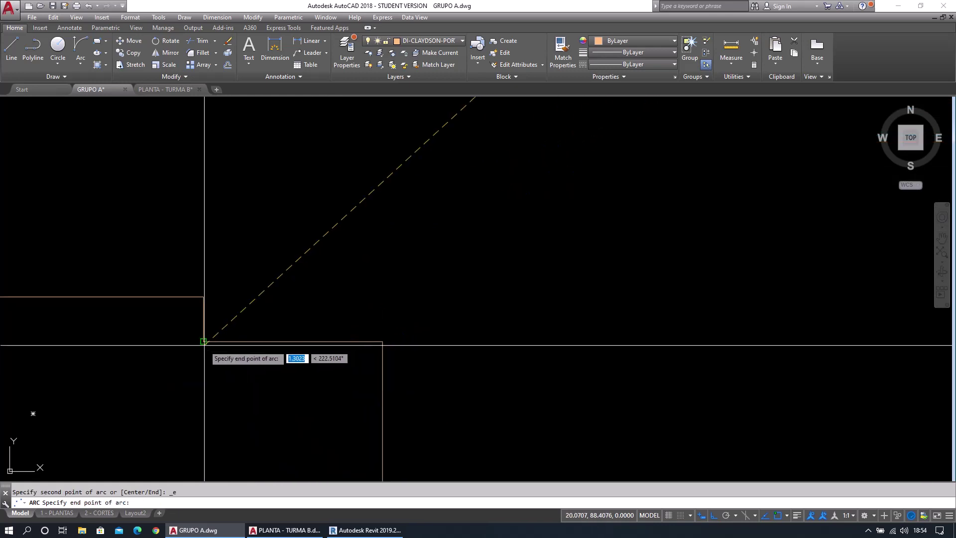
click(204, 341)
scroll(383, 275, down, 12)
click(505, 369)
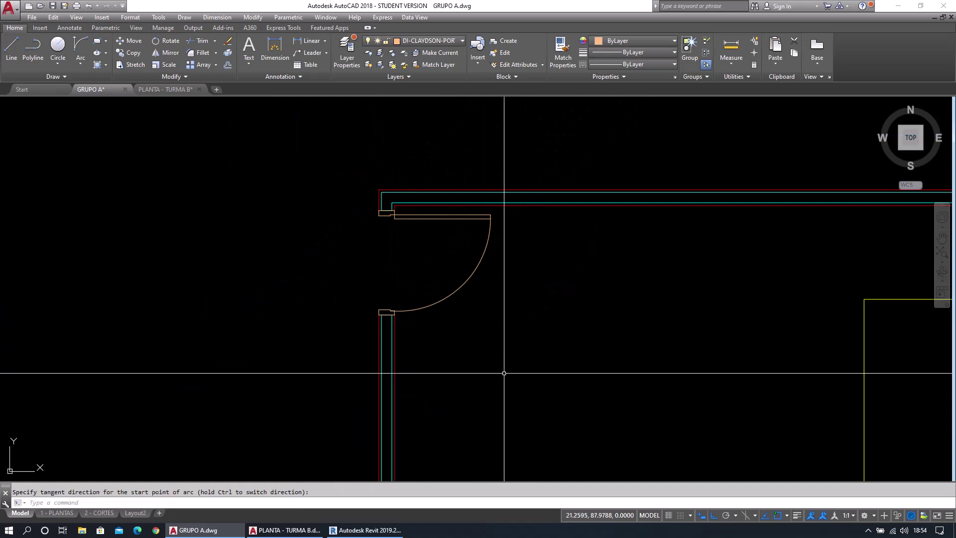
scroll(450, 319, up, 4)
scroll(448, 316, down, 5)
scroll(461, 305, up, 6)
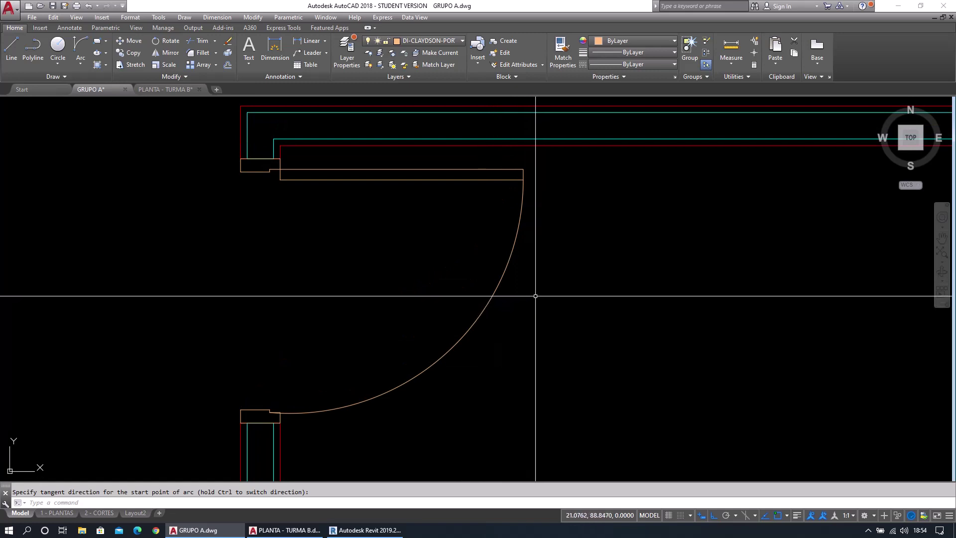
scroll(380, 204, down, 2)
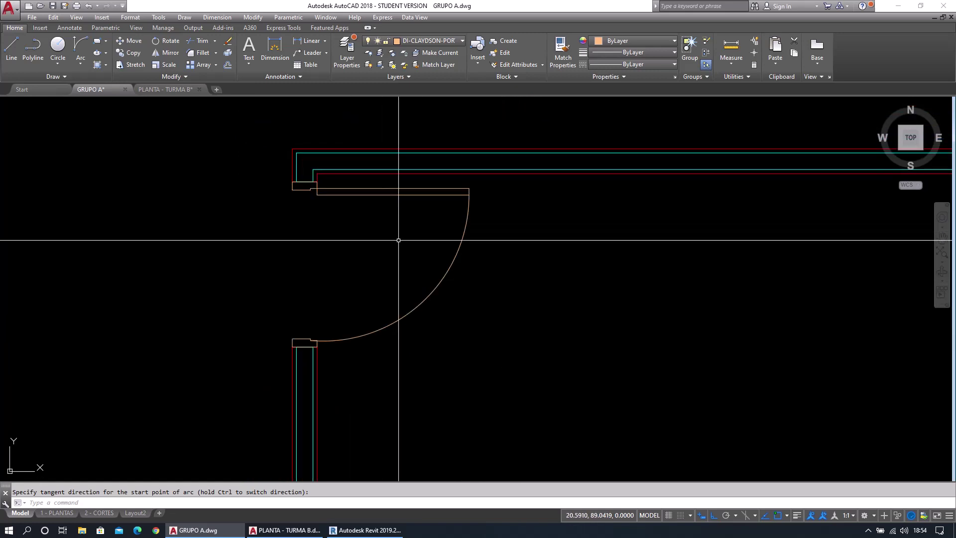
key(Escape)
scroll(414, 251, up, 2)
middle_drag(415, 251, 438, 303)
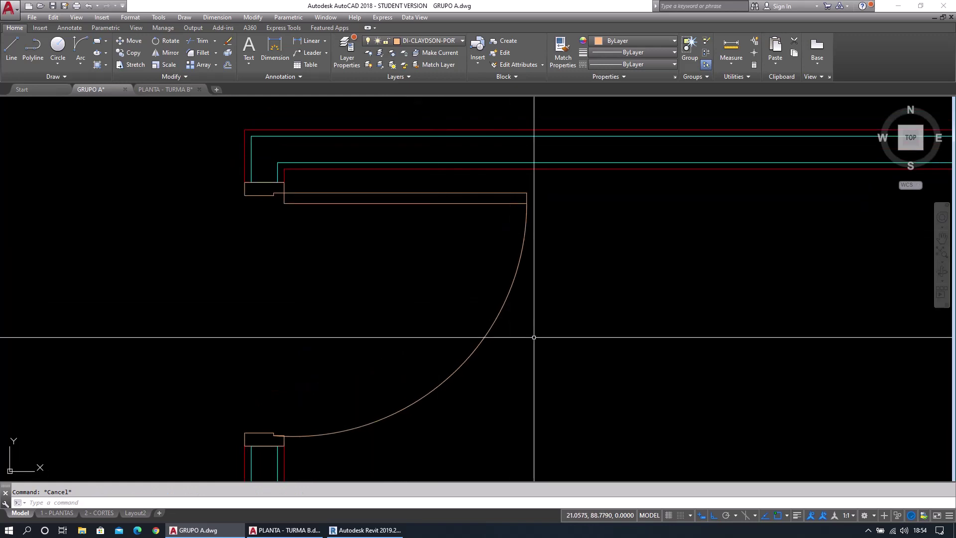
click(581, 313)
click(497, 207)
click(502, 231)
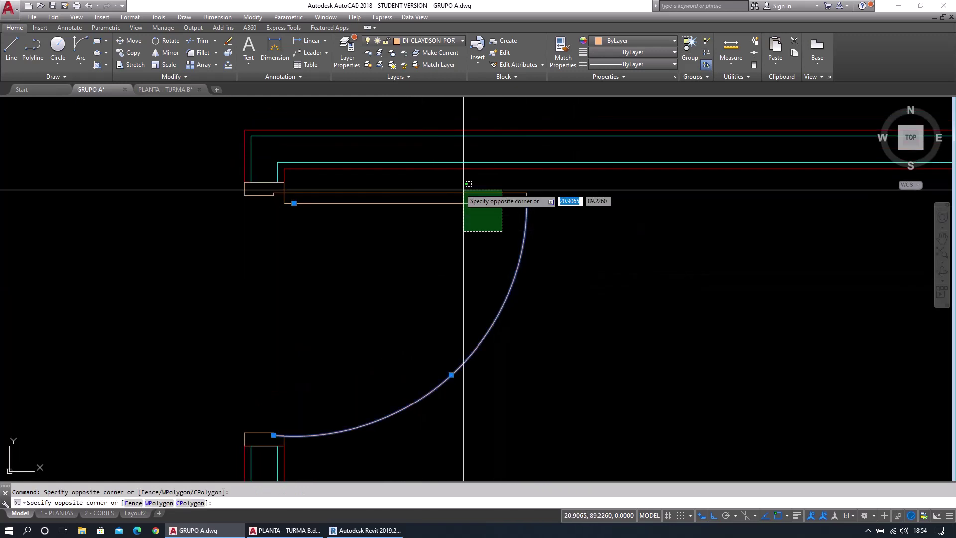
click(464, 190)
click(279, 187)
click(242, 197)
click(290, 316)
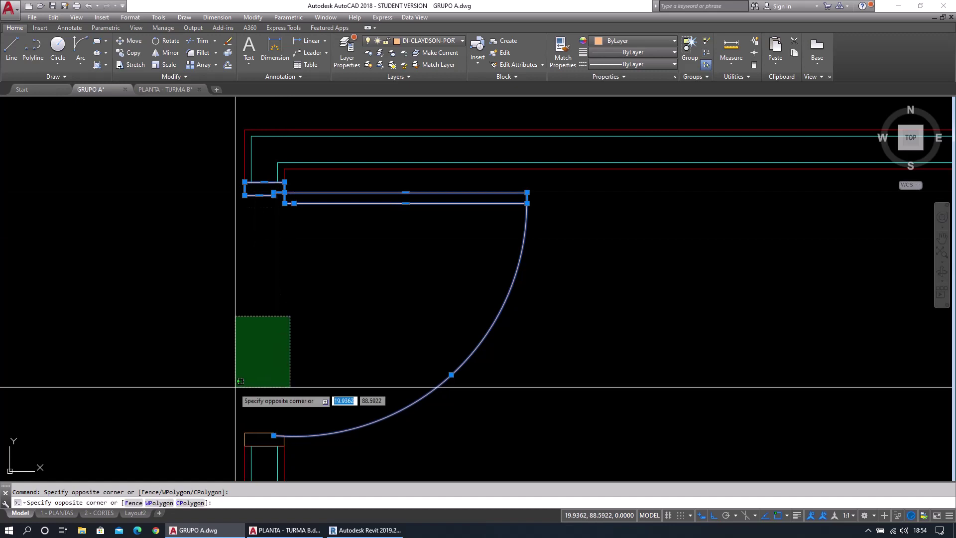
click(235, 387)
key(Escape)
Switch to the Revit project and examine the casing around the door frame's upper jamb in VISTA 3D.
middle_drag(325, 467, 399, 369)
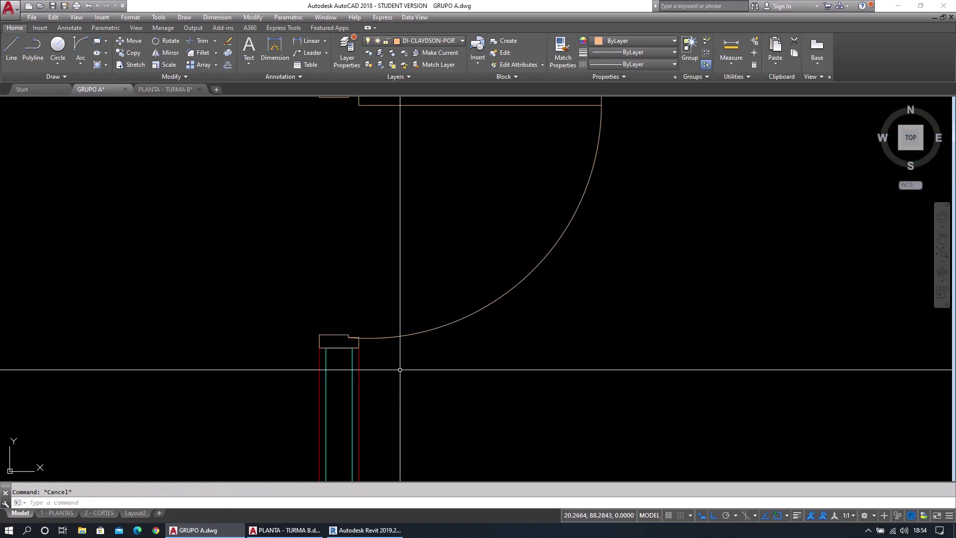
scroll(367, 358, up, 4)
click(360, 531)
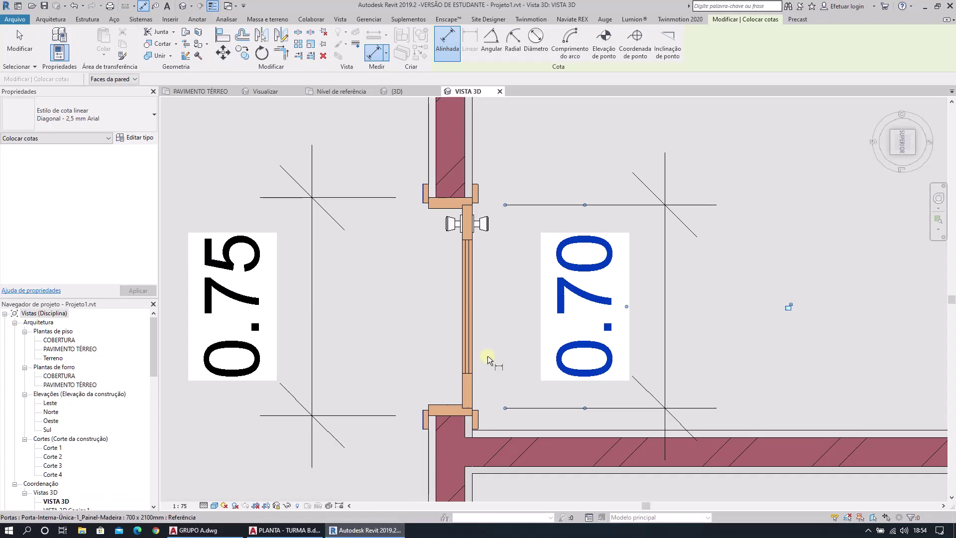
scroll(428, 208, up, 2)
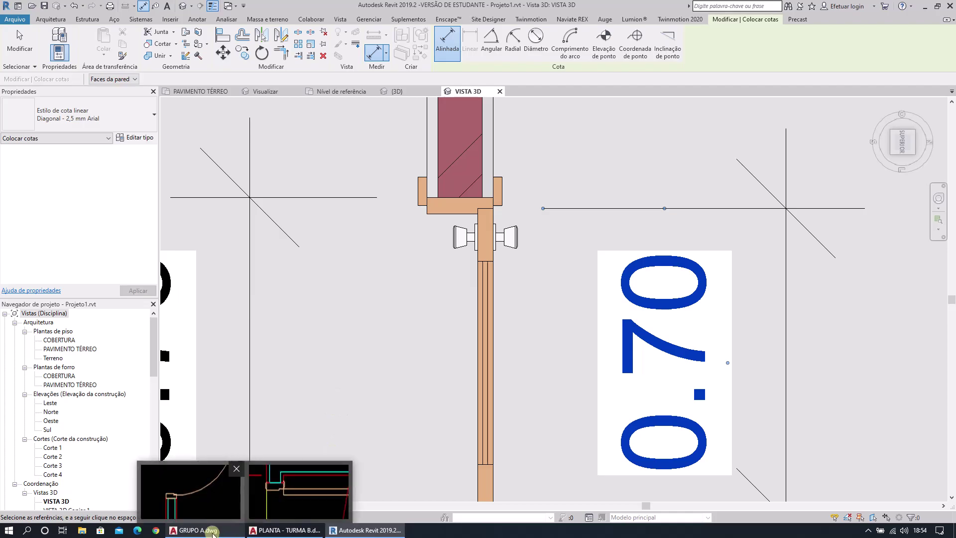
Switch back to the GRUPO A drawing in AutoCAD and inspect the lower door frame up close.
click(209, 530)
scroll(368, 346, down, 2)
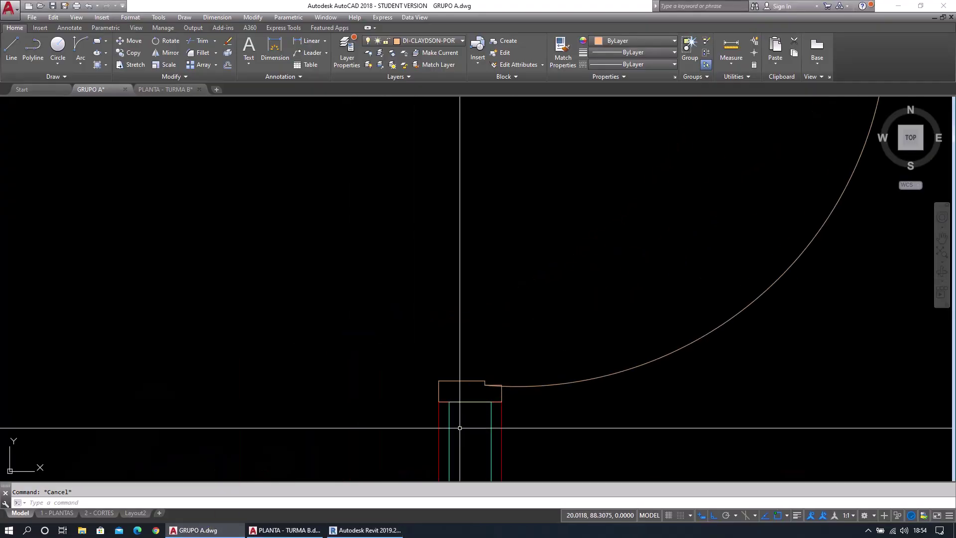
scroll(458, 398, up, 6)
middle_drag(465, 405, 448, 394)
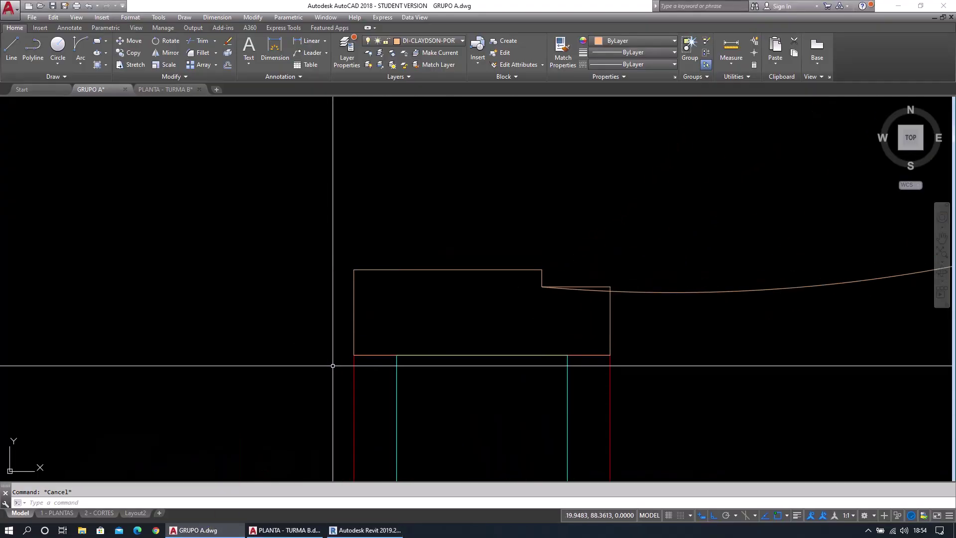
scroll(330, 365, down, 1)
scroll(333, 365, up, 1)
scroll(336, 366, up, 2)
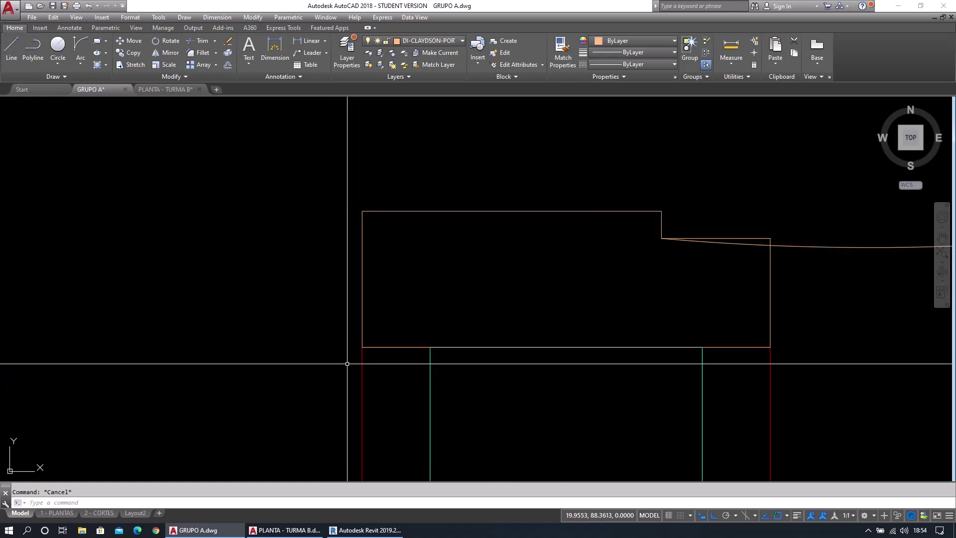
scroll(706, 337, down, 4)
scroll(701, 348, down, 5)
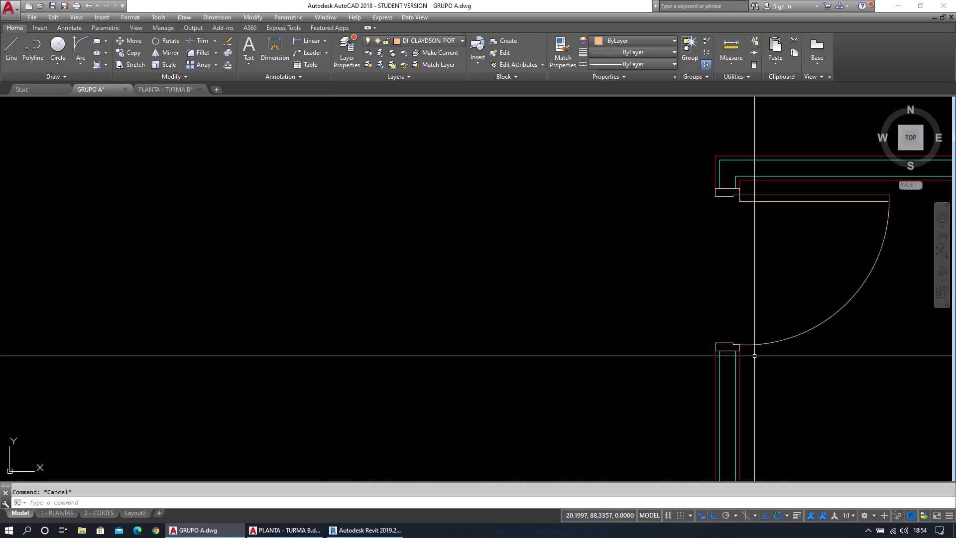
Draw the outer casing as a rectangle from the upper frame's lower exterior corner, 0.01 outward and 0.05 up.
middle_drag(751, 345, 686, 343)
scroll(619, 292, up, 1)
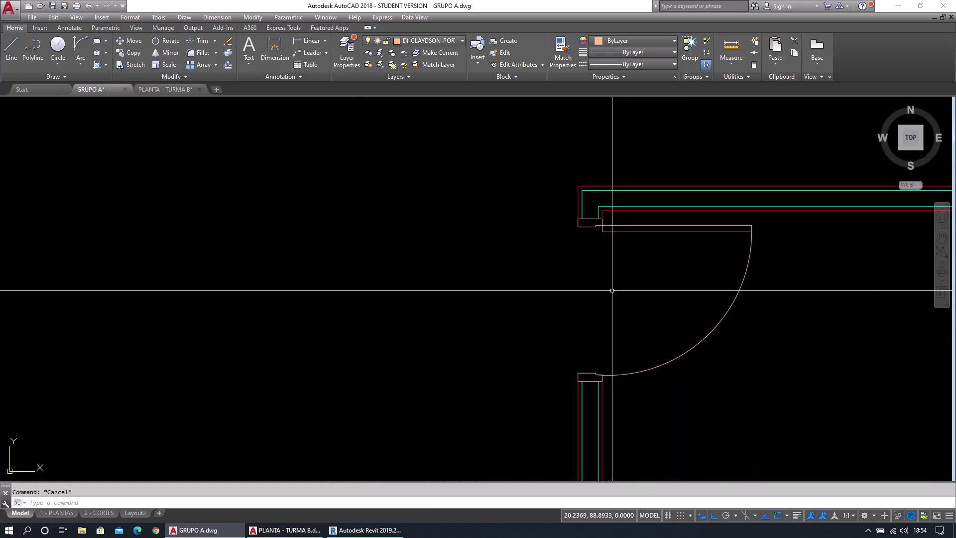
scroll(600, 238, up, 1)
scroll(566, 203, up, 3)
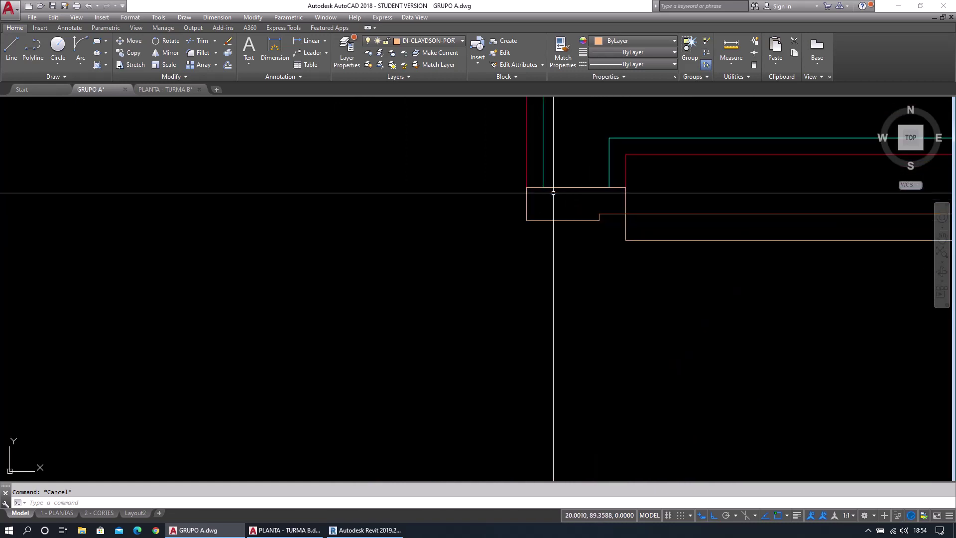
middle_drag(551, 192, 539, 304)
scroll(530, 305, up, 2)
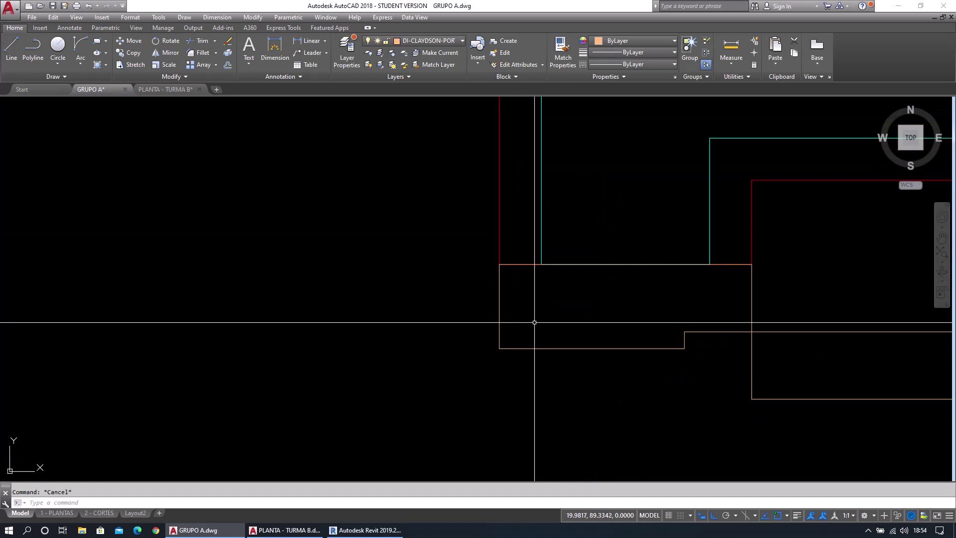
key(Return)
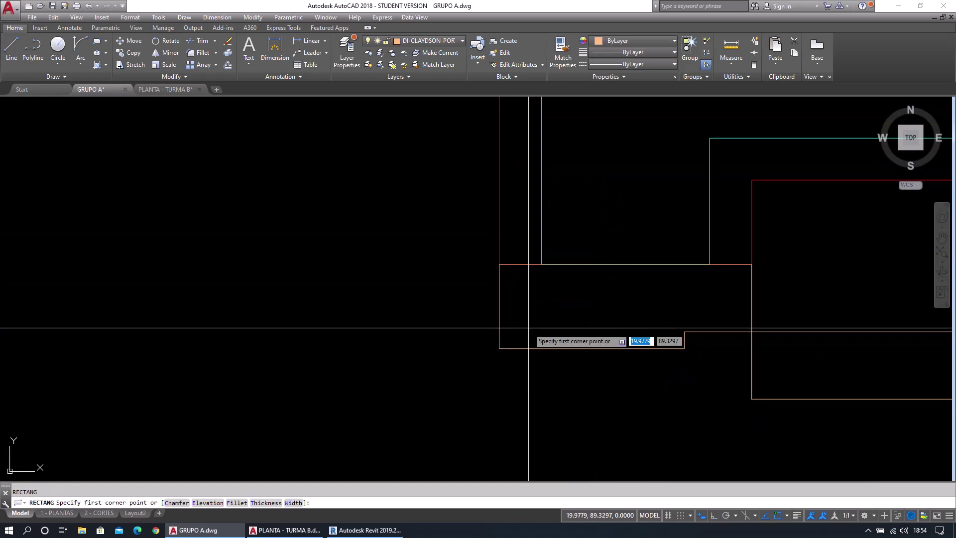
key(Escape)
click(97, 48)
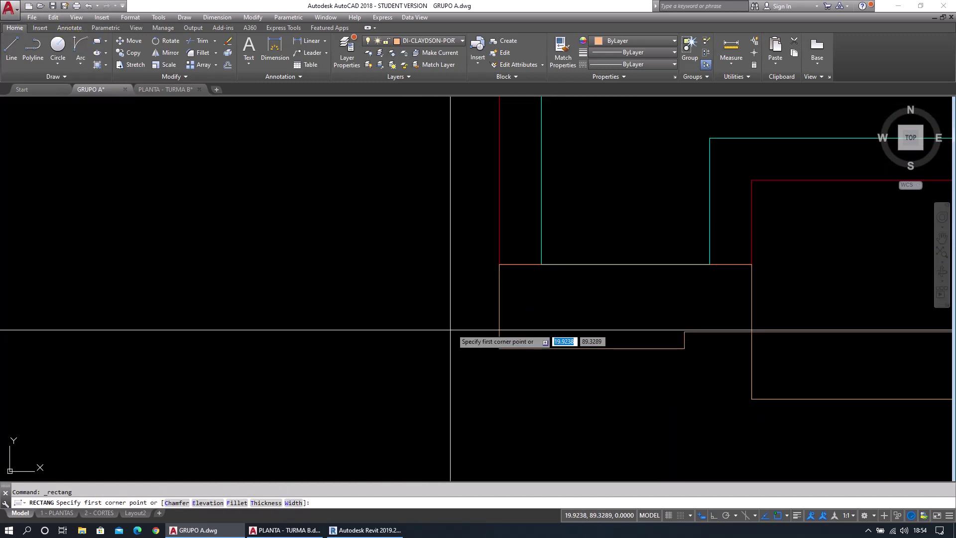
click(500, 348)
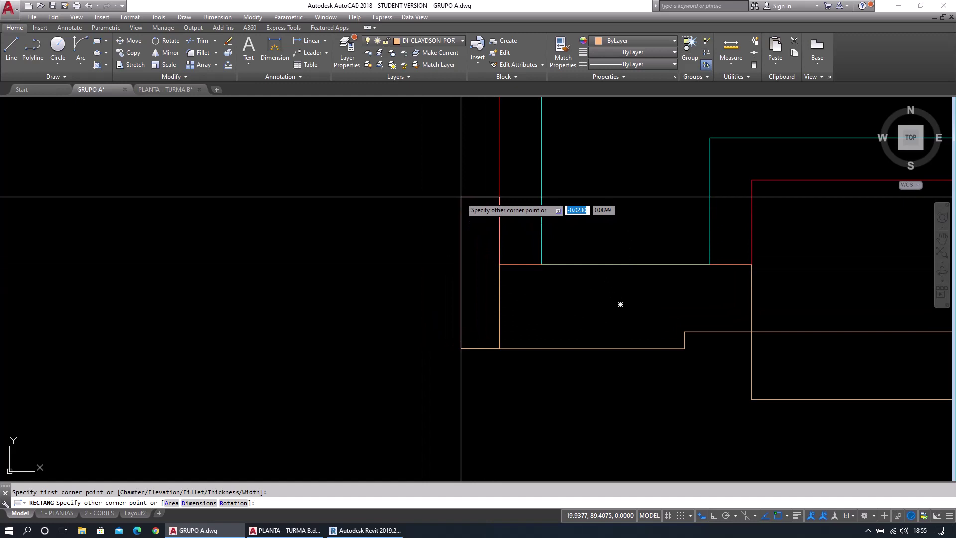
key(shift)
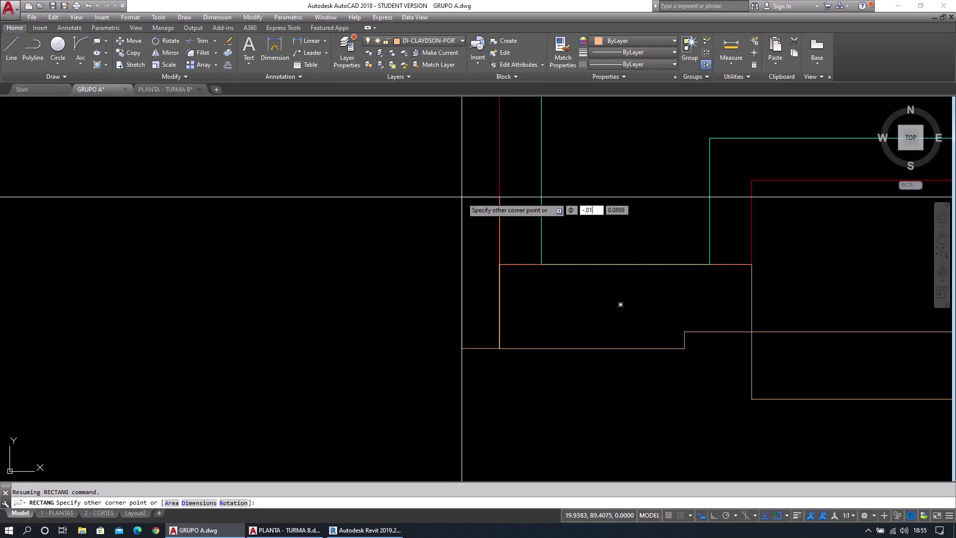
key(Tab)
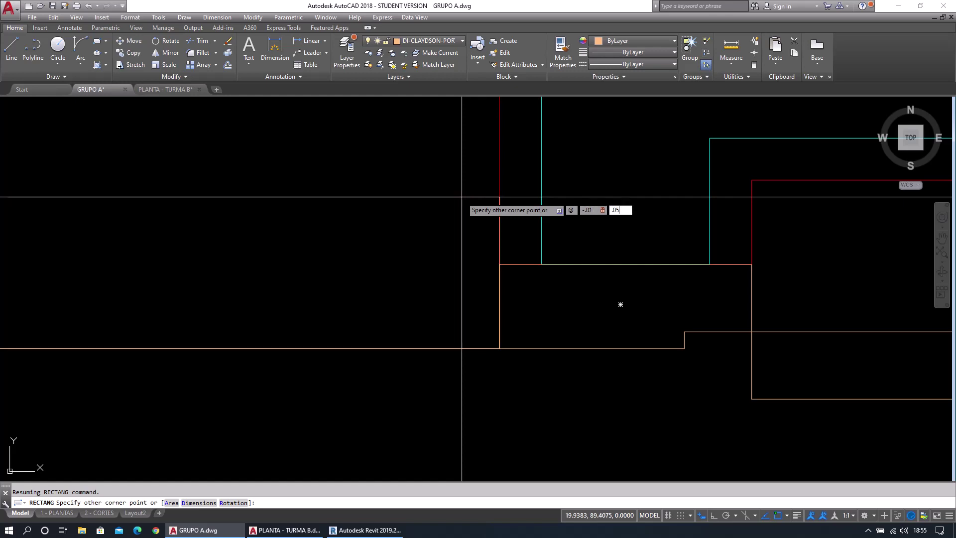
key(Return)
click(497, 279)
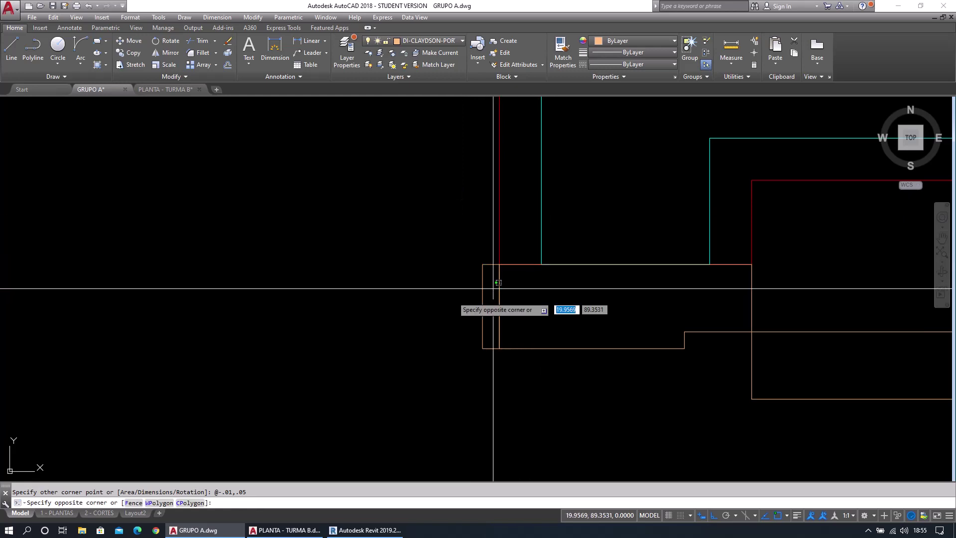
click(420, 323)
key(Escape)
click(487, 313)
click(407, 361)
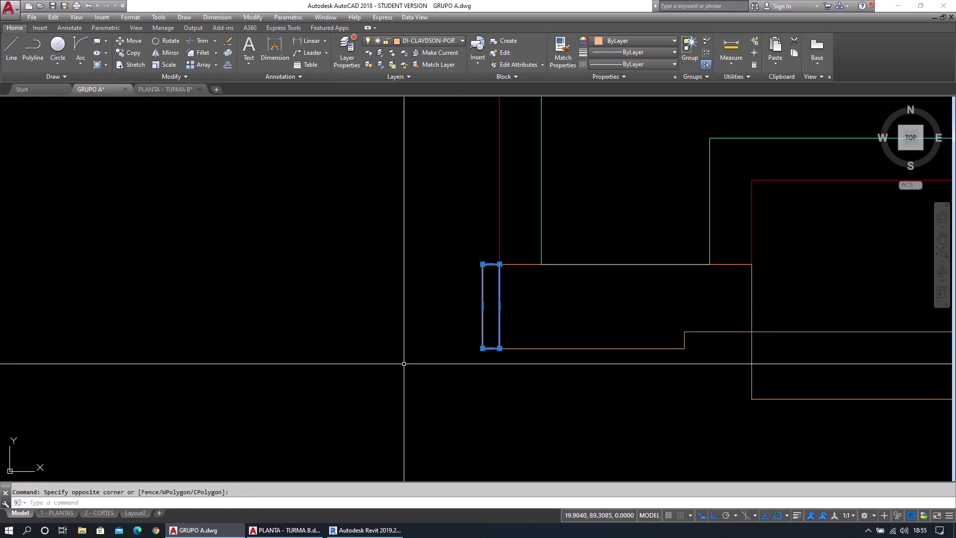
scroll(449, 370, up, 2)
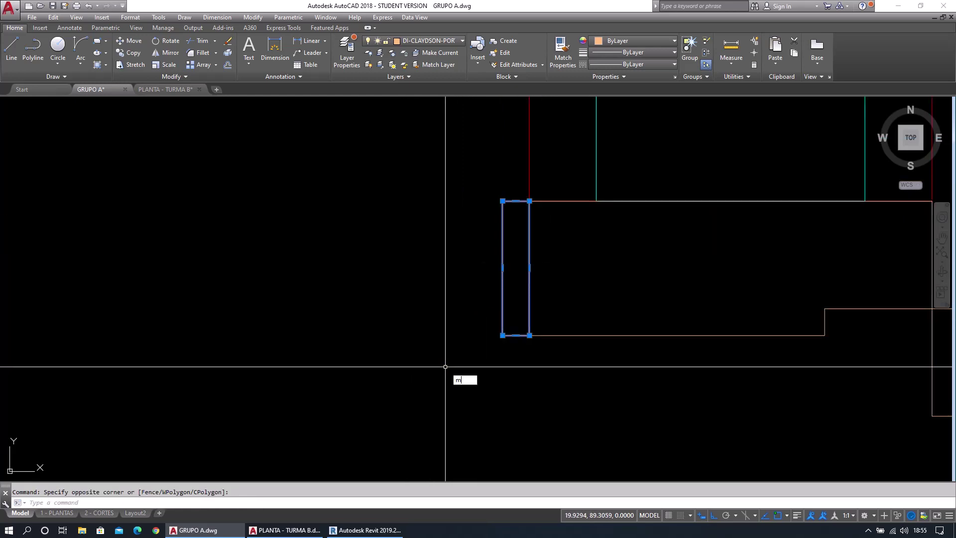
key(Return)
click(435, 356)
key(Escape)
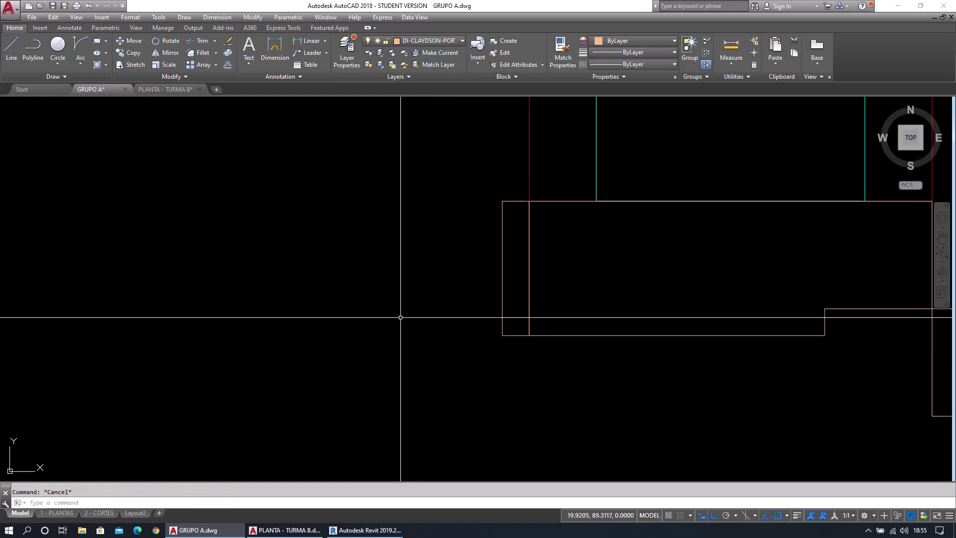
Move the casing rectangle straight up by 0.01 along the wall face.
click(131, 41)
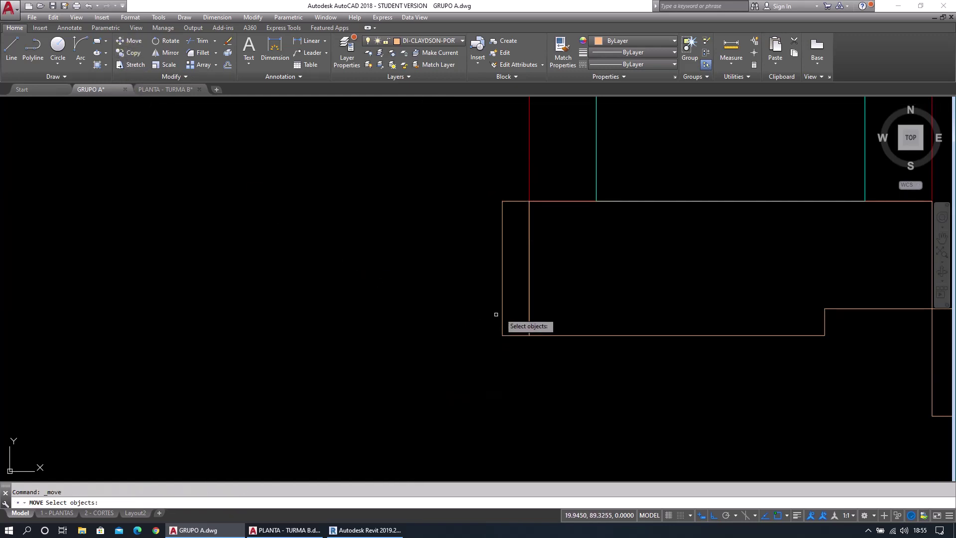
key(Return)
click(452, 344)
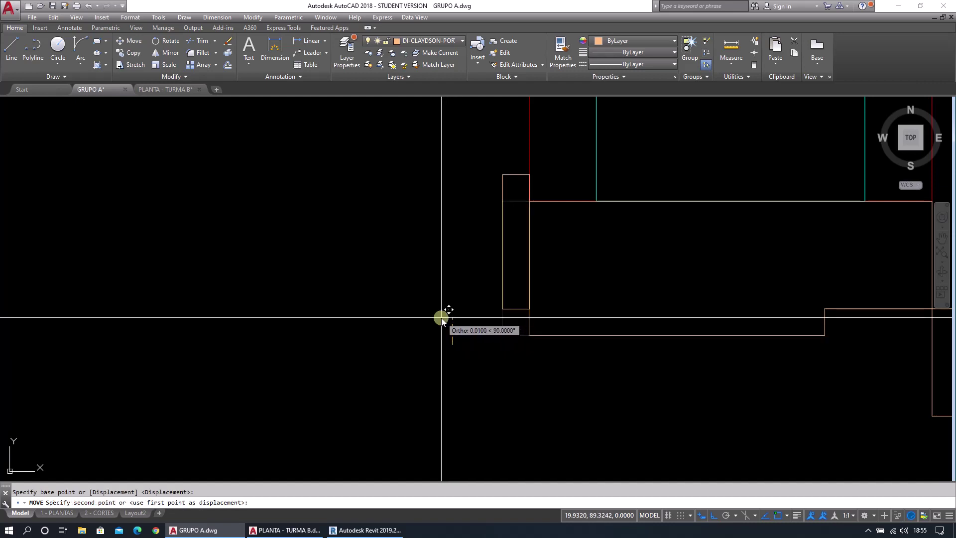
text(.01)
key(Return)
key(Escape)
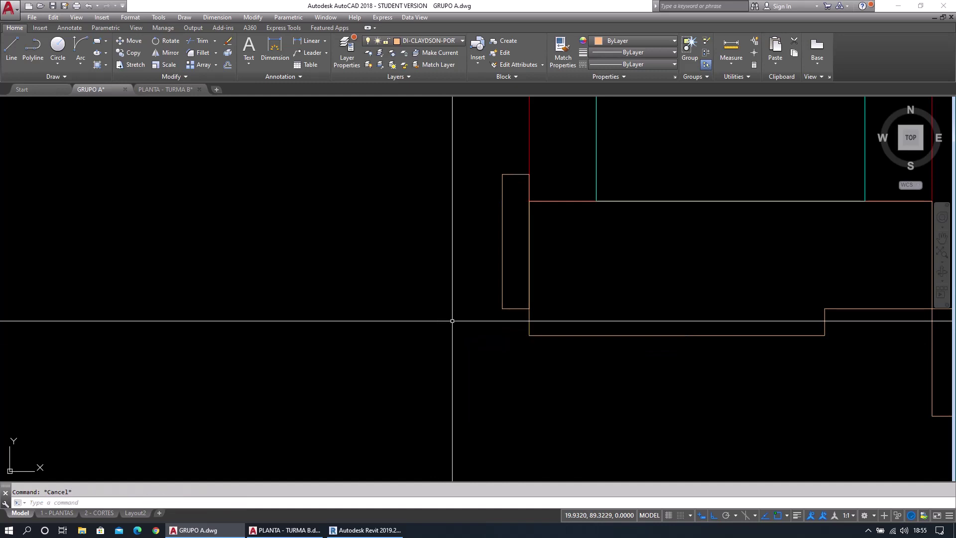
Fillet the two exterior corners of the casing rectangle with a radius of 0.005.
scroll(452, 320, down, 2)
scroll(486, 243, up, 2)
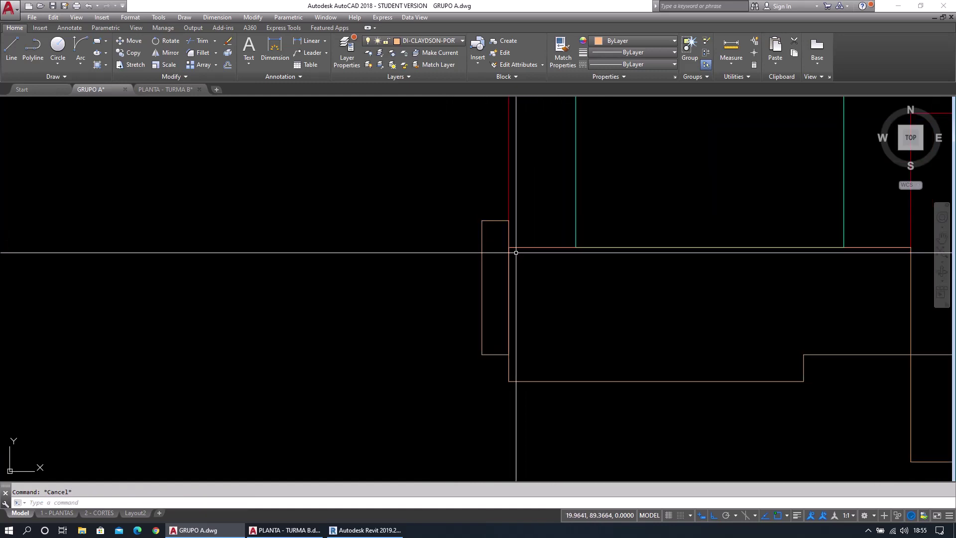
scroll(581, 314, down, 4)
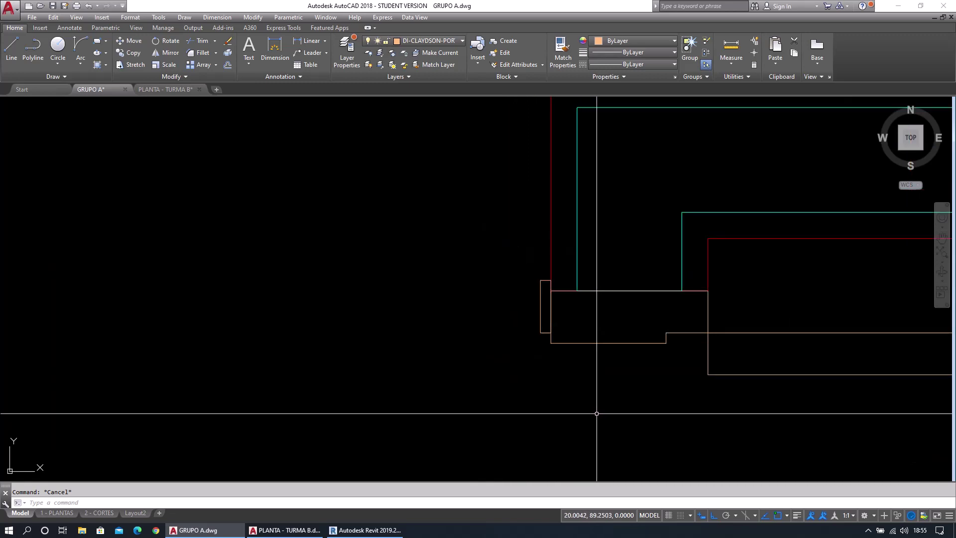
scroll(597, 413, up, 4)
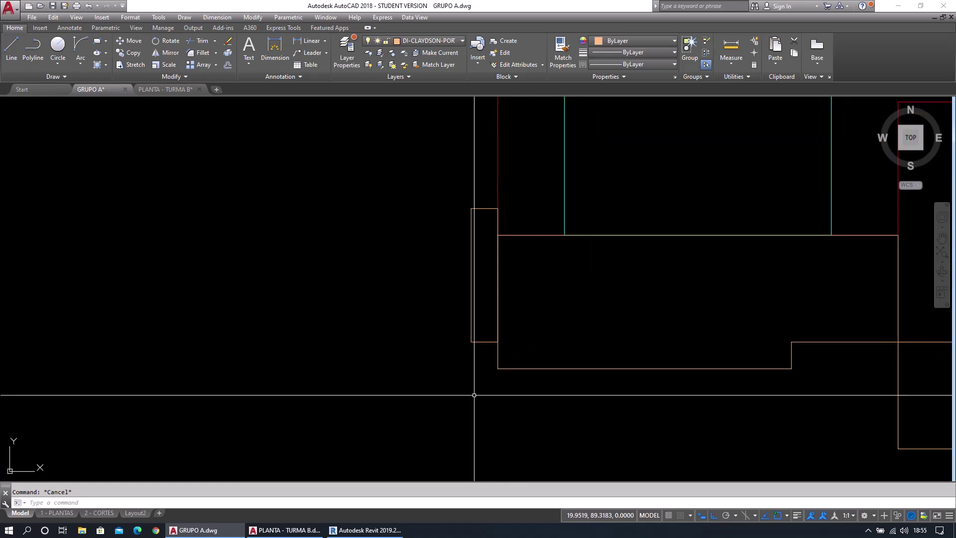
mouse_move(476, 398)
middle_down()
mouse_move(485, 407)
mouse_move(463, 405)
middle_up()
scroll(485, 406, up, 2)
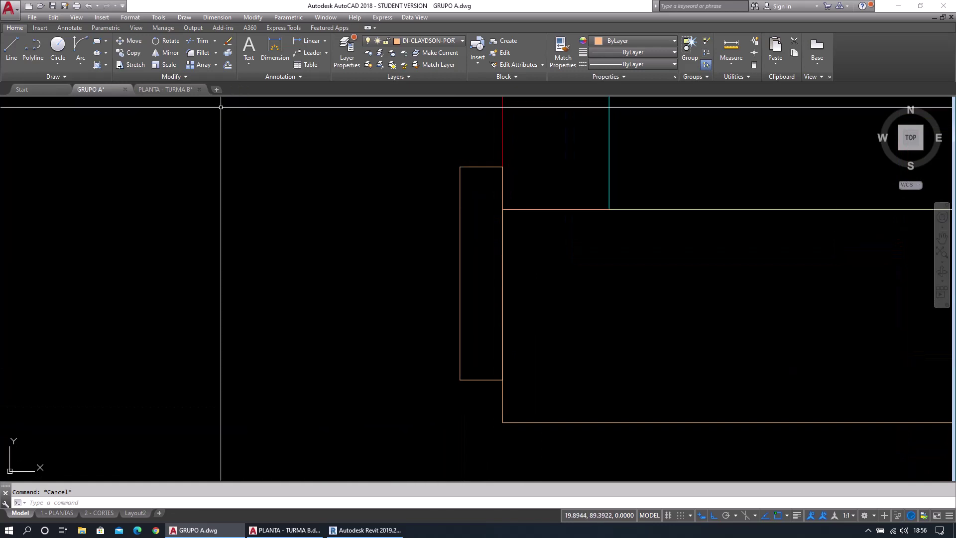
click(202, 54)
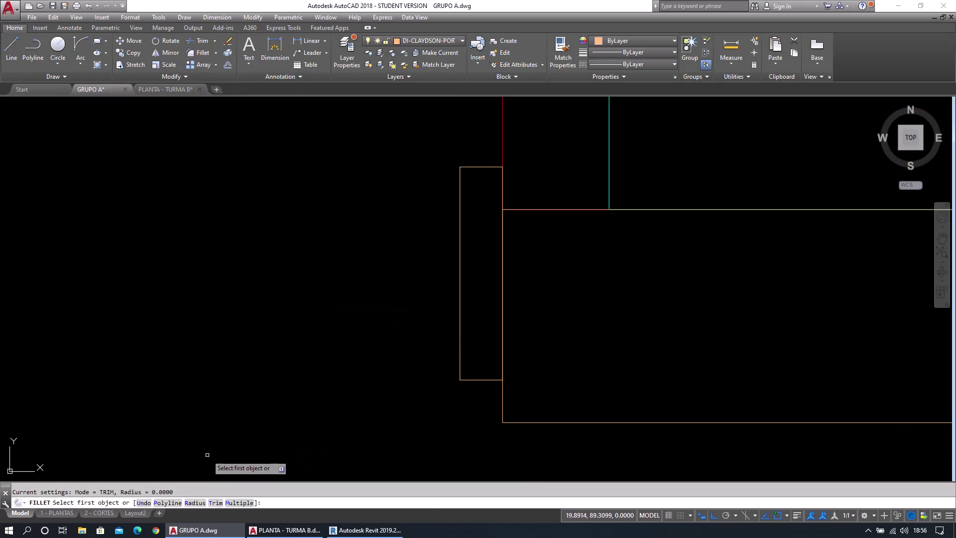
click(196, 502)
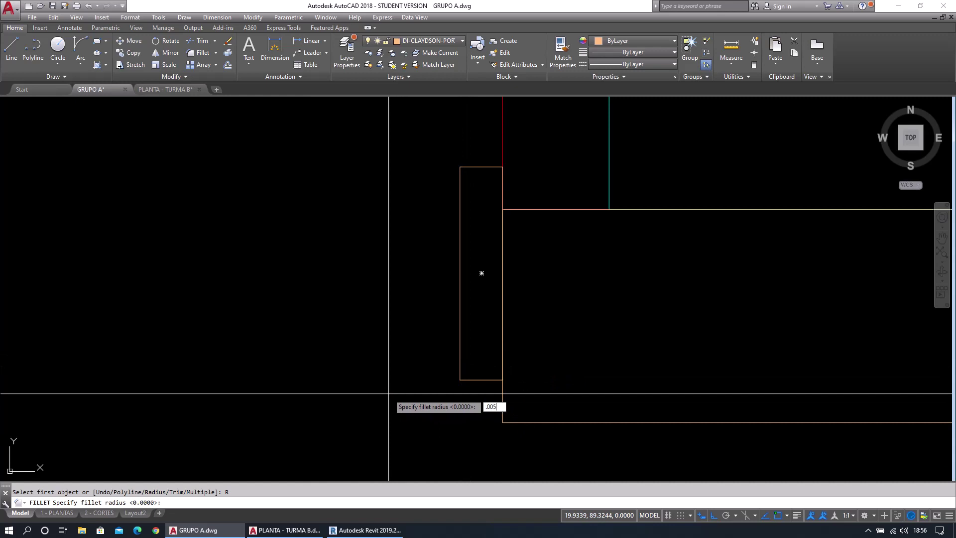
key(Return)
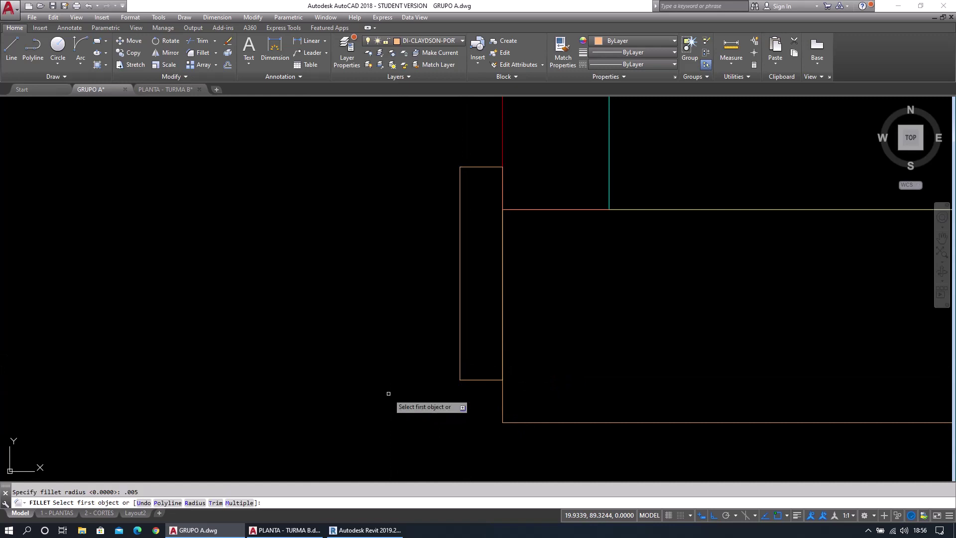
click(459, 365)
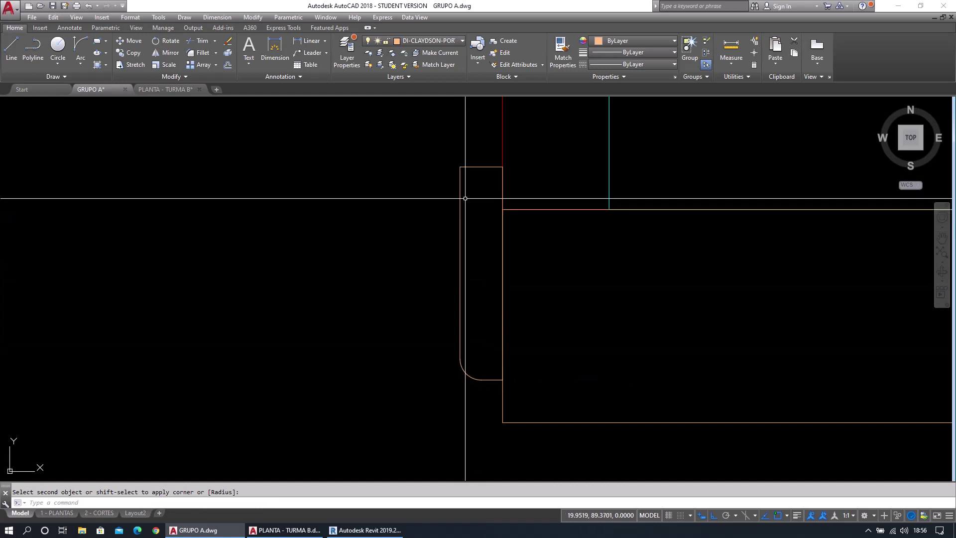
key(Return)
click(459, 181)
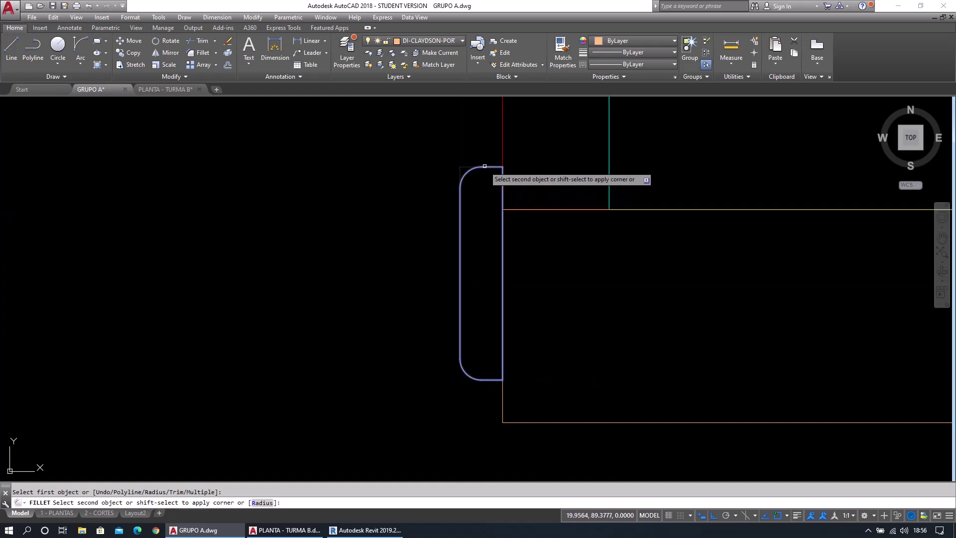
scroll(580, 378, down, 4)
key(Escape)
Mirror the rounded casing to the room side about a vertical line through the midpoint of the upper frame's top edge, keeping the original.
middle_drag(593, 414, 529, 356)
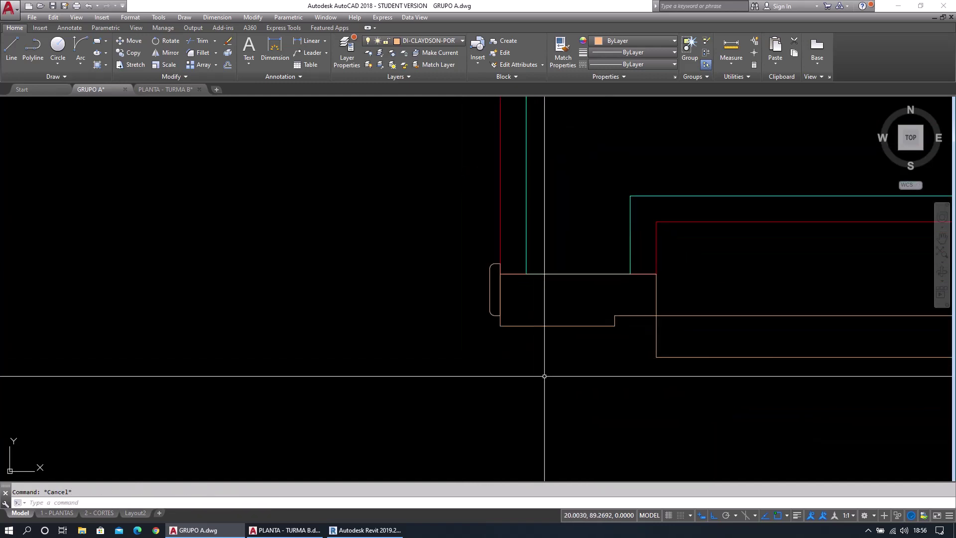
middle_drag(544, 395, 490, 397)
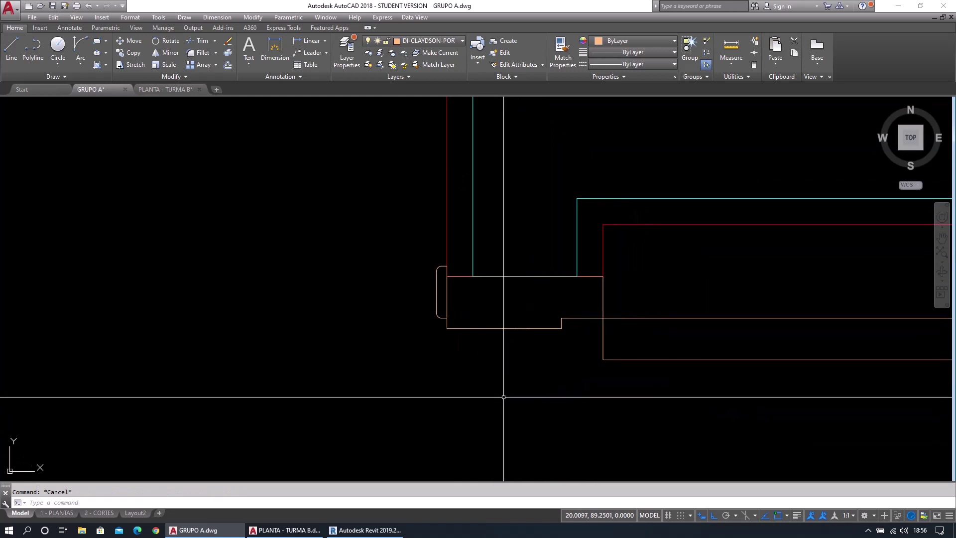
scroll(497, 364, up, 3)
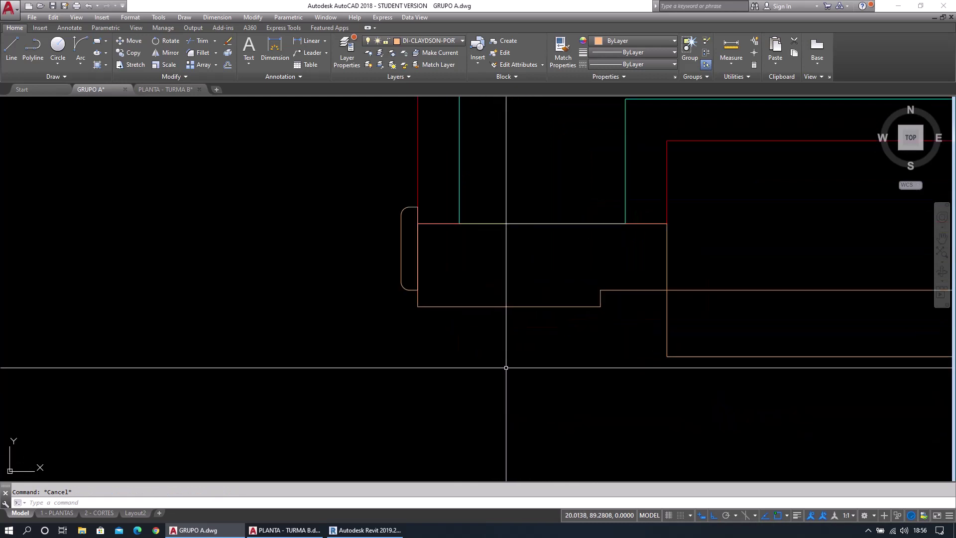
scroll(495, 390, down, 5)
scroll(505, 298, up, 2)
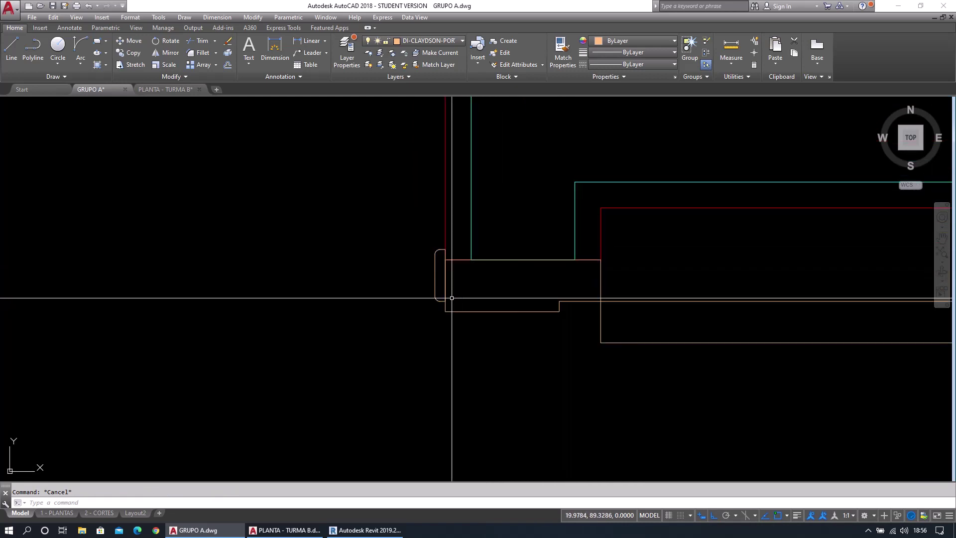
scroll(520, 298, up, 2)
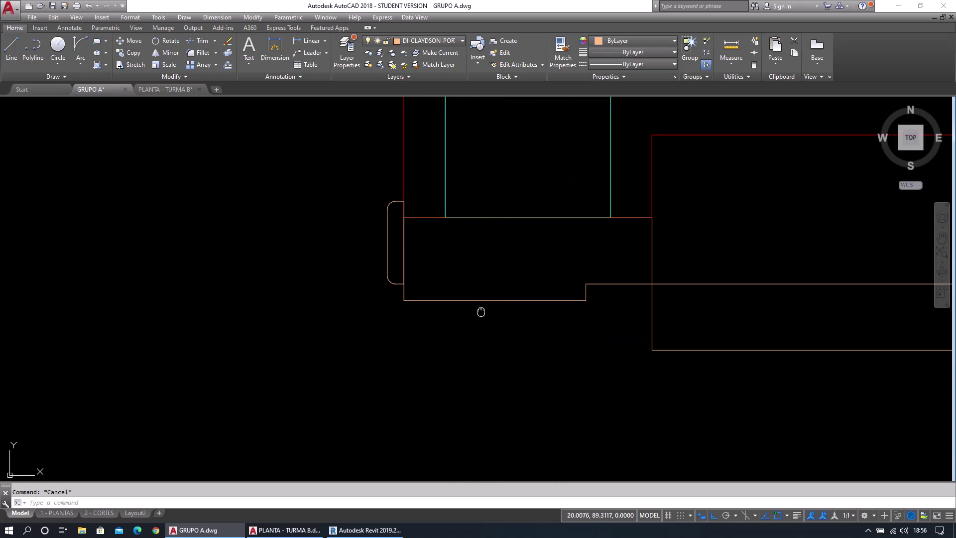
middle_drag(438, 342, 424, 357)
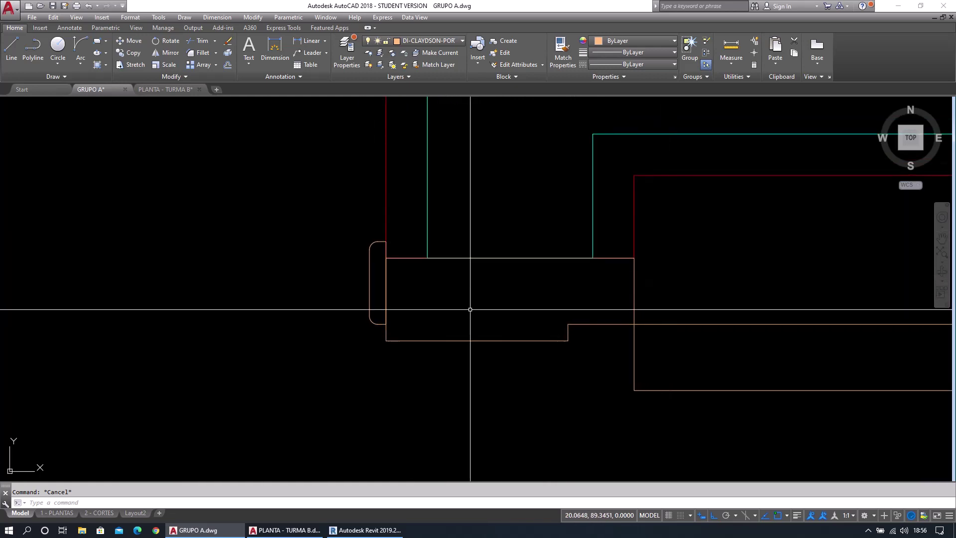
click(167, 52)
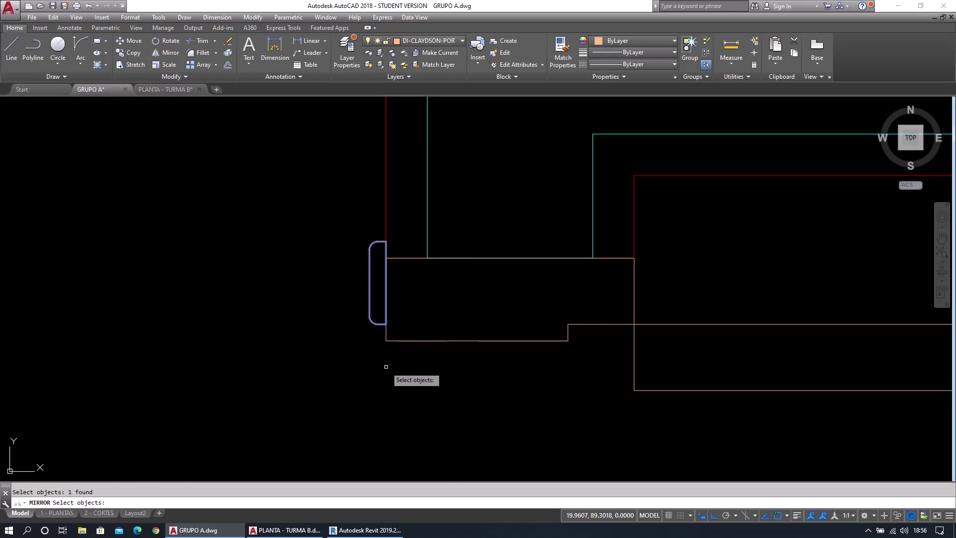
key(Return)
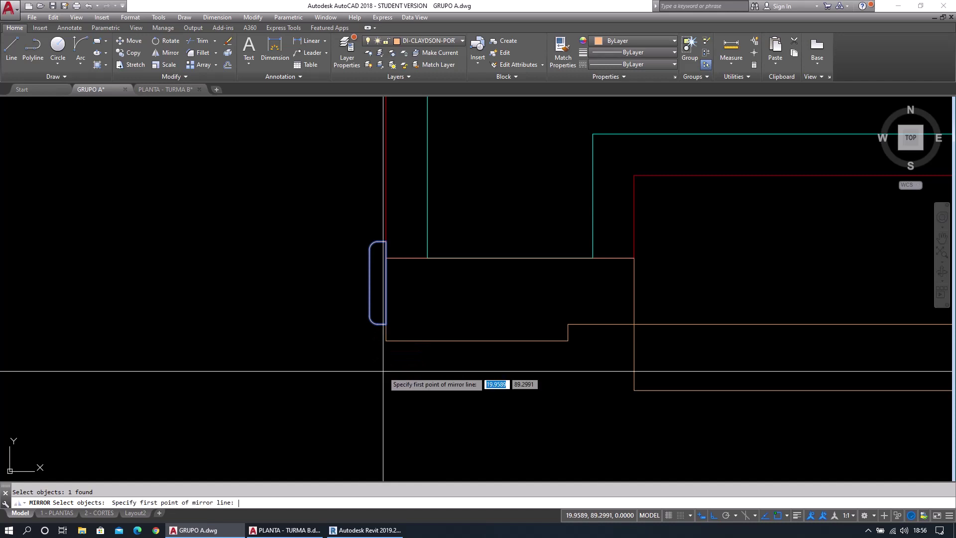
click(513, 257)
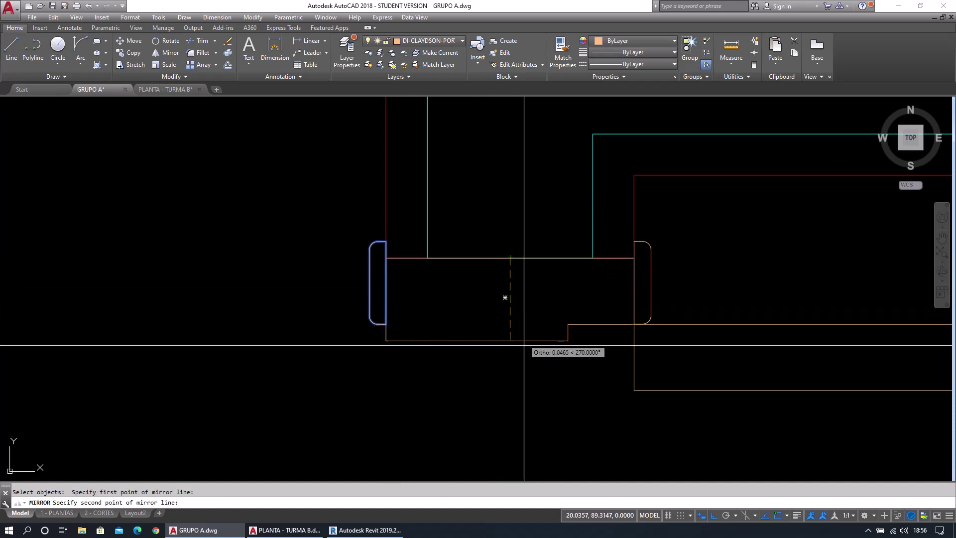
click(532, 402)
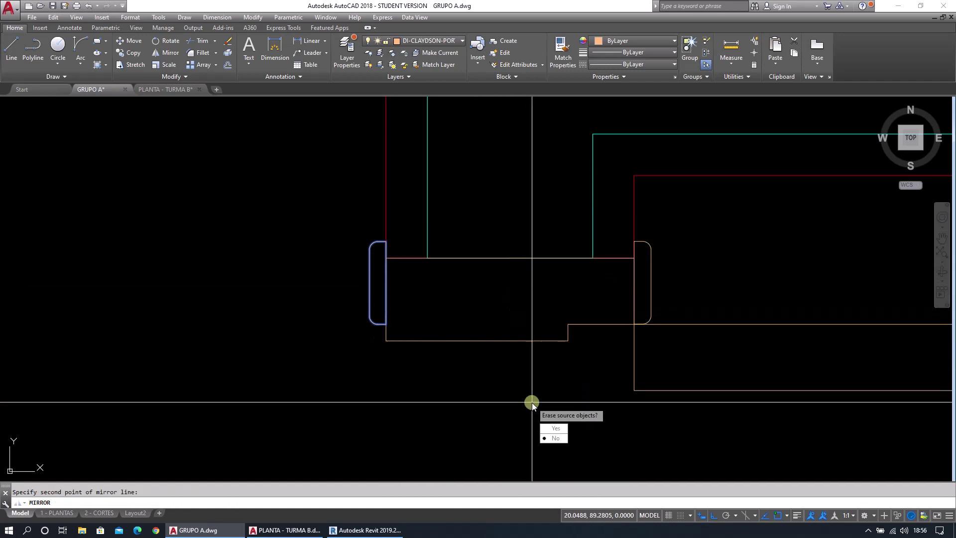
click(553, 437)
click(660, 284)
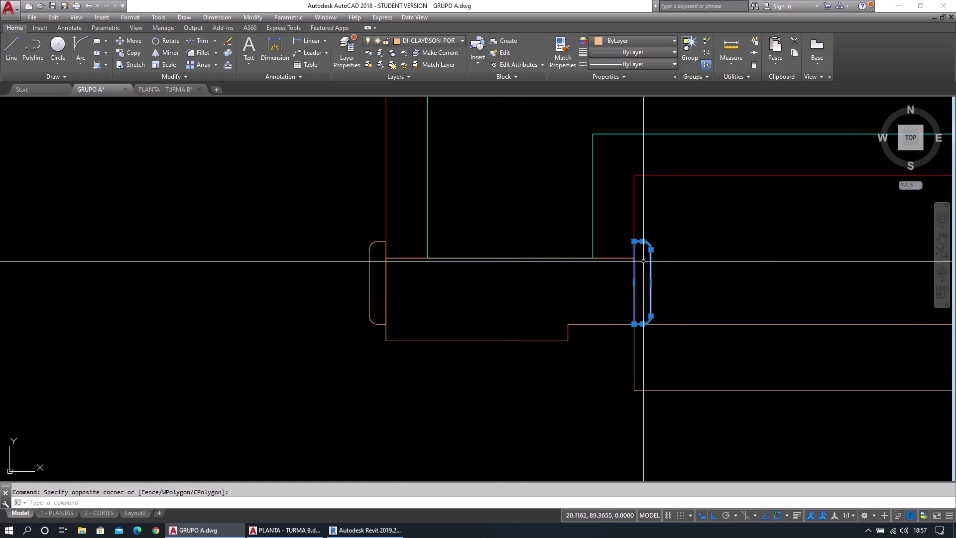
key(Escape)
click(652, 295)
click(647, 301)
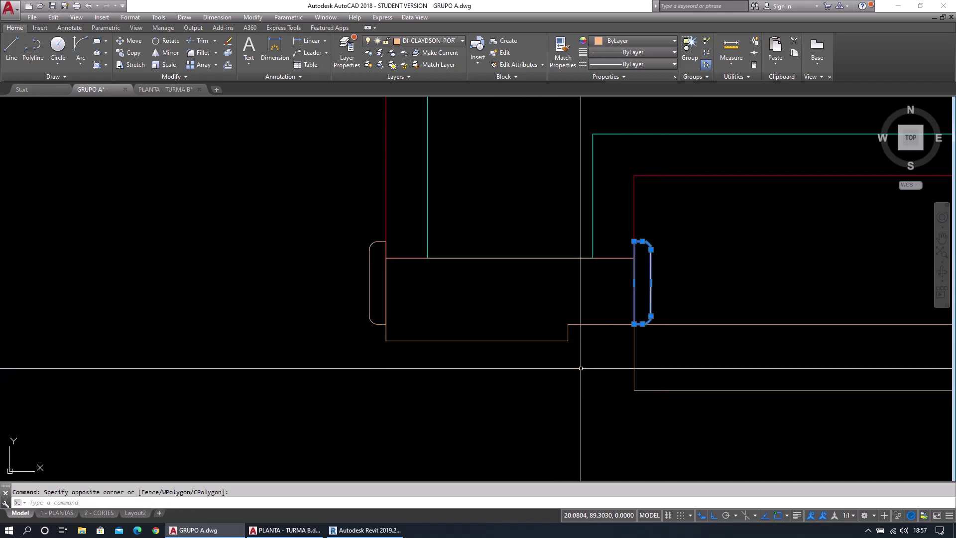
text(m)
key(Return)
click(558, 407)
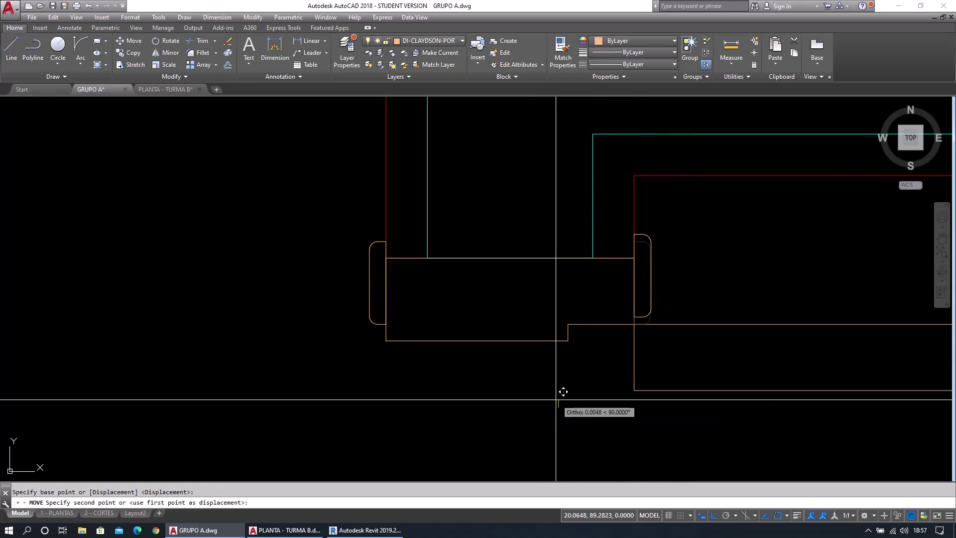
key(Escape)
click(166, 52)
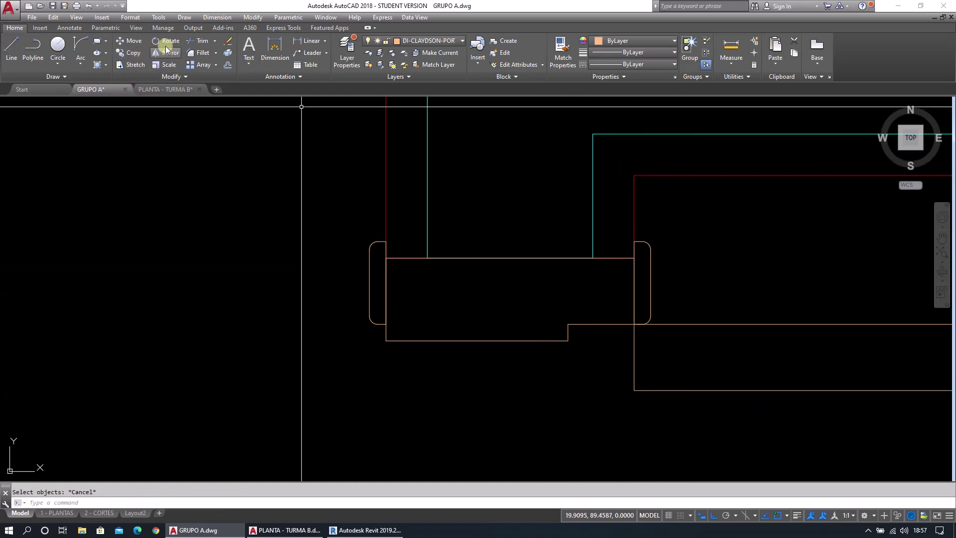
click(141, 41)
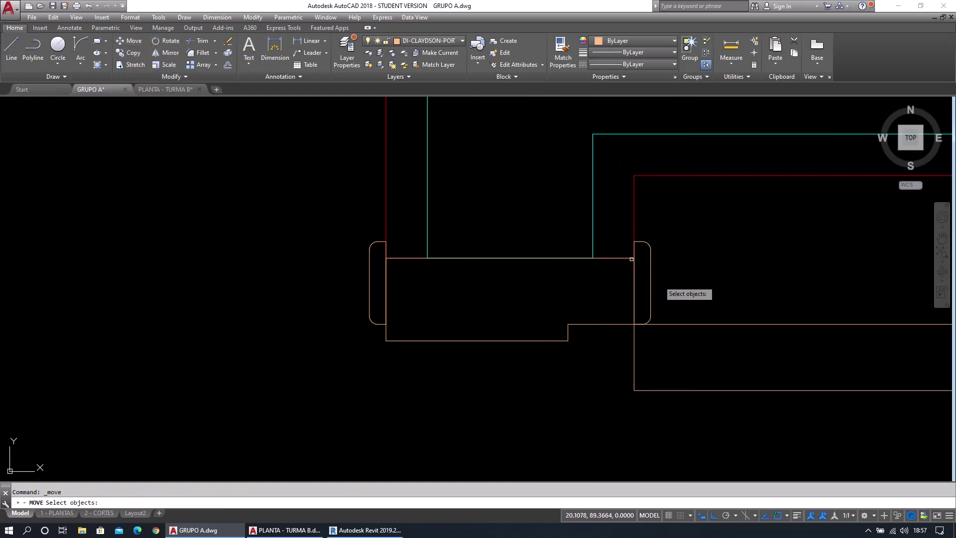
key(Escape)
Move the mirrored room-side casing of the upper frame straight up by 0.01 along the wall face.
text(M)
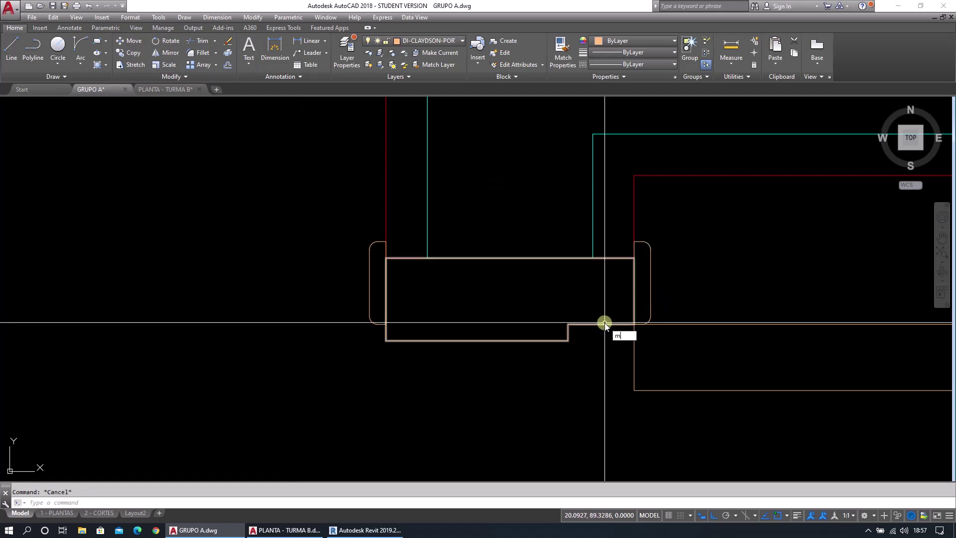
key(Return)
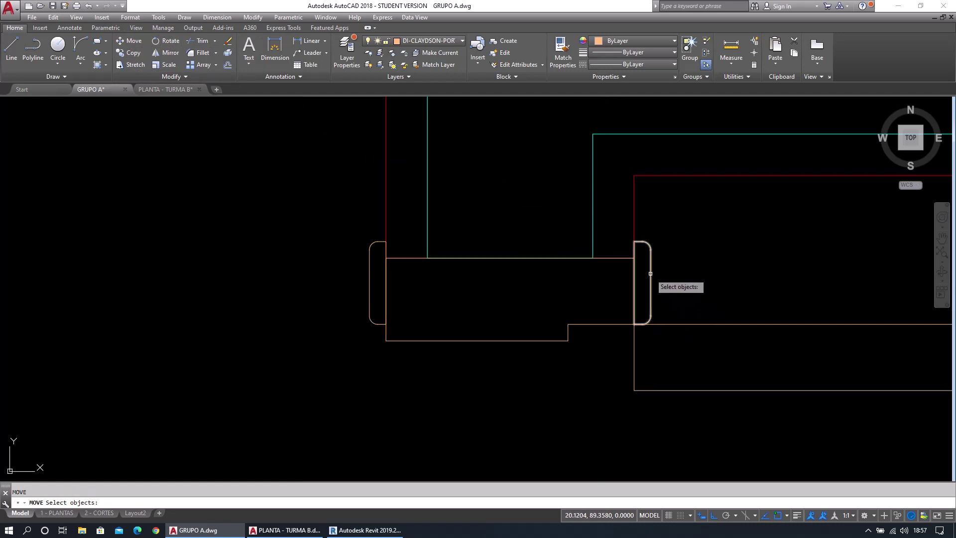
key(Return)
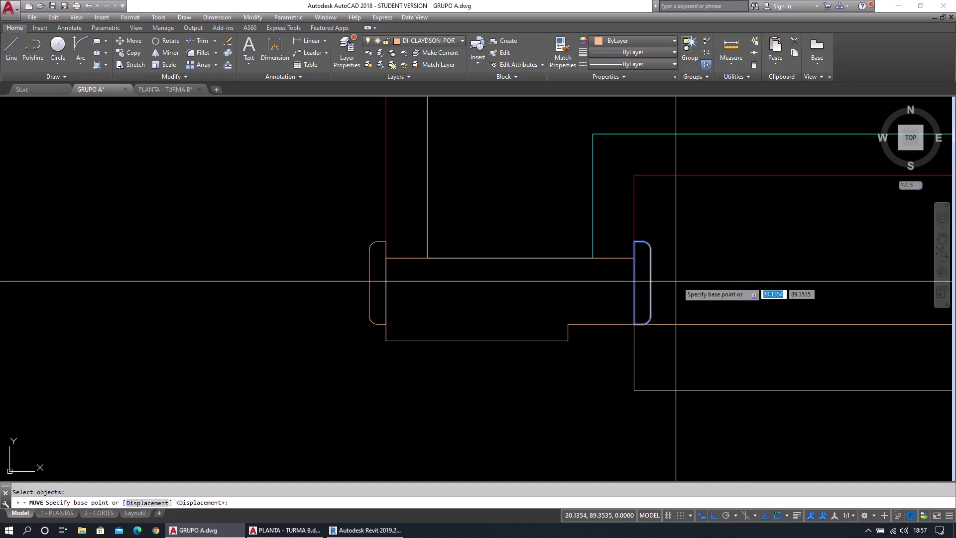
click(682, 290)
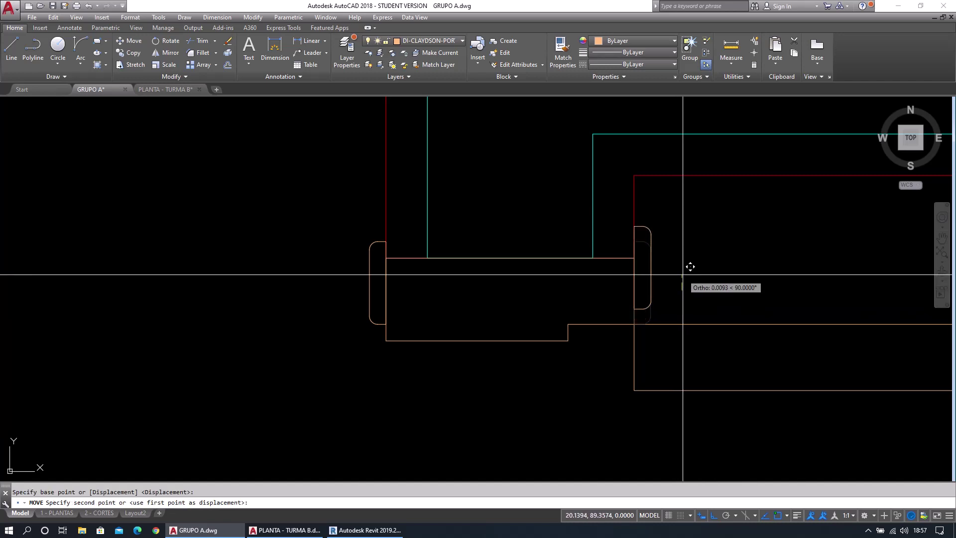
text(.01)
key(Return)
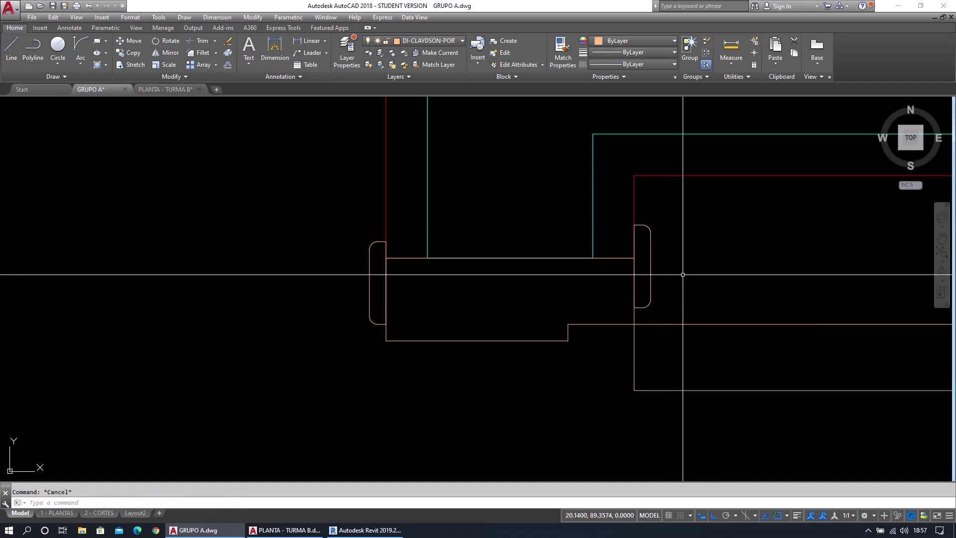
Draw the lower frame's exterior casing as a closed polyline from the frame's upper exterior corner: 0.05 down, 0.01 outward and 0.05 up.
scroll(682, 274, down, 2)
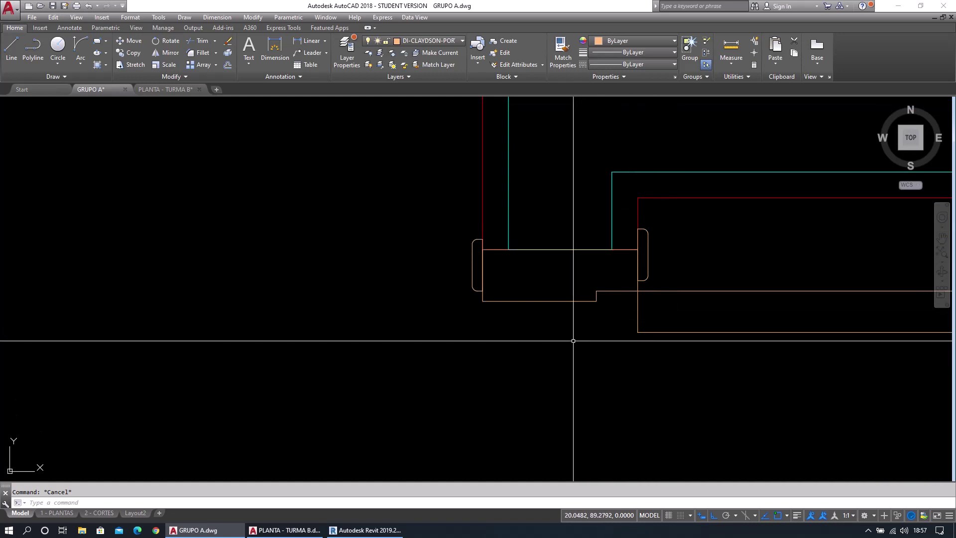
scroll(573, 341, down, 1)
scroll(576, 343, up, 1)
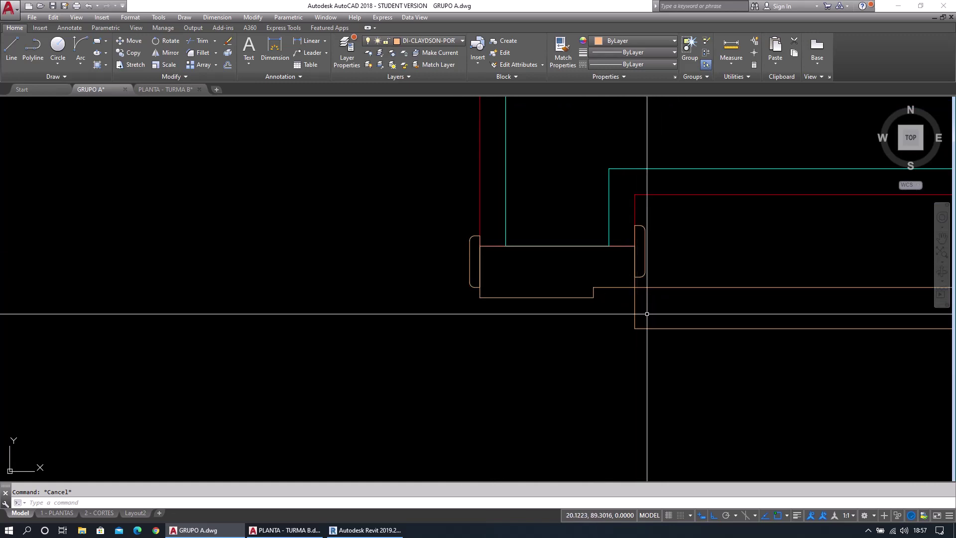
scroll(619, 320, down, 6)
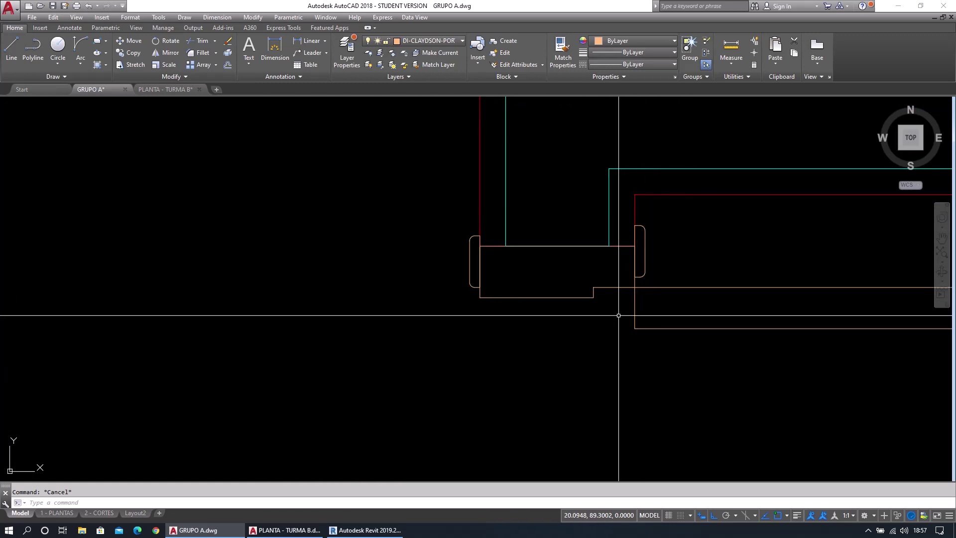
scroll(548, 304, up, 5)
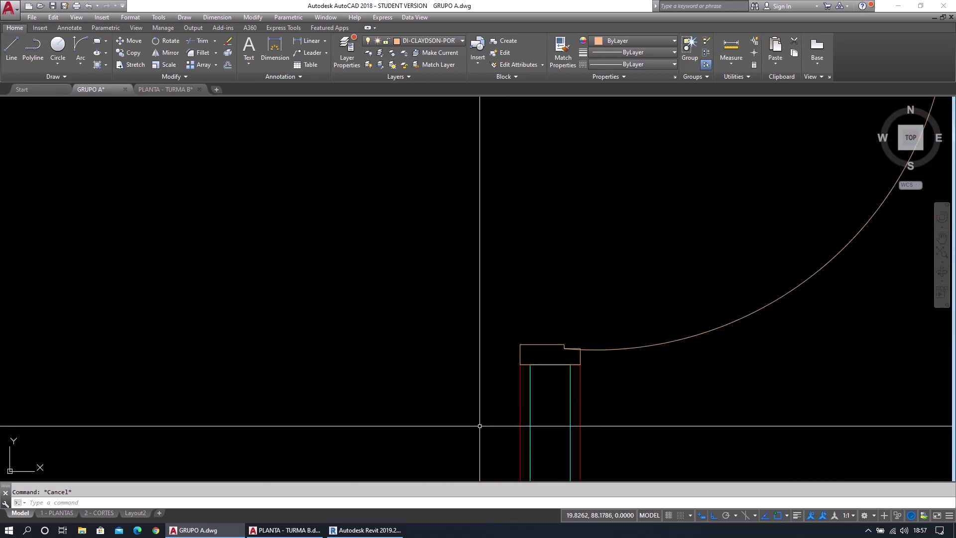
scroll(505, 405, up, 1)
scroll(506, 395, down, 3)
scroll(511, 370, up, 8)
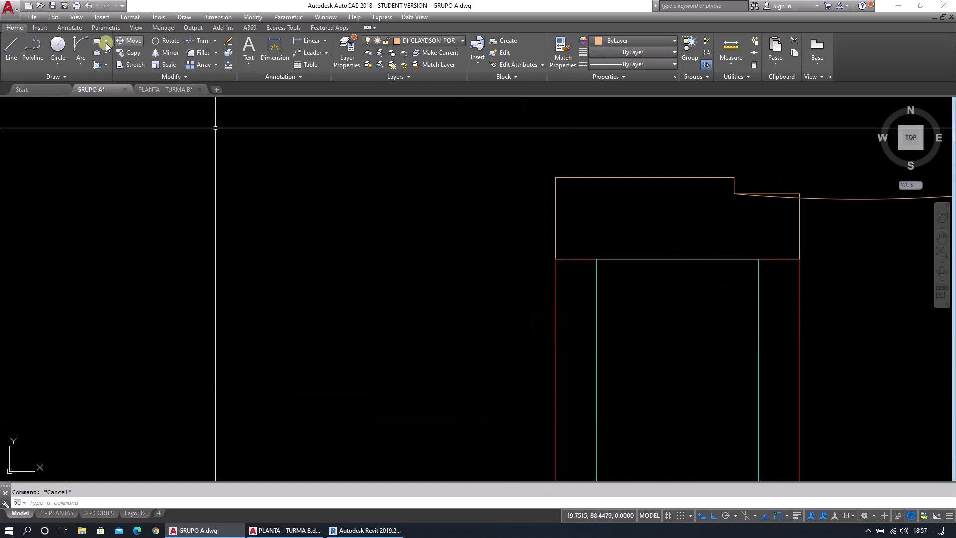
click(32, 49)
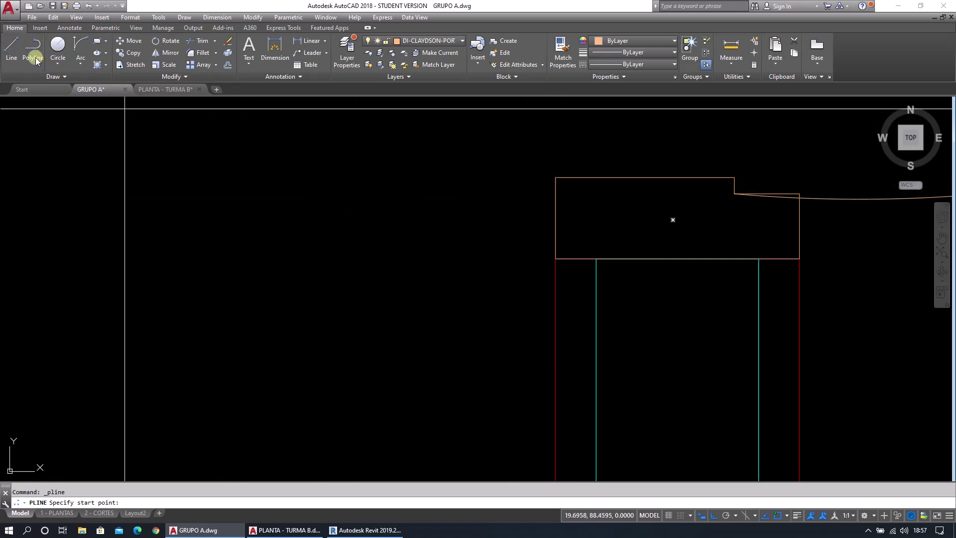
click(556, 177)
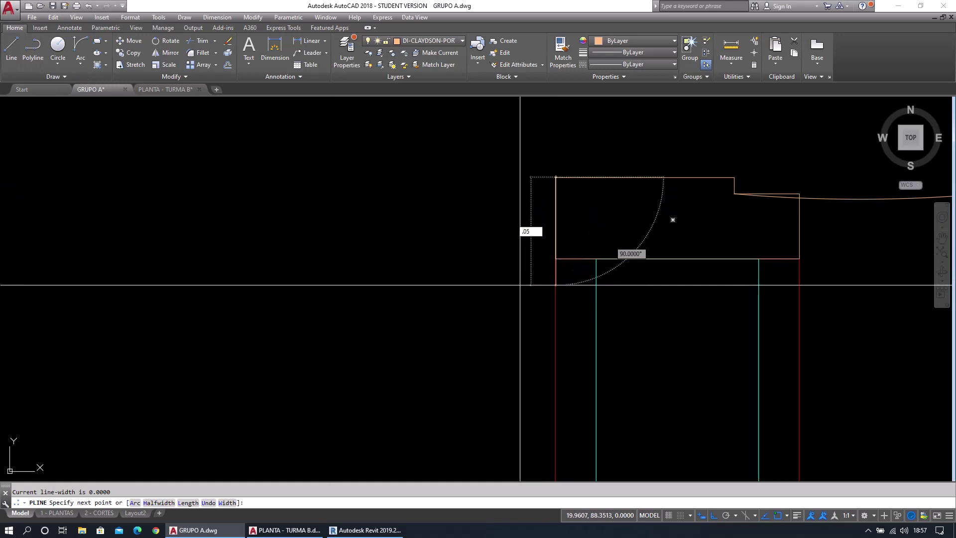
key(Return)
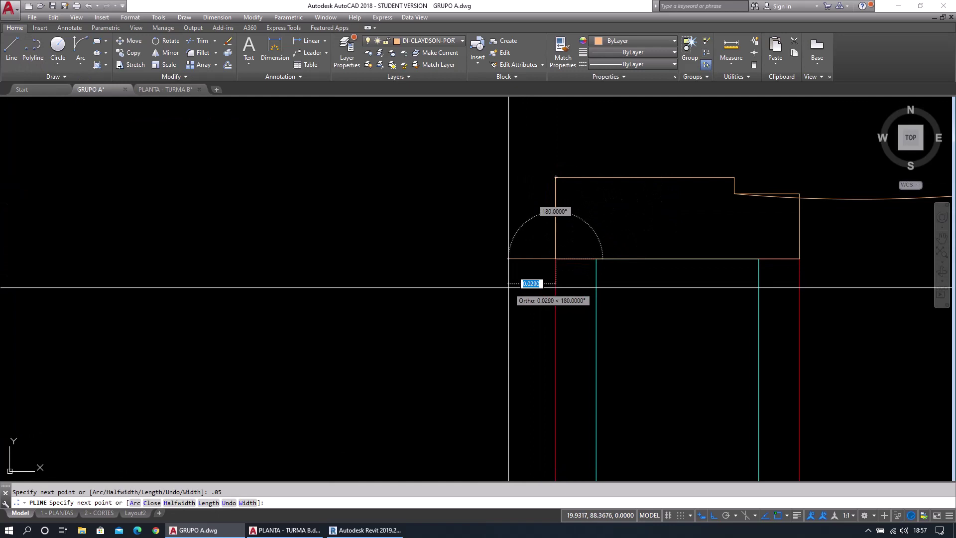
key(Return)
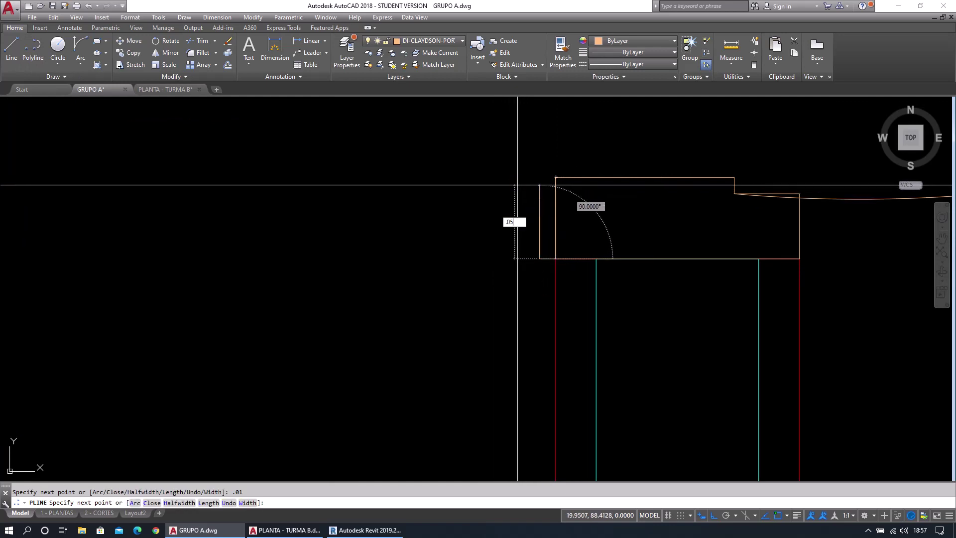
key(Return)
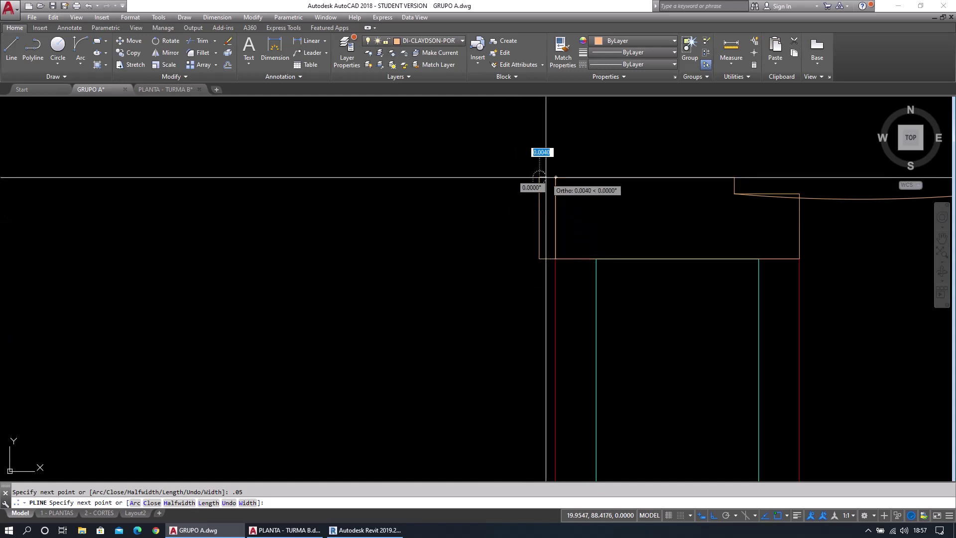
click(151, 504)
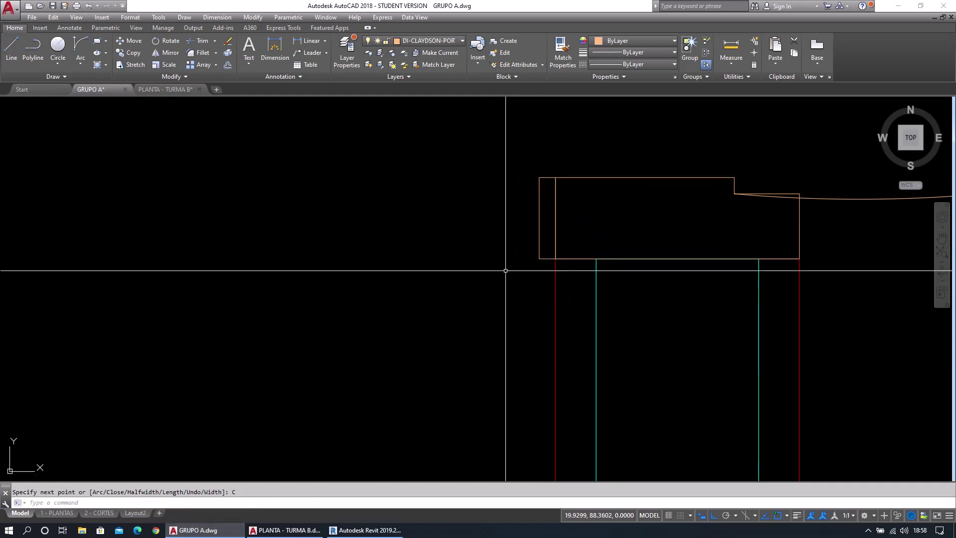
key(Escape)
Move the lower frame's exterior casing rectangle straight down by 0.01 along the wall face.
click(546, 243)
click(454, 282)
key(Escape)
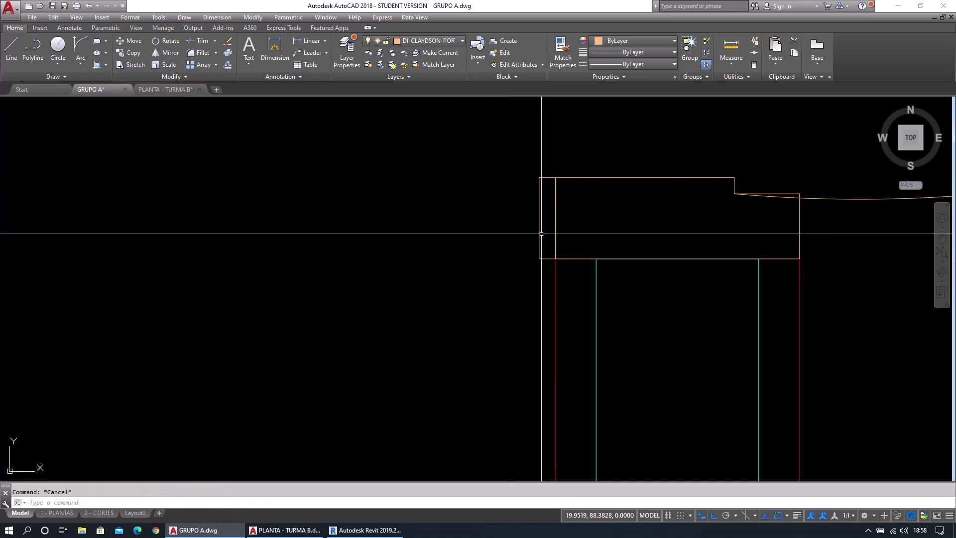
click(542, 238)
click(469, 281)
mouse_move(485, 265)
middle_down()
mouse_move(461, 280)
mouse_move(446, 307)
middle_up()
scroll(498, 274, up, 2)
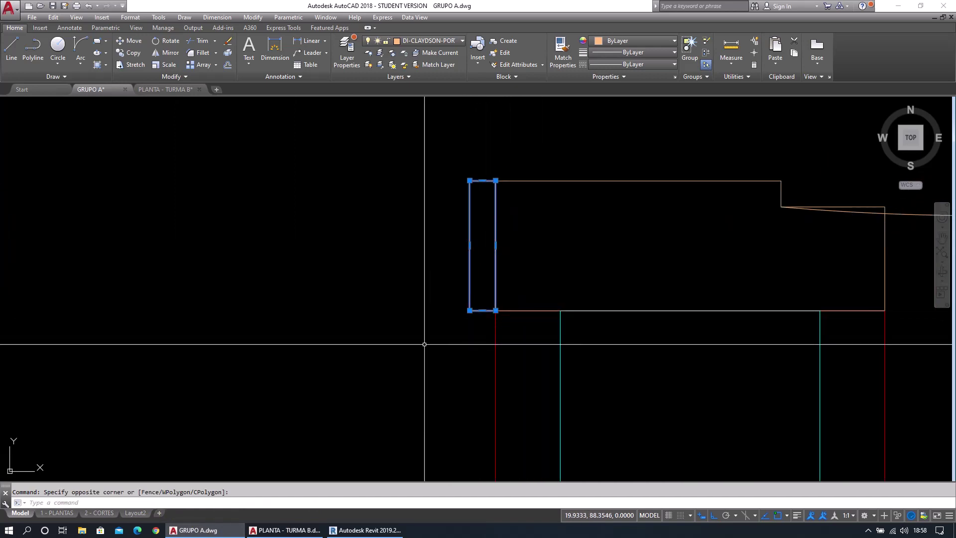
text(m)
key(Return)
click(409, 288)
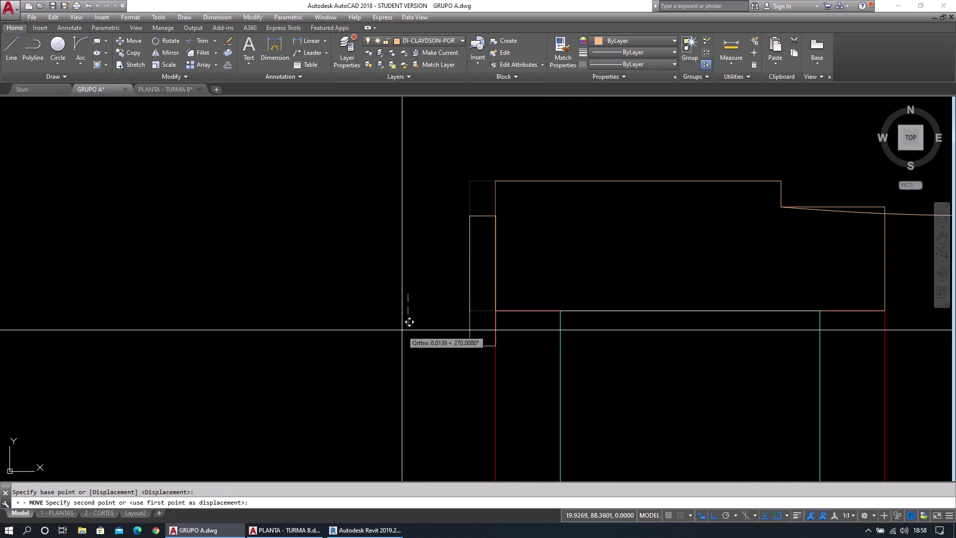
text(.01)
key(Return)
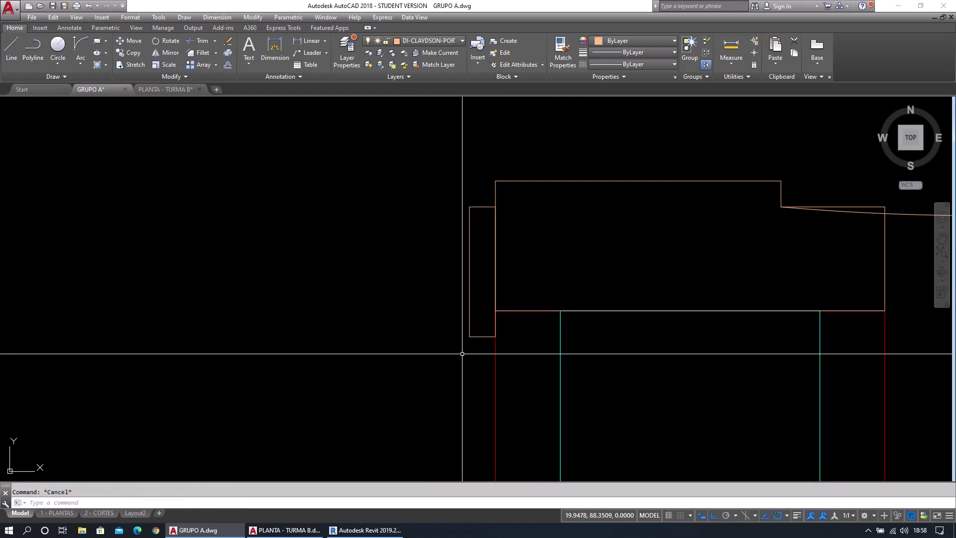
Start a line in the empty area outside the lower casing, turn Ortho off and open the object snap settings.
scroll(463, 354, up, 2)
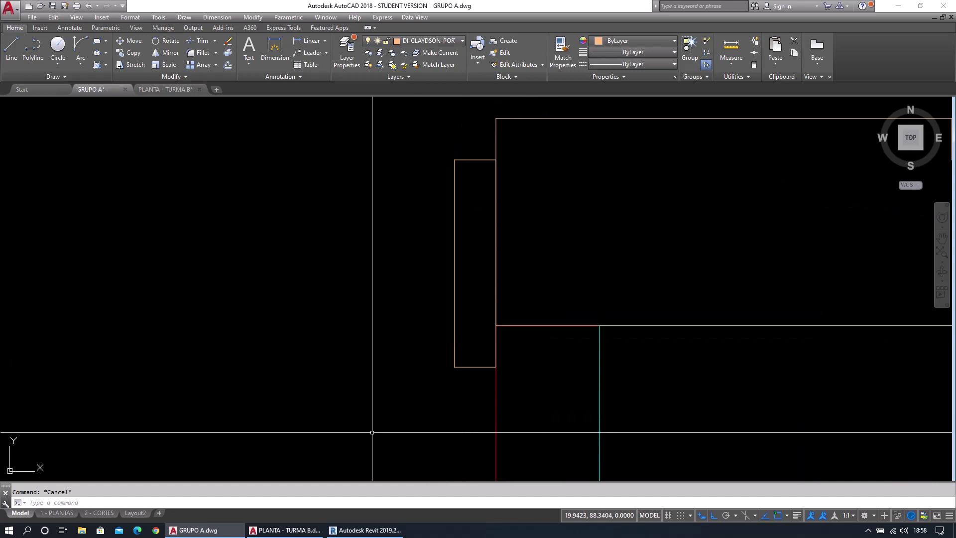
click(298, 397)
text(l)
key(Return)
click(340, 348)
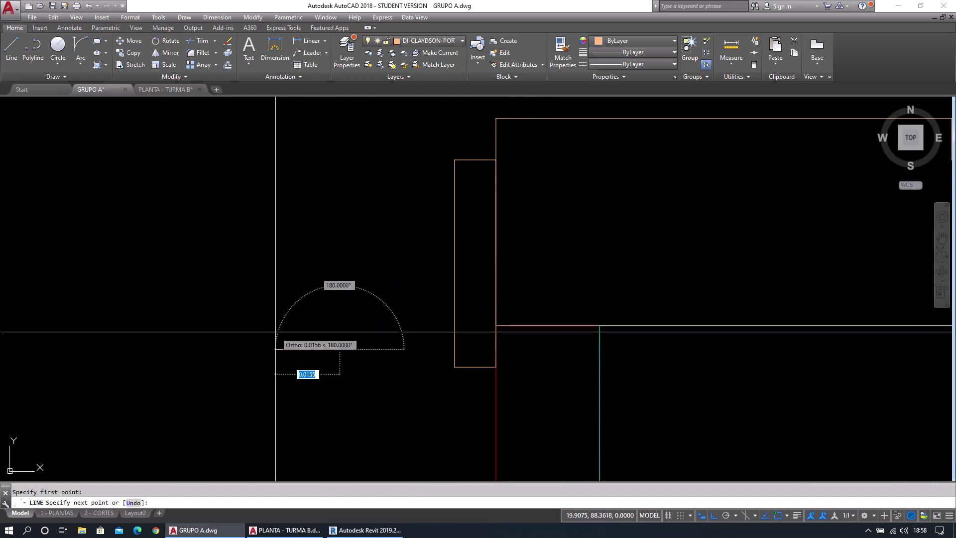
key(F8)
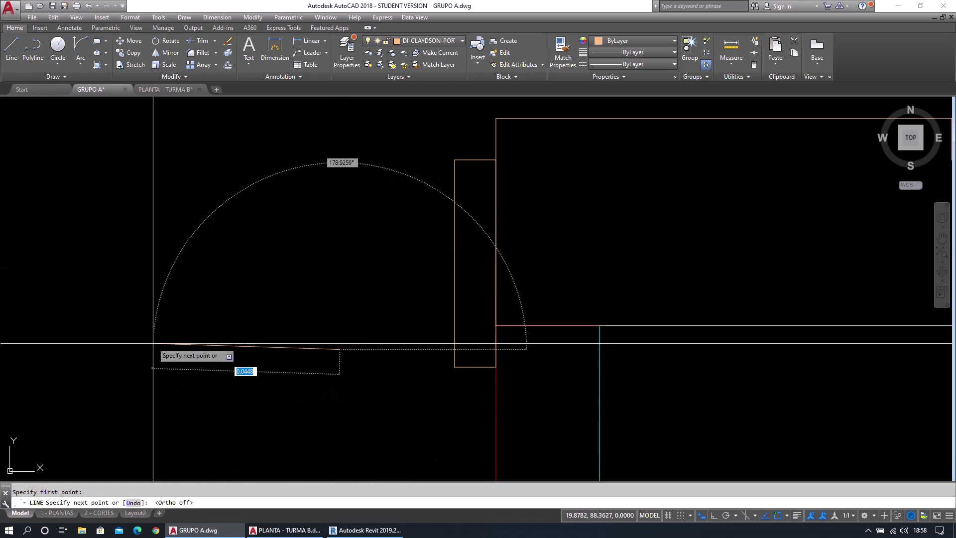
right_click(766, 513)
click(772, 504)
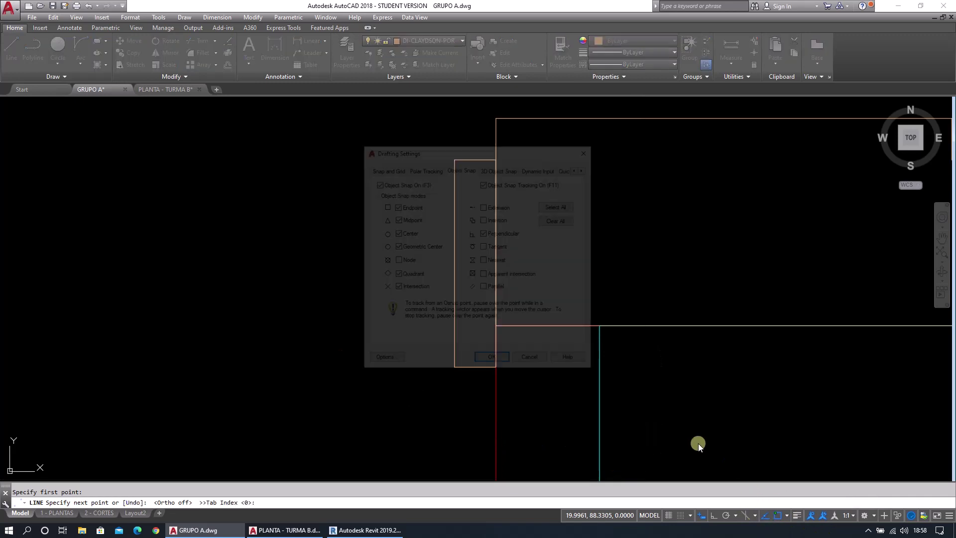
click(426, 169)
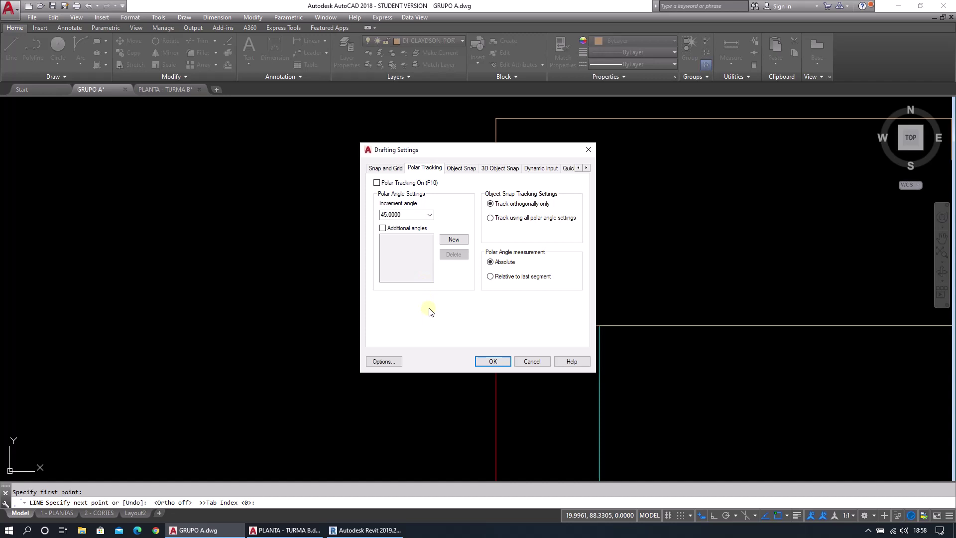
key(Escape)
key(Escape)
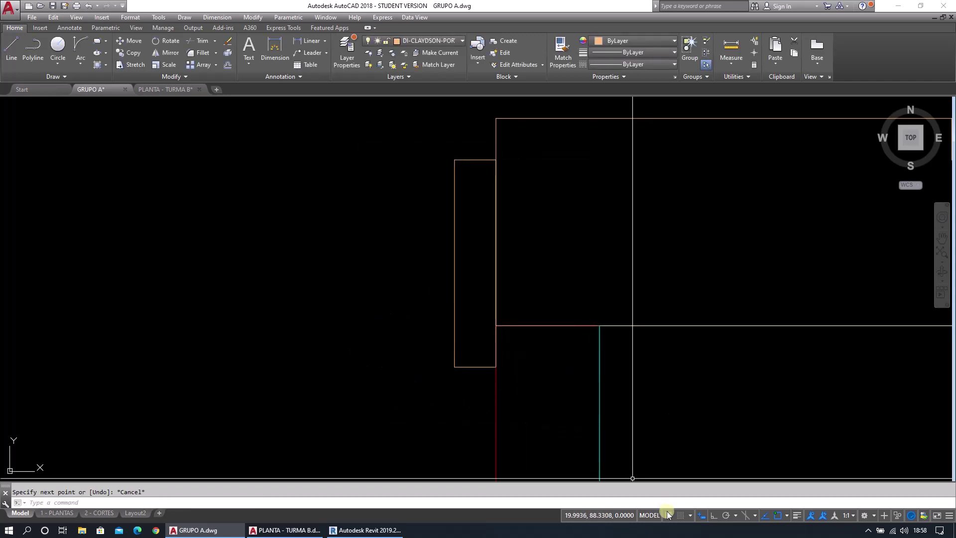
Set the polar tracking increment angle to 45 degrees and leave polar tracking turned on.
click(730, 514)
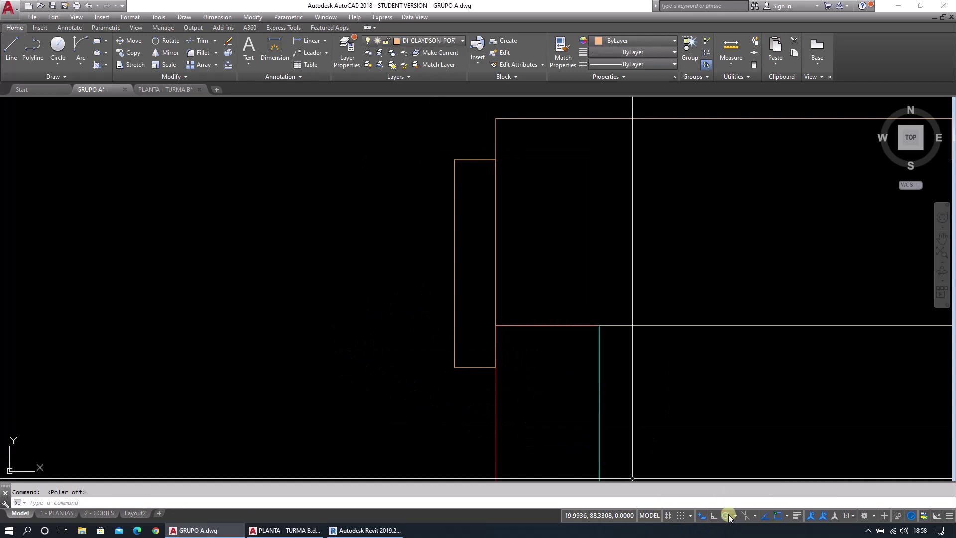
click(732, 515)
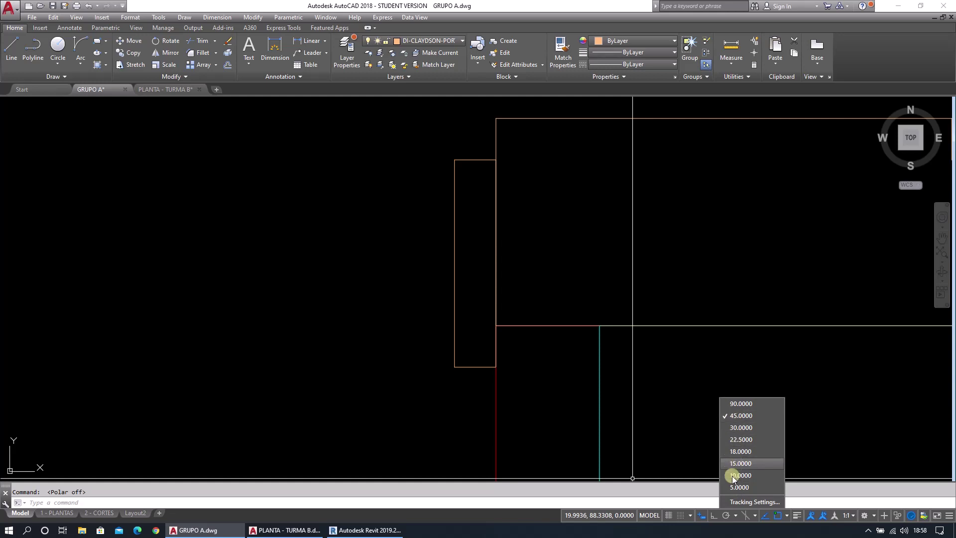
click(726, 516)
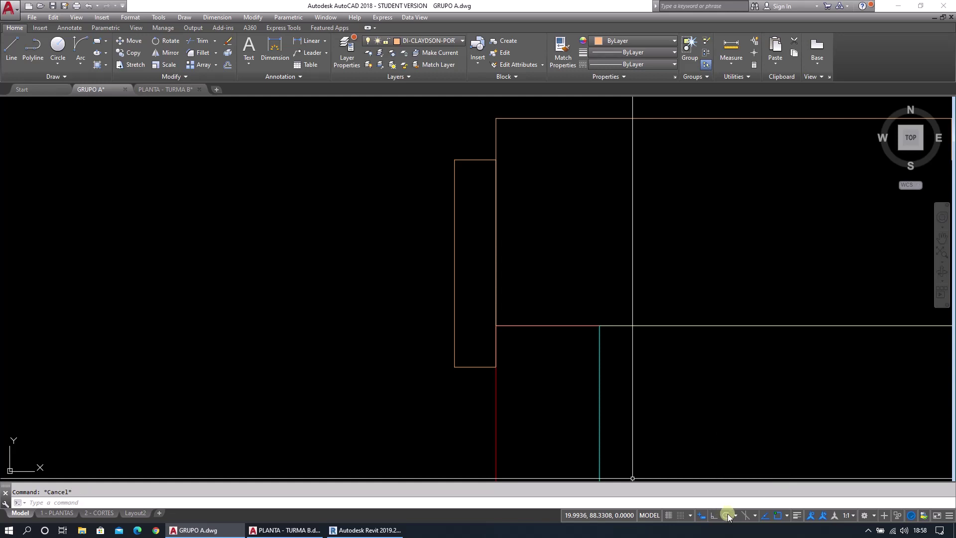
click(735, 516)
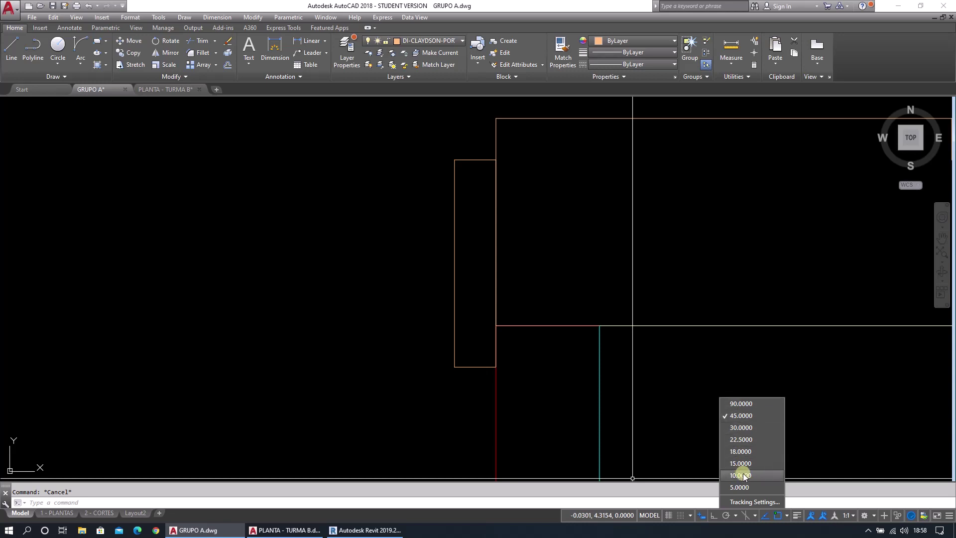
click(745, 416)
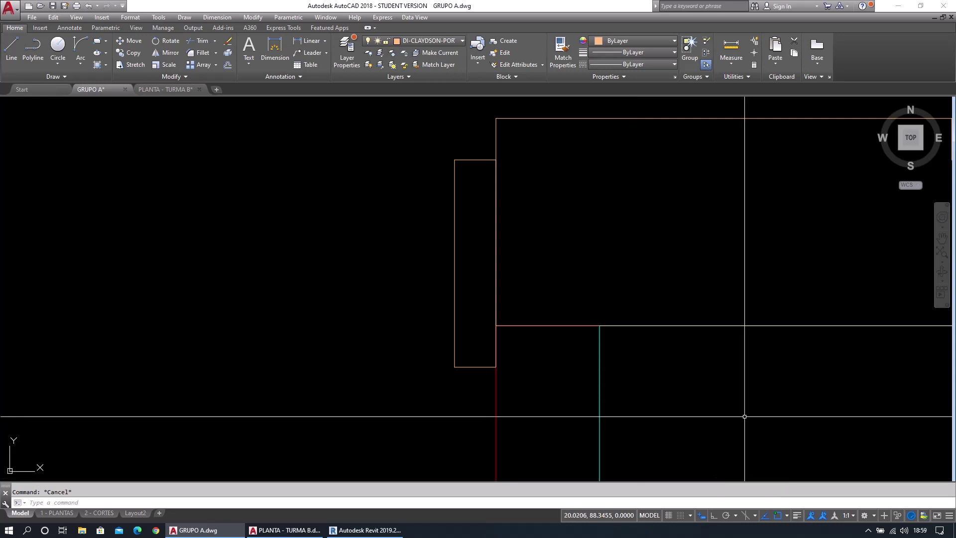
click(726, 516)
mouse_move(449, 379)
middle_down()
mouse_move(447, 407)
mouse_move(474, 425)
middle_up()
key(Escape)
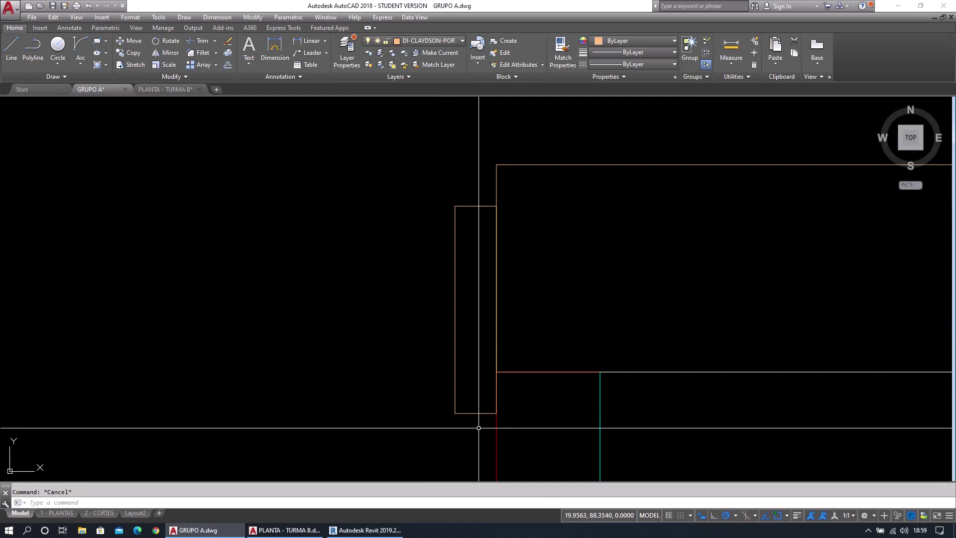
Draw a 45-degree diagonal polyline from the narrow rectangle's lower-right corner up to its left edge.
click(32, 47)
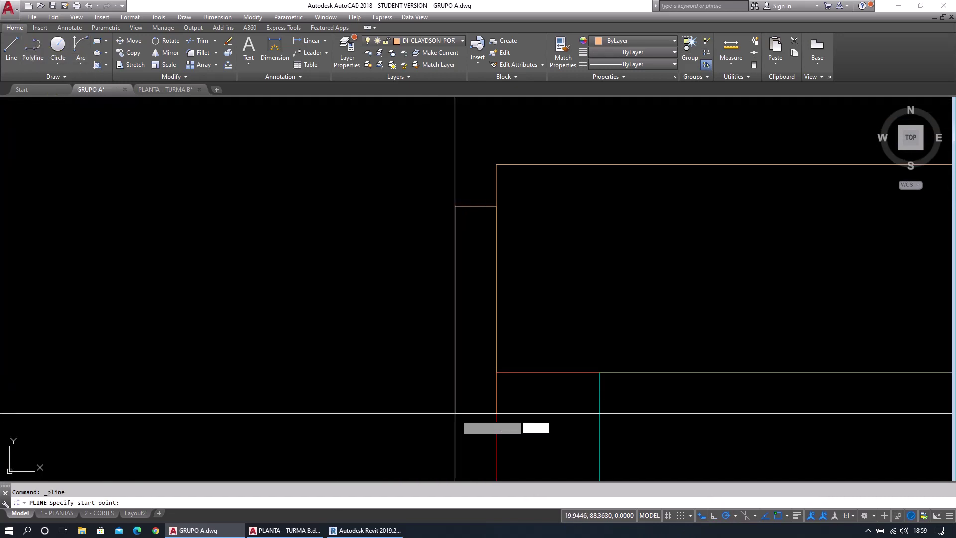
click(496, 412)
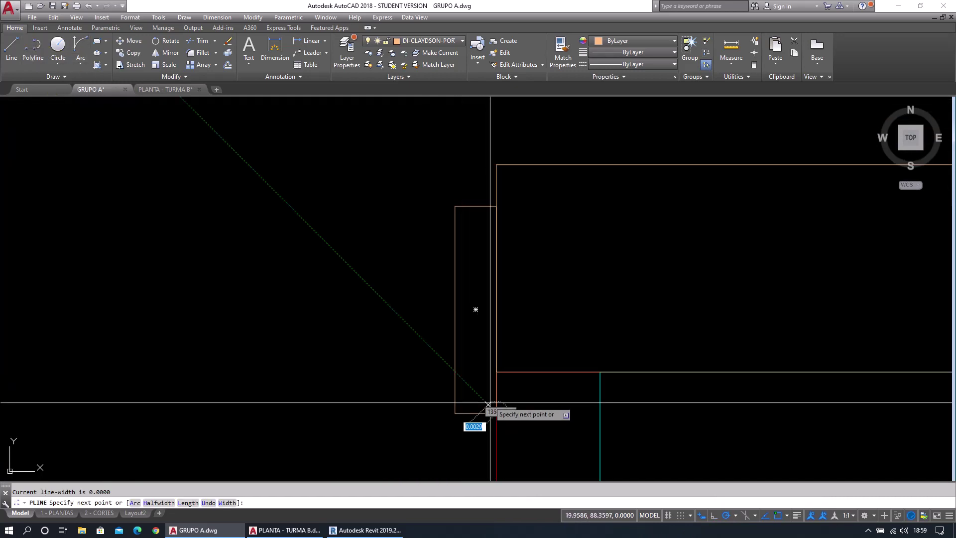
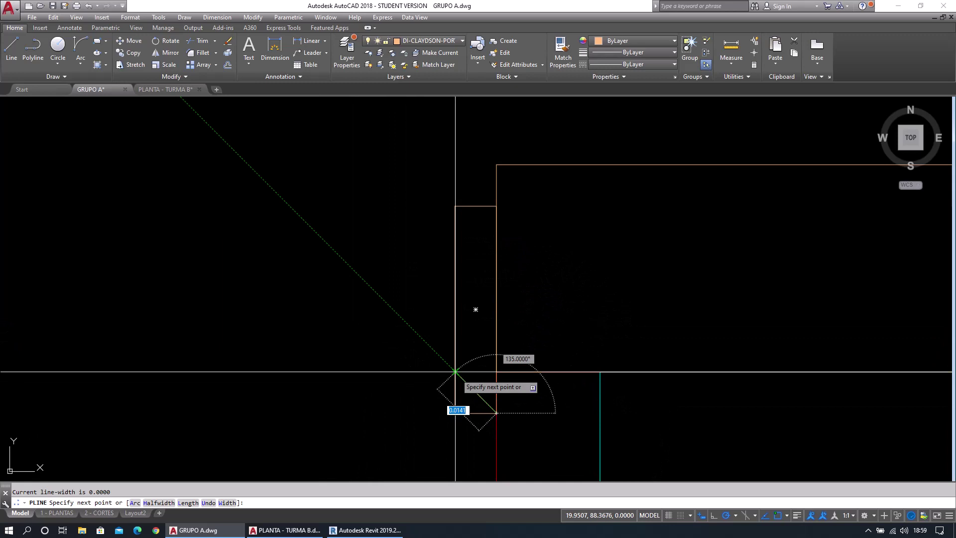
click(455, 371)
key(Escape)
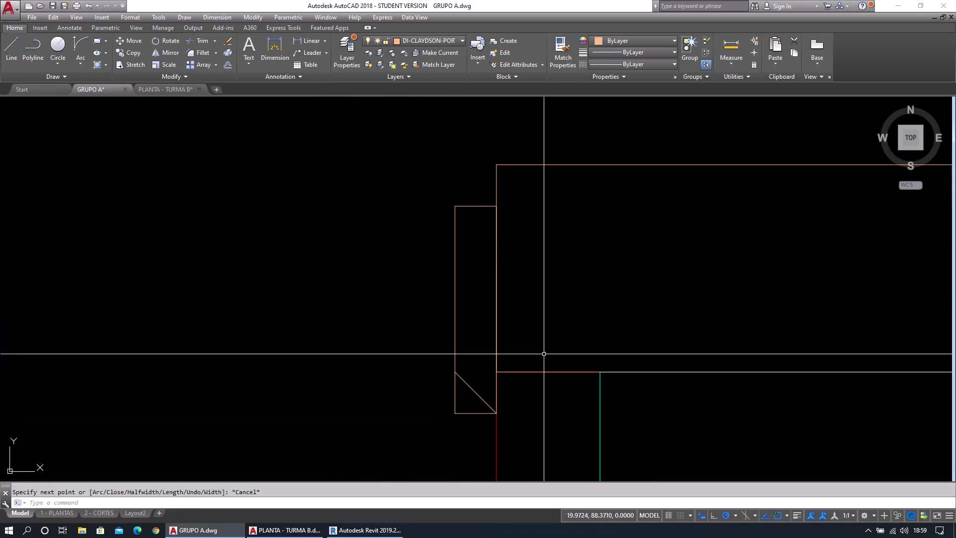
key(Escape)
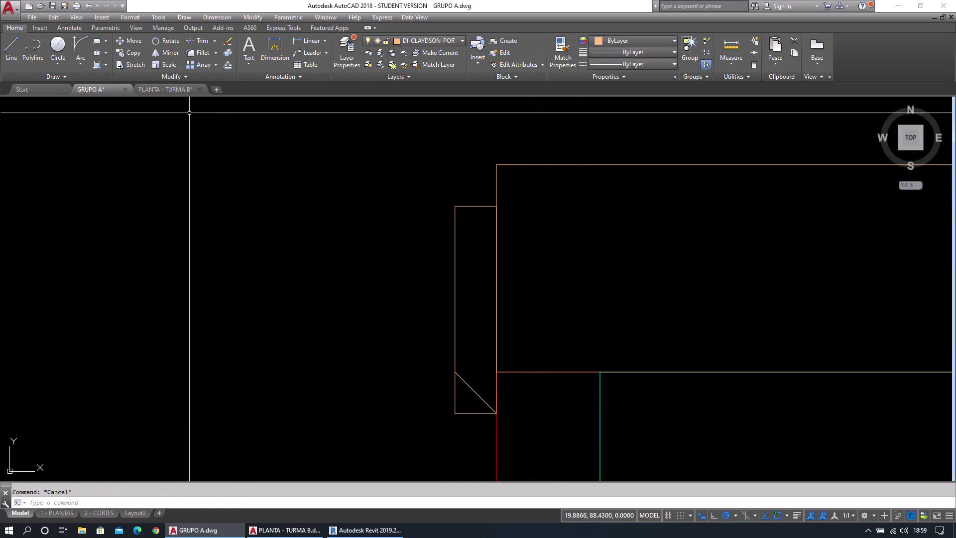
Draw a matching 45-degree diagonal polyline from the narrow rectangle's upper-right corner down to its left edge.
click(33, 48)
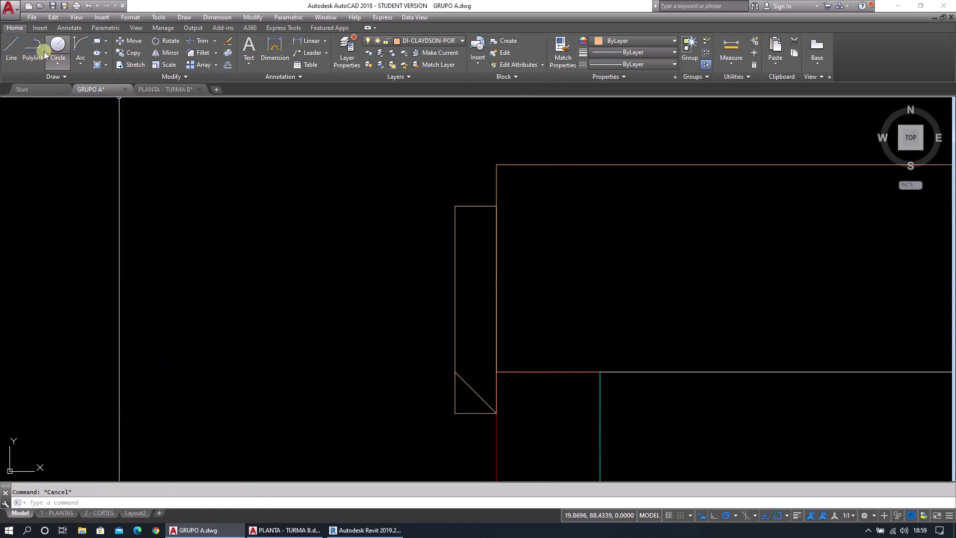
click(495, 205)
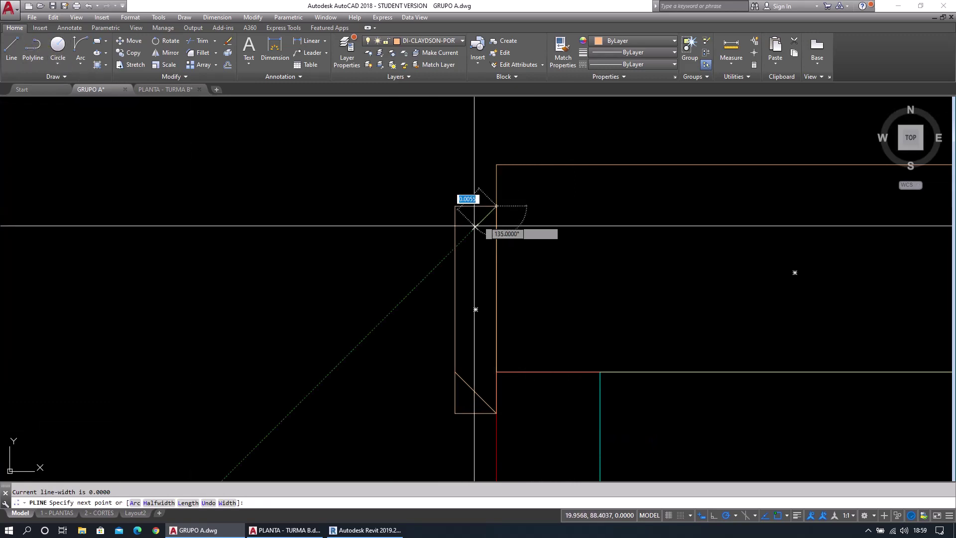
click(454, 247)
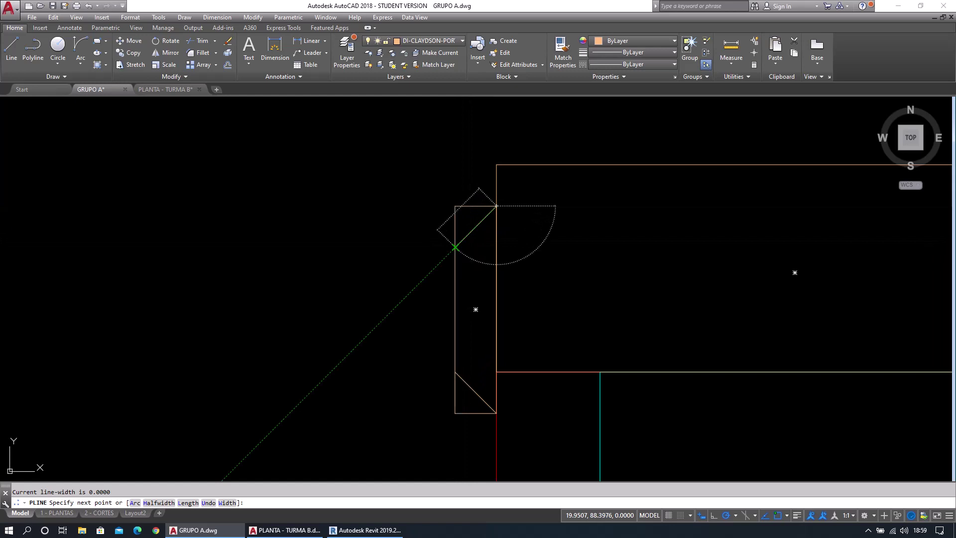
key(Escape)
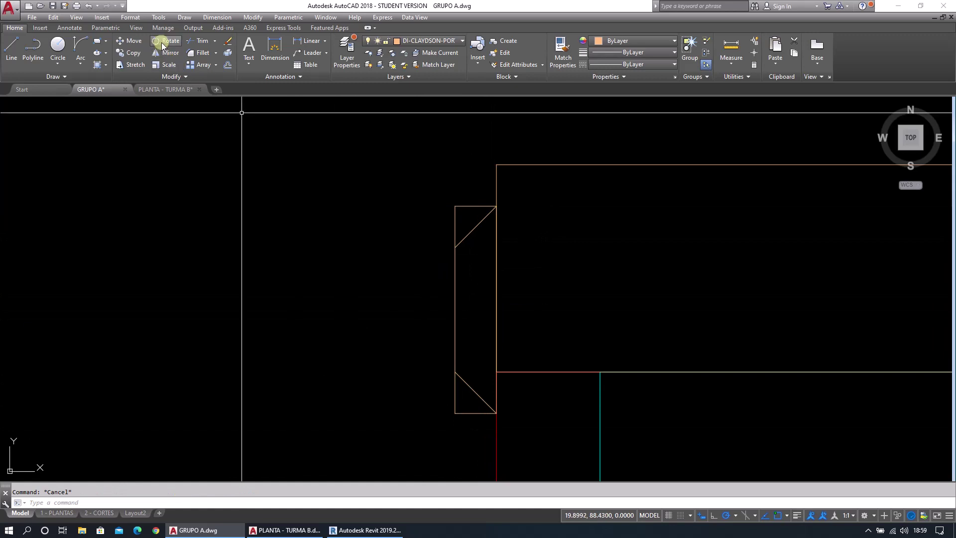
Trim off the narrow rectangle's two left corners outside the diagonals, leaving a chamfered profile.
key(Return)
click(476, 413)
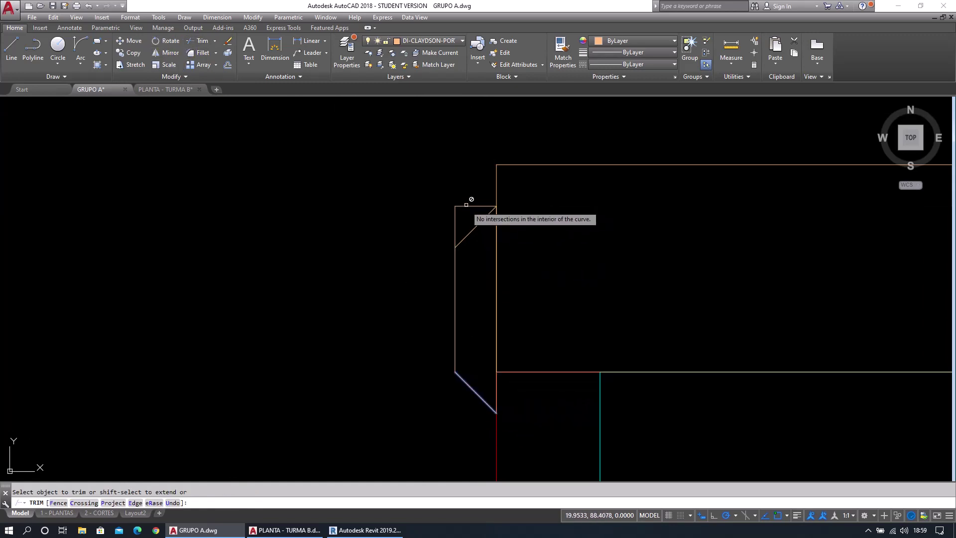
key(Return)
key(Return)
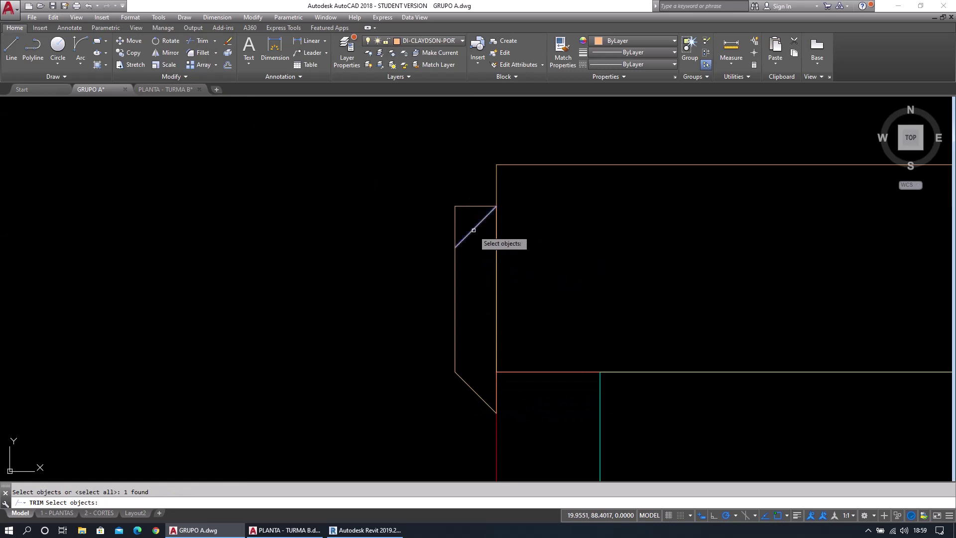
key(Return)
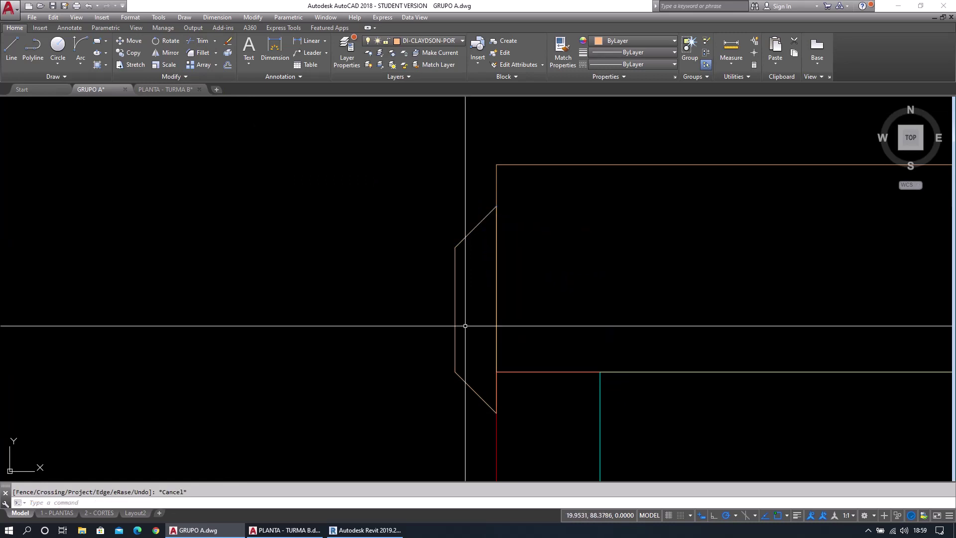
key(Escape)
Join the two diagonals and the left vertical edge of the chamfered profile into one polyline.
drag(469, 262, 421, 315)
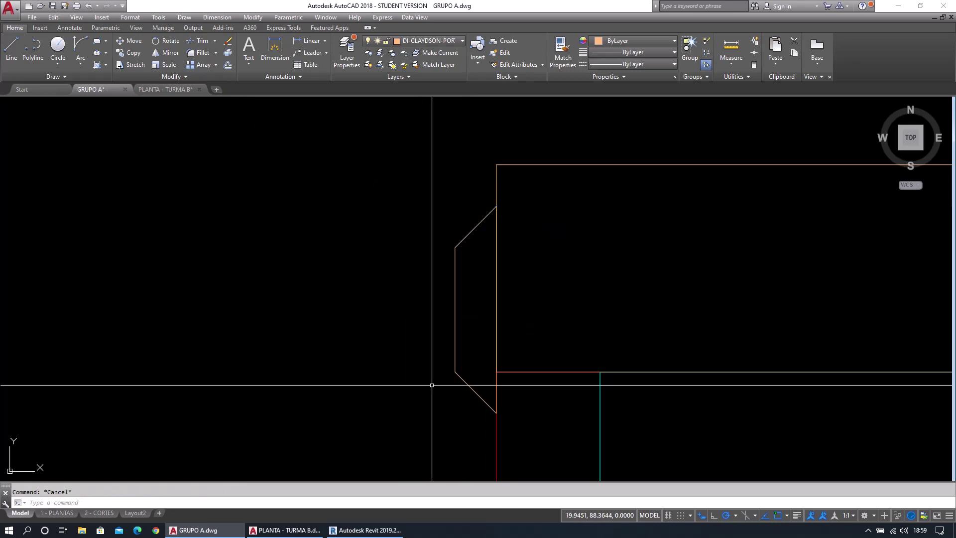
drag(467, 380, 418, 215)
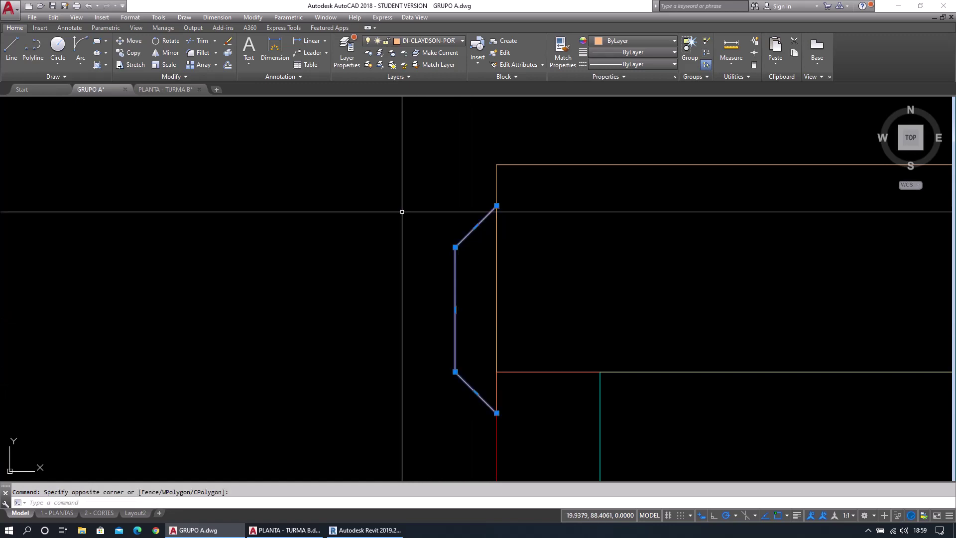
key(Escape)
key(Escape)
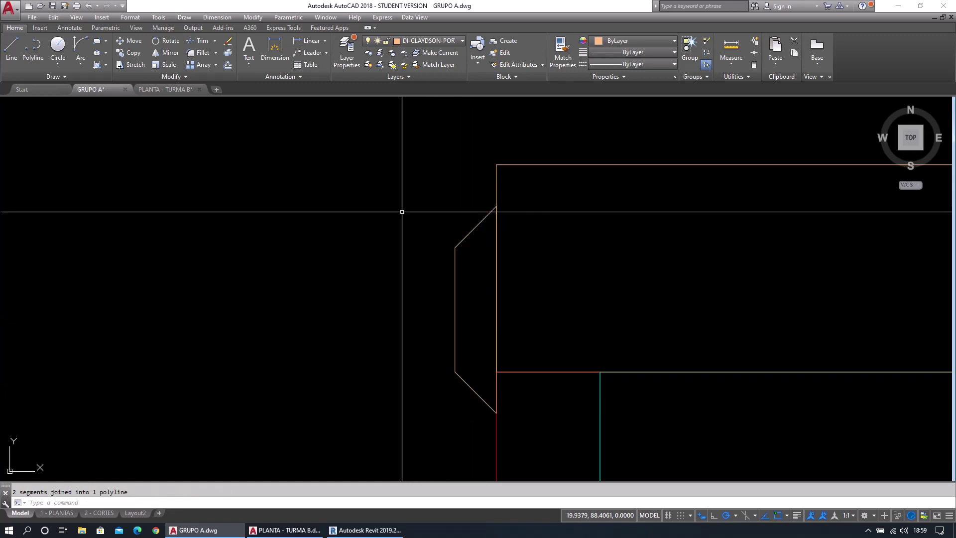
drag(481, 285, 373, 348)
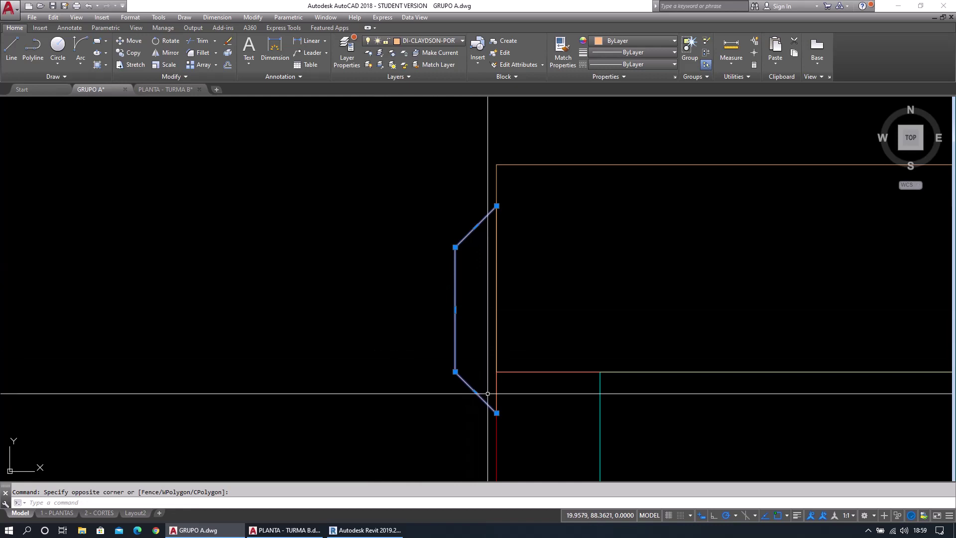
key(Escape)
Join the right vertical edge with the chamfered polyline to make one closed profile.
click(524, 411)
click(497, 393)
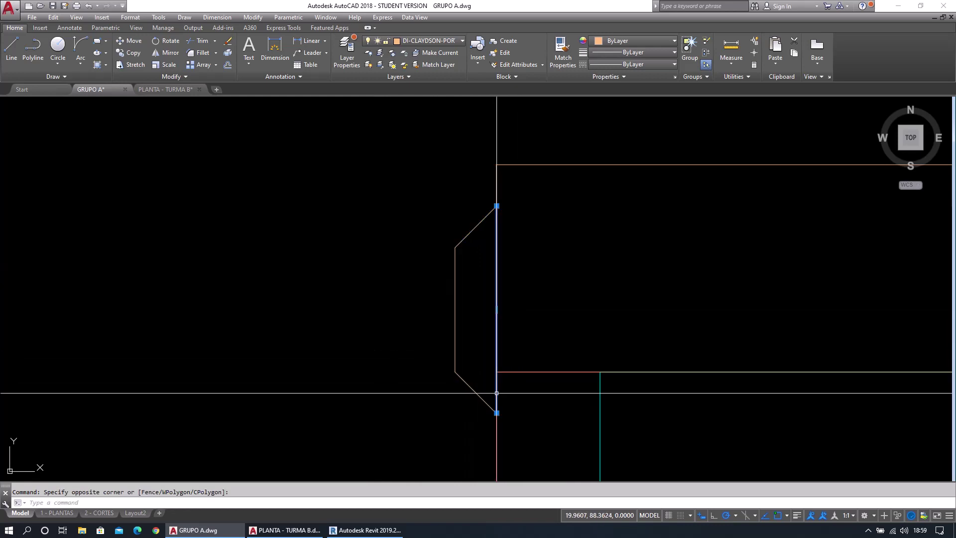
key(Escape)
click(495, 394)
click(497, 393)
key(Escape)
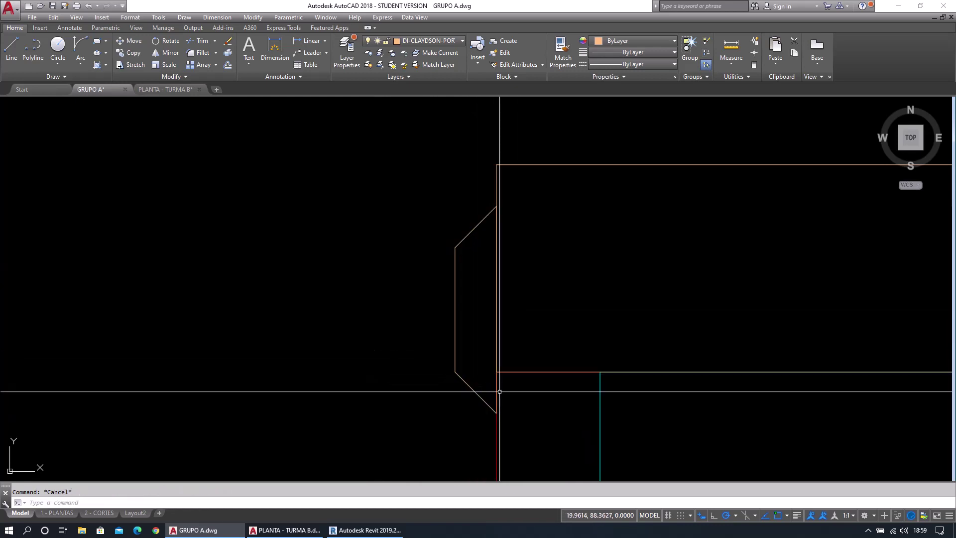
click(474, 390)
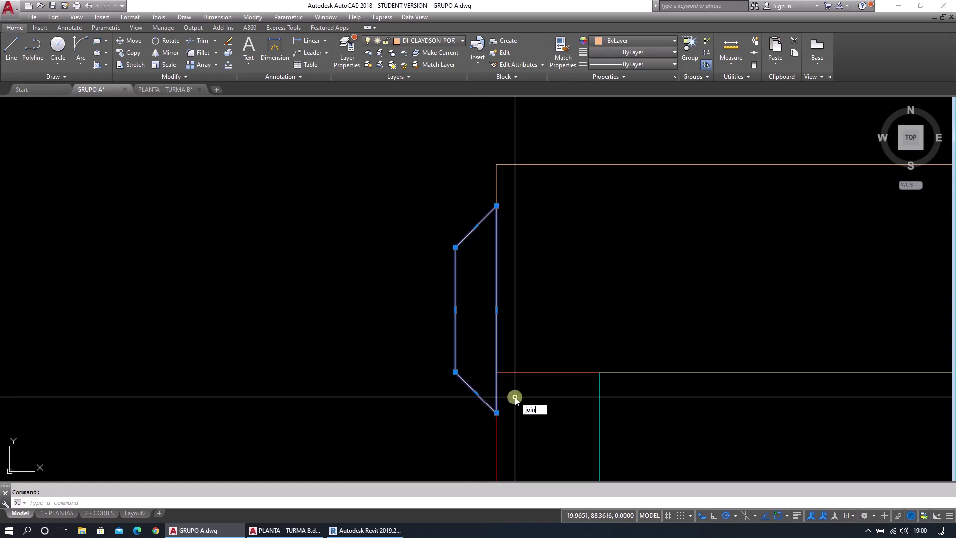
key(Escape)
click(490, 404)
click(461, 367)
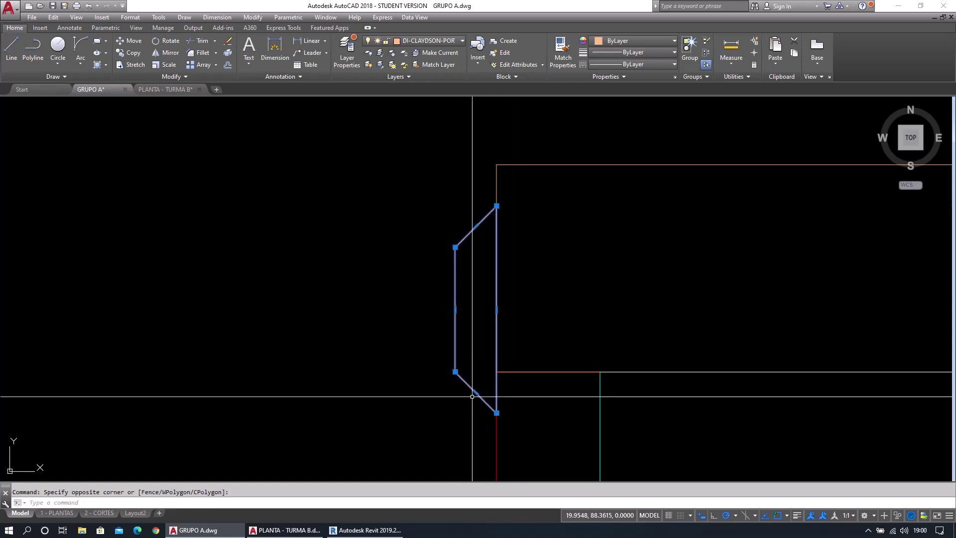
scroll(470, 394, down, 4)
key(Escape)
Mirror the chamfered profile to the frame's right side about a vertical line through the middle of its bottom edge, keeping the source.
middle_drag(474, 420, 417, 394)
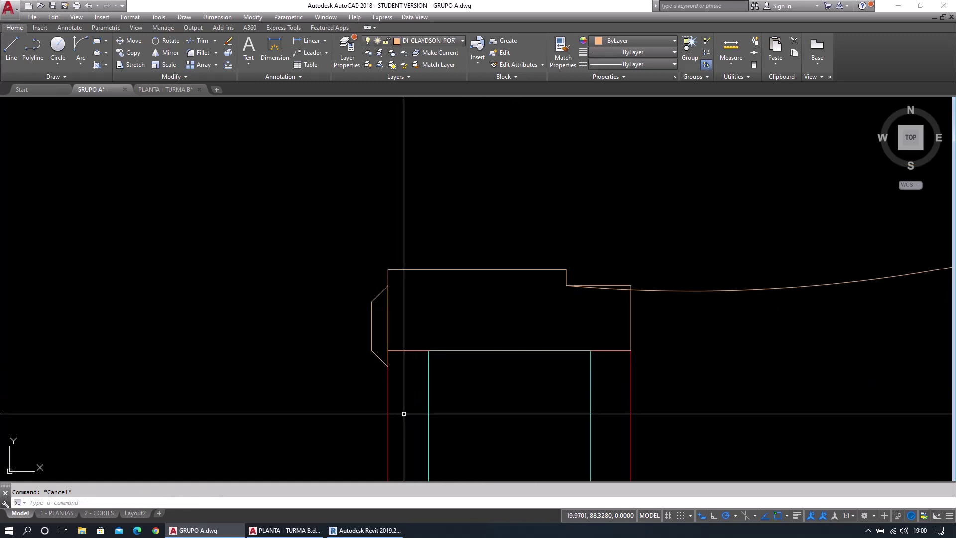
text(mi)
key(space)
click(377, 368)
click(371, 349)
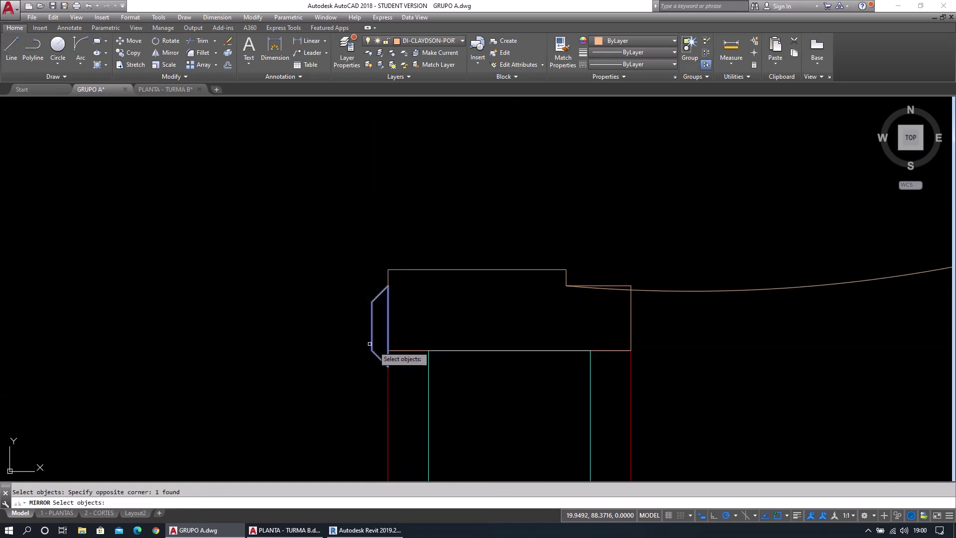
key(Return)
click(514, 352)
click(507, 398)
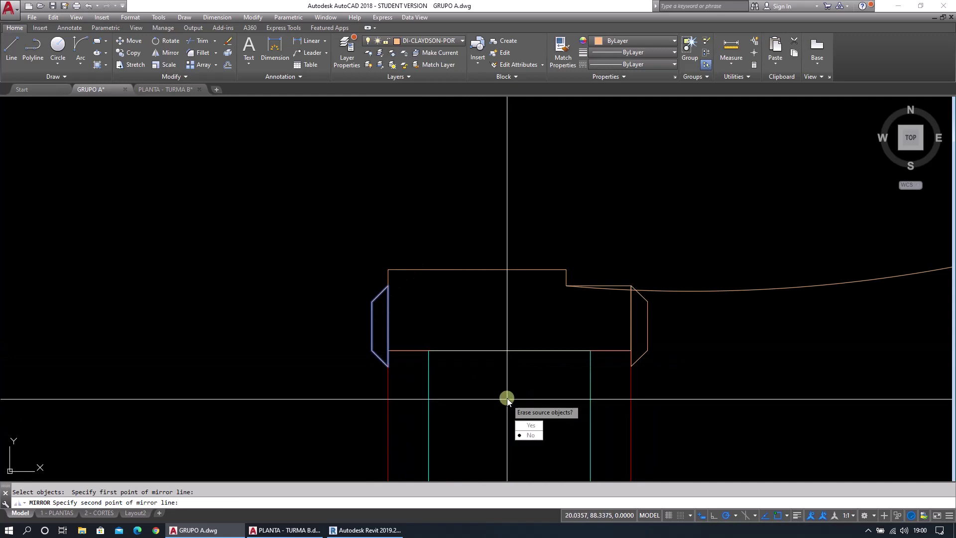
click(524, 435)
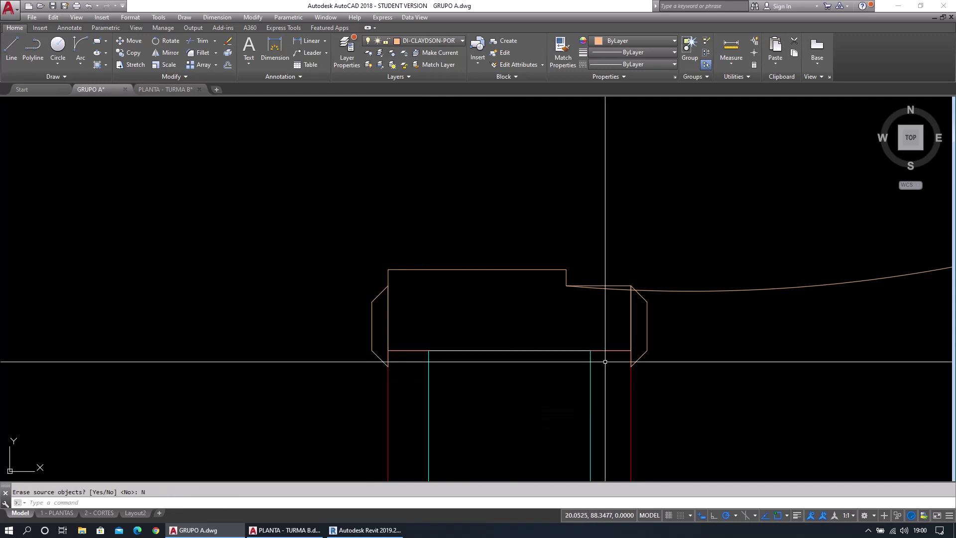
Erase the mirrored copy of the chamfered profile on the frame's right side.
click(664, 375)
click(644, 324)
text(e)
key(space)
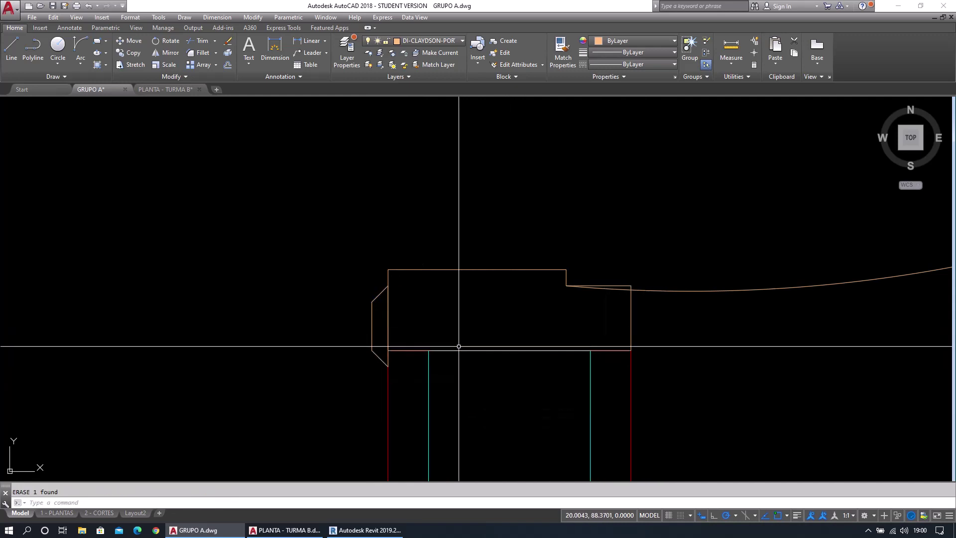
Mirror the left chamfered profile about a vertical line through the midpoint of the lower frame's bottom edge, keeping the source.
click(375, 368)
key(Escape)
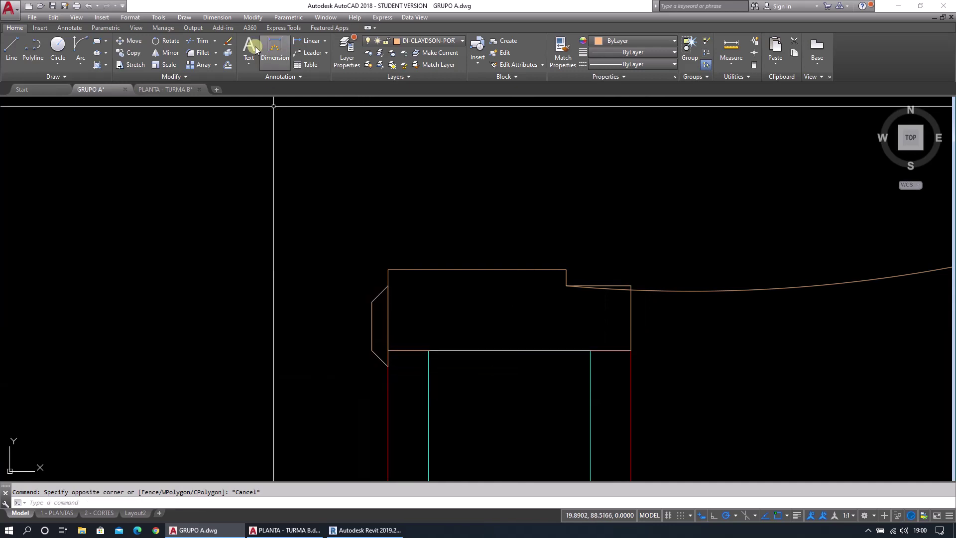
click(160, 53)
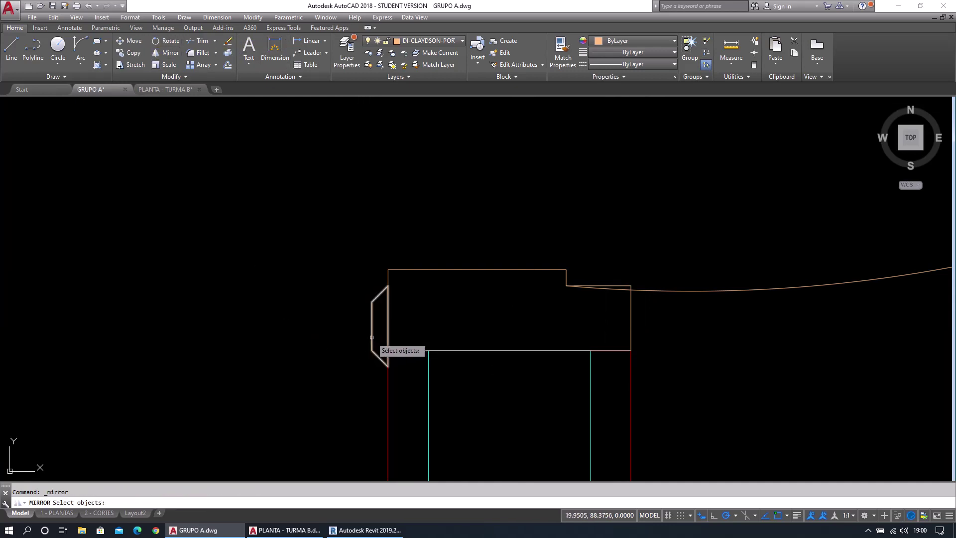
key(Return)
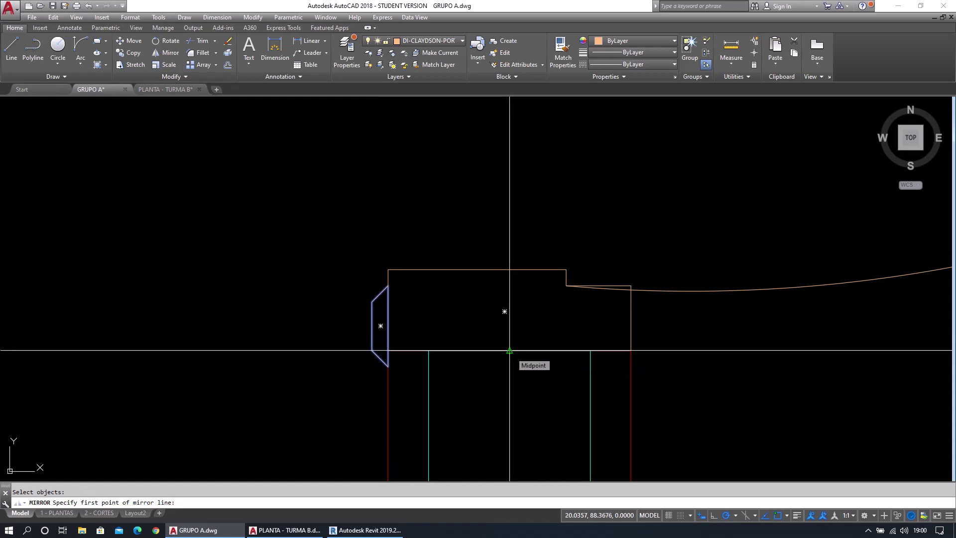
click(510, 350)
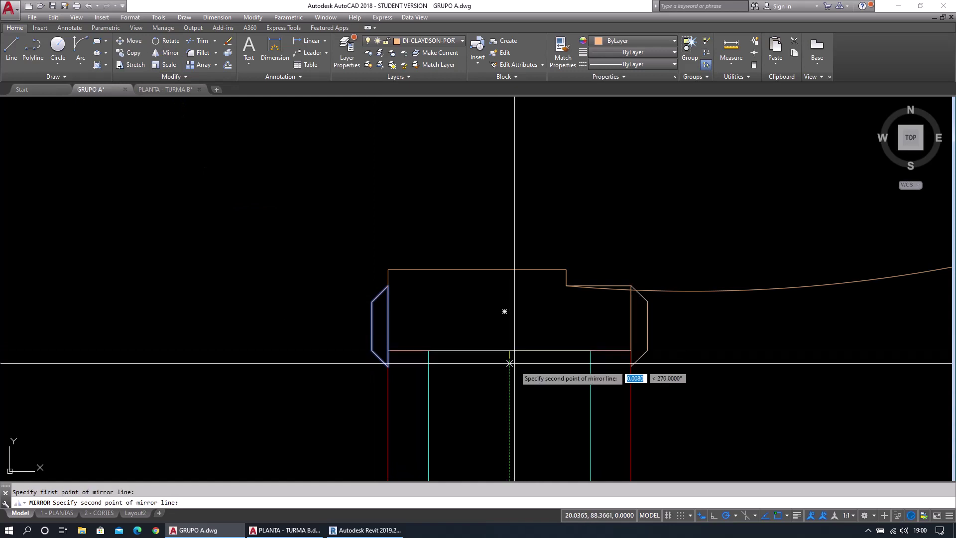
click(513, 450)
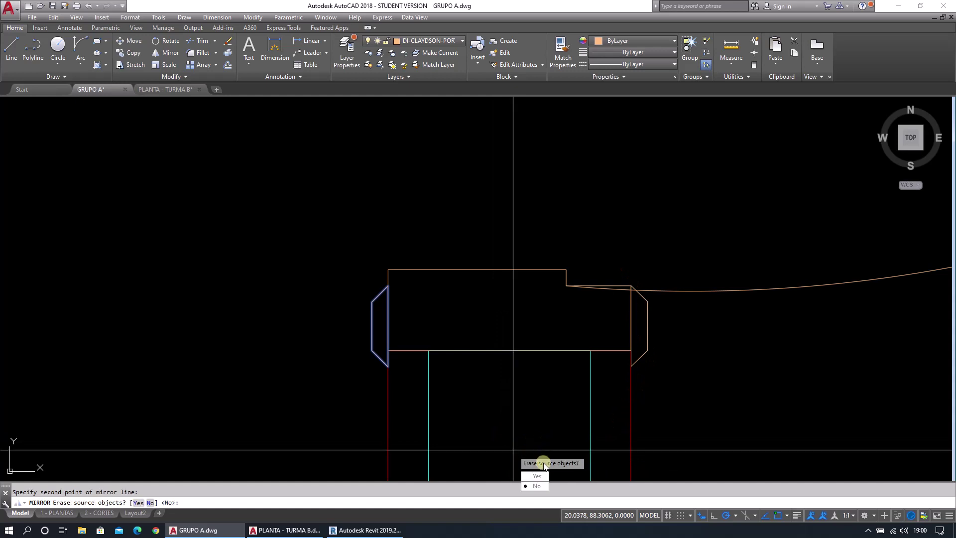
click(539, 487)
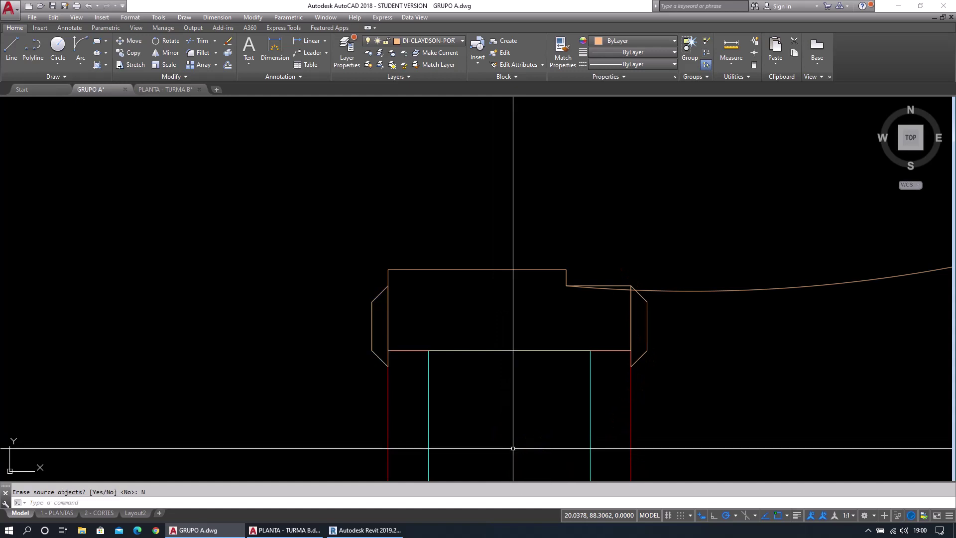
Move the chamfered profile on the lower frame's right side straight down slightly.
click(677, 361)
click(647, 344)
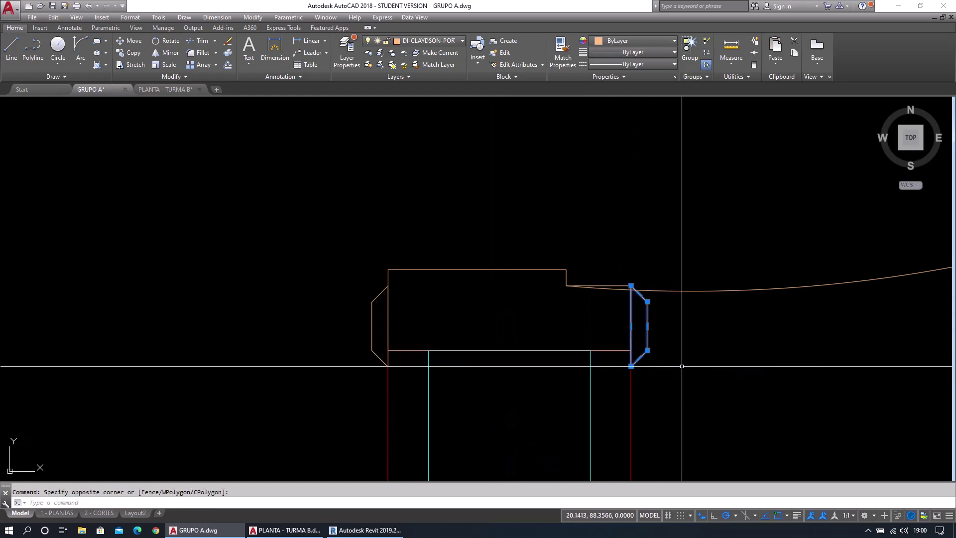
text(m)
key(Return)
click(689, 343)
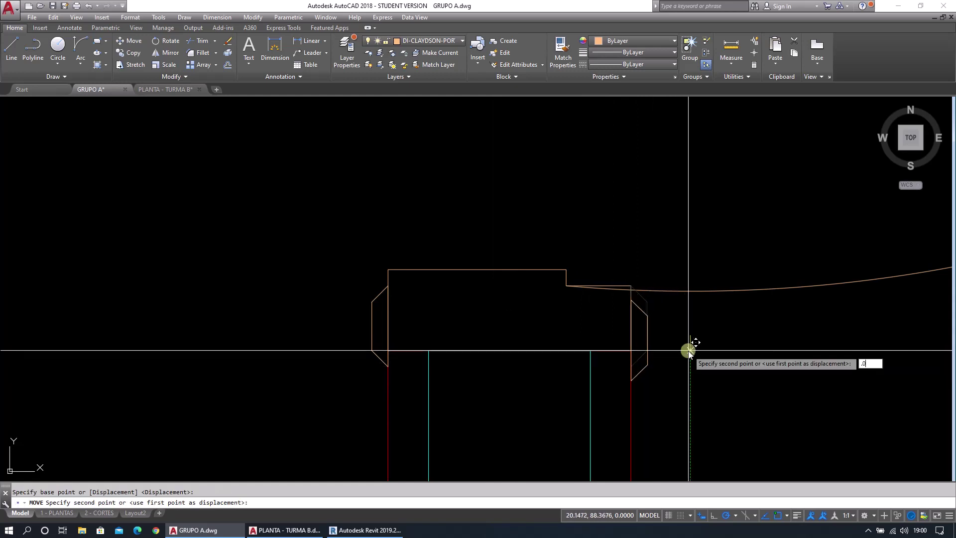
key(Escape)
Erase the chamfered profiles on both sides of the lower door frame.
scroll(752, 368, down, 5)
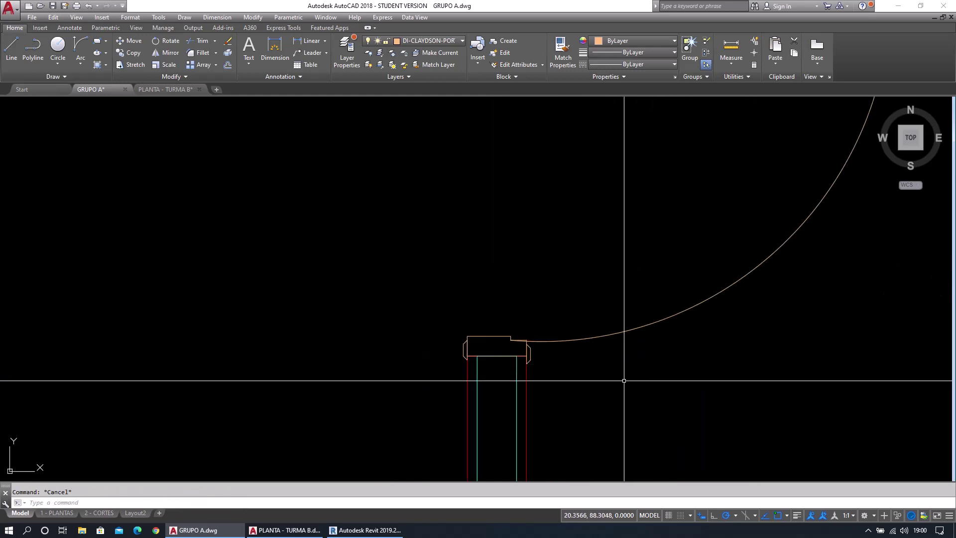
scroll(667, 377, down, 4)
scroll(676, 378, up, 2)
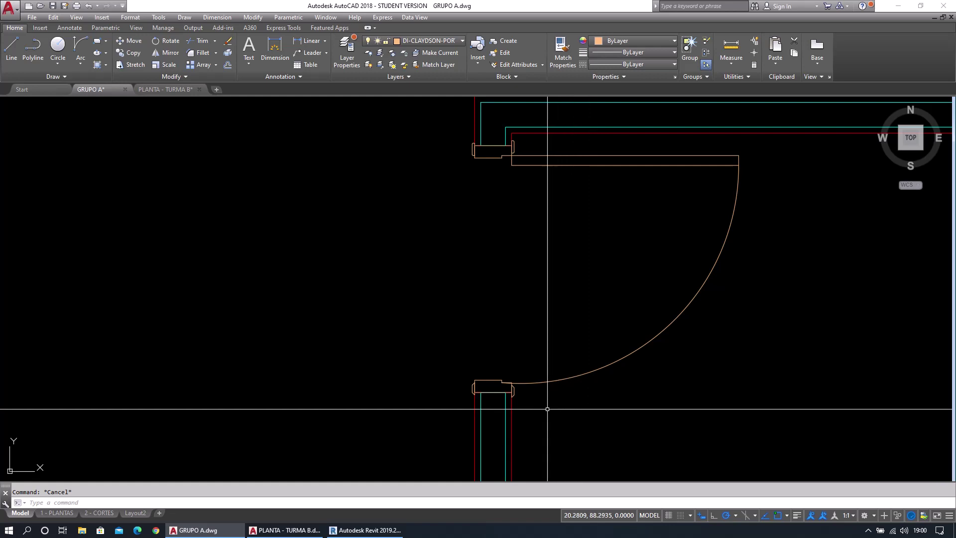
click(512, 391)
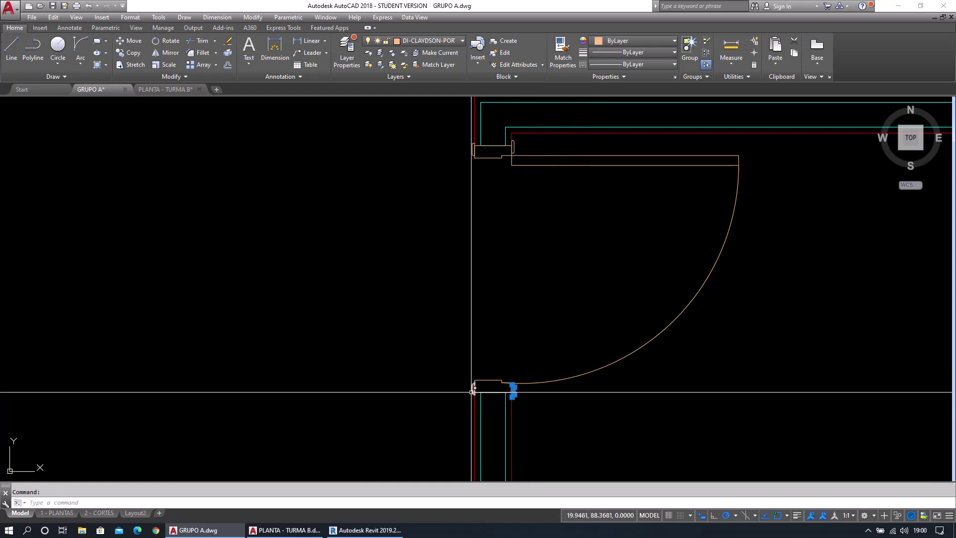
click(487, 392)
key(Delete)
Mirror the upper frame's two rounded trims onto the lower frame about a horizontal line midway between the frames, keeping the source trims.
scroll(477, 159, up, 4)
click(467, 164)
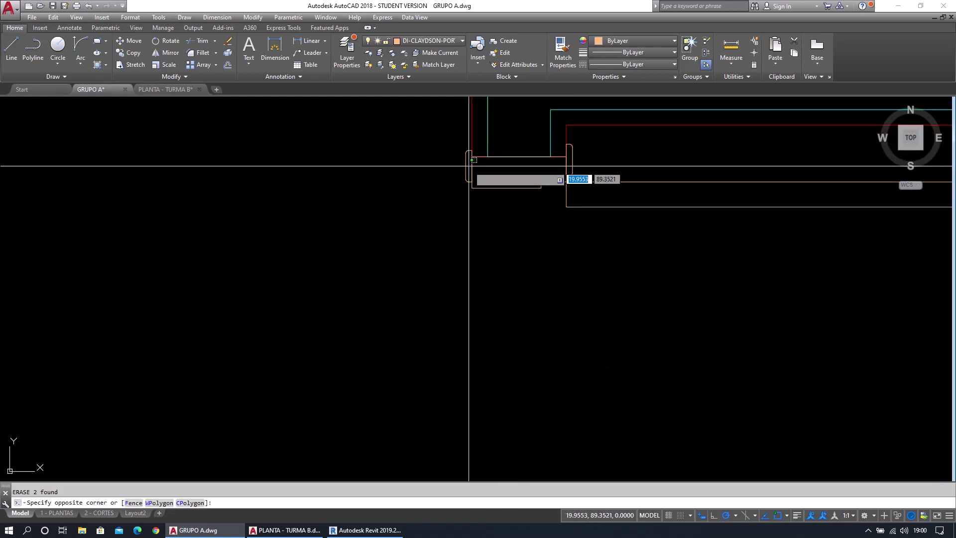
key(Escape)
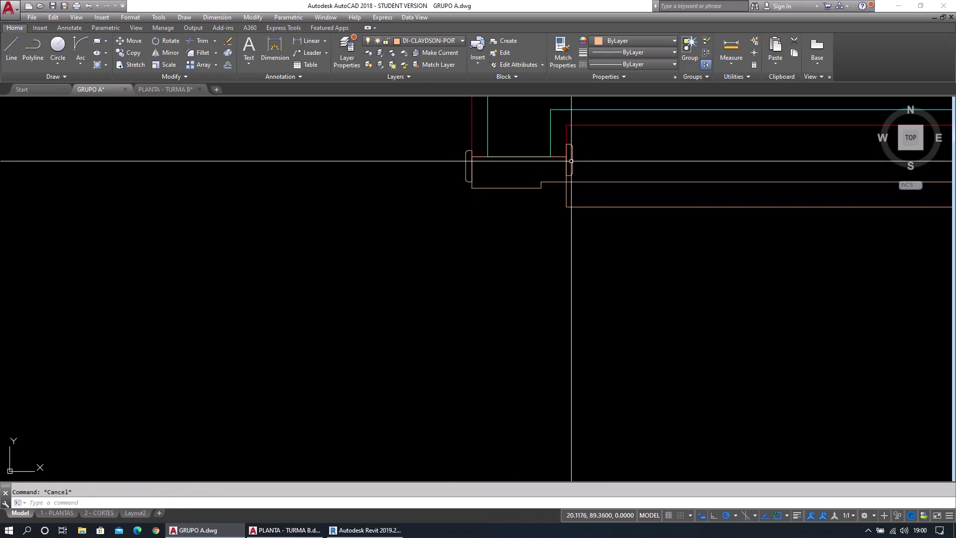
scroll(559, 206, down, 5)
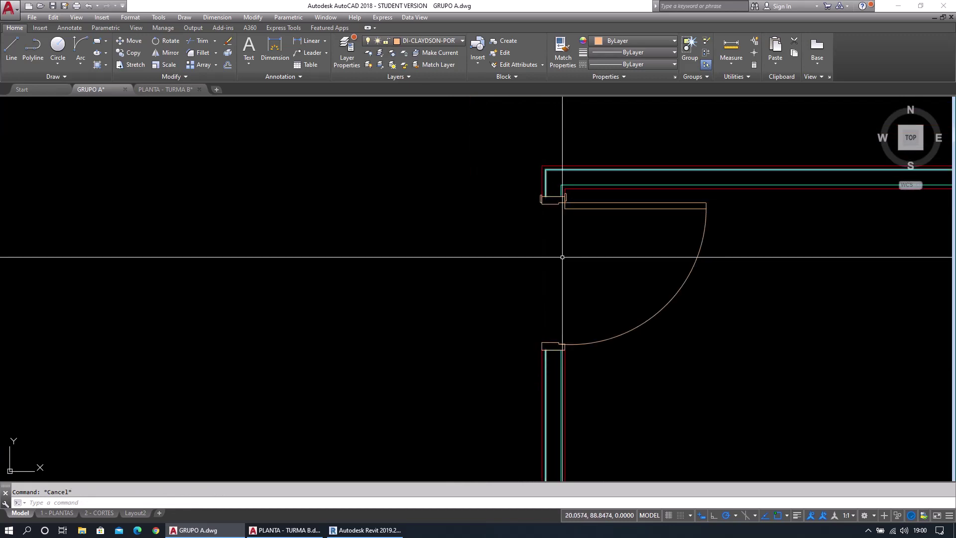
scroll(568, 244, up, 2)
click(543, 200)
scroll(557, 168, up, 1)
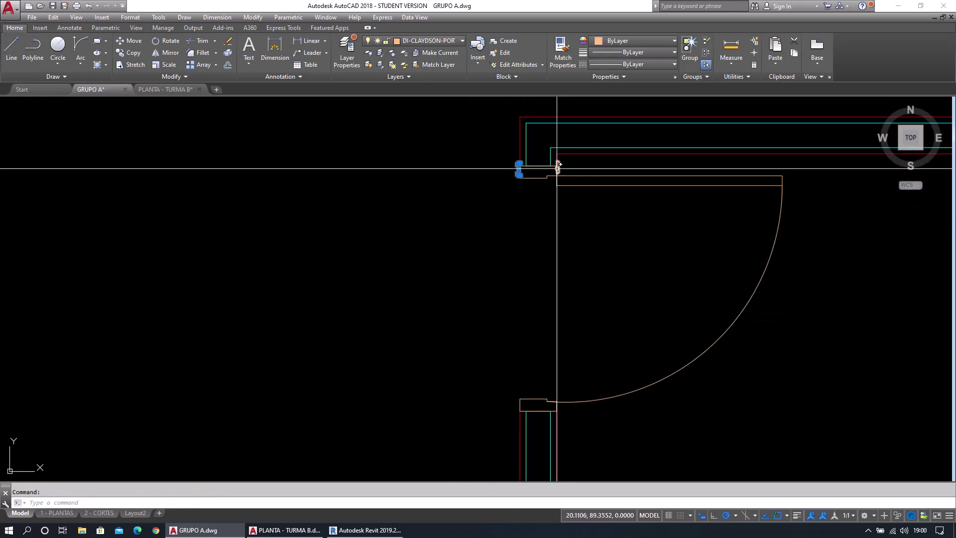
click(557, 168)
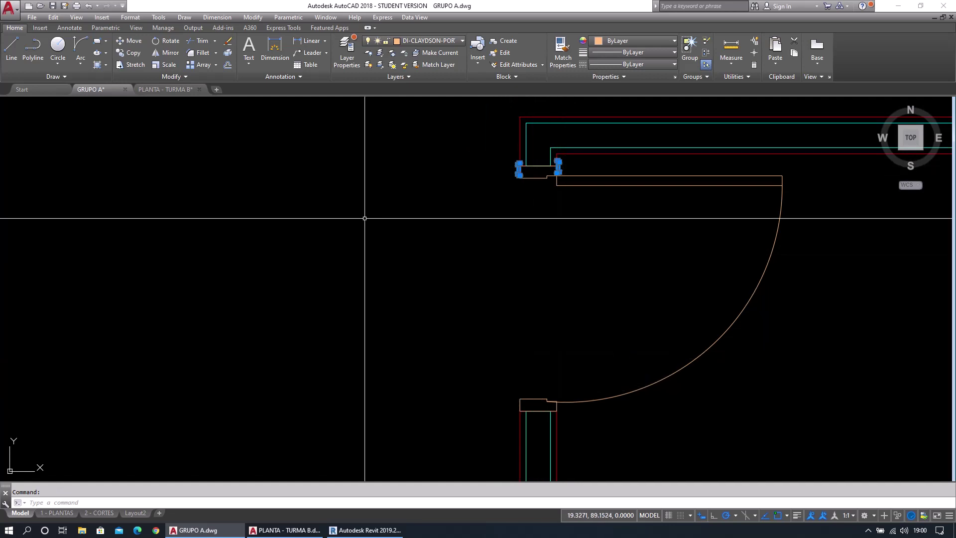
click(164, 52)
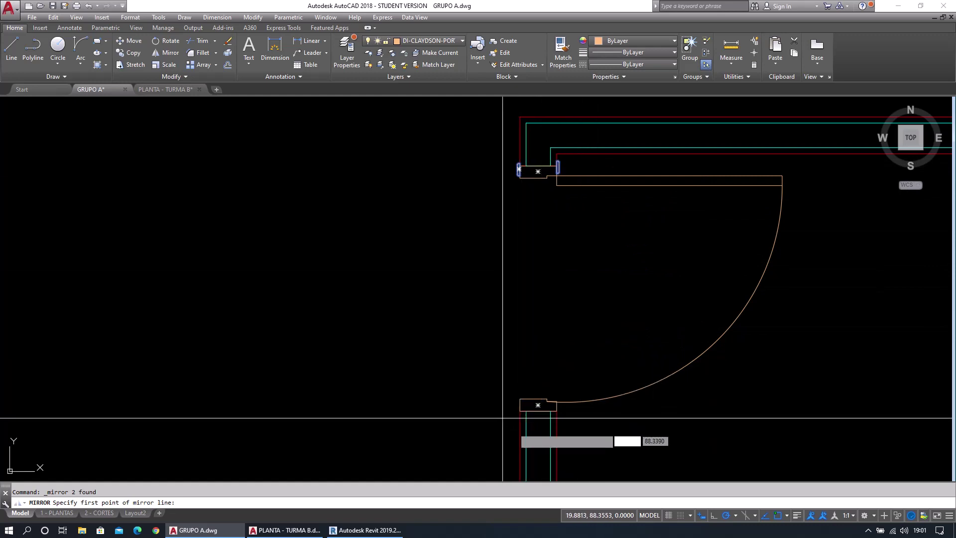
shift+right_click(533, 298)
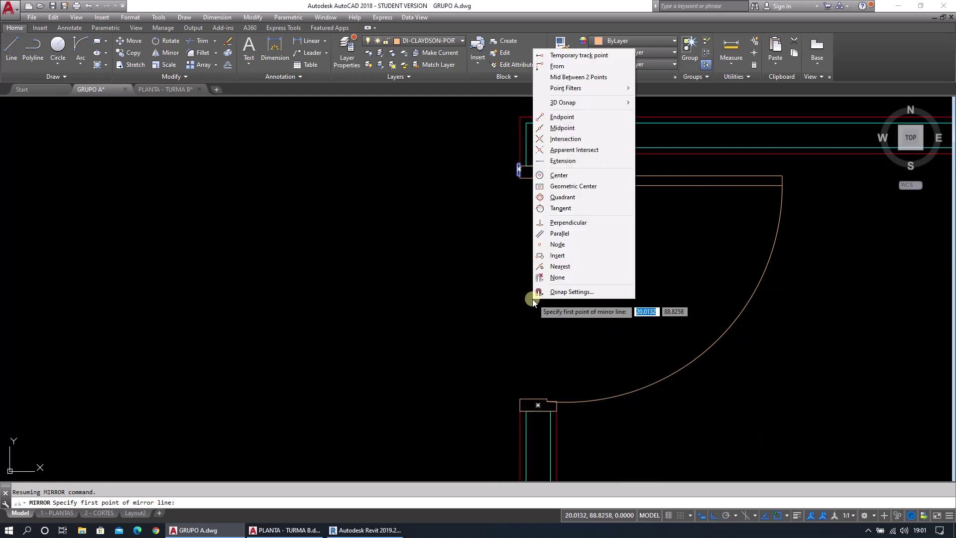
click(606, 77)
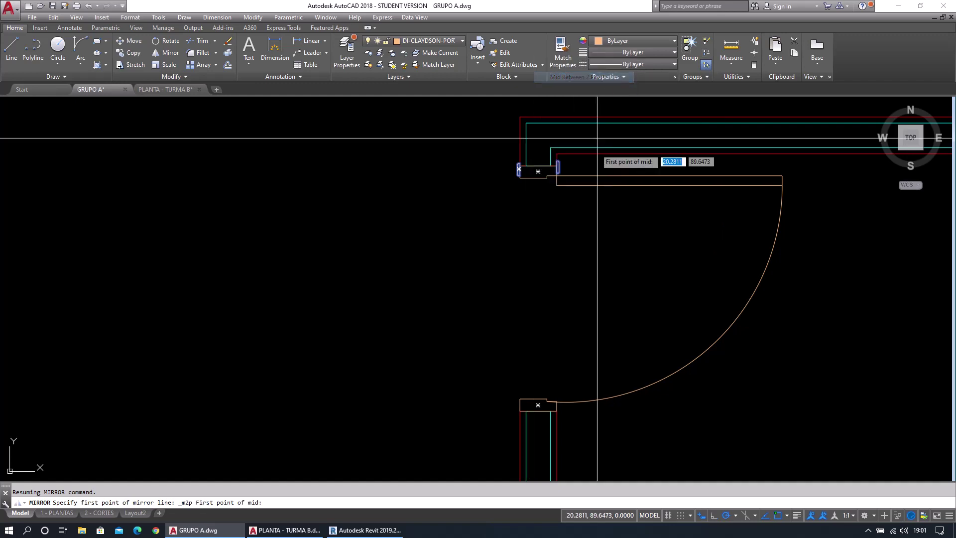
click(520, 178)
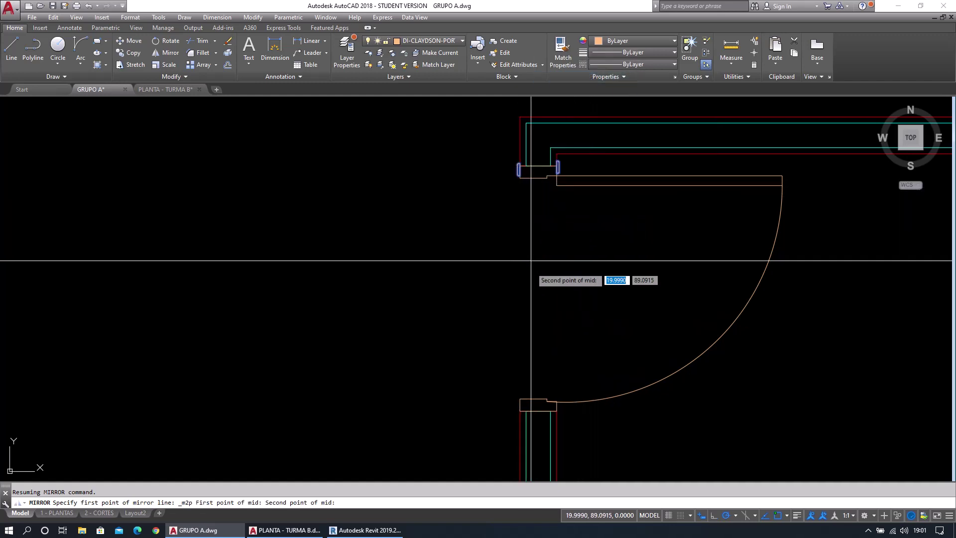
click(520, 399)
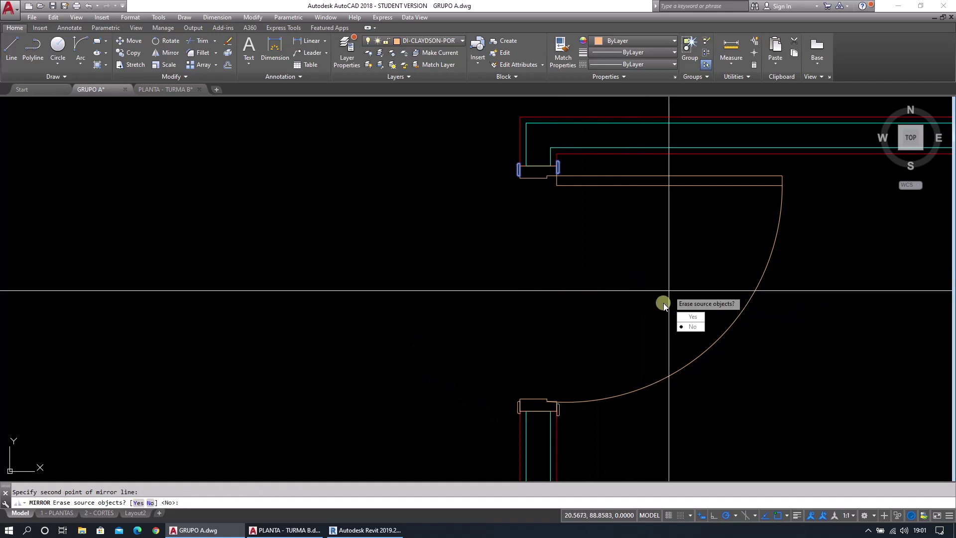
click(695, 330)
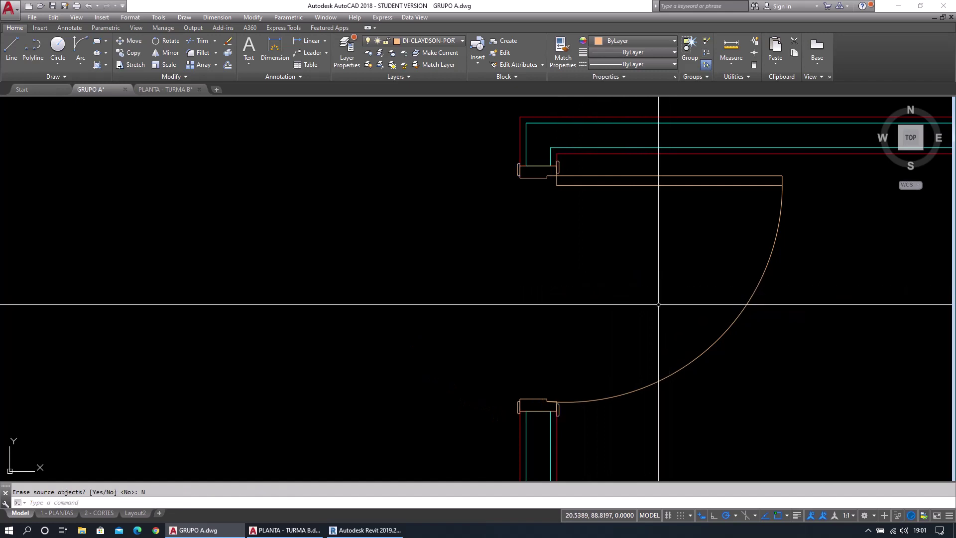
scroll(559, 413, up, 4)
scroll(604, 391, down, 3)
scroll(647, 391, up, 3)
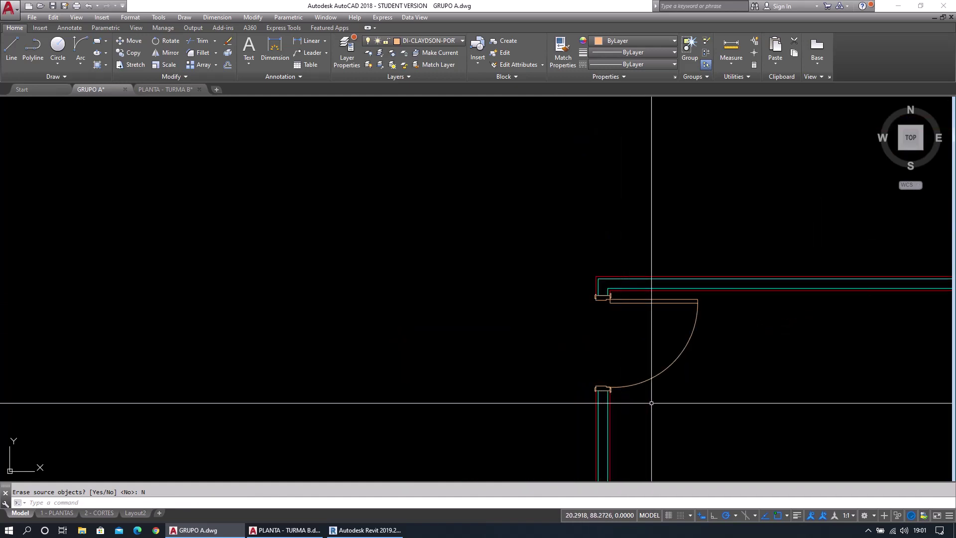
scroll(411, 405, up, 2)
scroll(452, 373, down, 4)
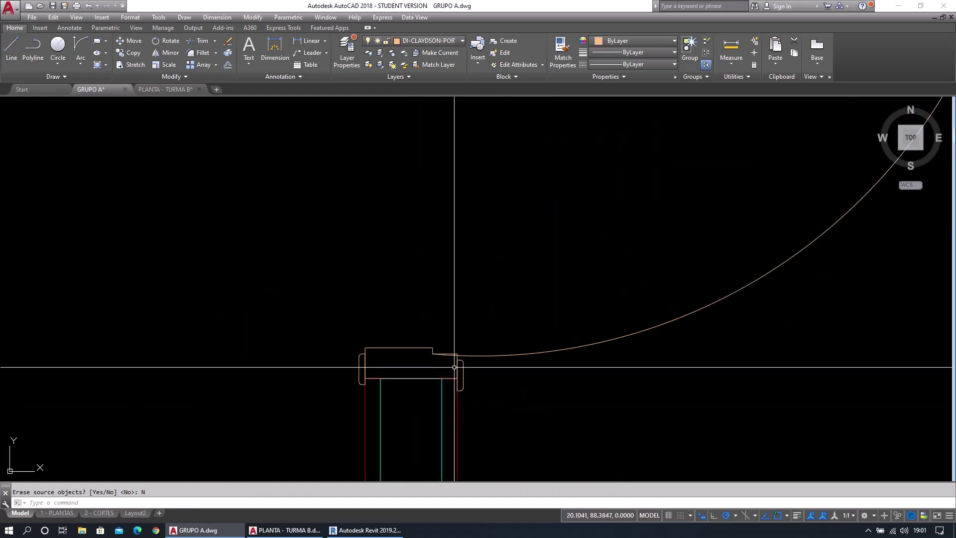
mouse_move(561, 382)
middle_down()
mouse_move(584, 383)
mouse_move(589, 367)
middle_up()
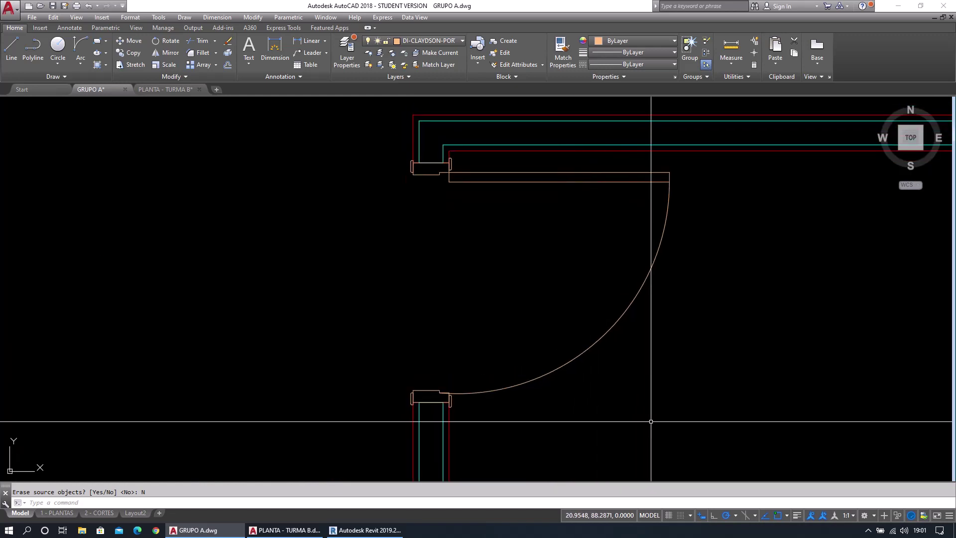
Switch to the Revit project and unlock the orientation of the VISTA 3D view around the dimensioned door.
click(383, 532)
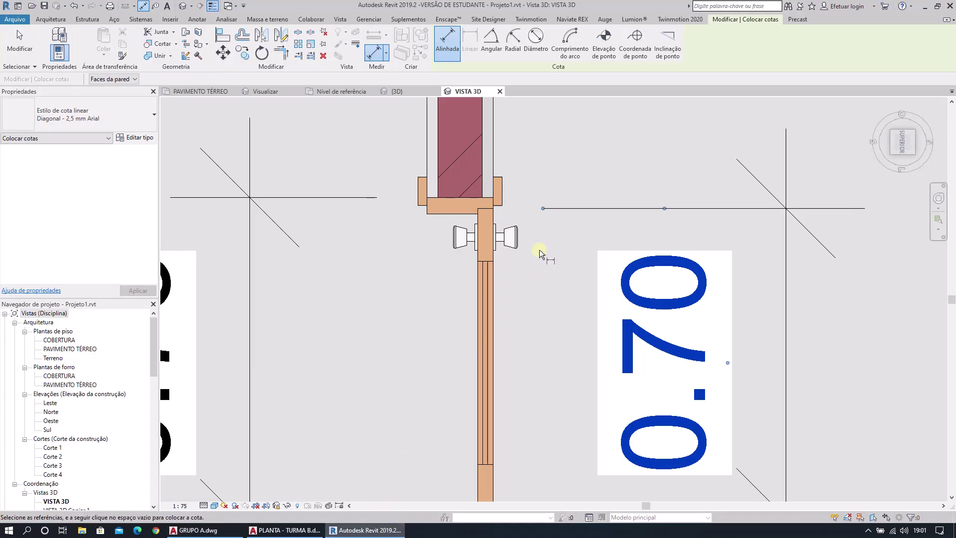
scroll(539, 251, down, 3)
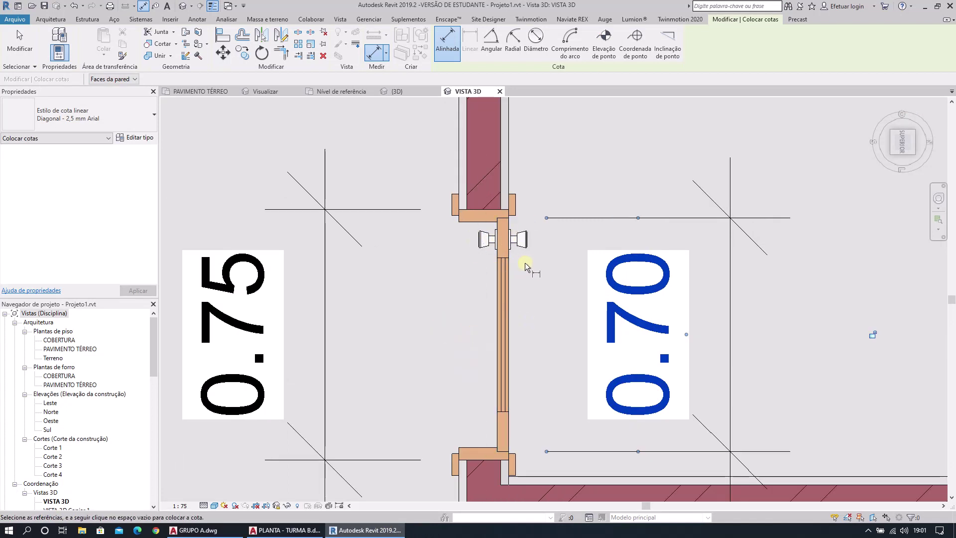
scroll(482, 315, down, 3)
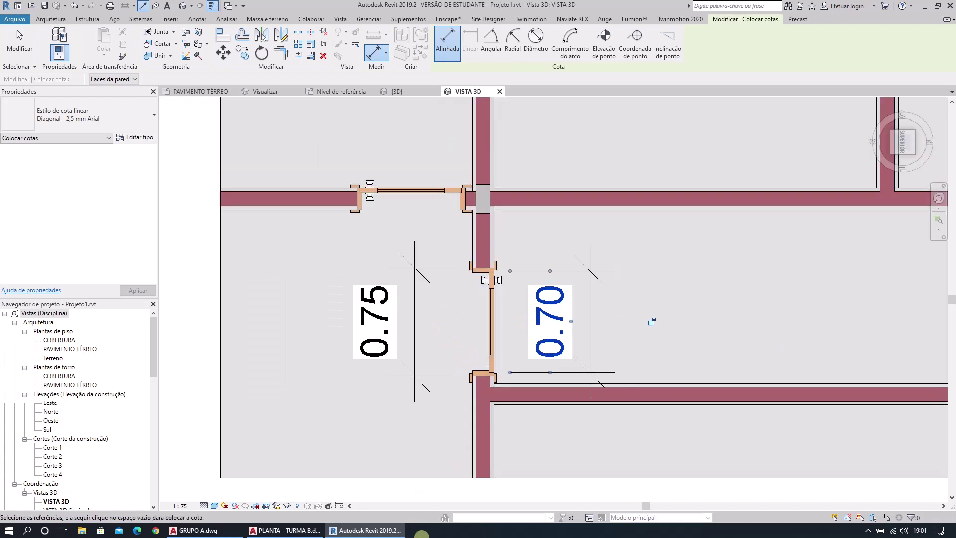
click(287, 506)
click(277, 505)
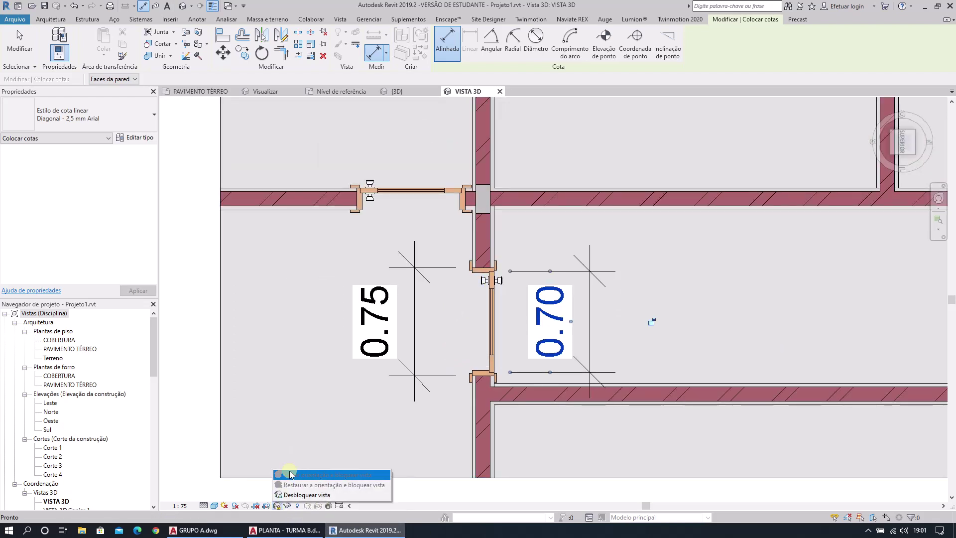
click(296, 495)
Orbit the 3D view to an angled view of the door frames and delete the 0.70 dimension beside the door.
scroll(433, 384, down, 3)
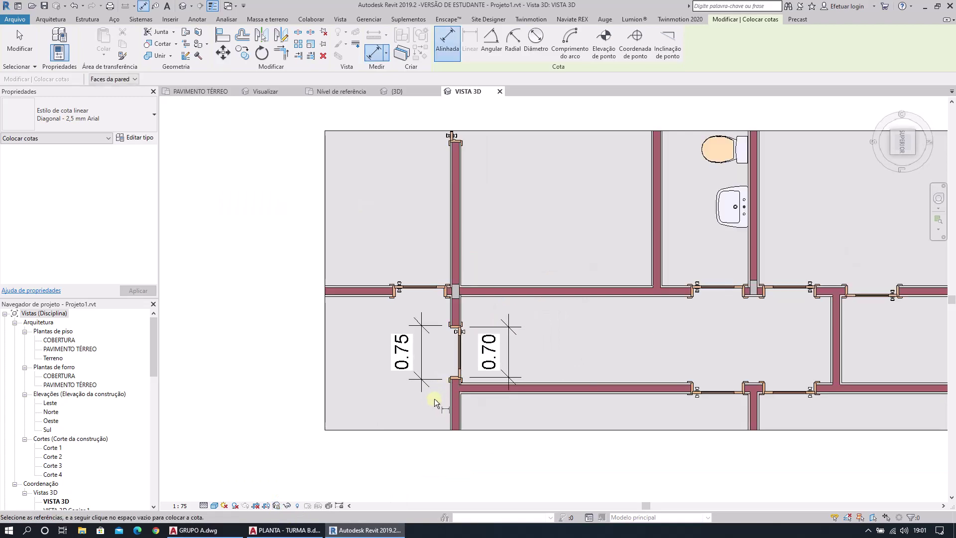
key(Escape)
key(Escape)
shift+middle_drag(390, 454, 488, 304)
scroll(501, 274, up, 4)
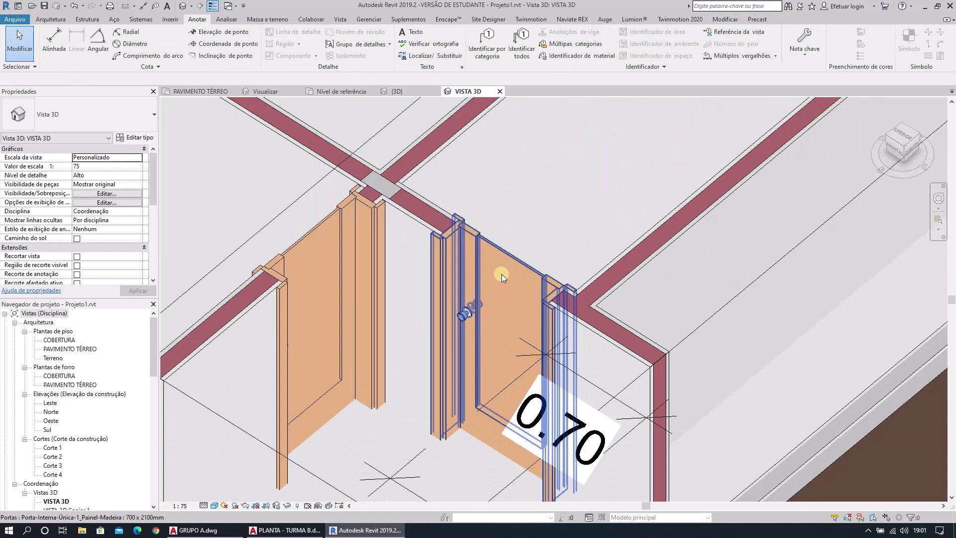
click(561, 423)
key(Delete)
scroll(561, 390, down, 3)
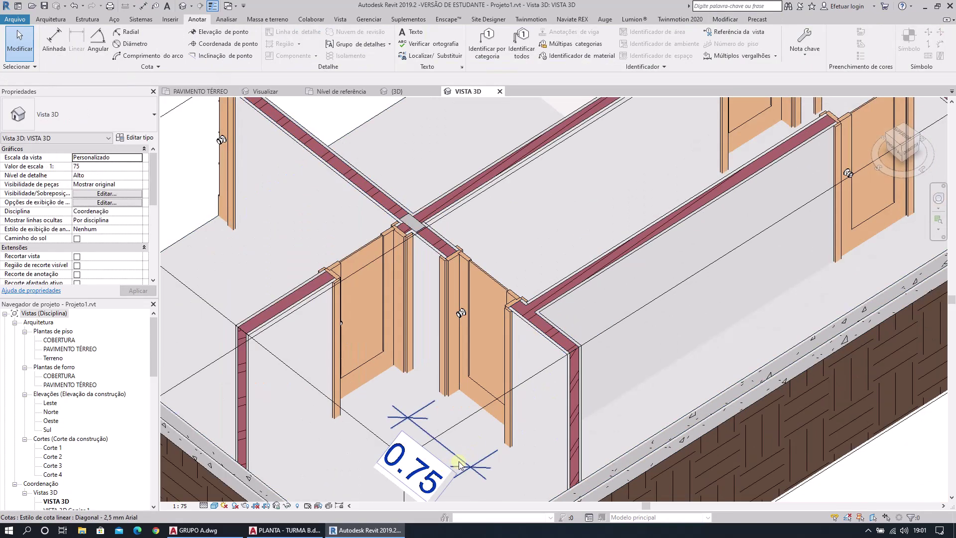
scroll(347, 276, up, 5)
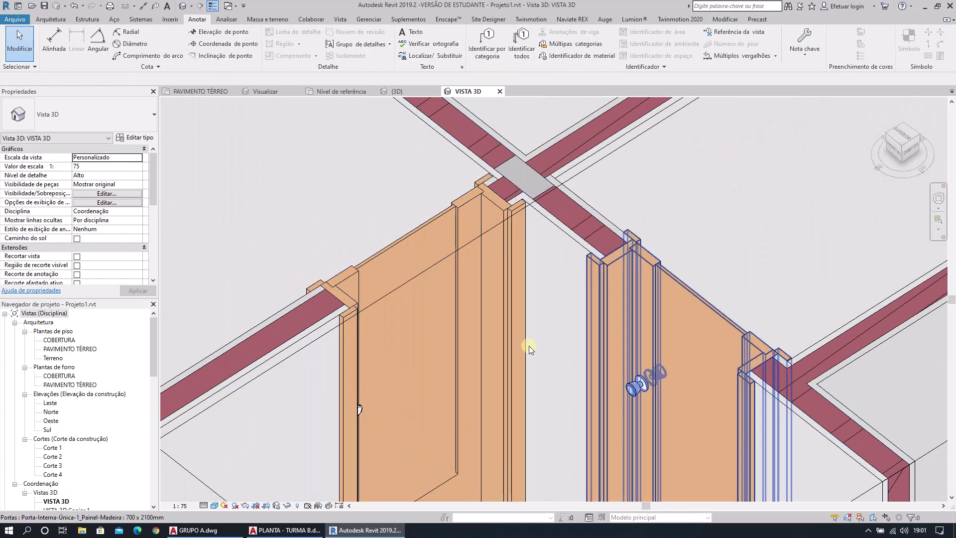
Switch to the GRUPO A drawing in AutoCAD and select the whole door: leaf, swing arc, both frames and all their trims.
click(204, 531)
scroll(480, 262, down, 2)
scroll(518, 260, up, 4)
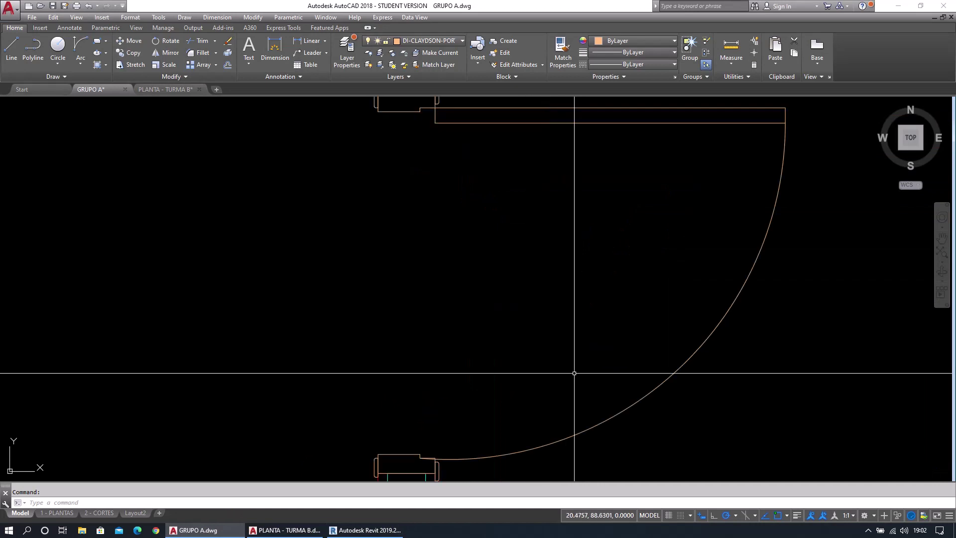
scroll(574, 373, down, 3)
click(682, 408)
click(542, 206)
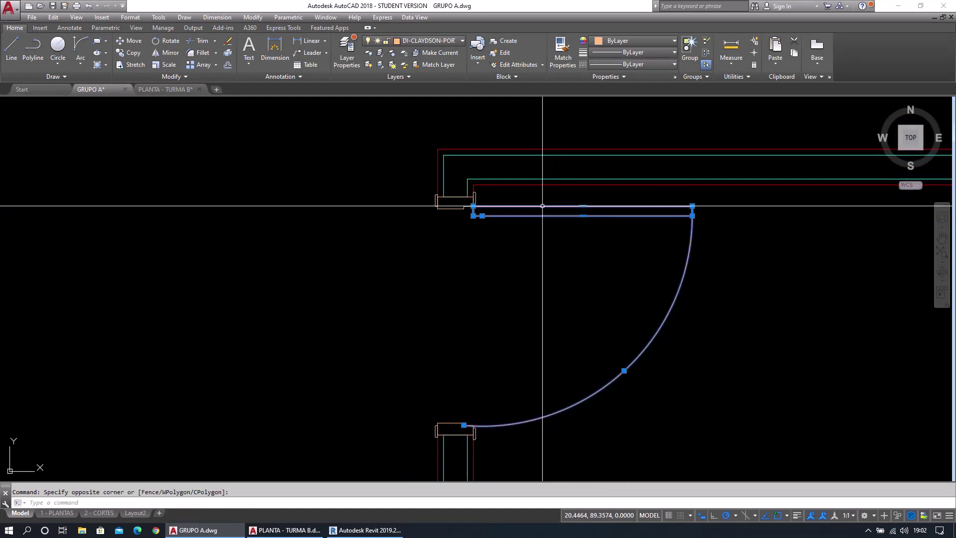
scroll(498, 199, up, 4)
click(511, 214)
click(331, 149)
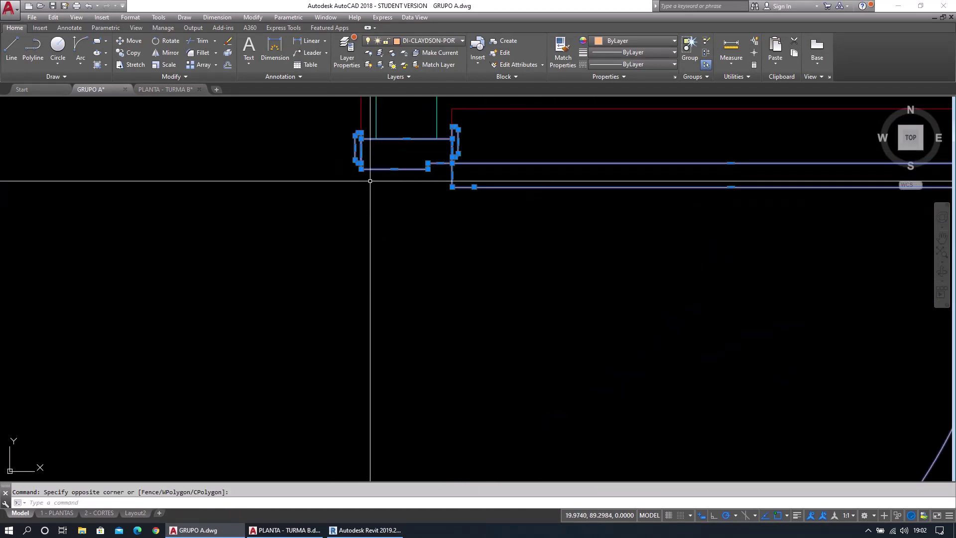
scroll(370, 181, down, 3)
scroll(441, 169, up, 3)
click(453, 145)
click(232, 214)
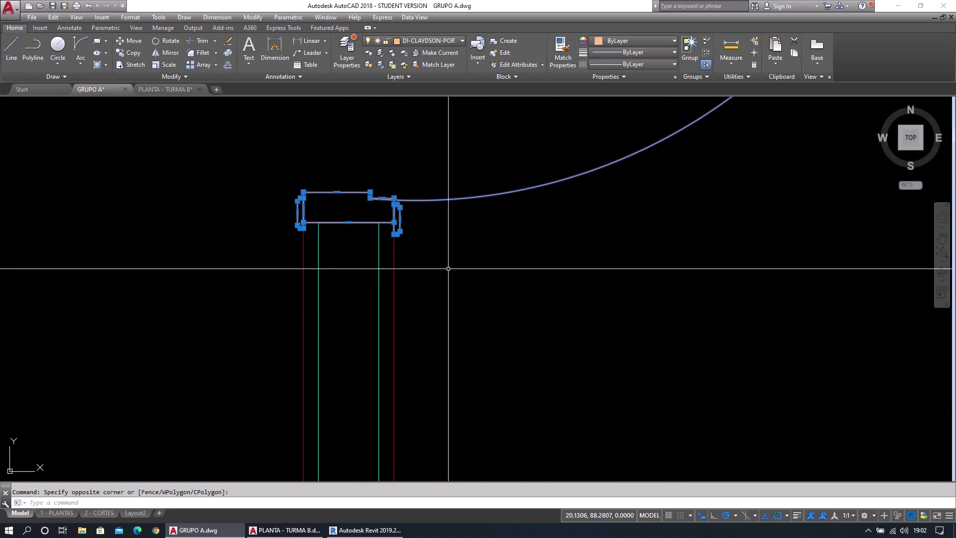
scroll(527, 396, down, 5)
scroll(520, 309, up, 2)
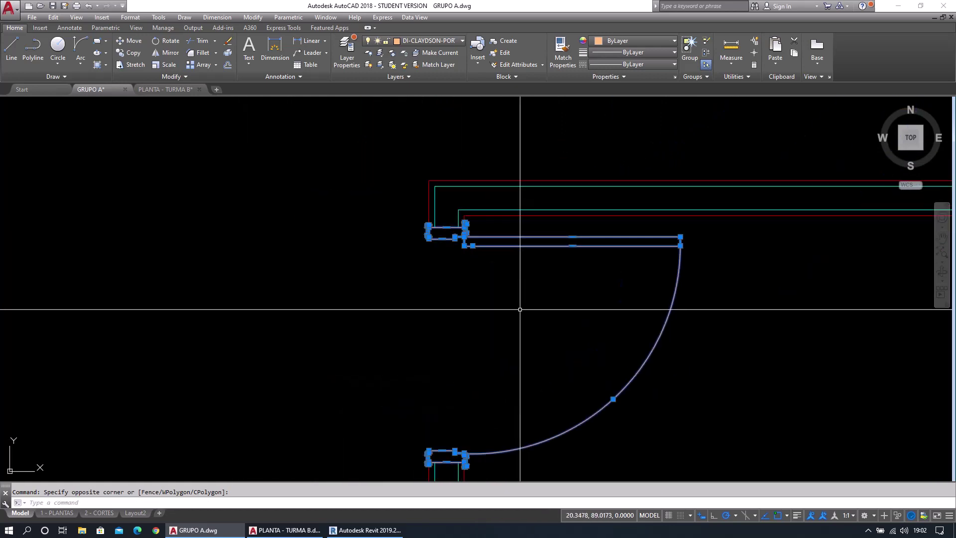
middle_drag(509, 341, 501, 297)
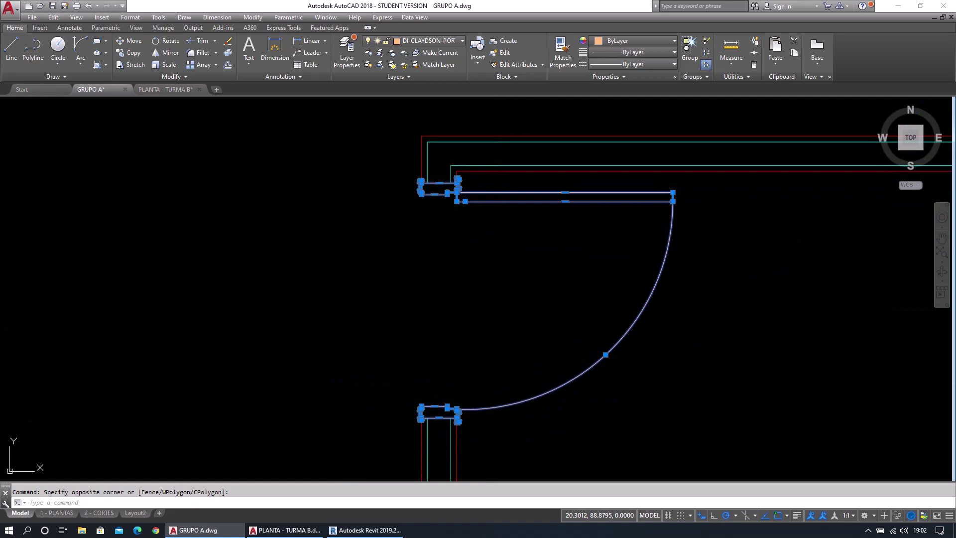
Define the selected door as block PORTA 100 - EXE, based at the upper frame's outer top corner, and open it in the Block Editor.
text(b)
key(Return)
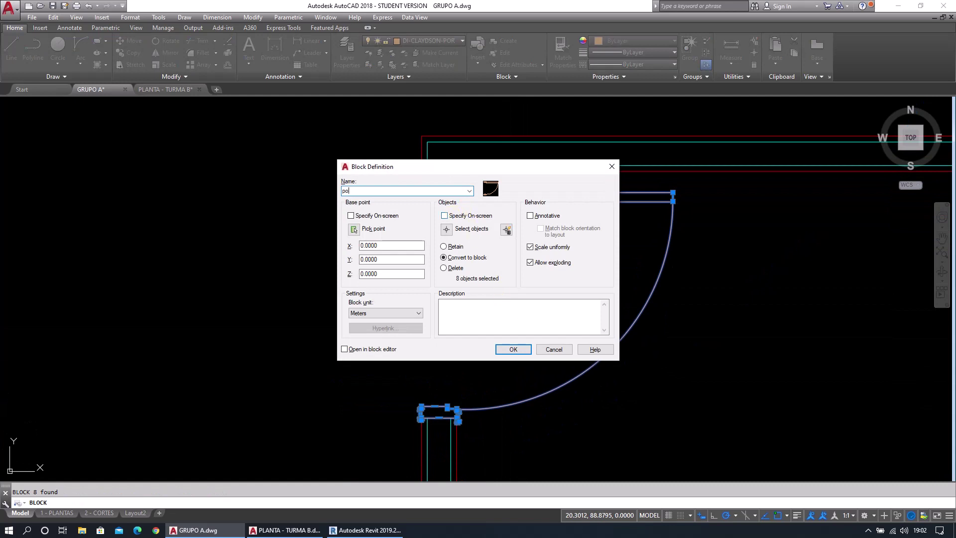
key(Caps_Lock)
text(PORTA 100 - EXE)
click(354, 229)
scroll(398, 209, up, 5)
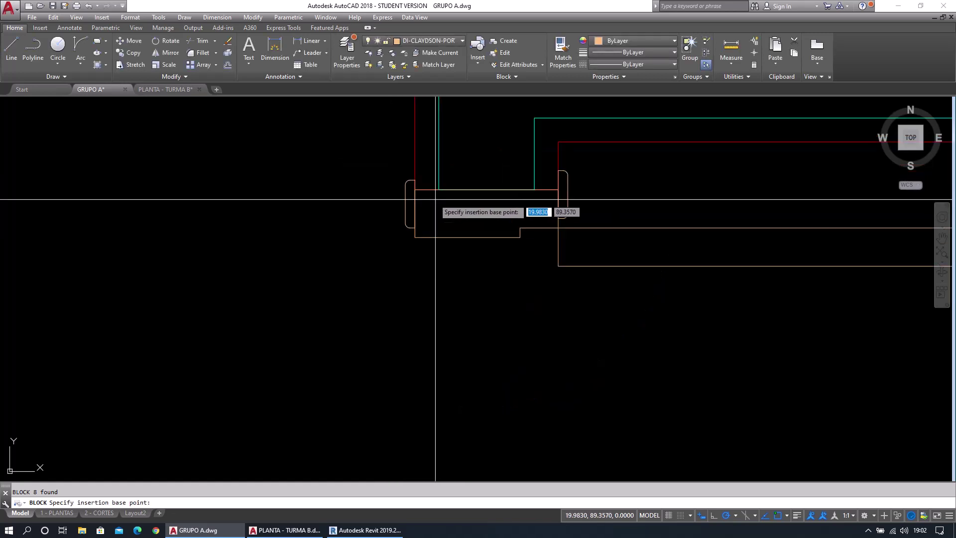
click(411, 188)
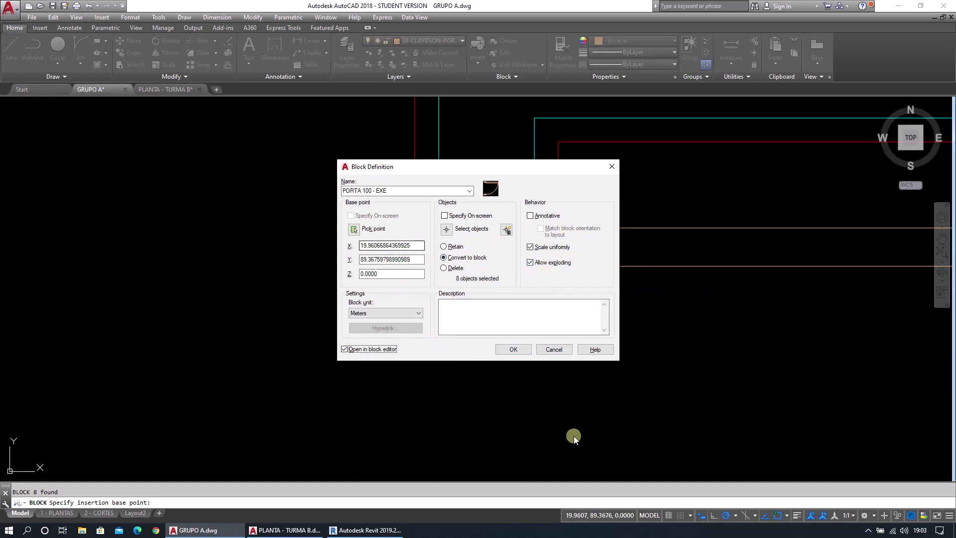
click(513, 350)
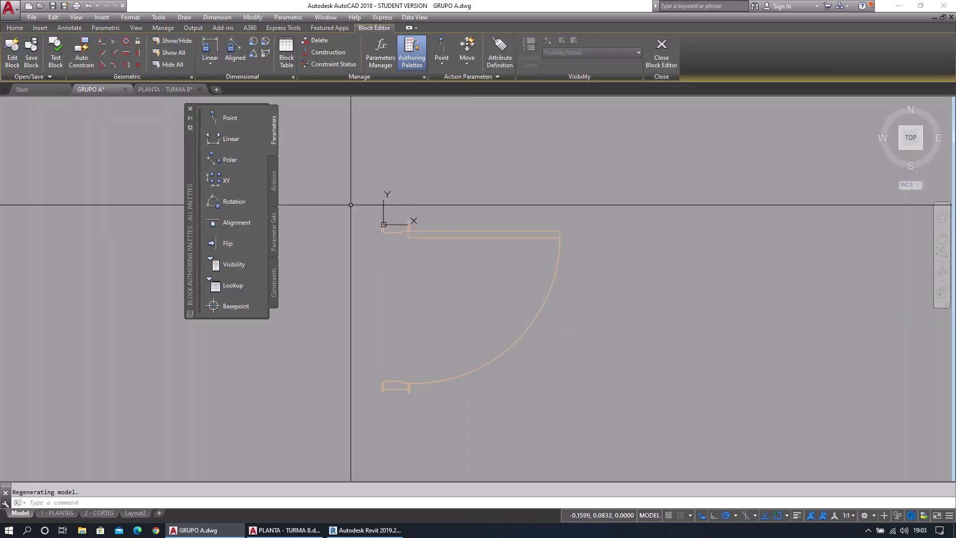
Move all of the door block's geometry to layer 0.
click(335, 190)
click(639, 433)
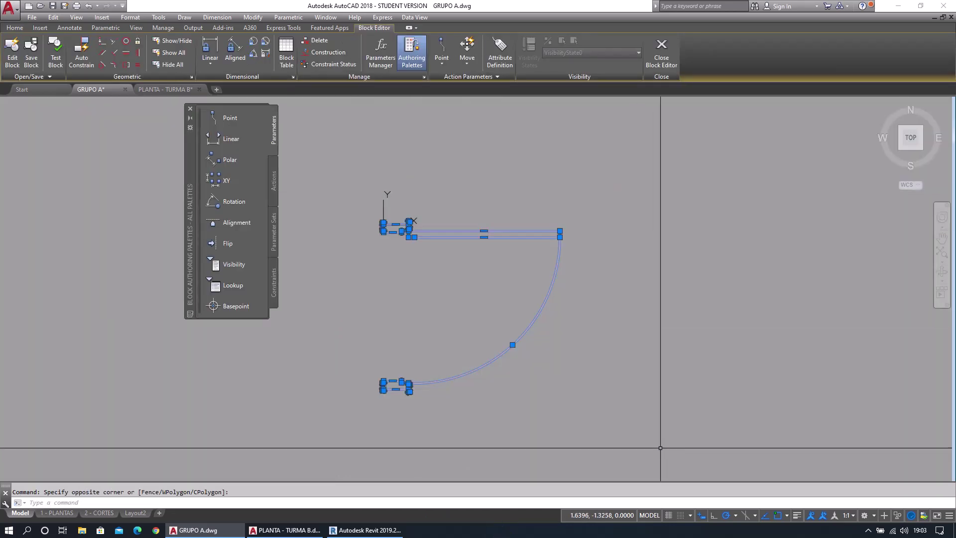
click(12, 29)
click(449, 42)
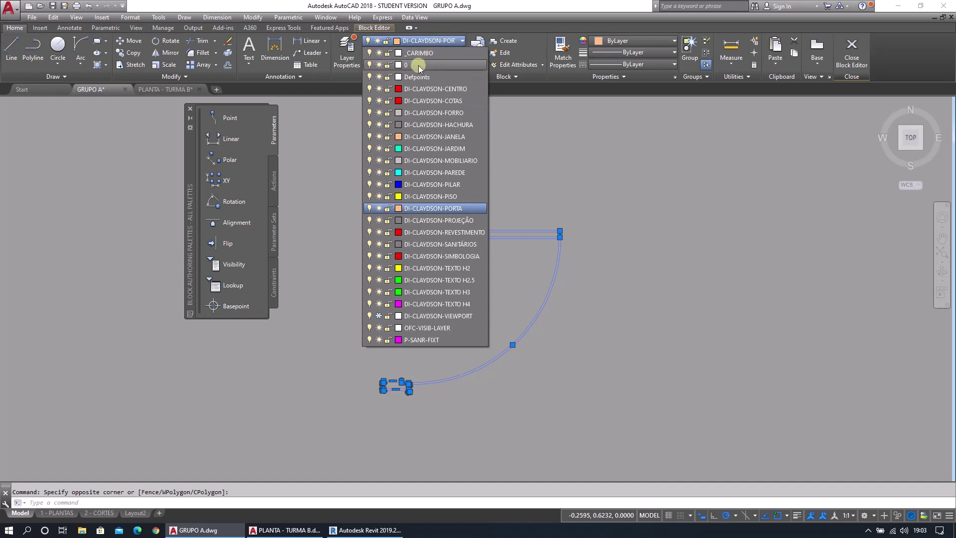
click(418, 65)
key(Escape)
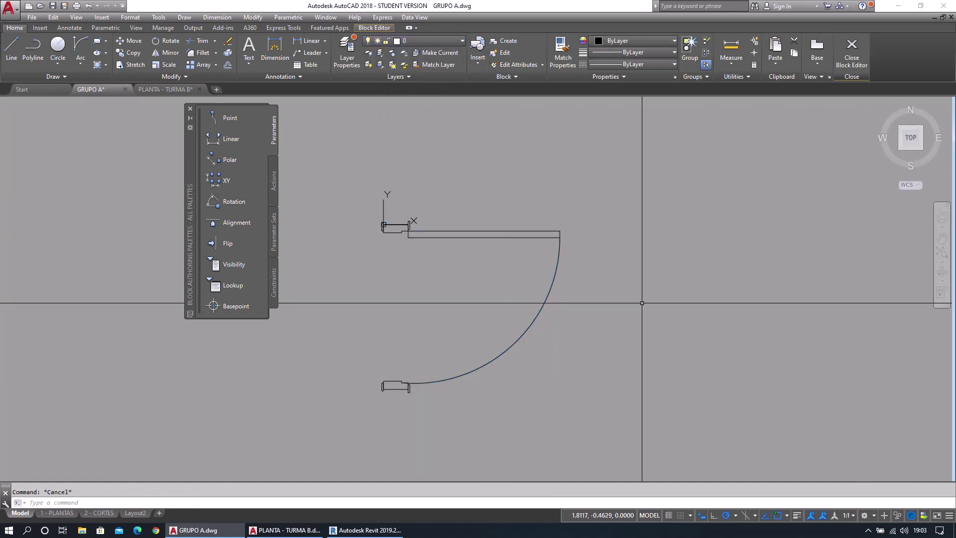
Check that all the block geometry is on layer 0, then save the changes to PORTA 100 - EXE and close the Block Editor.
click(309, 145)
click(655, 426)
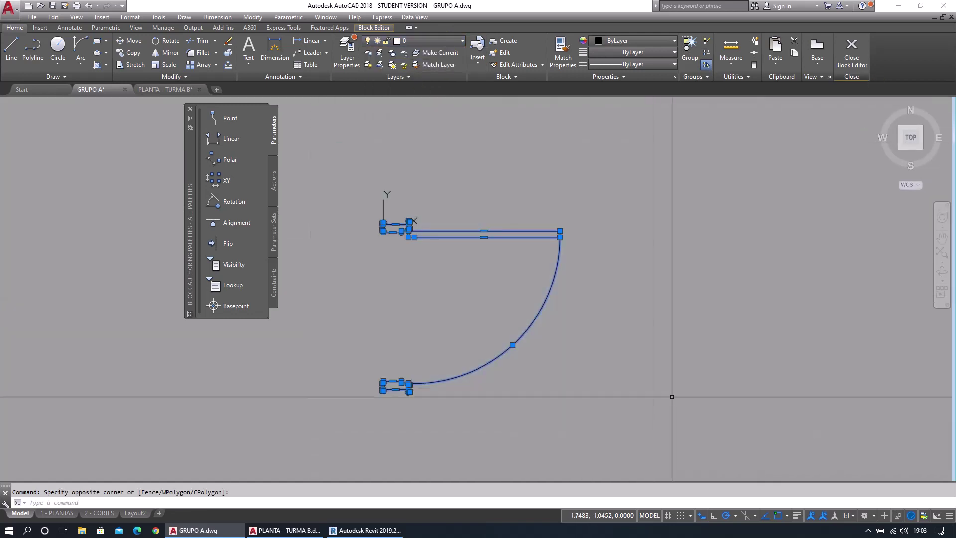
key(Escape)
click(851, 55)
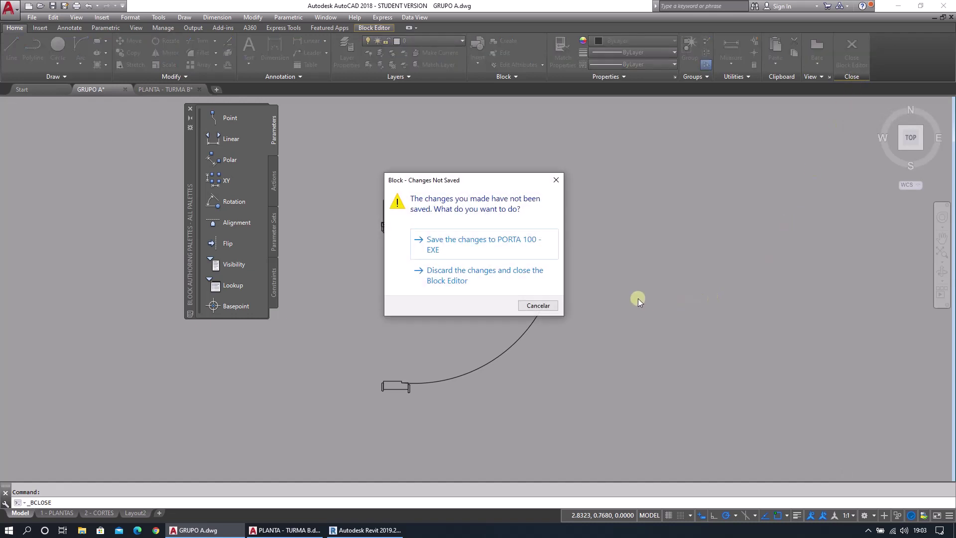
click(496, 253)
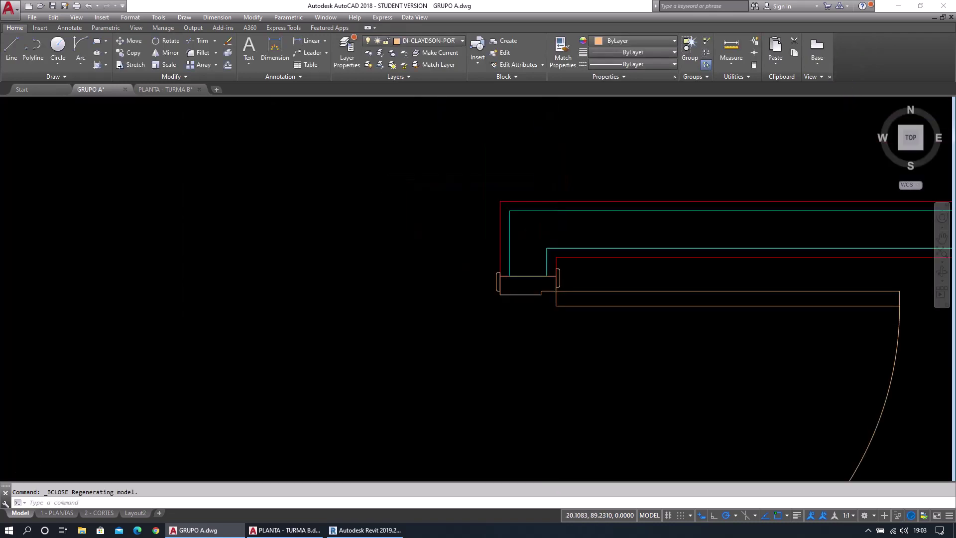
Try the door block in the plan on the red layer ending in -CENTRO.
click(643, 319)
click(608, 309)
mouse_move(608, 309)
middle_down()
mouse_move(548, 309)
mouse_move(528, 281)
middle_up()
scroll(549, 303, up, 2)
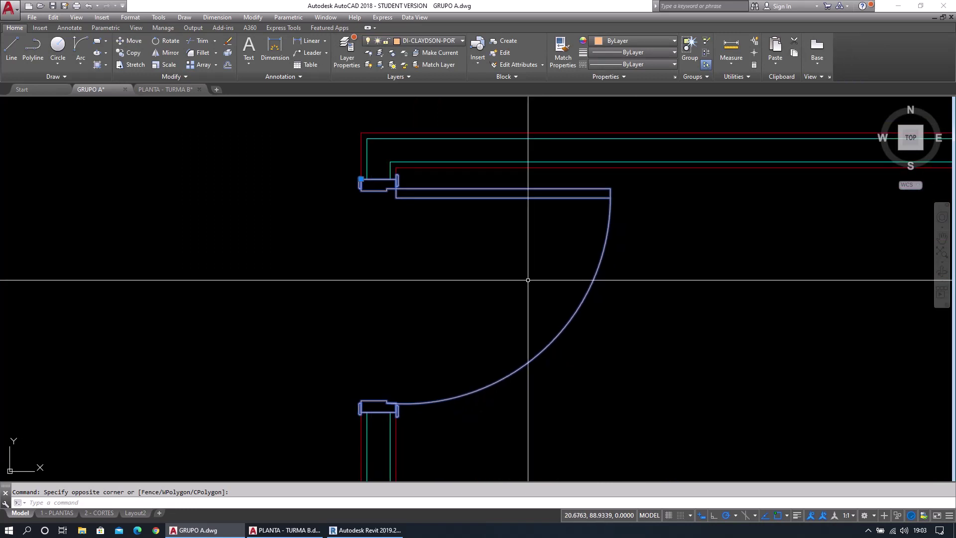
click(433, 39)
click(427, 92)
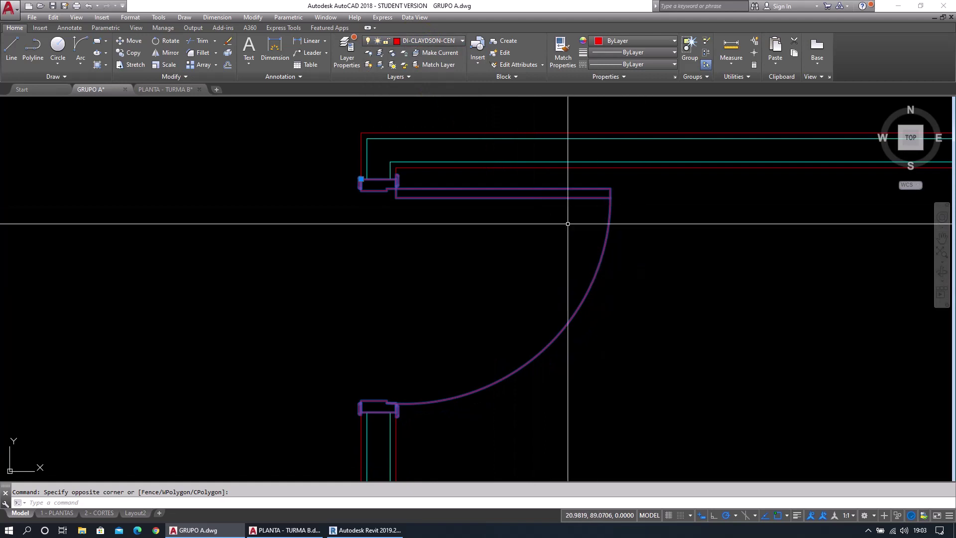
Assign the door block to the layer ending in -PORTA.
click(433, 40)
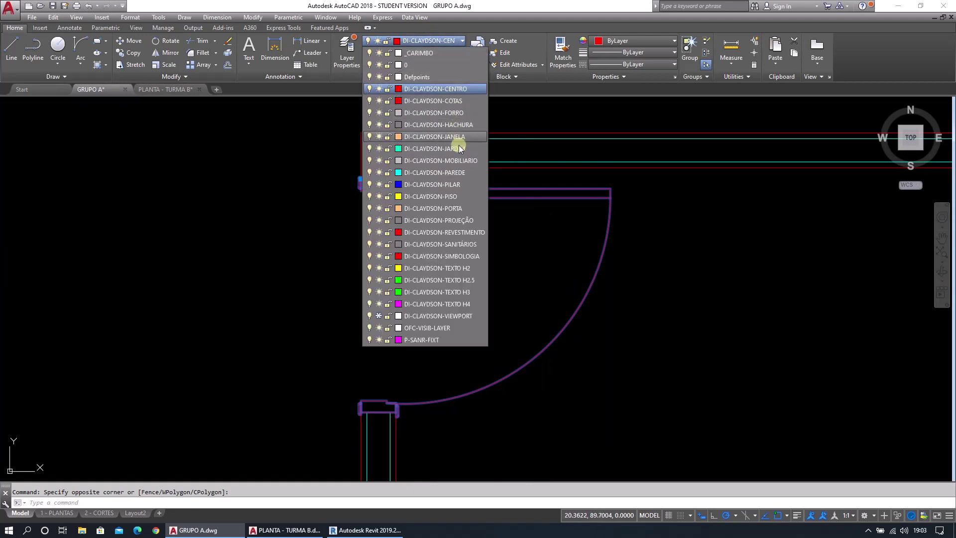
click(459, 208)
key(Escape)
scroll(674, 352, down, 4)
middle_drag(721, 350, 347, 251)
click(279, 268)
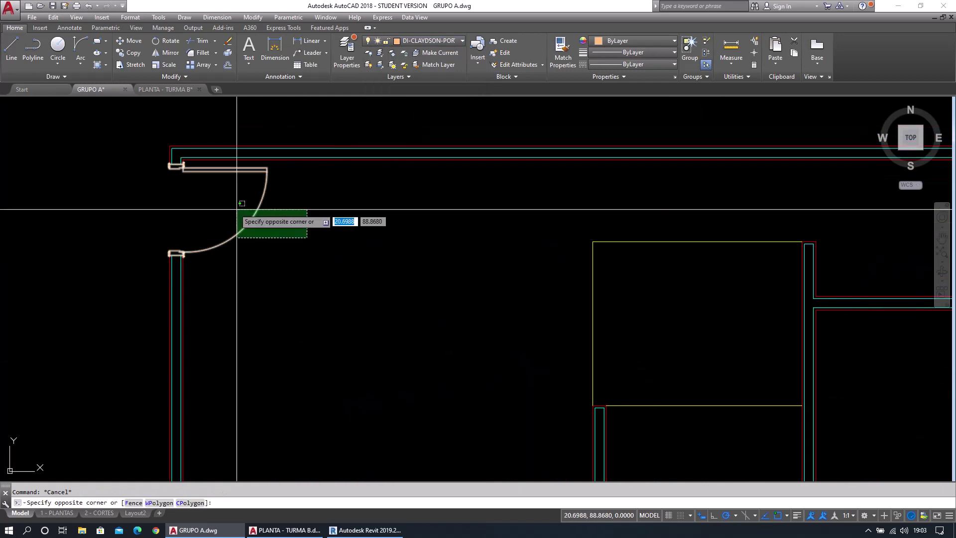
click(238, 213)
middle_drag(277, 271, 306, 297)
key(Escape)
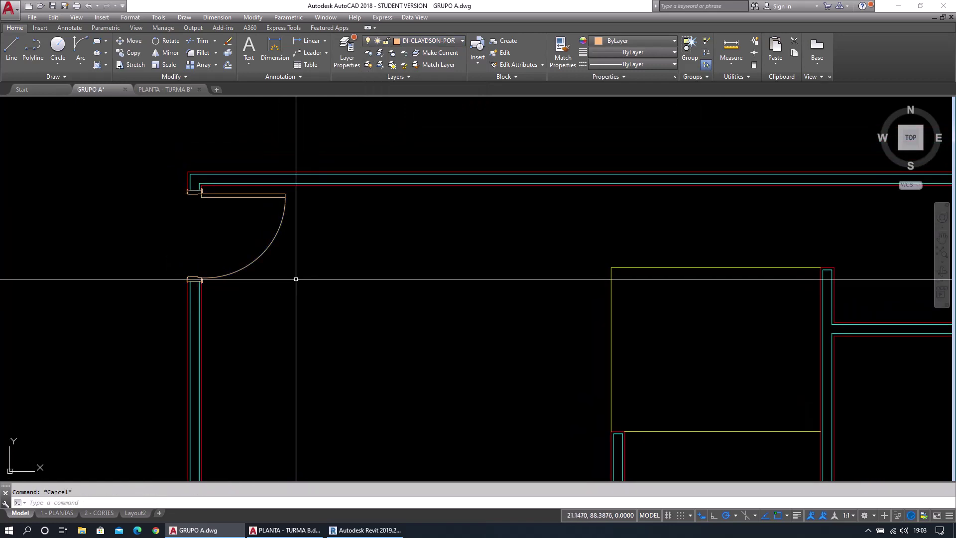
click(290, 265)
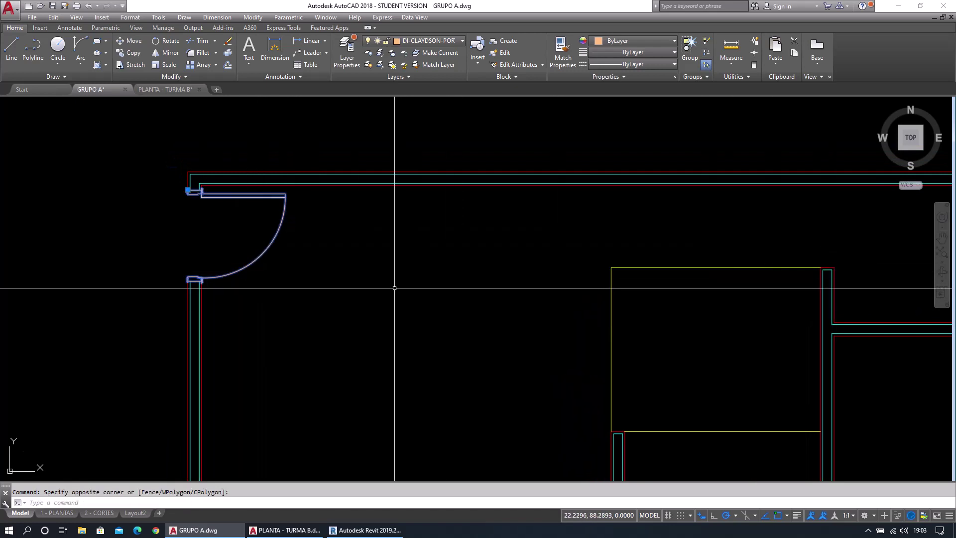
key(Escape)
click(337, 274)
click(251, 258)
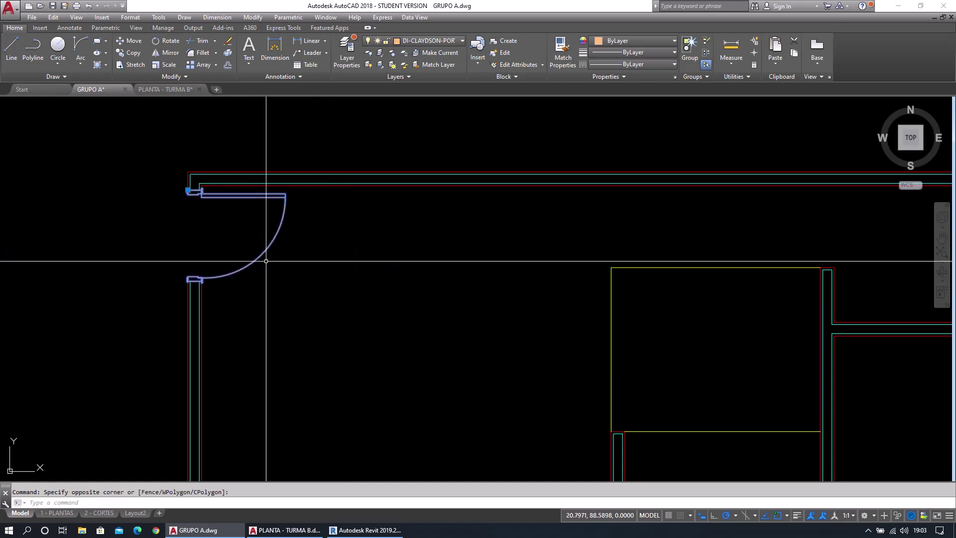
key(Escape)
scroll(274, 261, down, 4)
scroll(304, 269, up, 4)
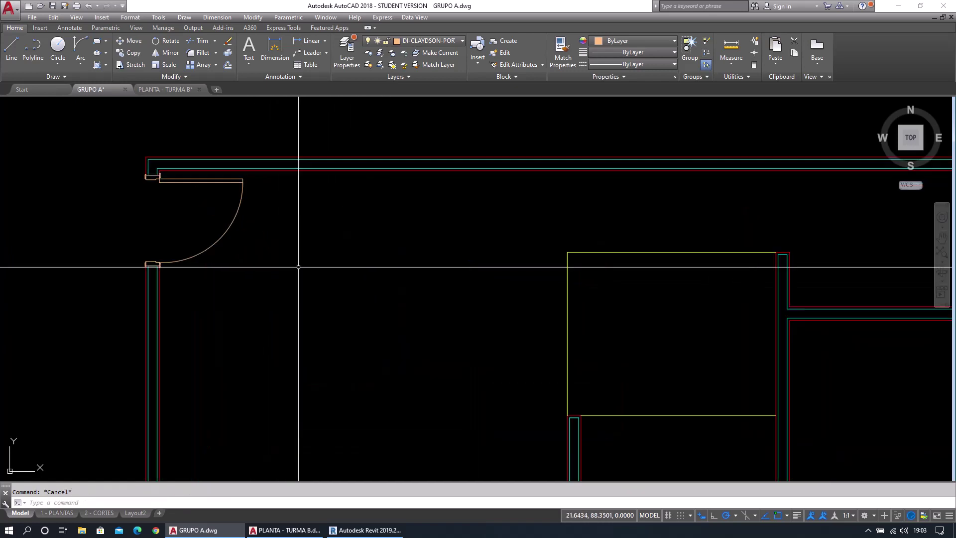
Copy the door block from its upper frame's inner top corner to the right face of the internal vertical wall, just below the upper exterior wall.
click(274, 243)
click(218, 260)
text(co)
key(Return)
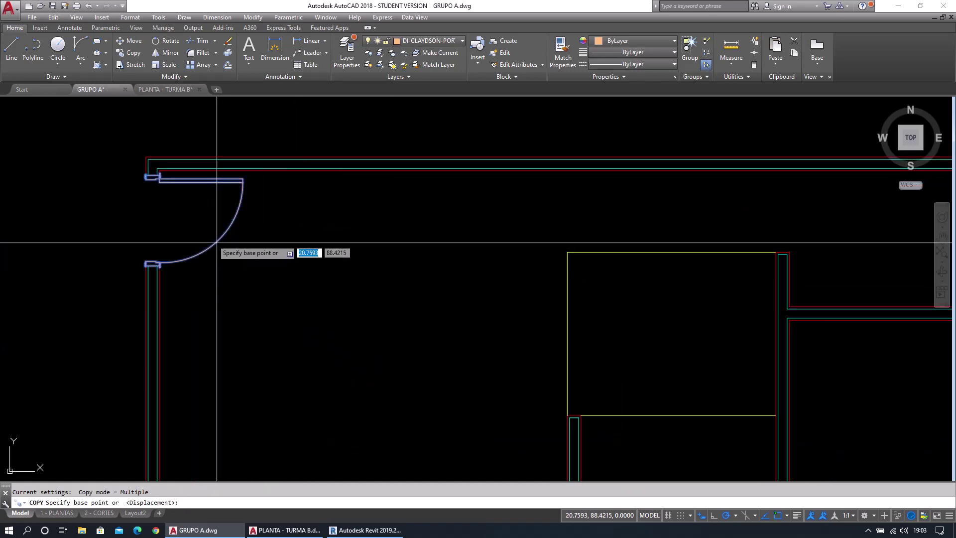
scroll(184, 299, up, 6)
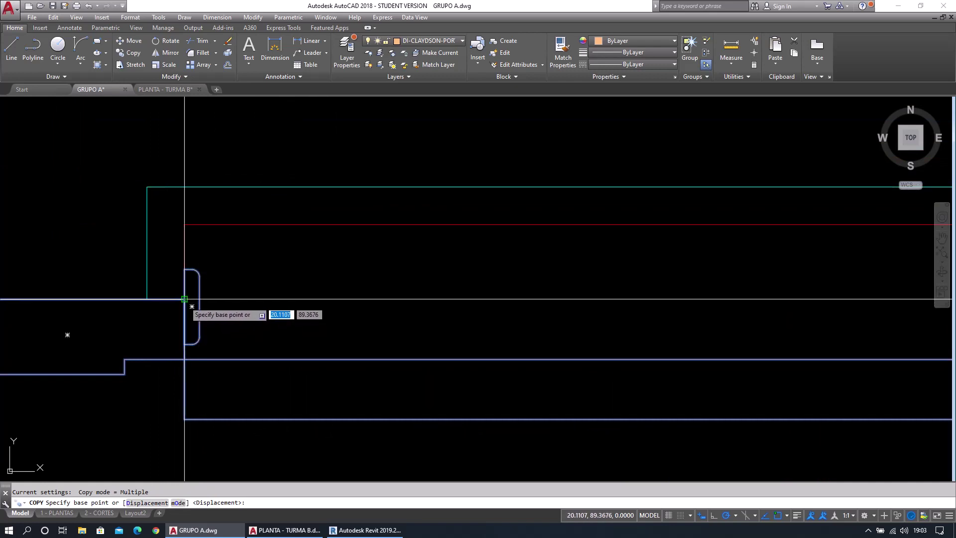
click(184, 306)
scroll(299, 284, down, 6)
scroll(253, 250, up, 1)
scroll(277, 255, up, 4)
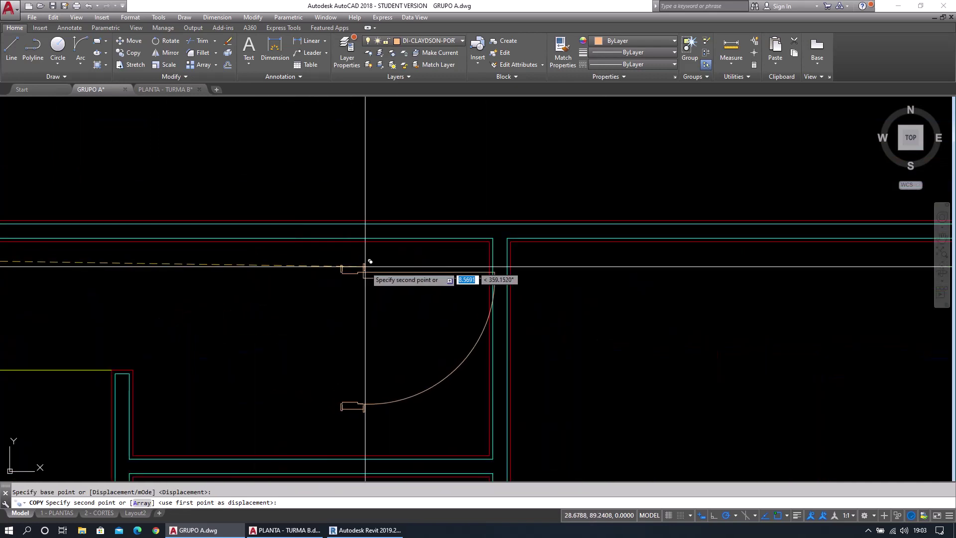
click(511, 248)
key(Escape)
key(Escape)
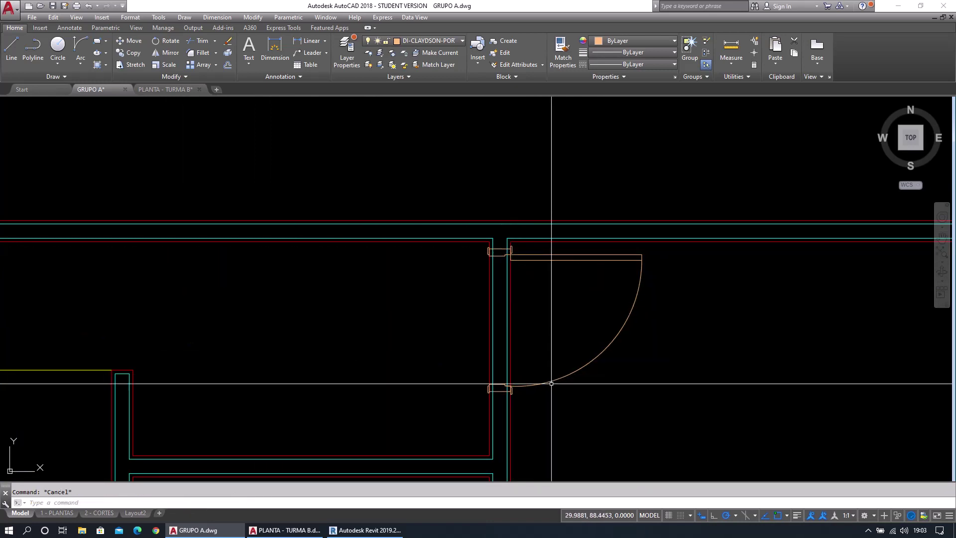
middle_drag(551, 383, 531, 357)
scroll(527, 394, down, 2)
middle_drag(527, 394, 646, 398)
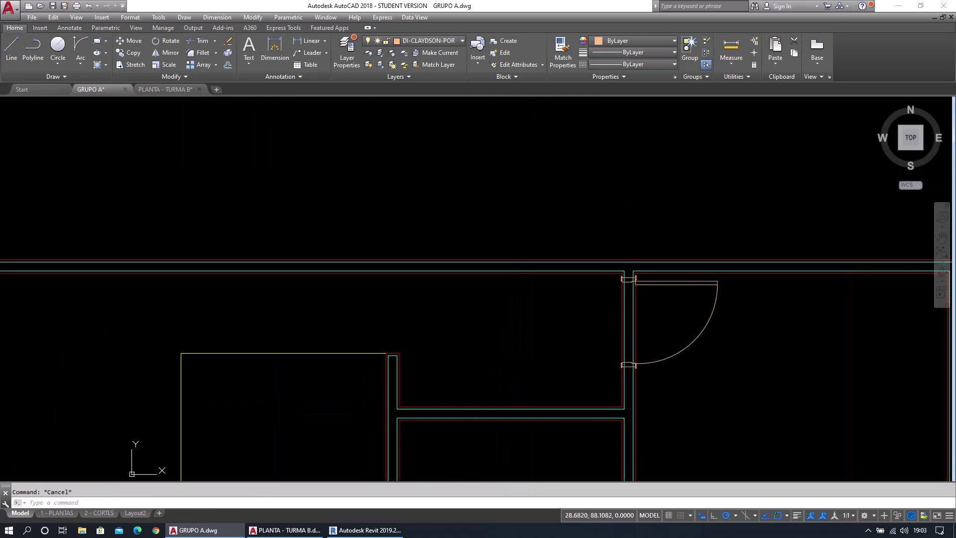
middle_drag(640, 363, 595, 350)
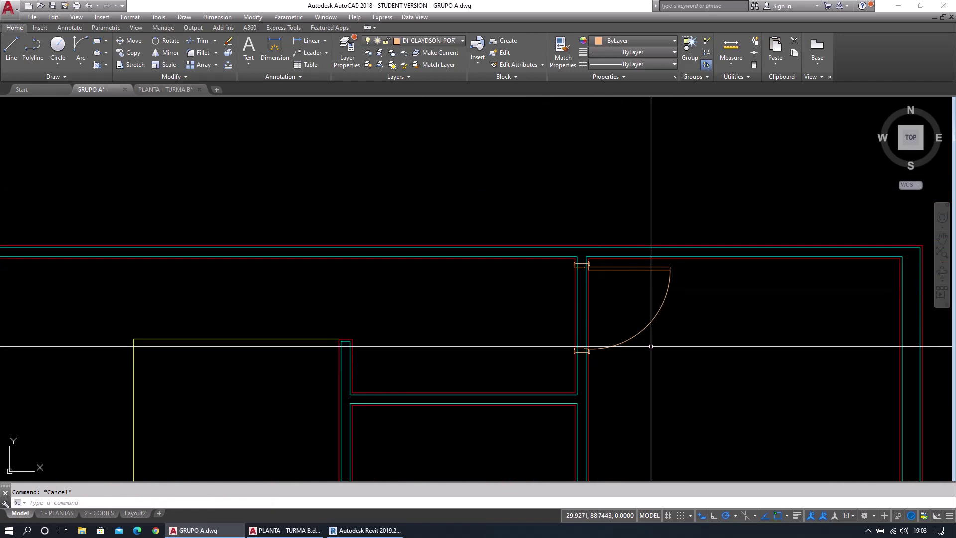
scroll(646, 324, up, 3)
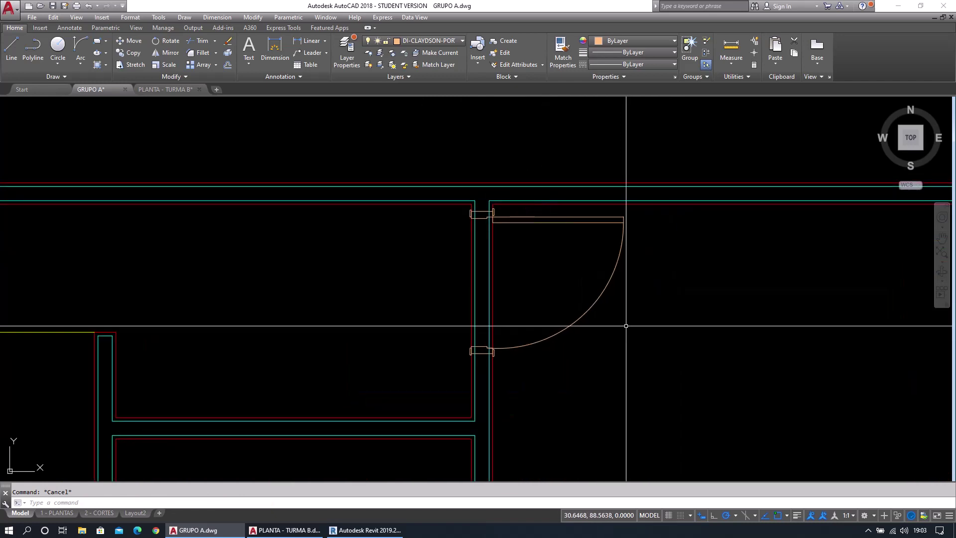
mouse_move(623, 324)
middle_down()
mouse_move(588, 293)
mouse_move(595, 314)
middle_up()
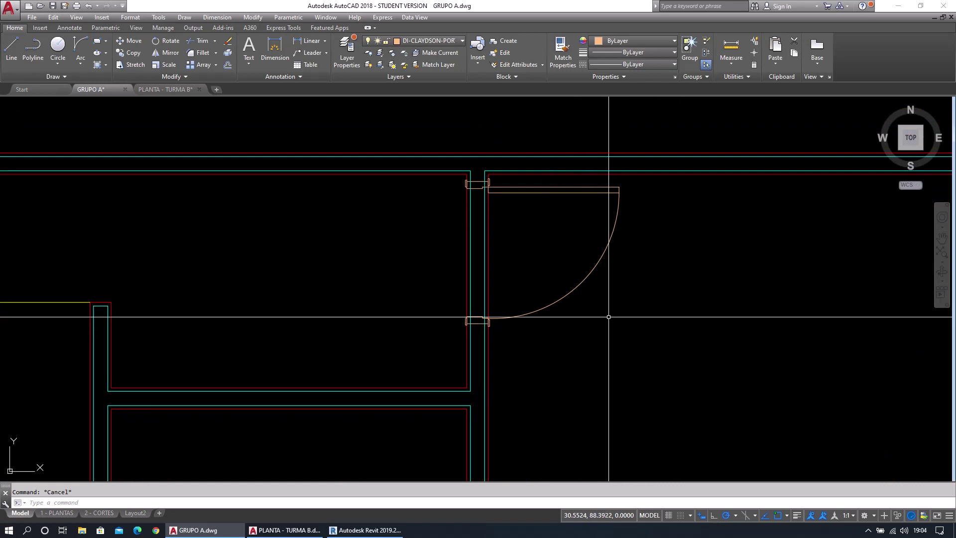
click(604, 278)
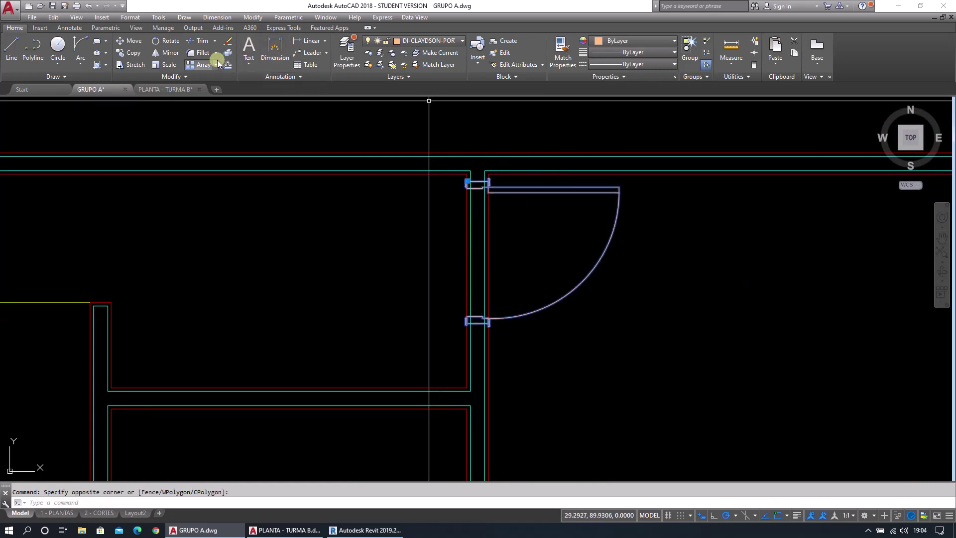
key(Escape)
scroll(520, 264, up, 2)
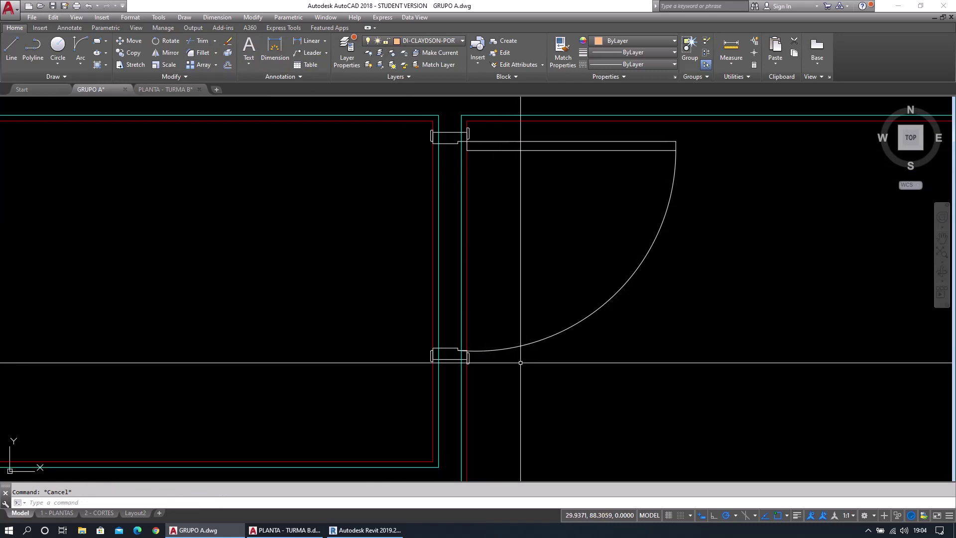
click(352, 294)
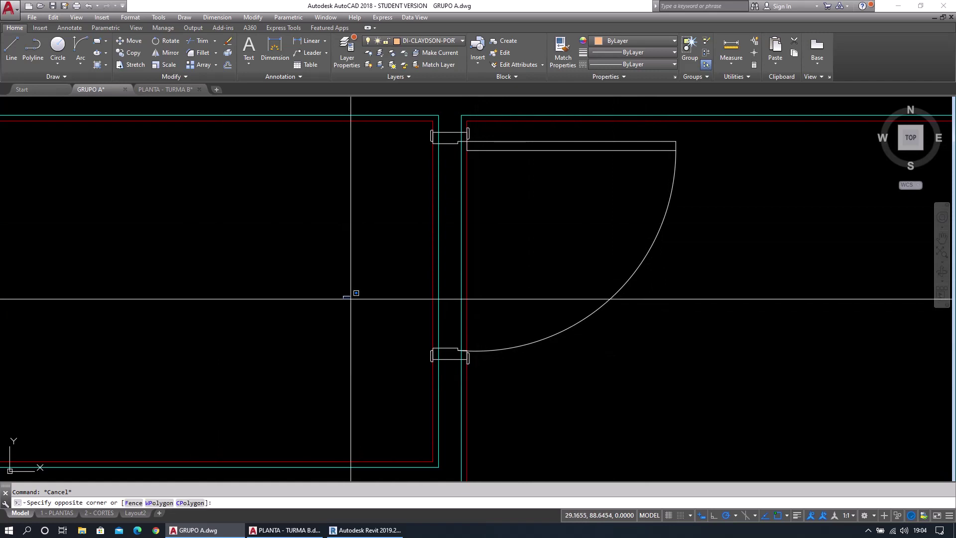
click(544, 395)
key(Escape)
click(385, 312)
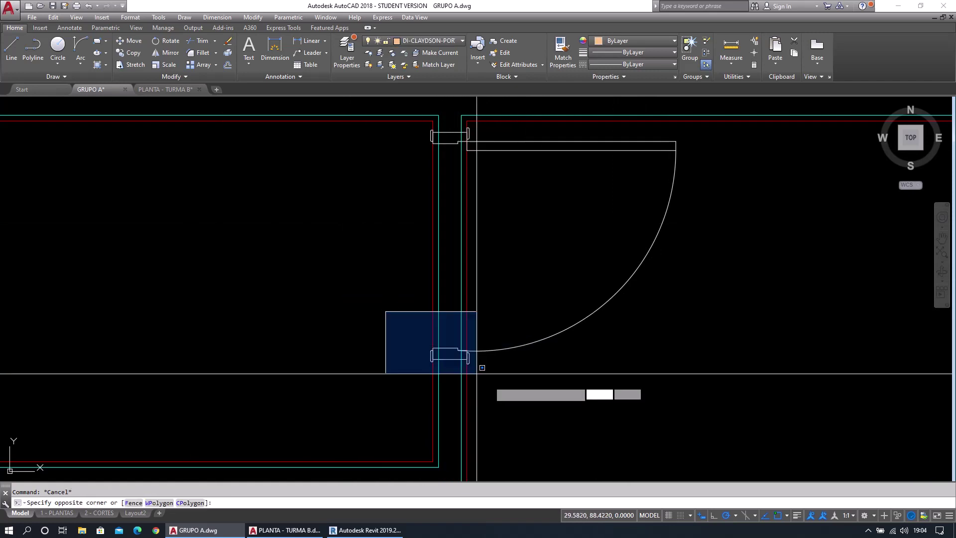
click(477, 376)
key(Escape)
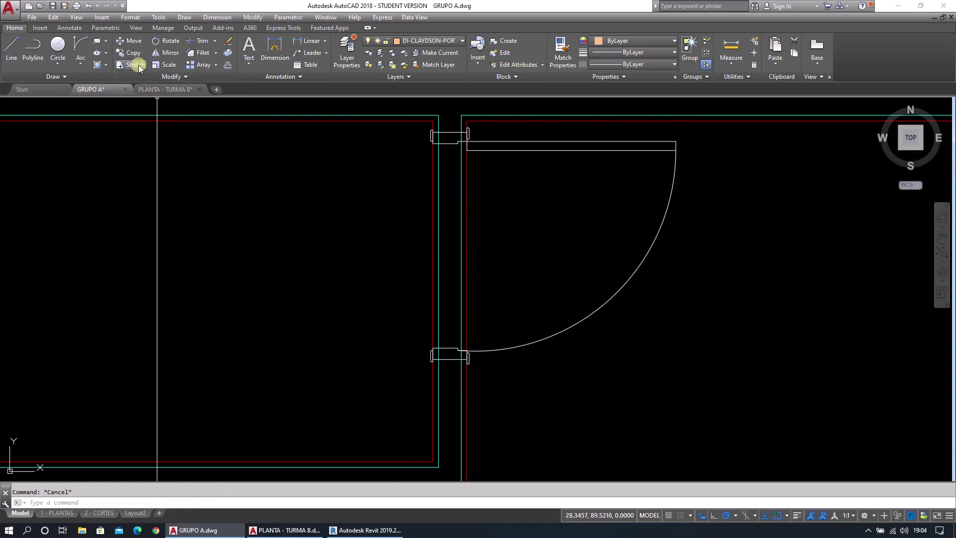
Stretch the free end of the copied door's leaf and swing arc 0.1 horizontally toward the wall, with Ortho on.
click(777, 346)
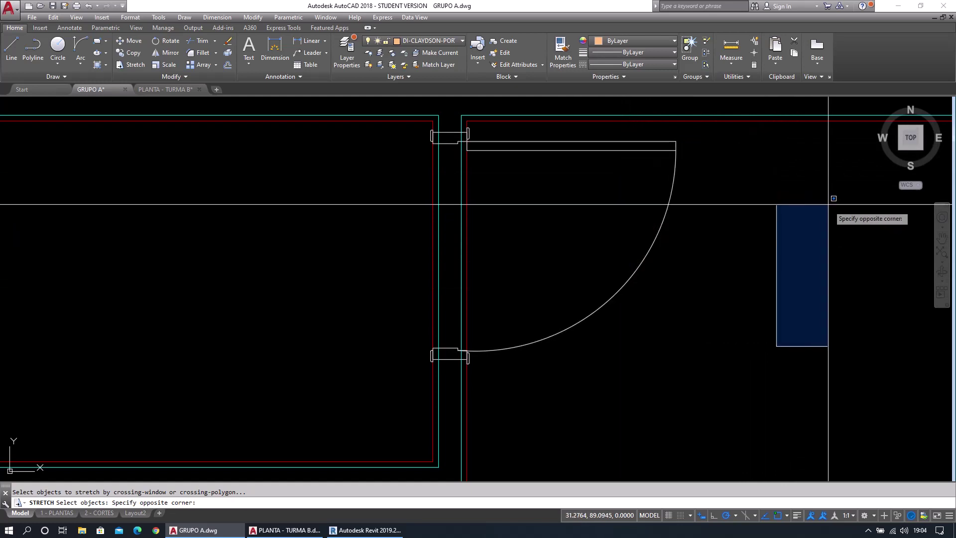
click(608, 129)
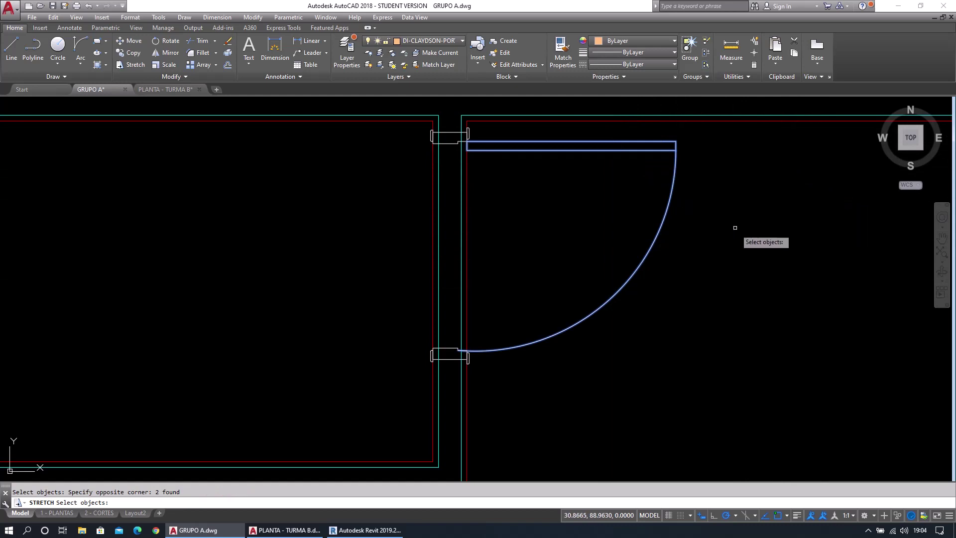
click(772, 277)
click(648, 130)
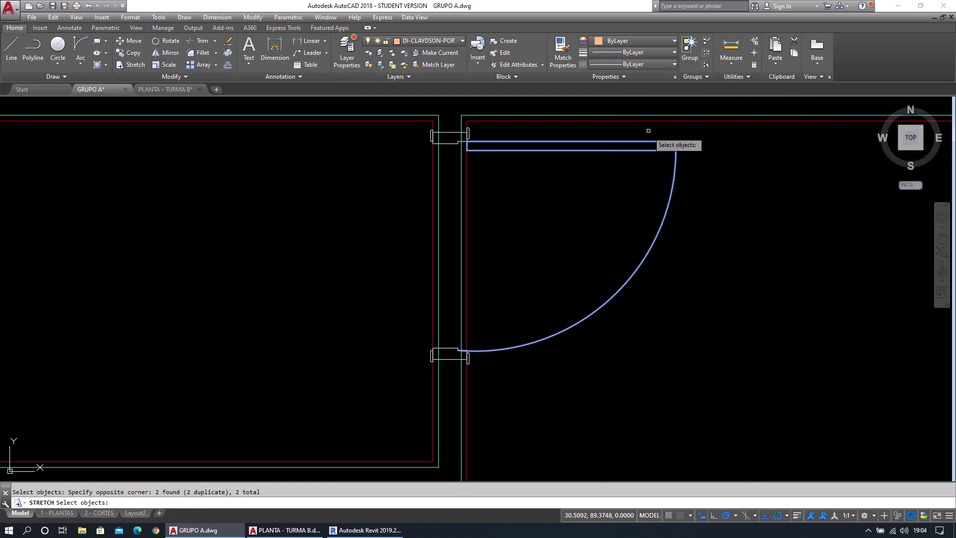
key(Return)
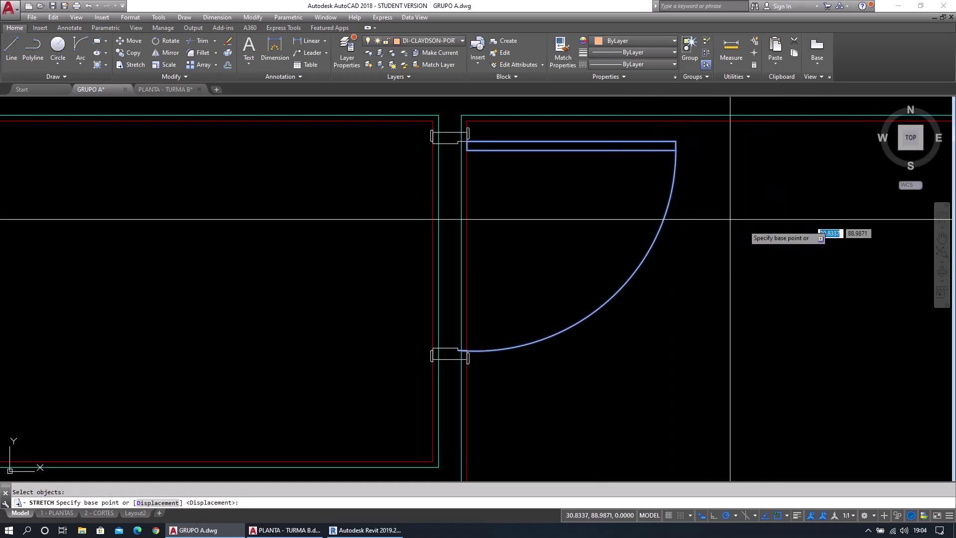
click(784, 252)
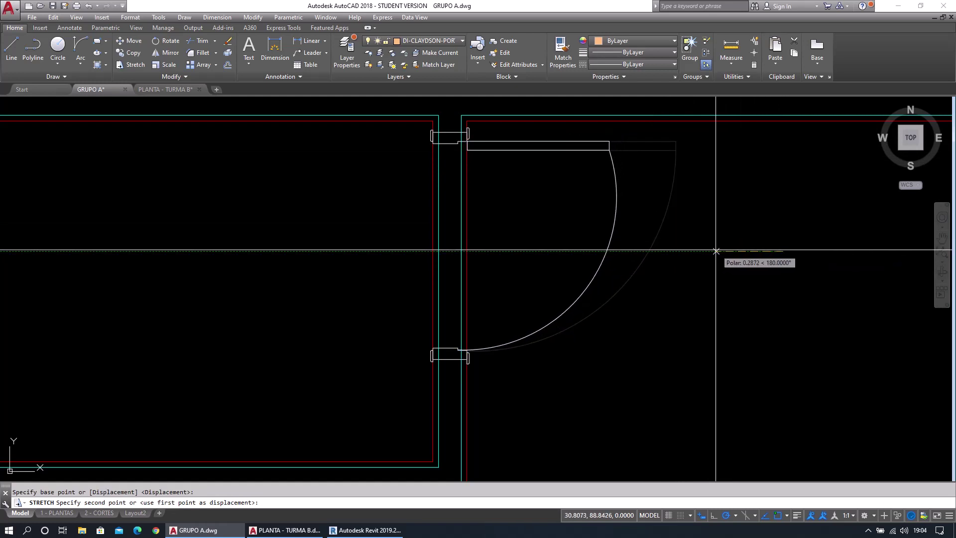
key(F8)
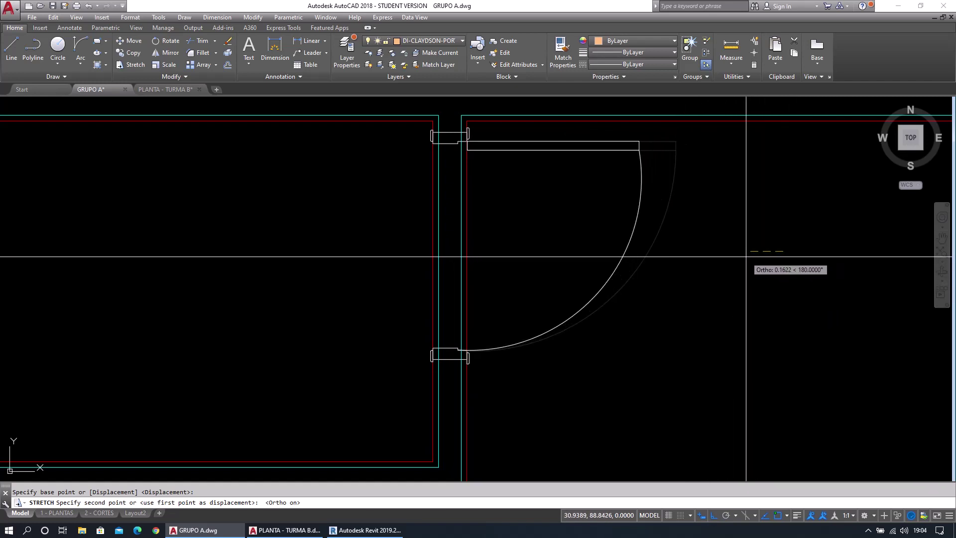
text(1)
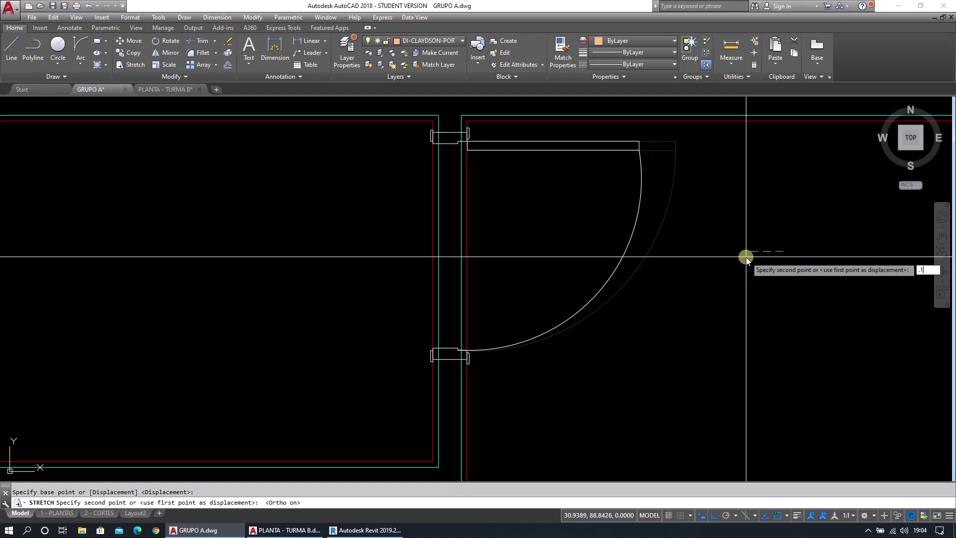
key(Return)
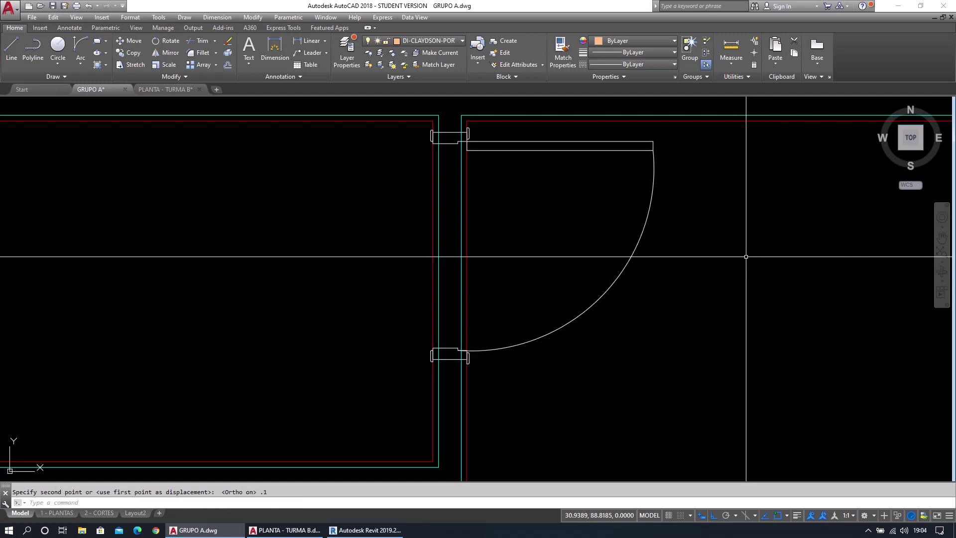
key(Escape)
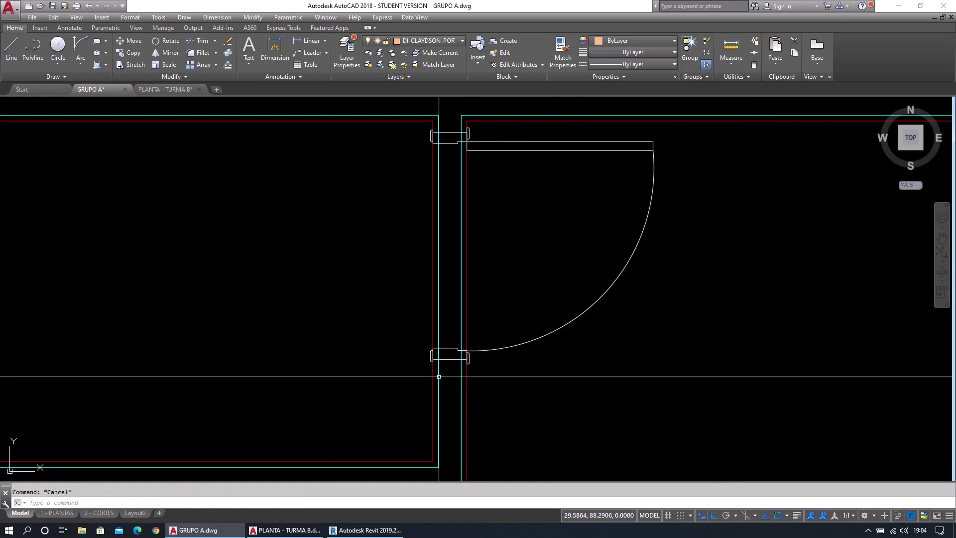
Stretch the copied door's lower frame and the attached end of the swing arc 0.1 upward.
text(S)
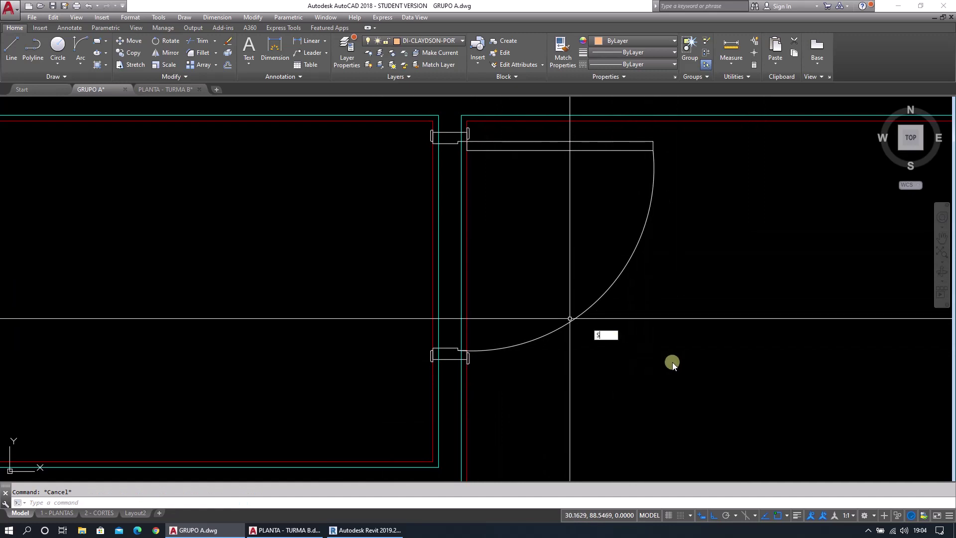
click(629, 345)
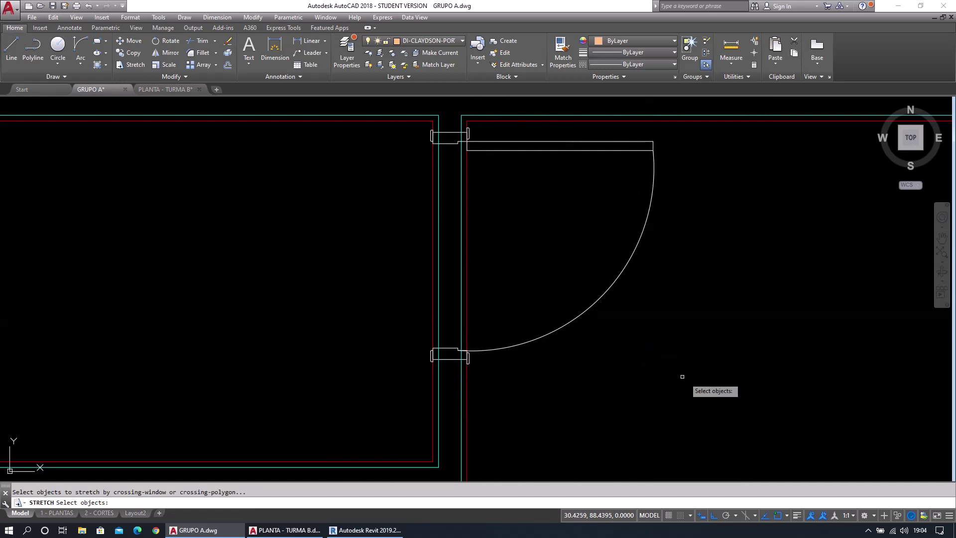
click(727, 396)
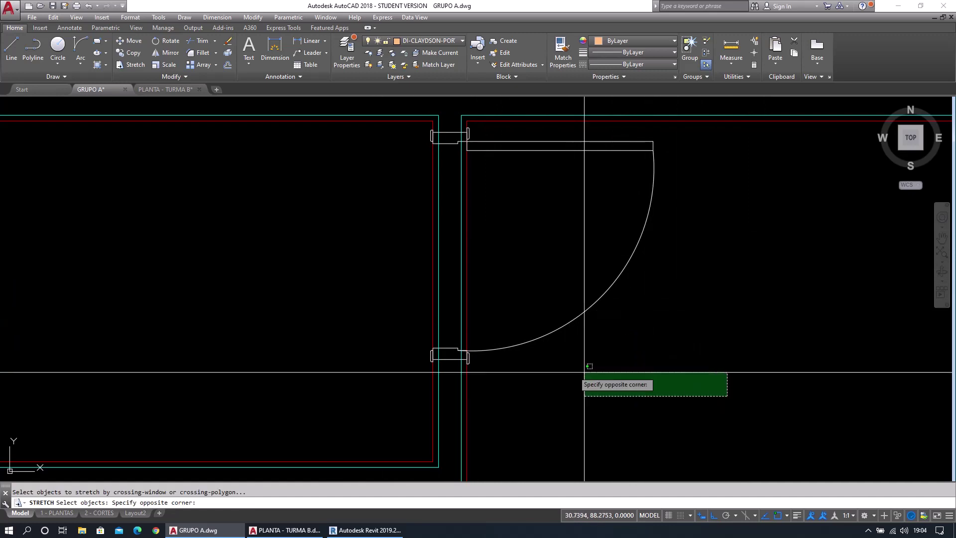
click(352, 309)
key(Return)
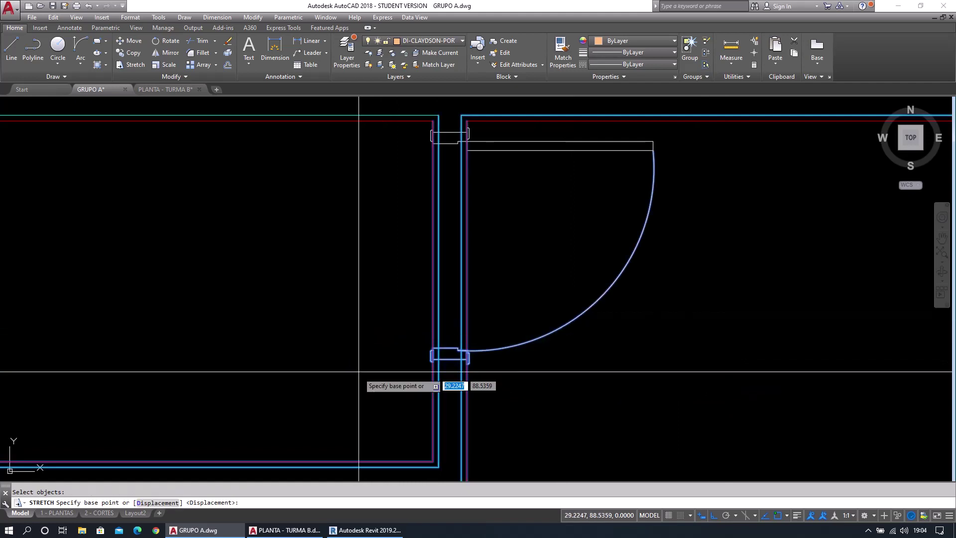
click(340, 406)
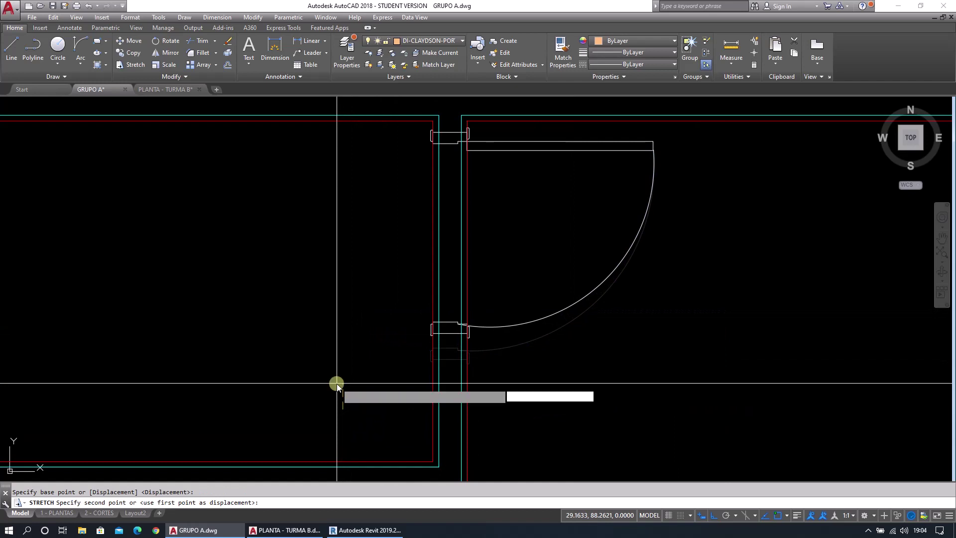
key(Return)
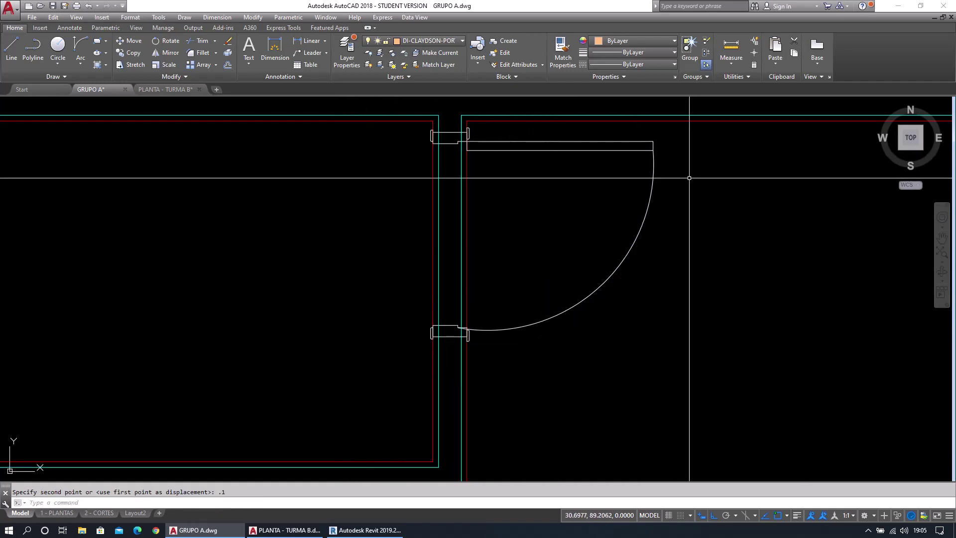
Measure the length of the shortened door leaf from the upper frame to its free end.
click(468, 142)
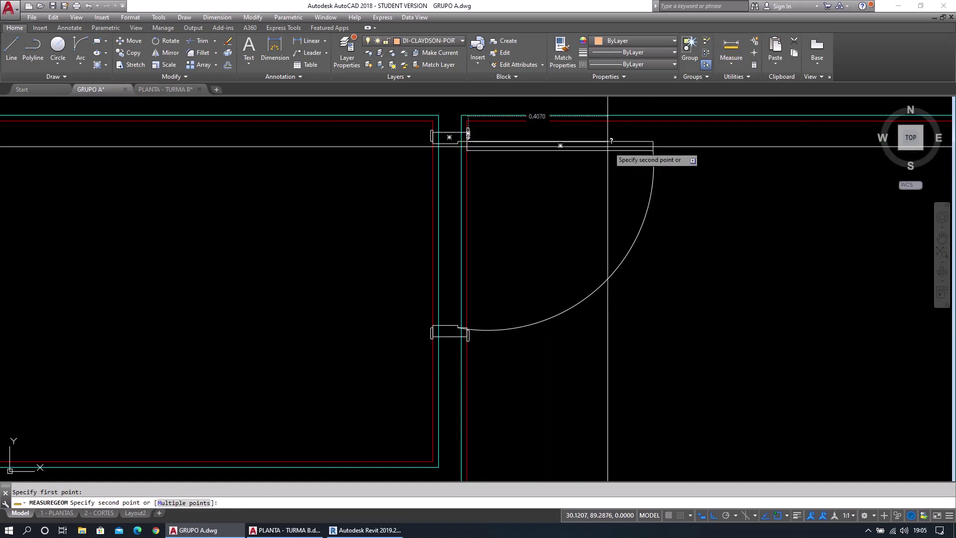
key(Escape)
scroll(581, 140, up, 4)
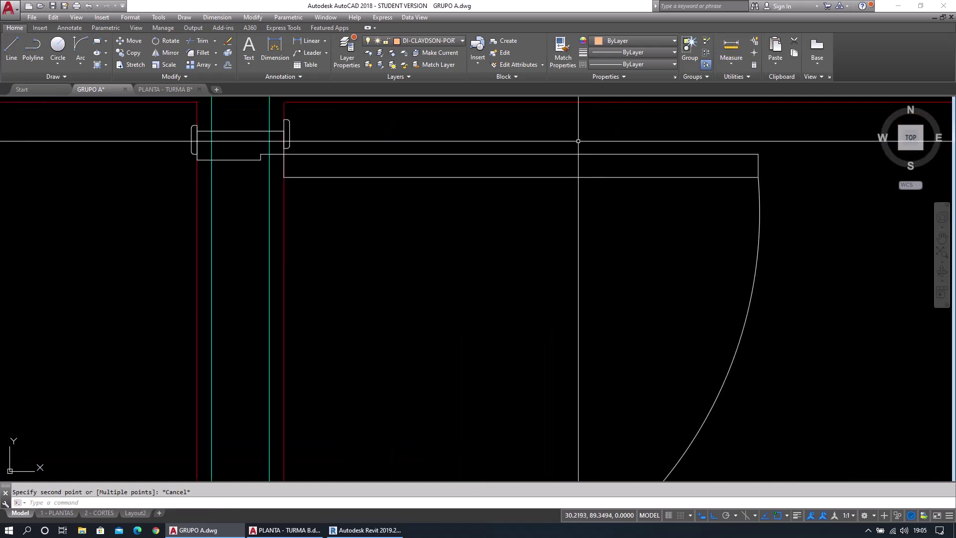
key(space)
click(385, 200)
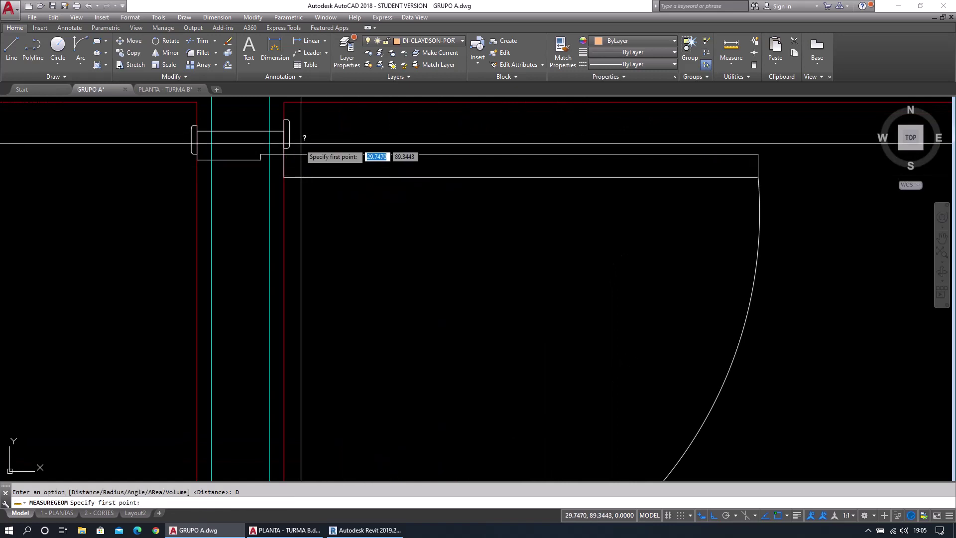
click(284, 129)
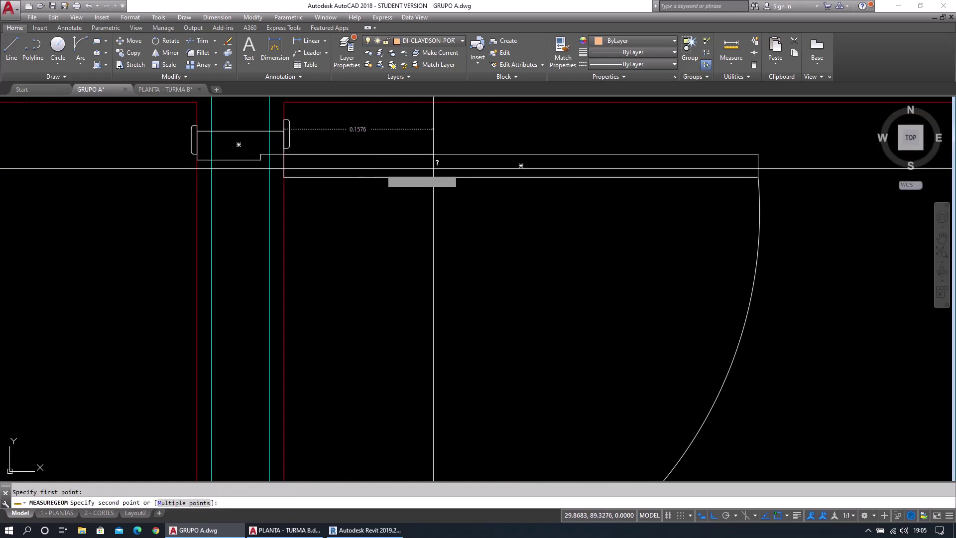
click(758, 154)
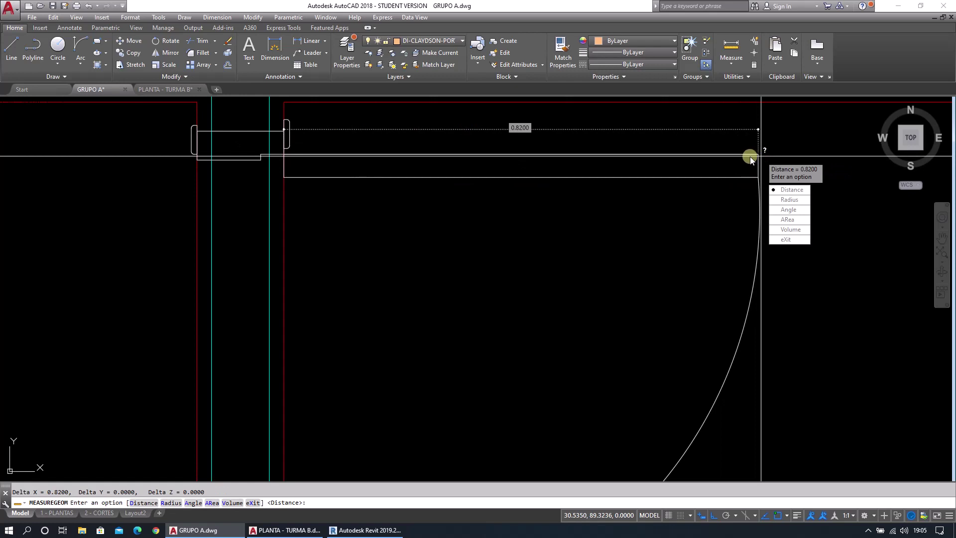
key(Escape)
scroll(756, 255, down, 3)
scroll(756, 268, up, 2)
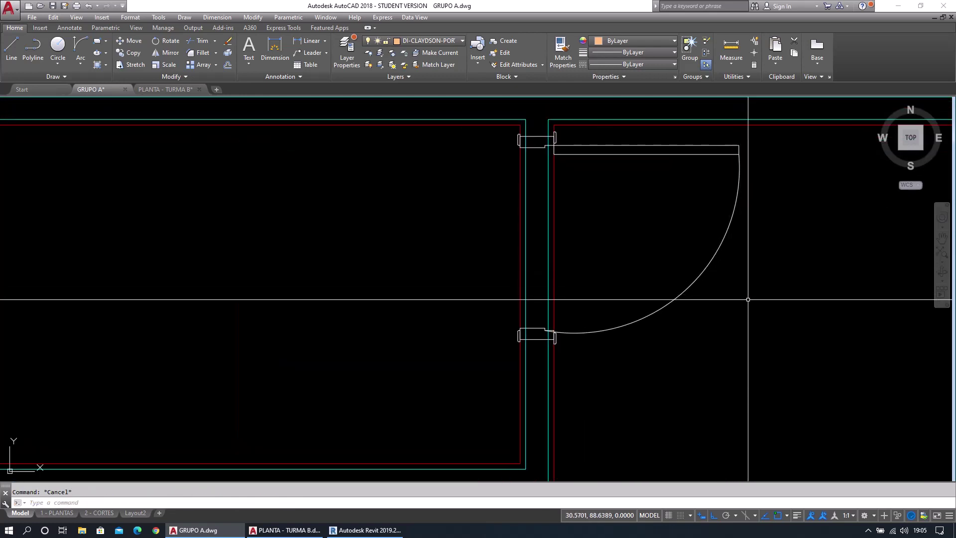
Erase the distorted swing arc of the shortened door.
click(704, 256)
middle_drag(704, 256, 682, 307)
text(e)
key(Return)
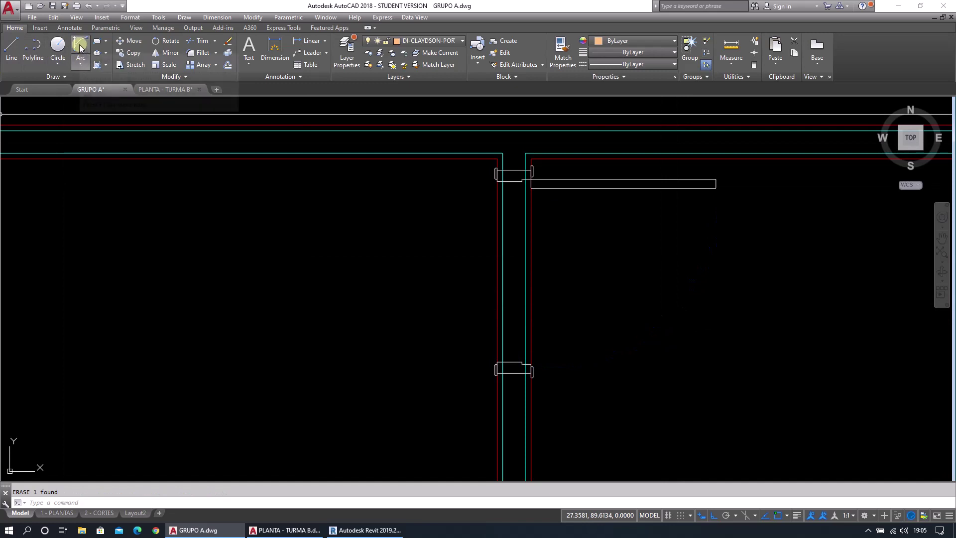
Draw a new start-end-direction swing arc from the leaf's free lower corner to the lower frame's rebate corner, tangent straight down.
click(80, 47)
scroll(528, 394, up, 4)
scroll(756, 189, down, 2)
scroll(642, 370, down, 2)
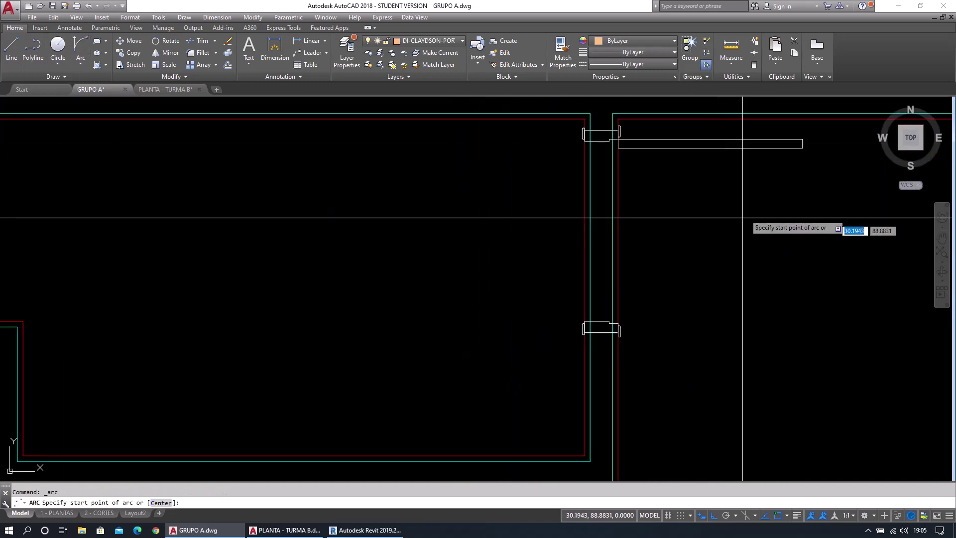
click(801, 147)
text(e)
key(Return)
scroll(691, 269, up, 4)
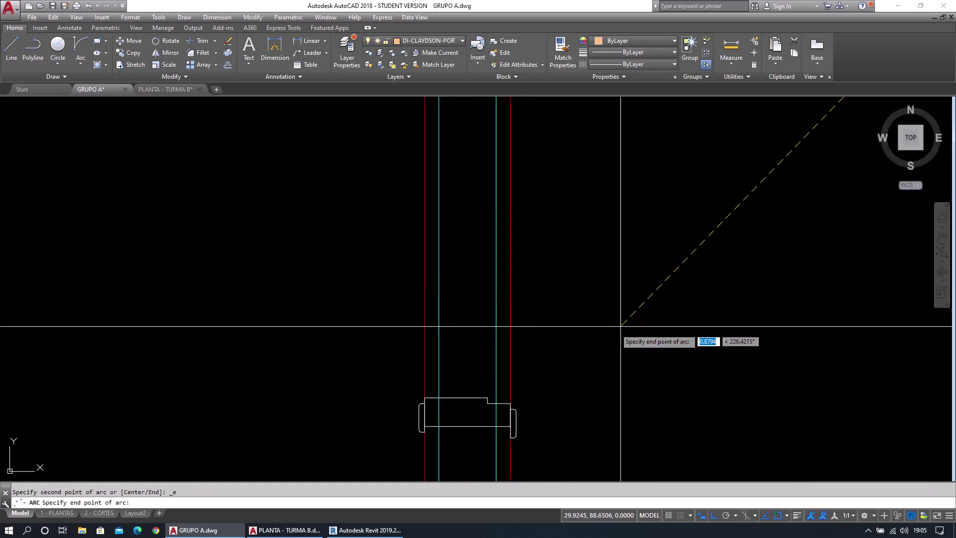
click(486, 403)
scroll(725, 364, down, 3)
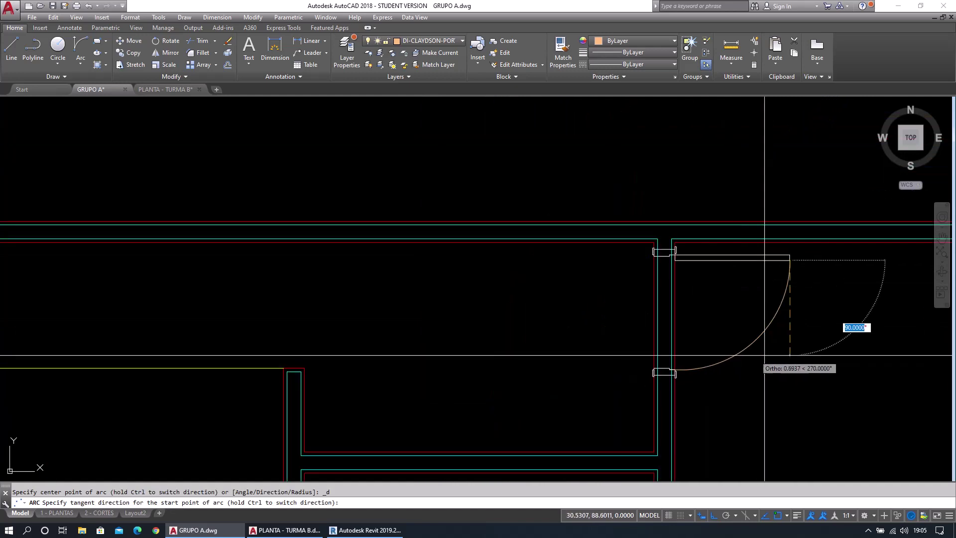
click(817, 324)
Assign the new swing arc to layer 0.
scroll(811, 338, up, 4)
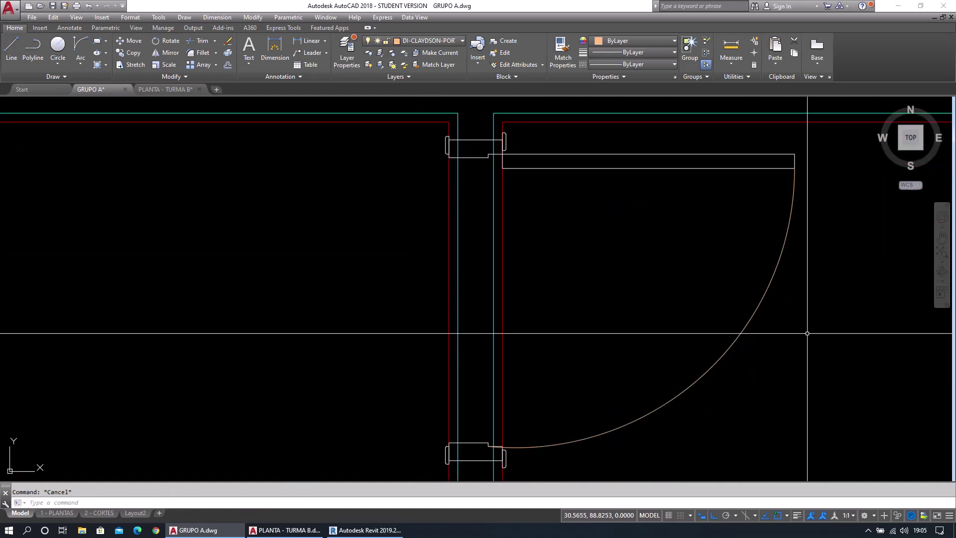
drag(811, 331, 725, 309)
click(459, 41)
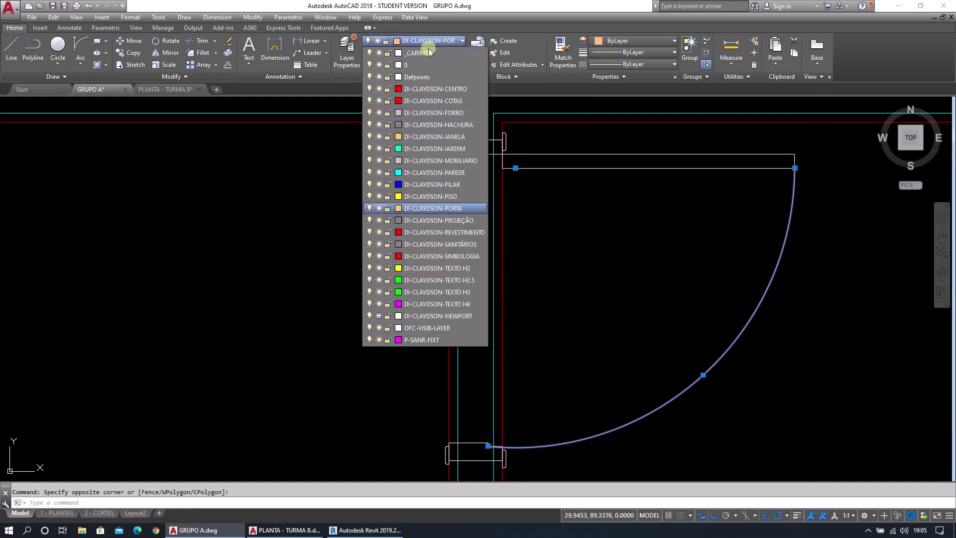
key(Escape)
Define the complete shortened door as block PORTA 82 - EXE, with its base point at the upper frame's outer left corner.
scroll(605, 247, down, 3)
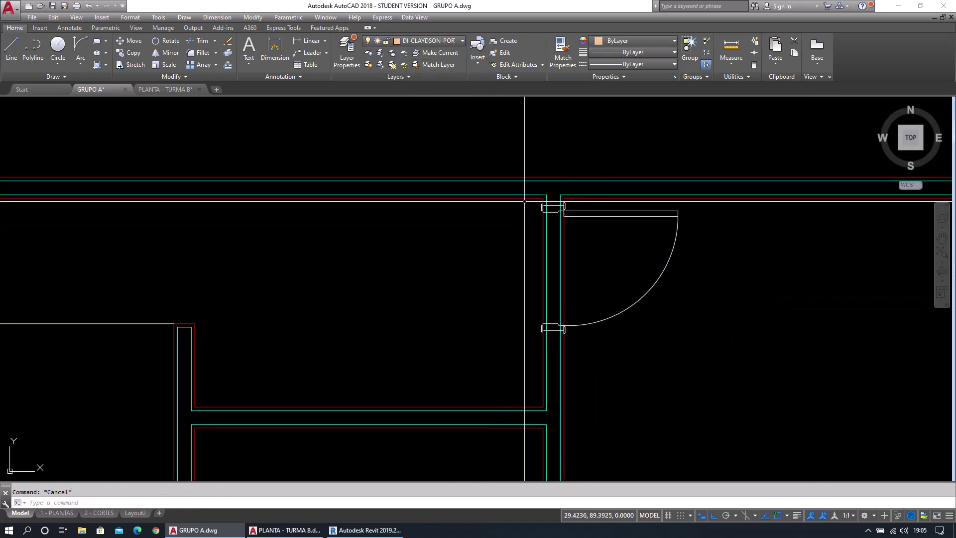
click(524, 201)
click(722, 352)
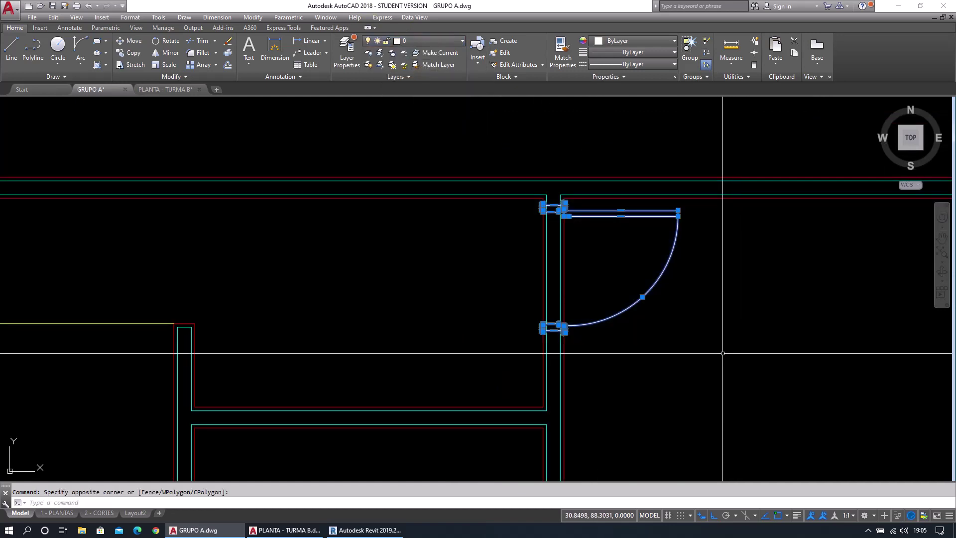
key(Return)
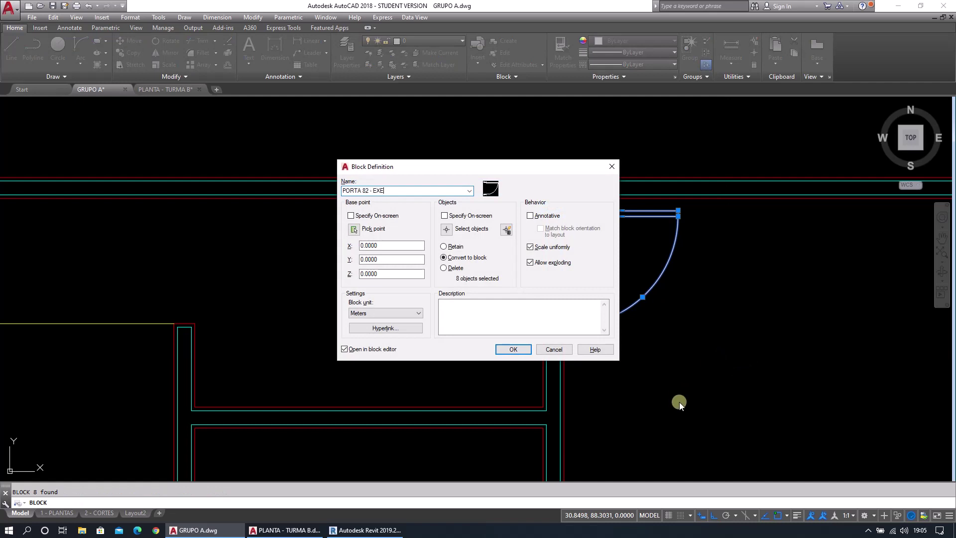
click(355, 229)
scroll(529, 288, up, 5)
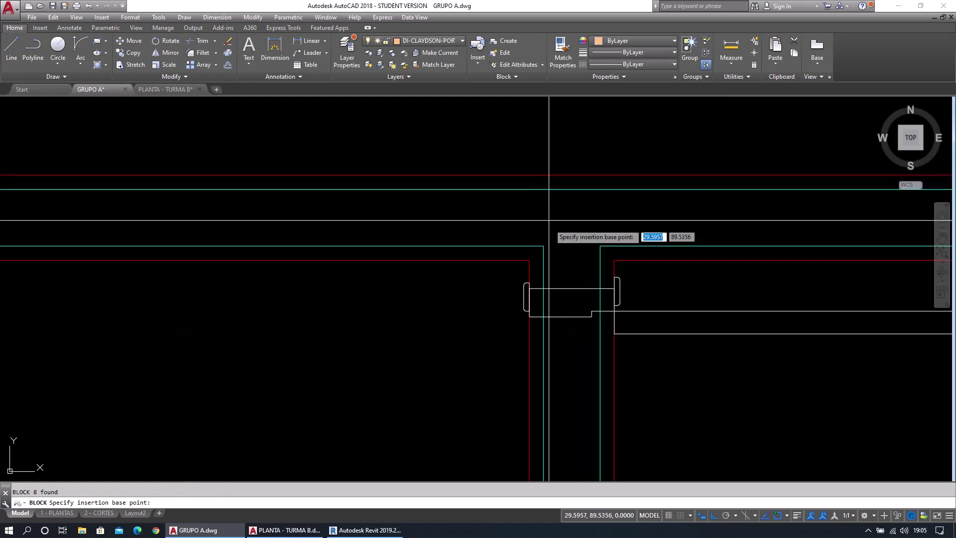
scroll(529, 288, up, 5)
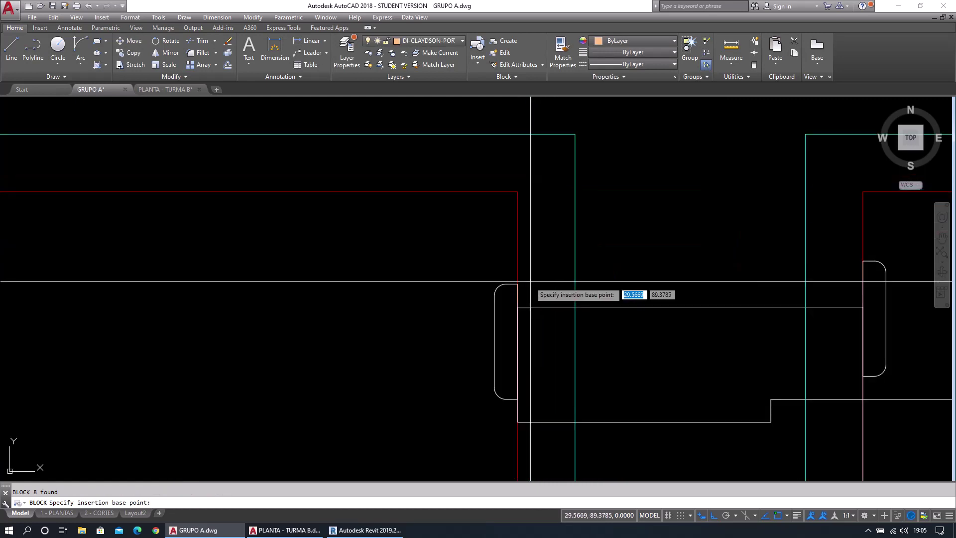
click(480, 371)
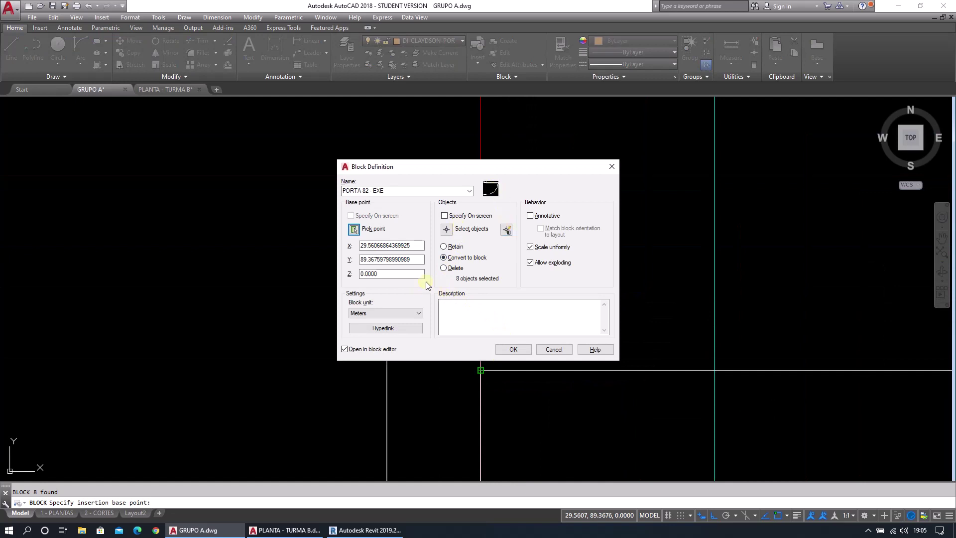
click(514, 349)
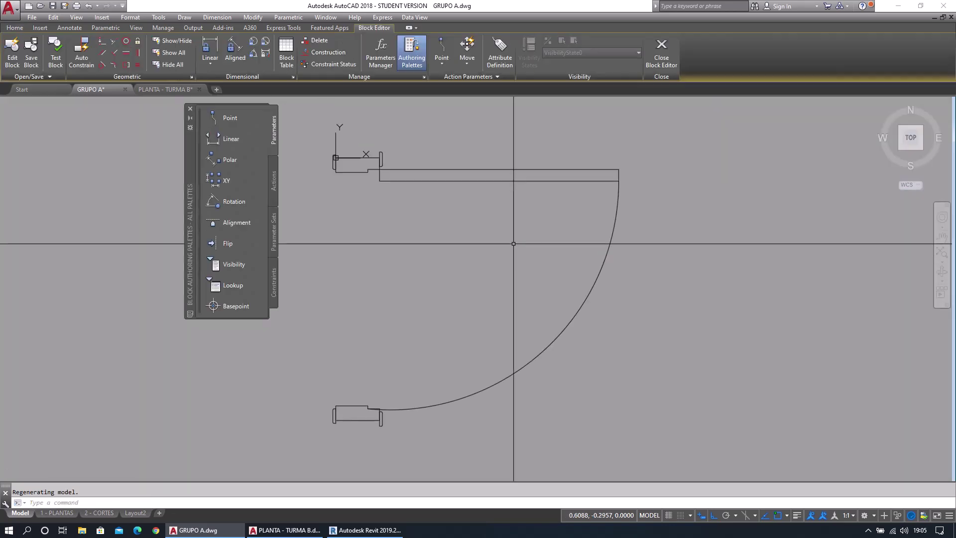
Check the layer of all the door's objects in the block editor and close the editor.
click(309, 131)
click(600, 421)
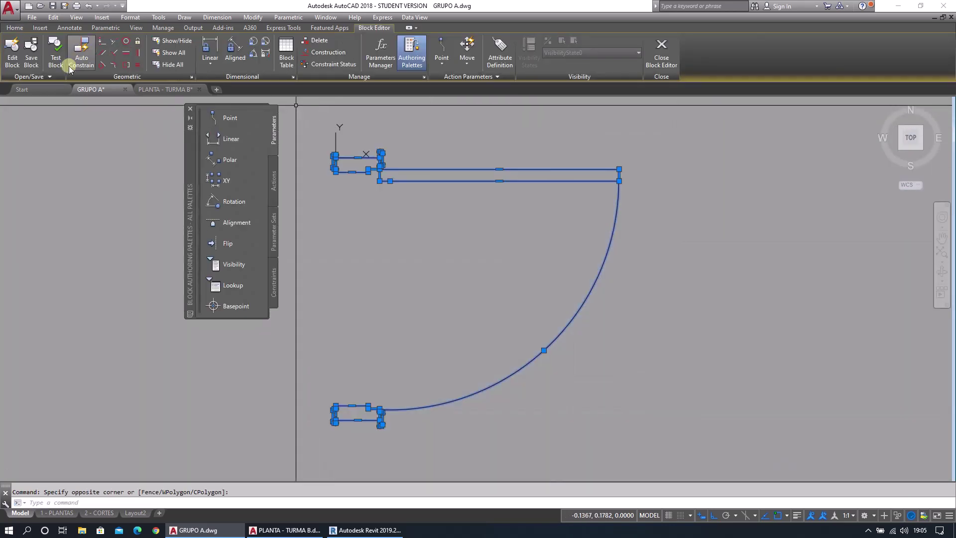
click(14, 28)
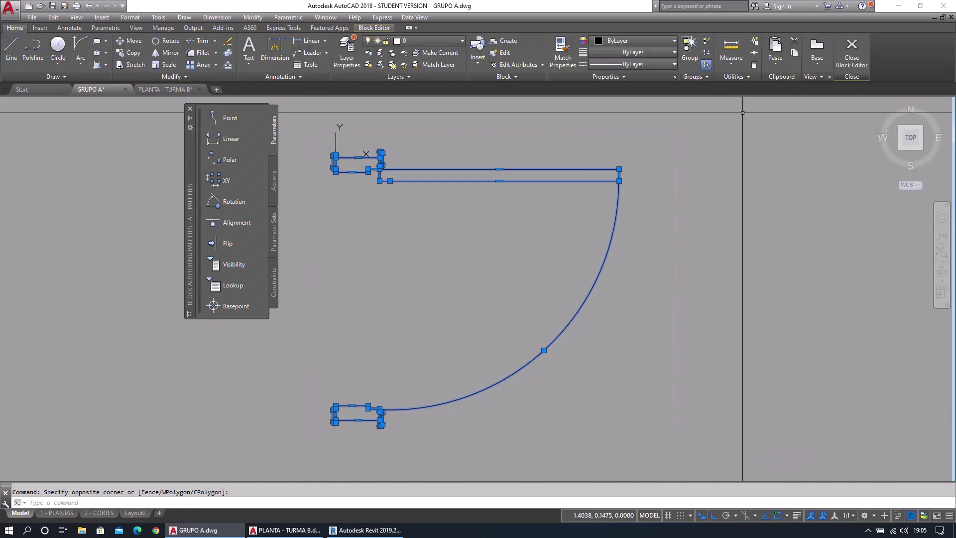
click(851, 52)
scroll(530, 296, up, 3)
middle_drag(589, 352, 530, 198)
scroll(530, 198, down, 3)
scroll(554, 245, up, 1)
middle_drag(559, 271, 553, 308)
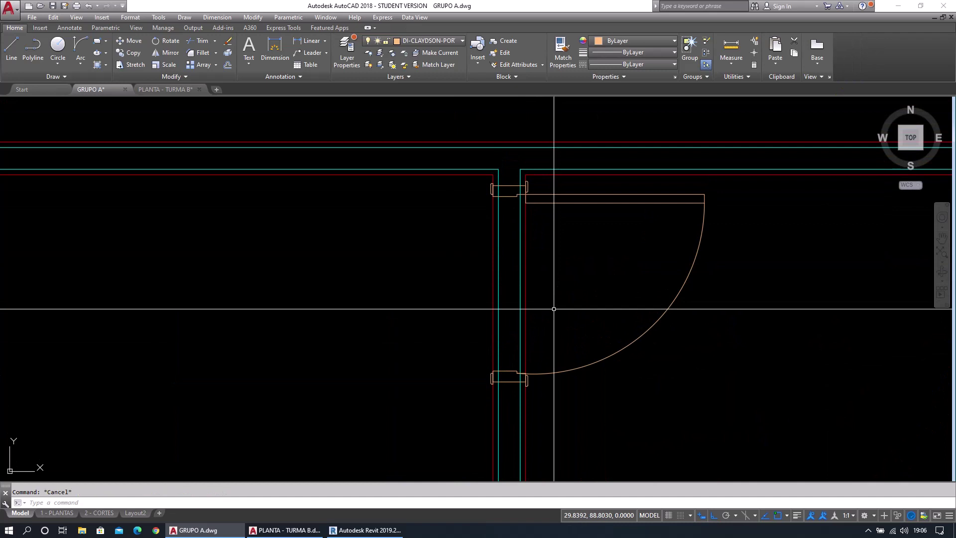
Copy the three wall-end lines above the entrance door's upper frame to the interior door's upper frame, using the inner plaster corner as base point.
middle_drag(286, 282, 314, 290)
scroll(568, 164, up, 2)
scroll(490, 263, down, 4)
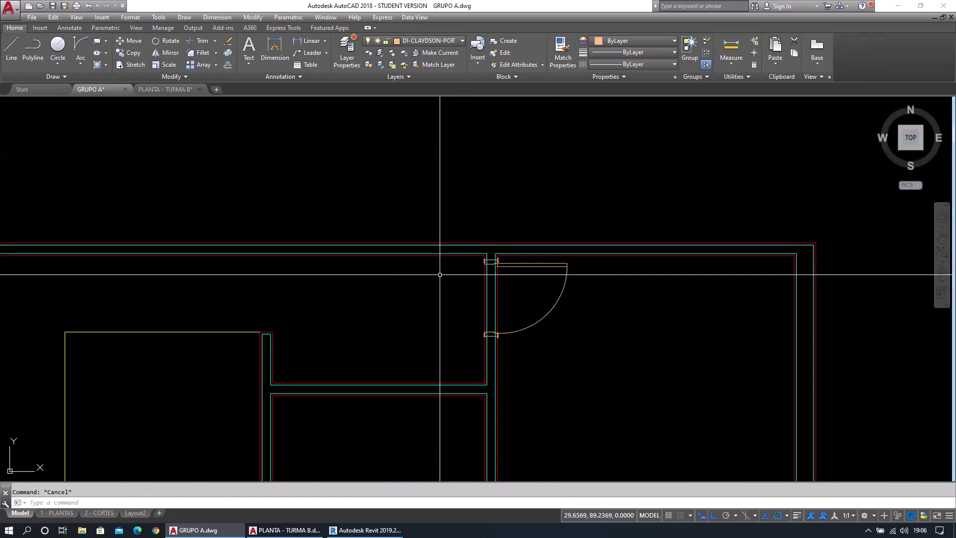
middle_drag(439, 274, 535, 319)
scroll(623, 319, up, 5)
scroll(629, 298, up, 2)
scroll(393, 241, up, 4)
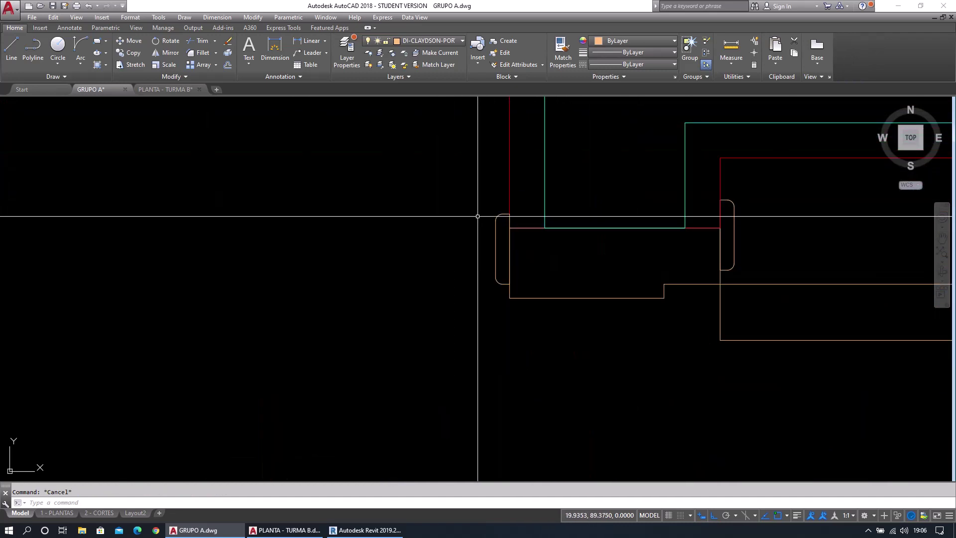
click(478, 216)
click(824, 263)
middle_drag(800, 251, 694, 278)
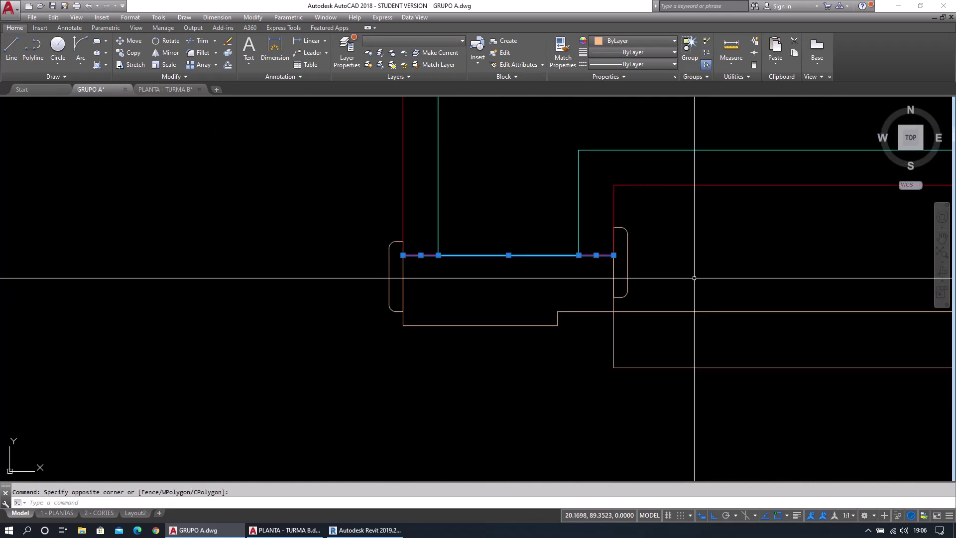
click(367, 248)
click(722, 283)
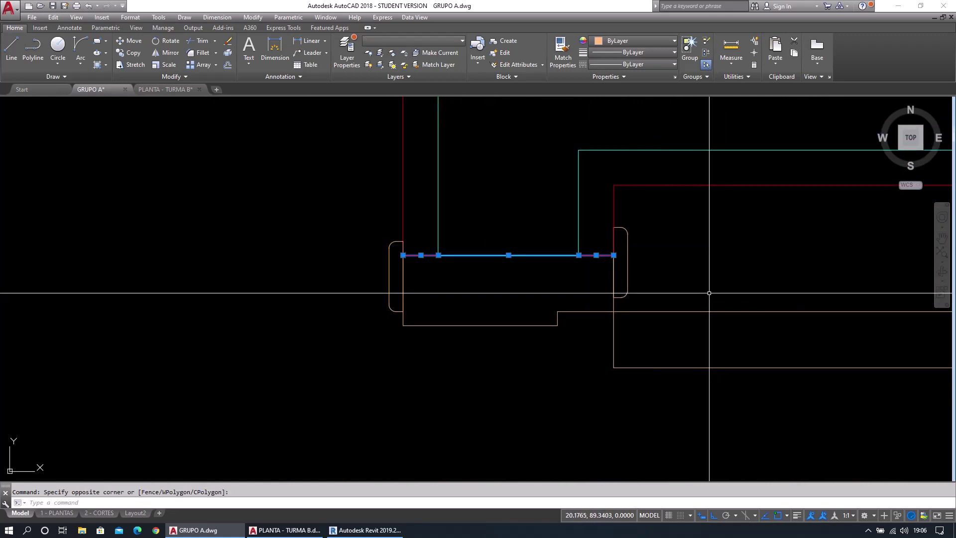
click(132, 53)
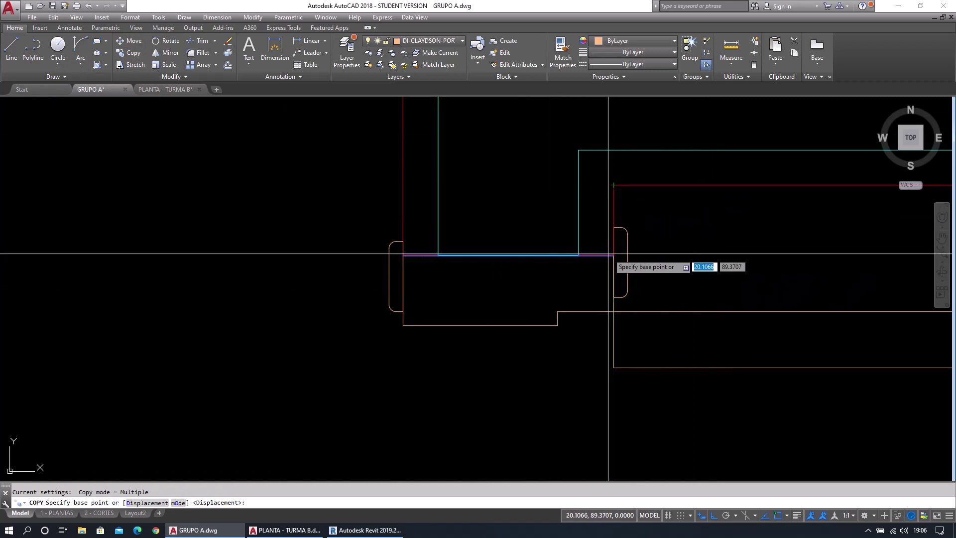
click(614, 184)
scroll(644, 216, down, 13)
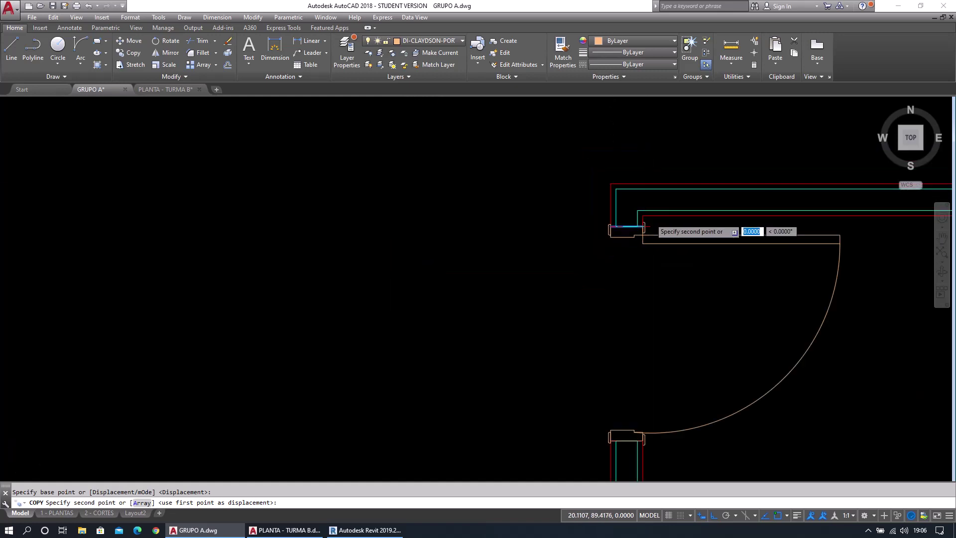
middle_drag(750, 263, 522, 231)
scroll(425, 199, up, 6)
scroll(492, 190, up, 8)
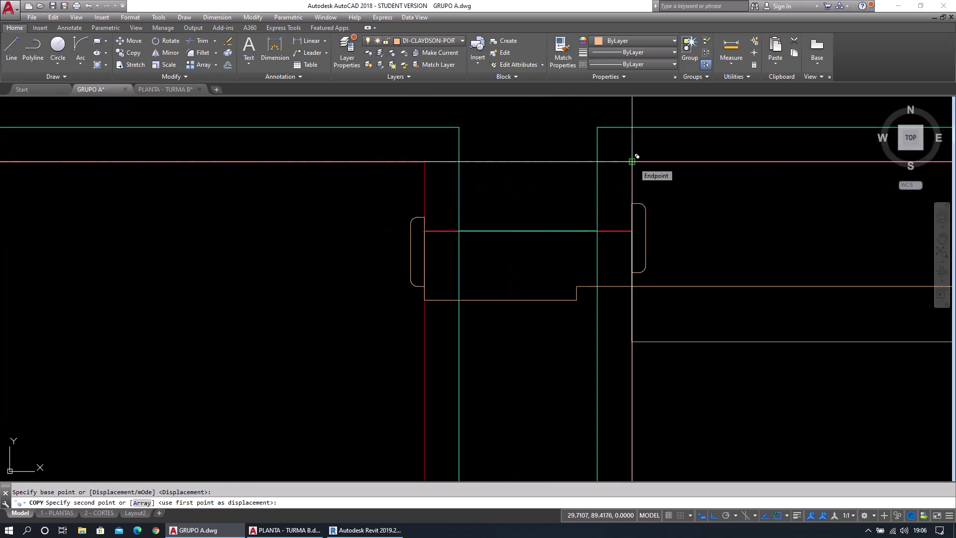
key(Escape)
Copy the interior door's three wall-end lines from the upper frame to the lower edge of the lower frame.
click(375, 209)
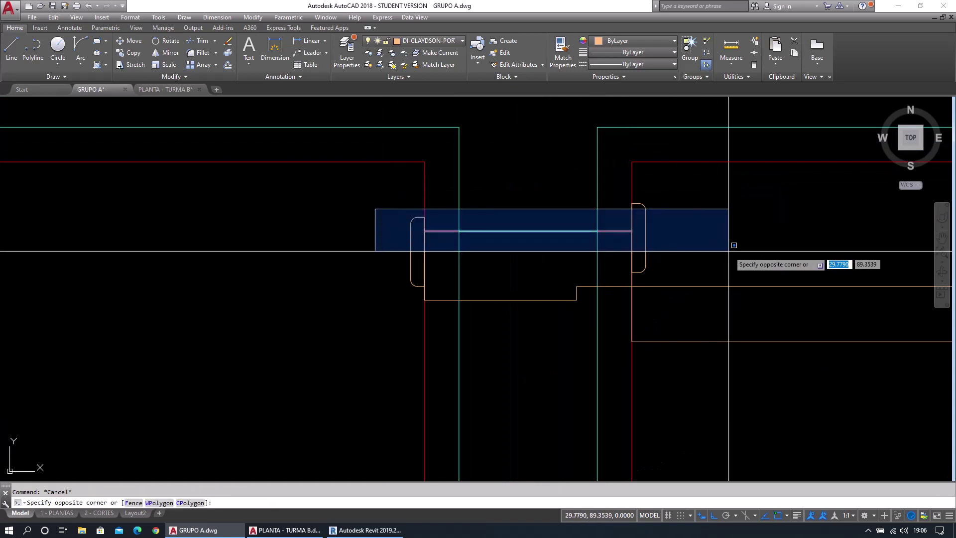
click(728, 251)
scroll(629, 180, down, 6)
scroll(637, 150, up, 1)
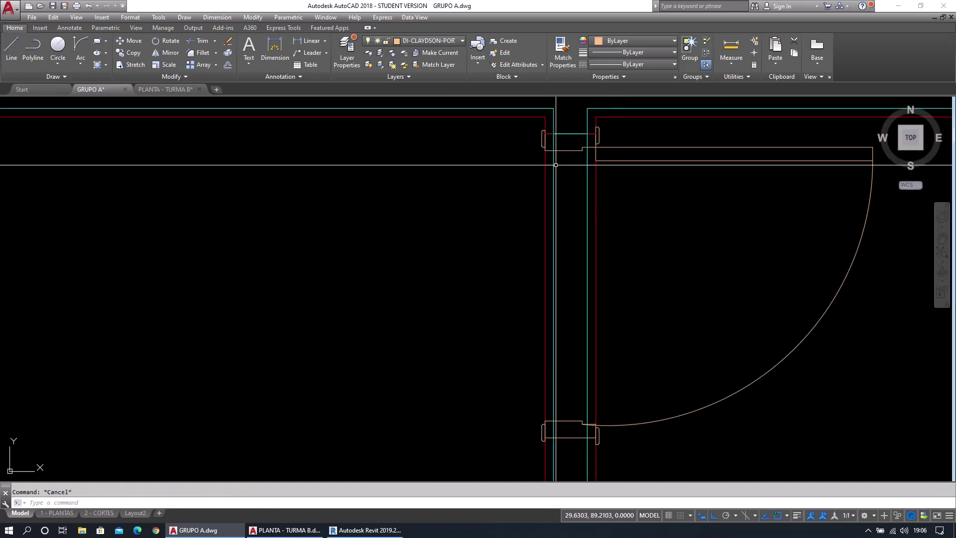
click(494, 123)
click(640, 141)
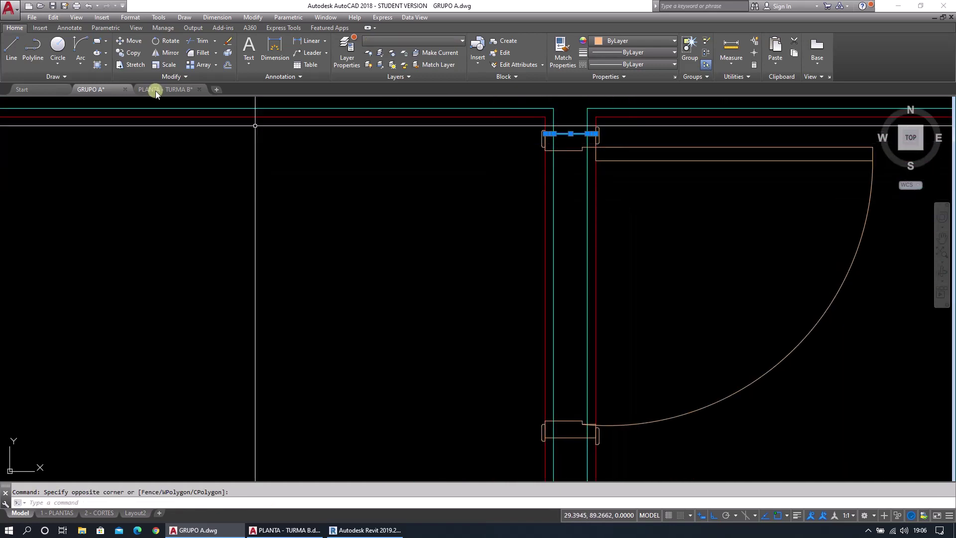
click(131, 53)
scroll(636, 151, up, 8)
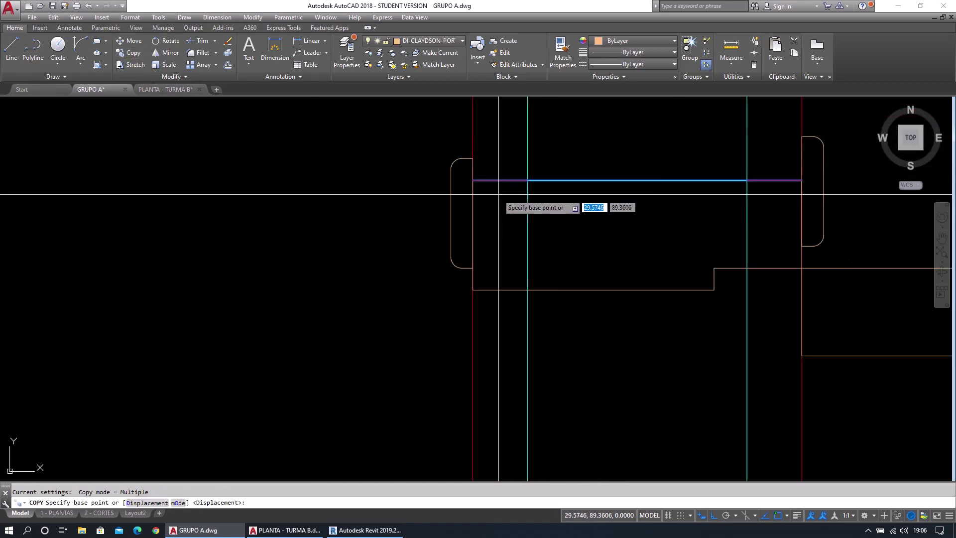
click(473, 180)
scroll(498, 239, down, 5)
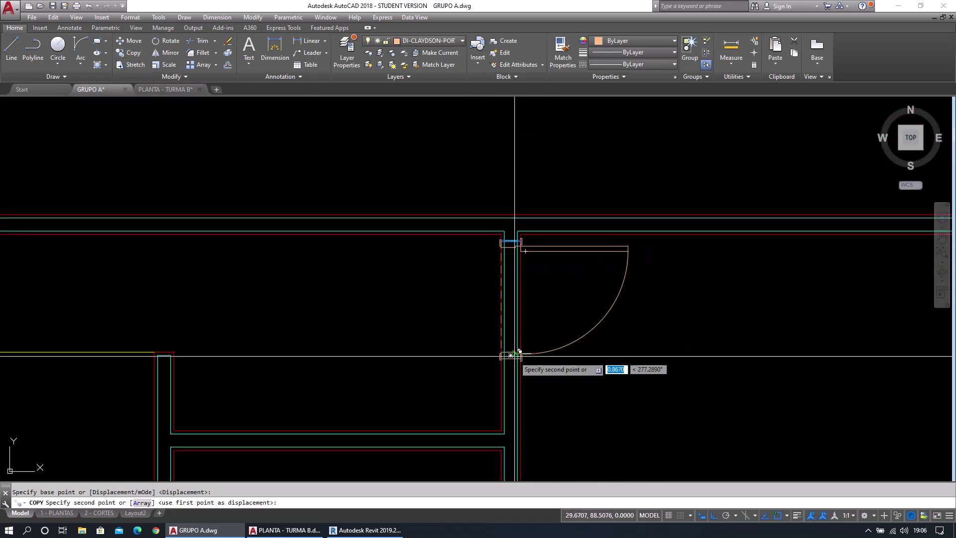
scroll(508, 249, up, 5)
click(475, 203)
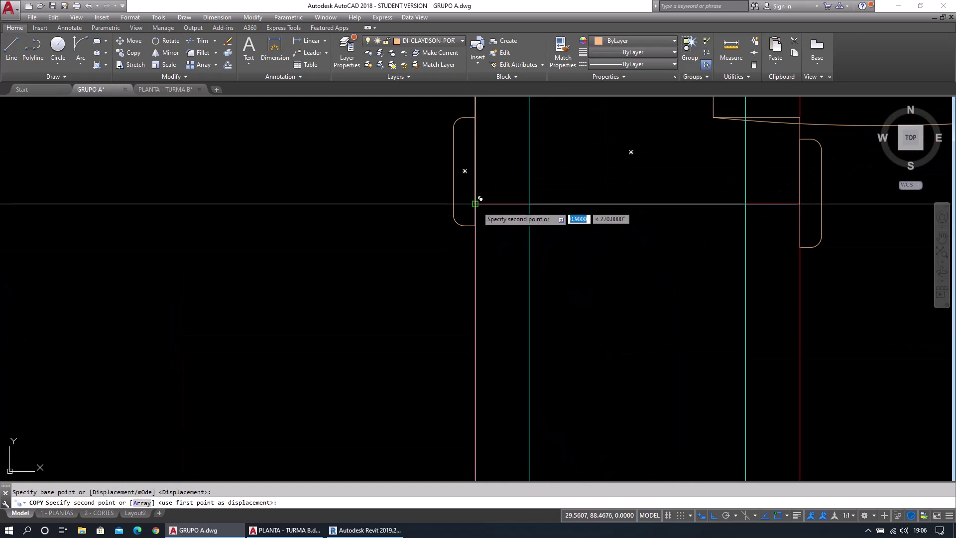
key(Escape)
key(Escape)
scroll(547, 279, down, 4)
scroll(558, 304, up, 3)
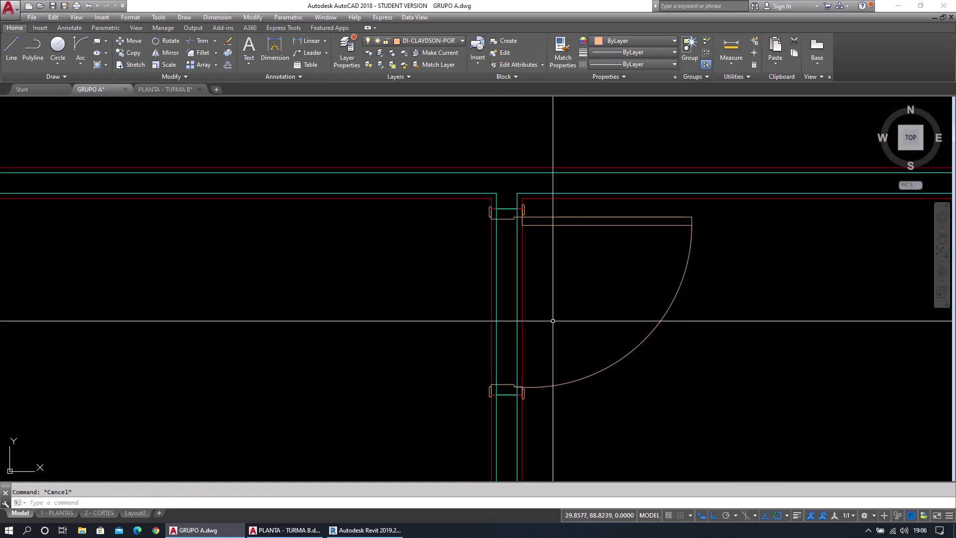
Trim the wall and plaster lines between the upper and lower wall-end lines to open the interior doorway.
click(491, 213)
click(544, 202)
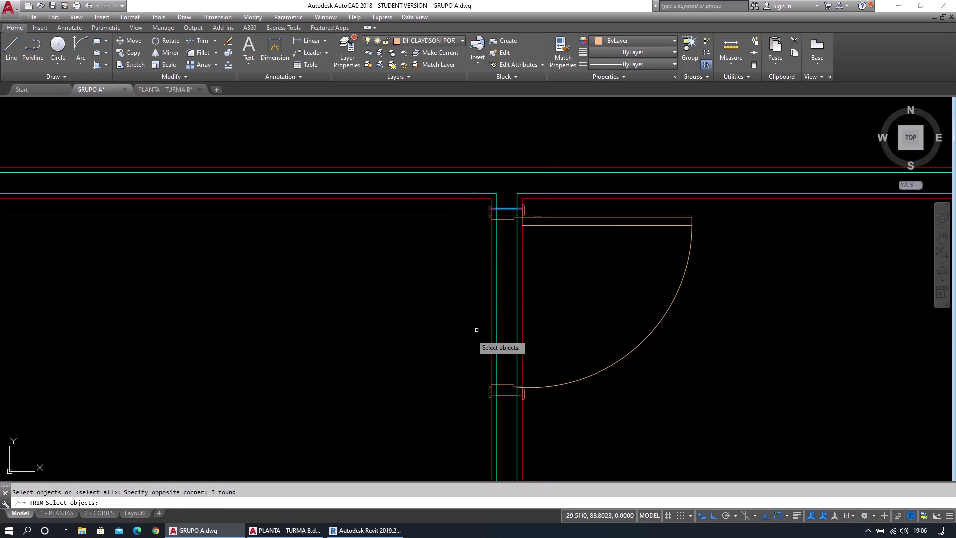
click(452, 359)
click(547, 415)
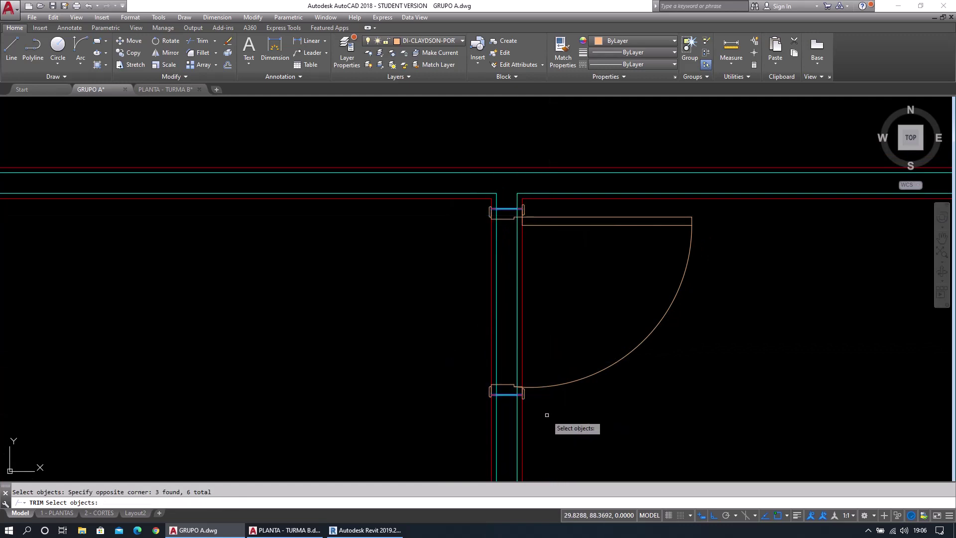
click(443, 355)
click(545, 404)
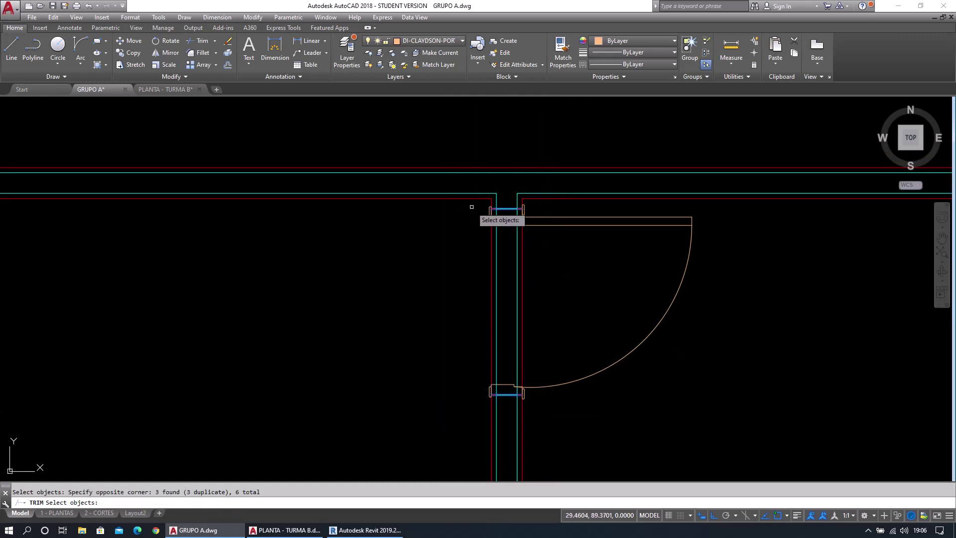
click(549, 227)
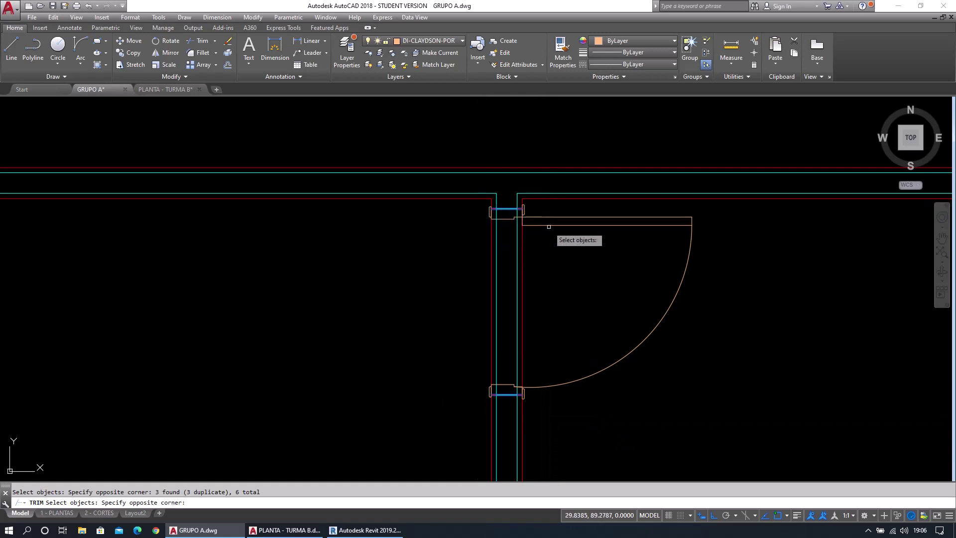
key(Return)
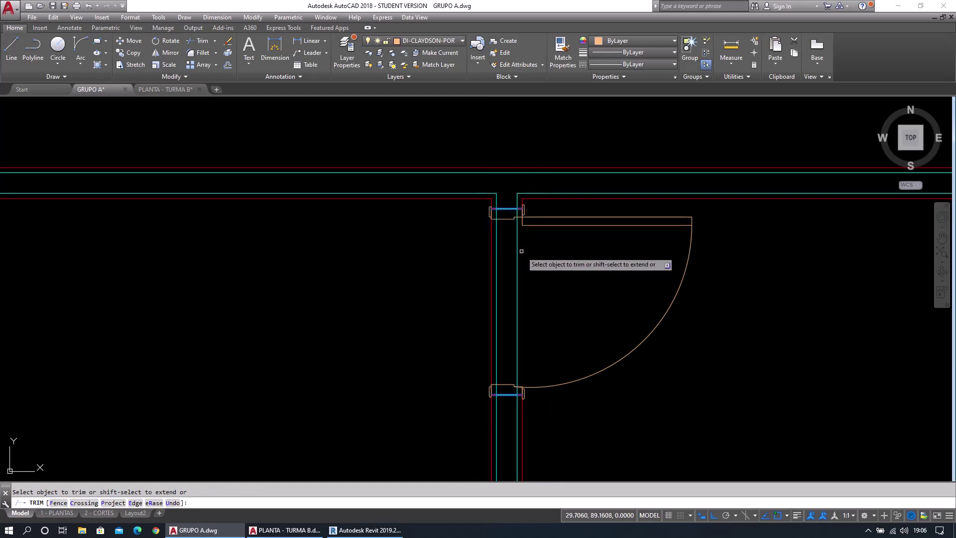
click(496, 251)
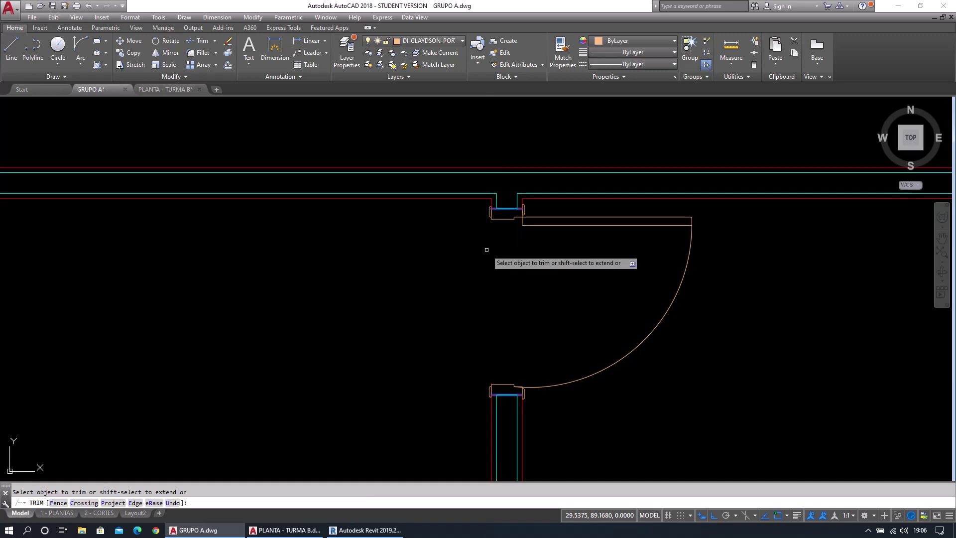
click(491, 252)
key(Return)
middle_drag(507, 390, 472, 369)
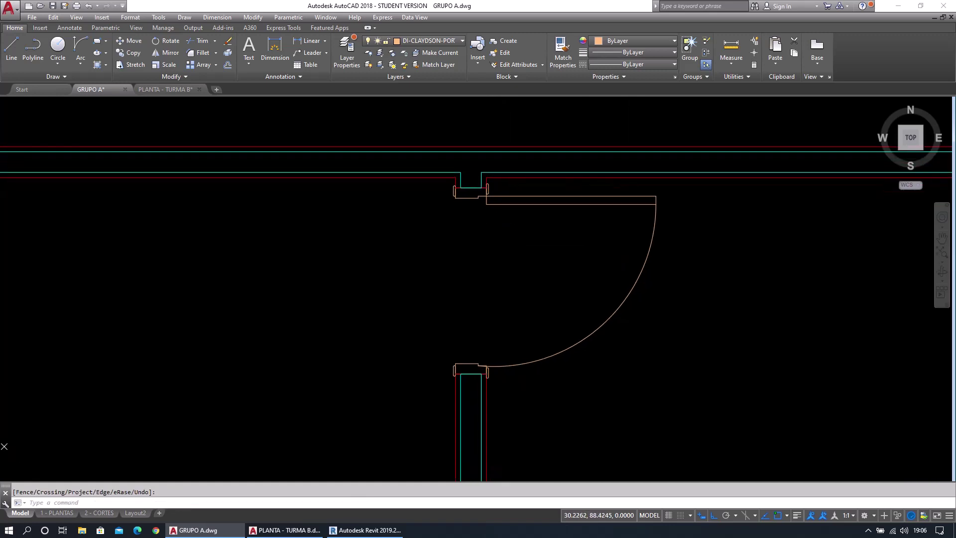
Save the drawing with the finished interior door opening.
middle_click(601, 376)
middle_click(602, 376)
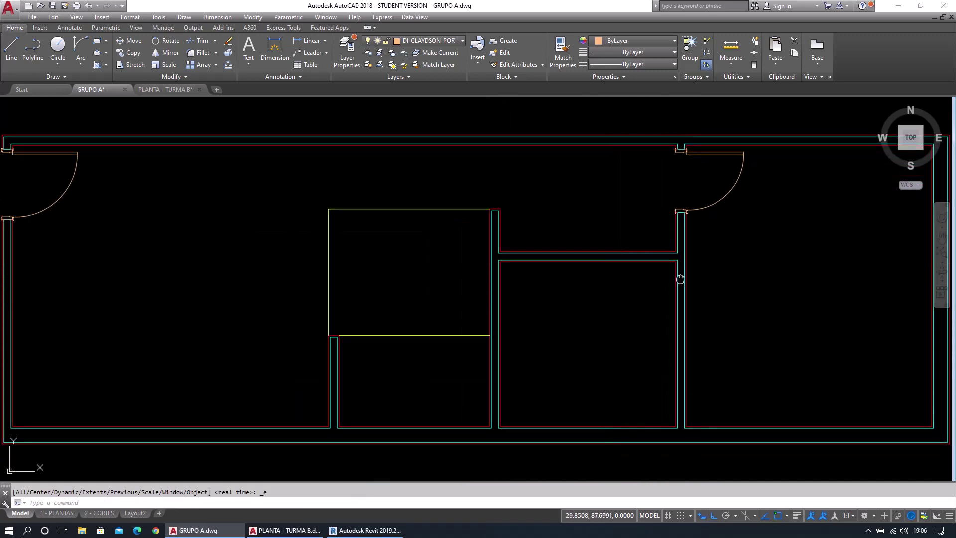
middle_drag(680, 280, 567, 339)
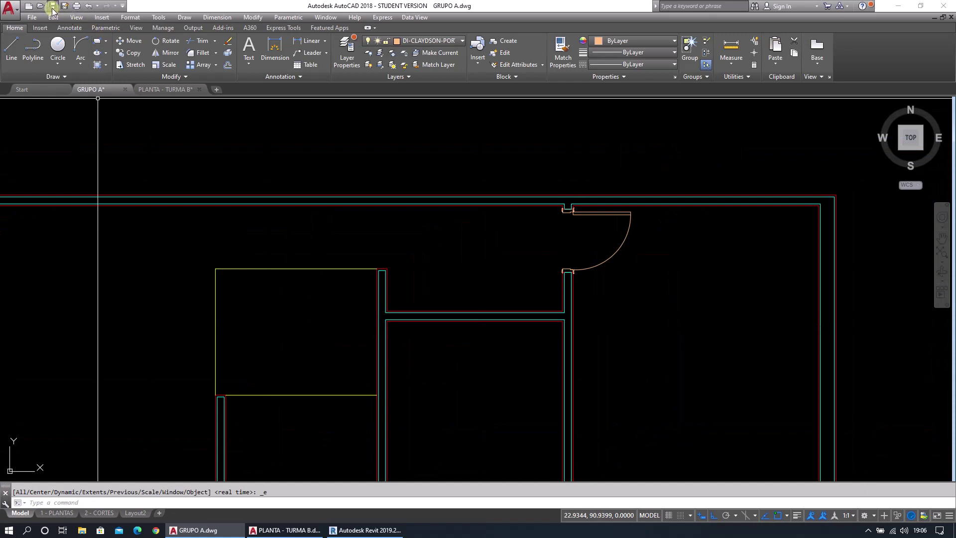
scroll(607, 267, up, 2)
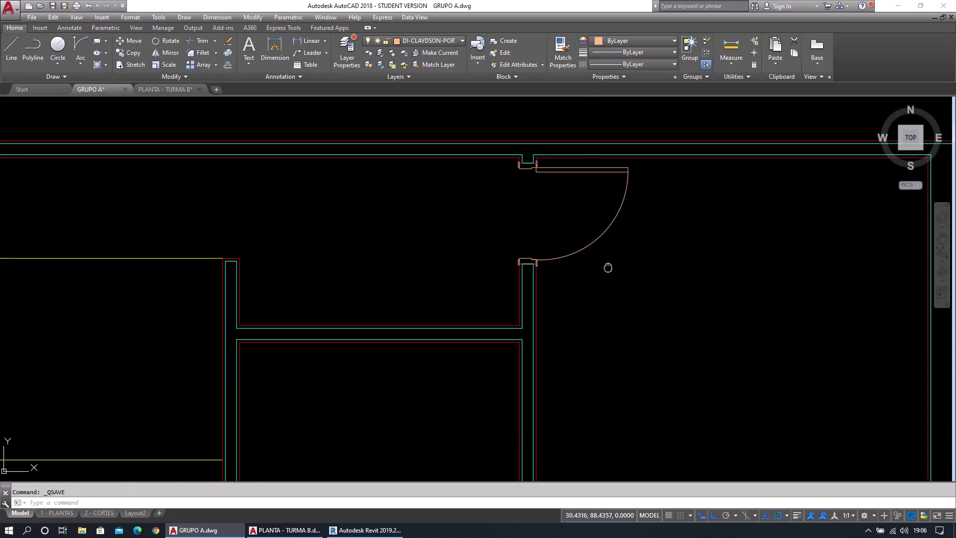
click(597, 267)
key(Escape)
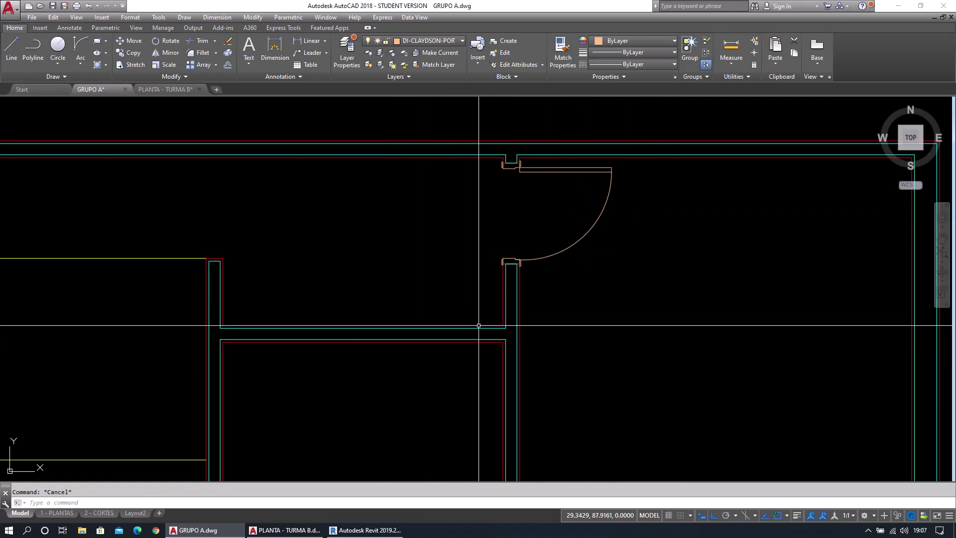
scroll(457, 329, down, 3)
scroll(458, 330, up, 2)
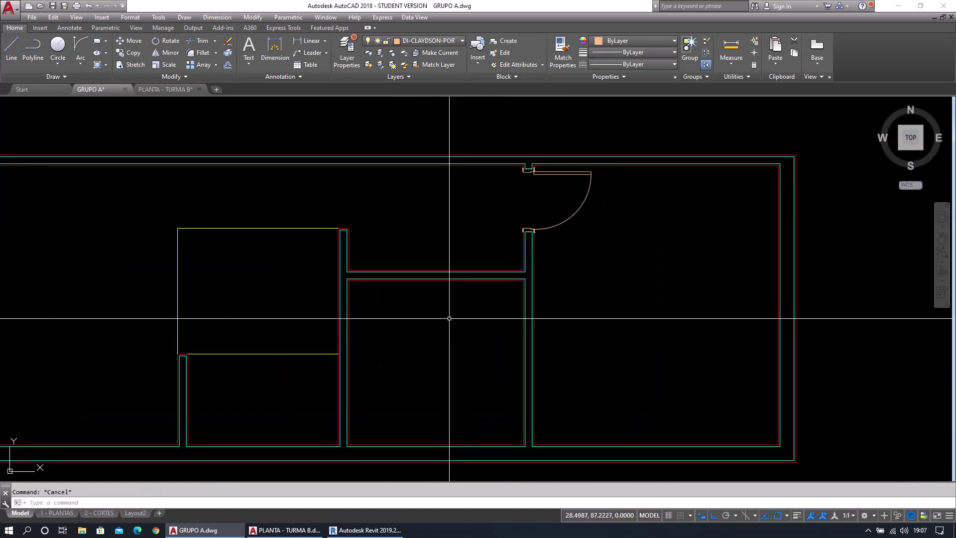
scroll(449, 256, up, 2)
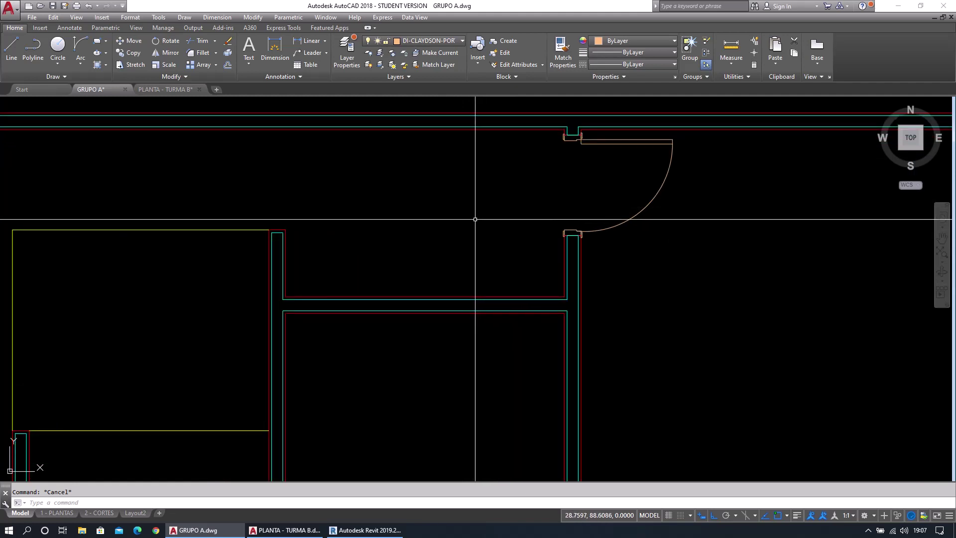
middle_drag(611, 271, 580, 320)
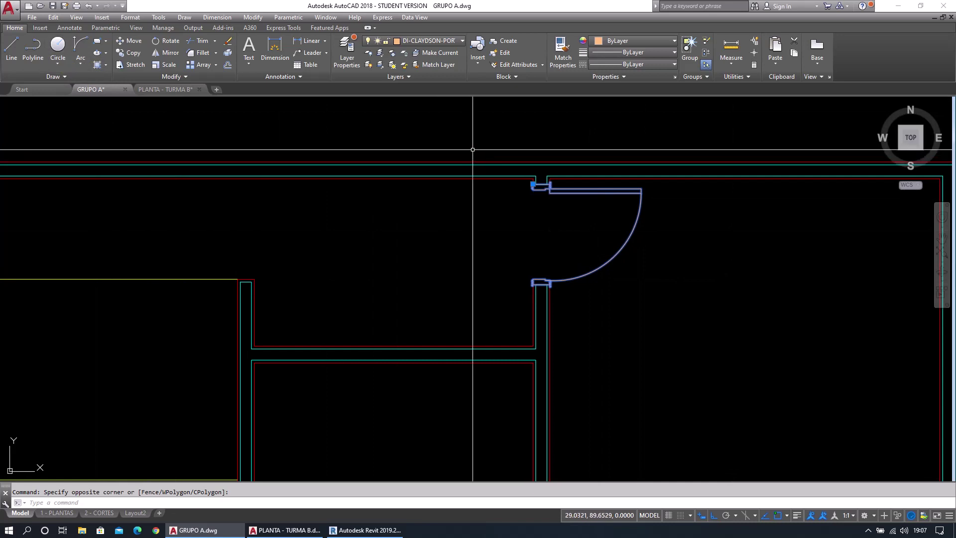
click(140, 56)
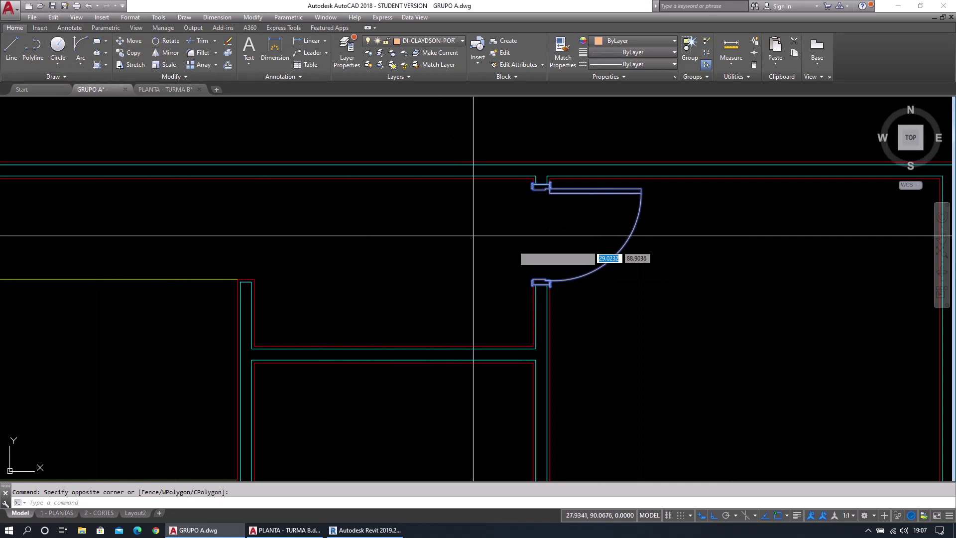
scroll(555, 192, up, 4)
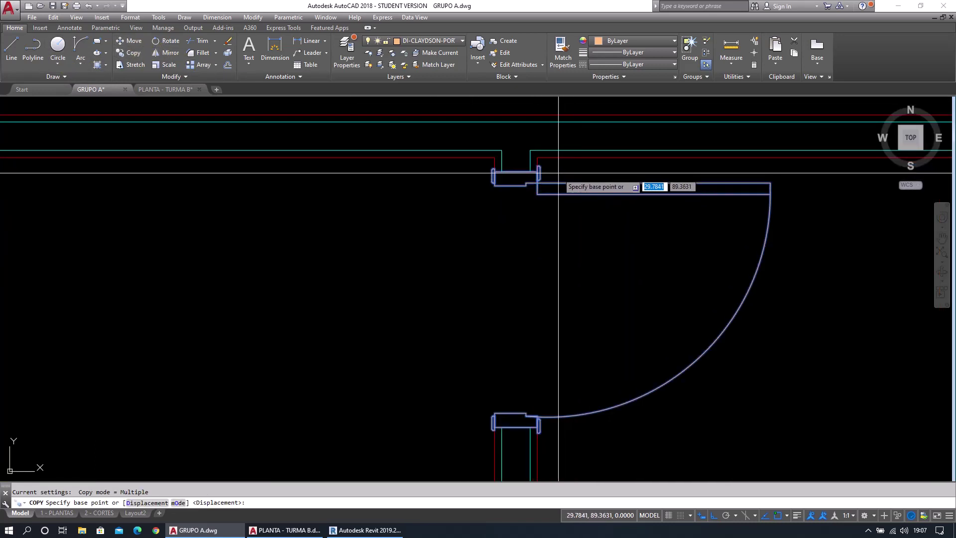
scroll(558, 178, down, 3)
scroll(558, 201, up, 2)
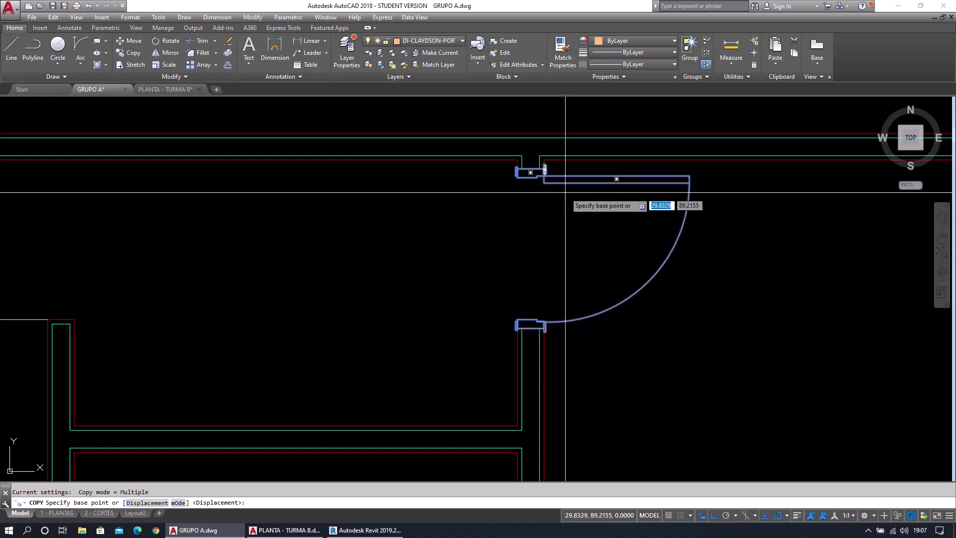
key(Escape)
Copy the interior door from the inner plaster corner above its upper frame to the upper-right plaster corner of the small room below.
click(710, 315)
click(617, 249)
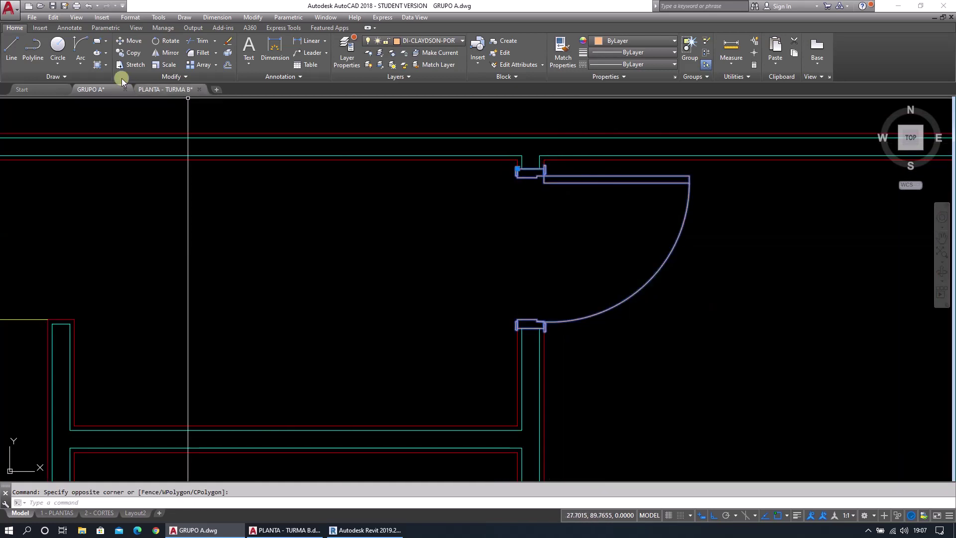
click(132, 55)
scroll(521, 161, up, 5)
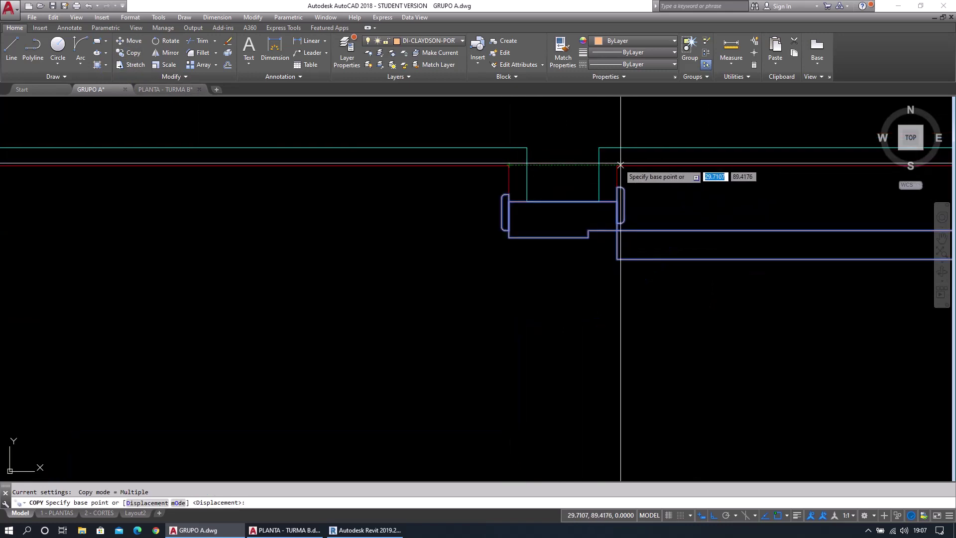
click(617, 165)
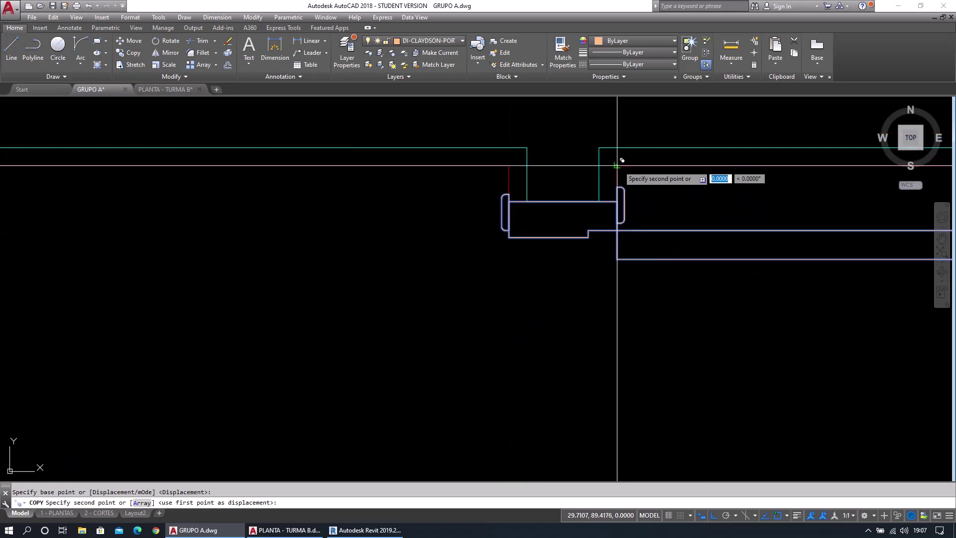
scroll(615, 169, down, 4)
scroll(595, 276, up, 4)
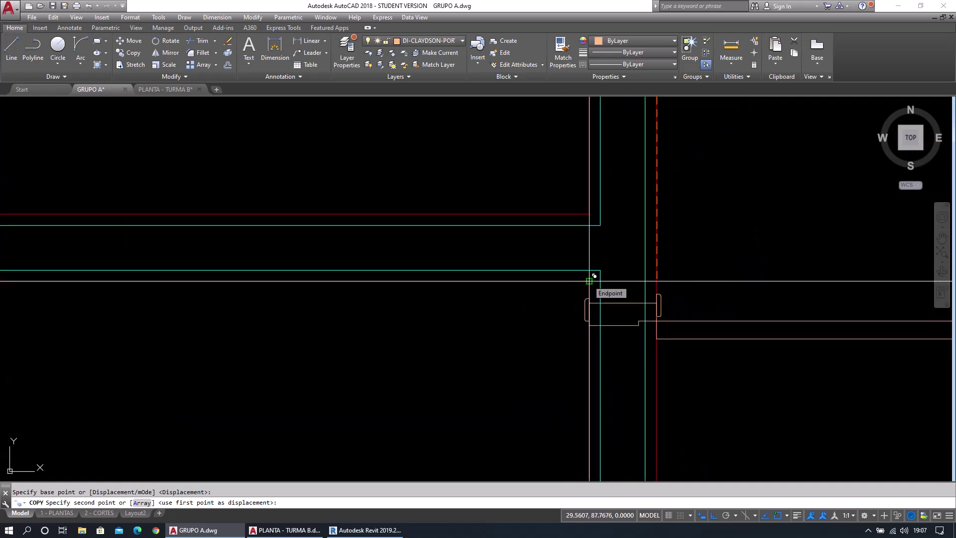
click(593, 274)
scroll(809, 299, down, 3)
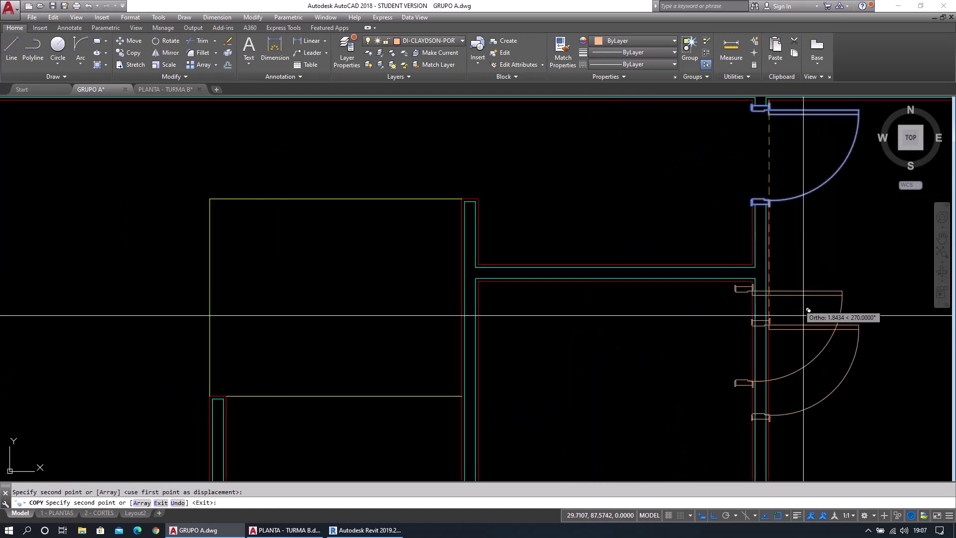
scroll(603, 310, up, 3)
scroll(603, 309, up, 2)
key(Escape)
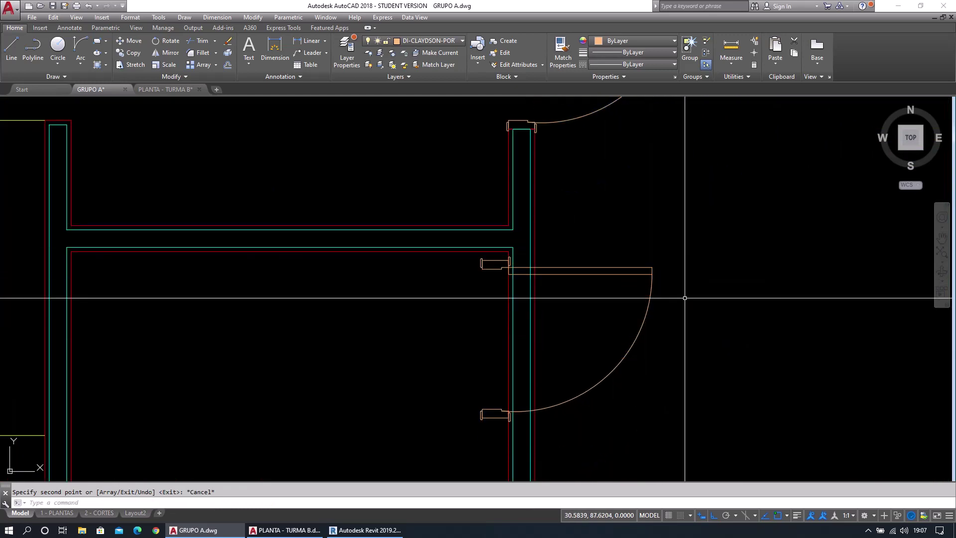
Rotate the copied door 270° about the small room's upper-right plaster corner.
click(704, 394)
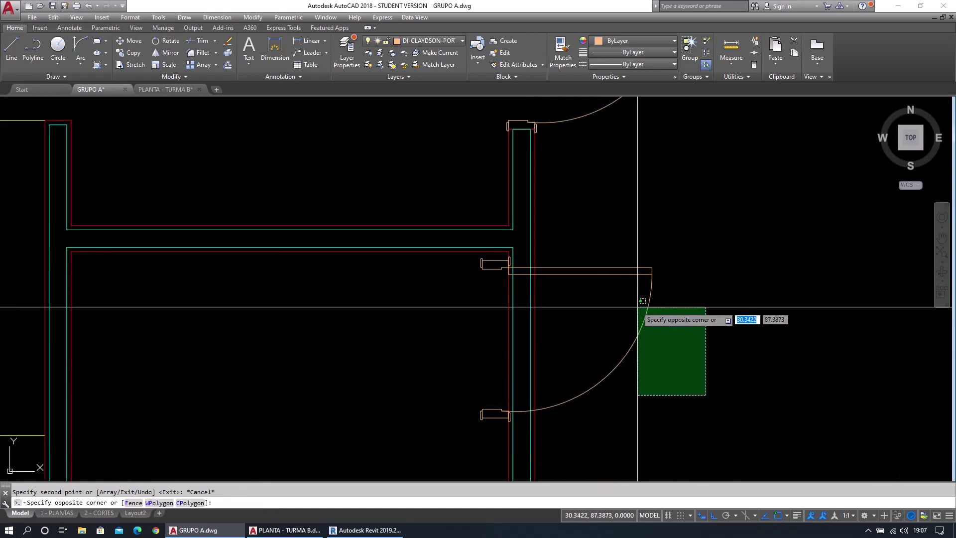
click(634, 314)
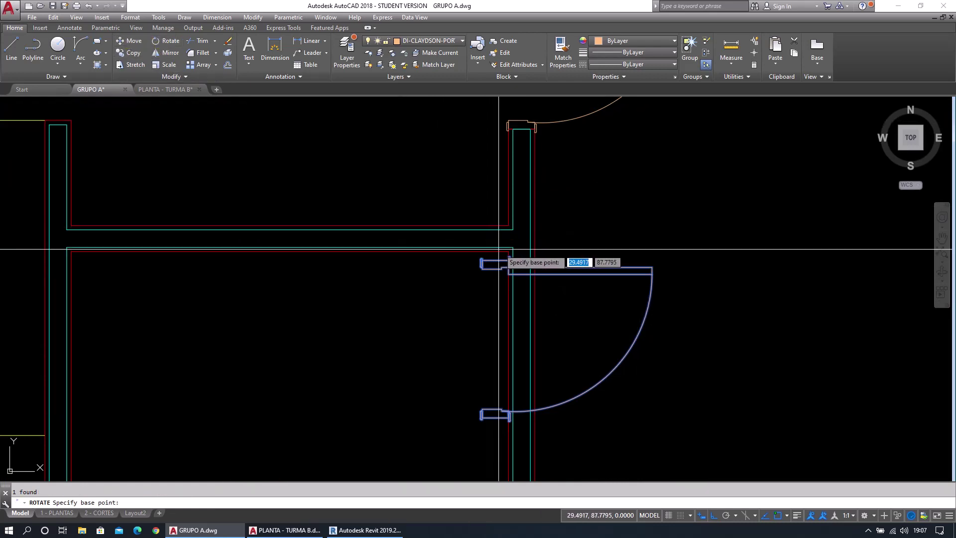
scroll(520, 256, up, 5)
click(521, 251)
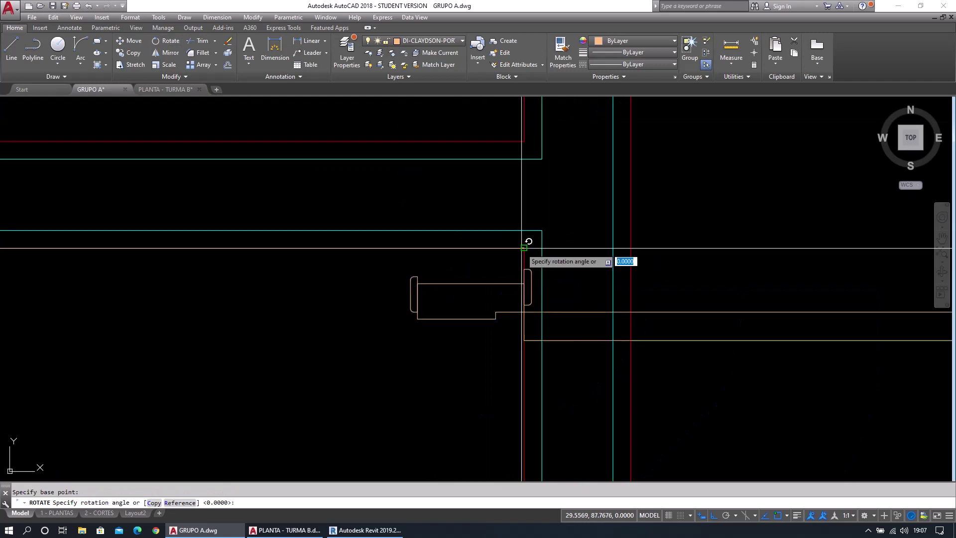
scroll(530, 252, down, 3)
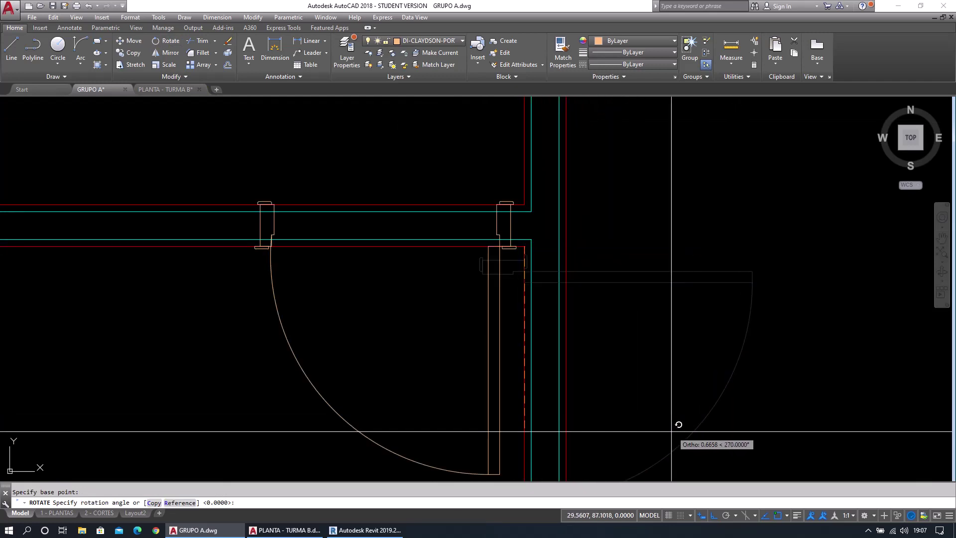
click(618, 426)
scroll(617, 423, down, 3)
middle_drag(452, 335, 505, 314)
scroll(506, 432, up, 2)
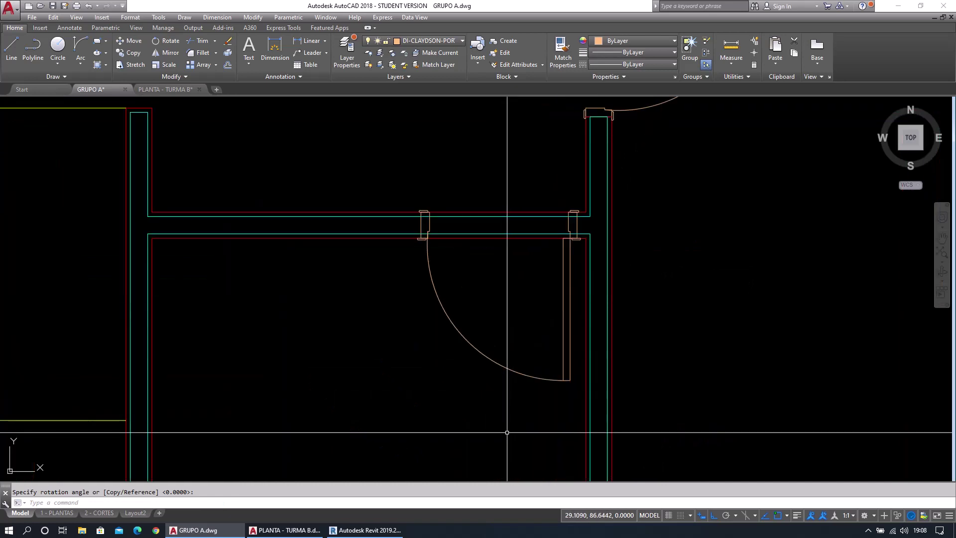
Undo the rotation of the copied door.
click(506, 432)
key(Escape)
key(ctrl+z)
key(ctrl+z)
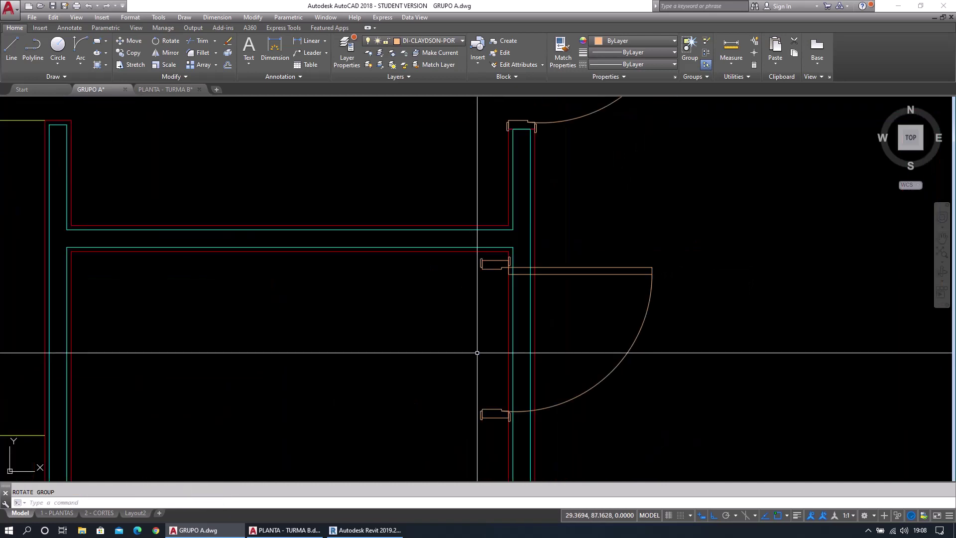
Rotate the copied door 270° about the room's plaster corner so its frames sit in the horizontal wall.
click(682, 363)
key(Escape)
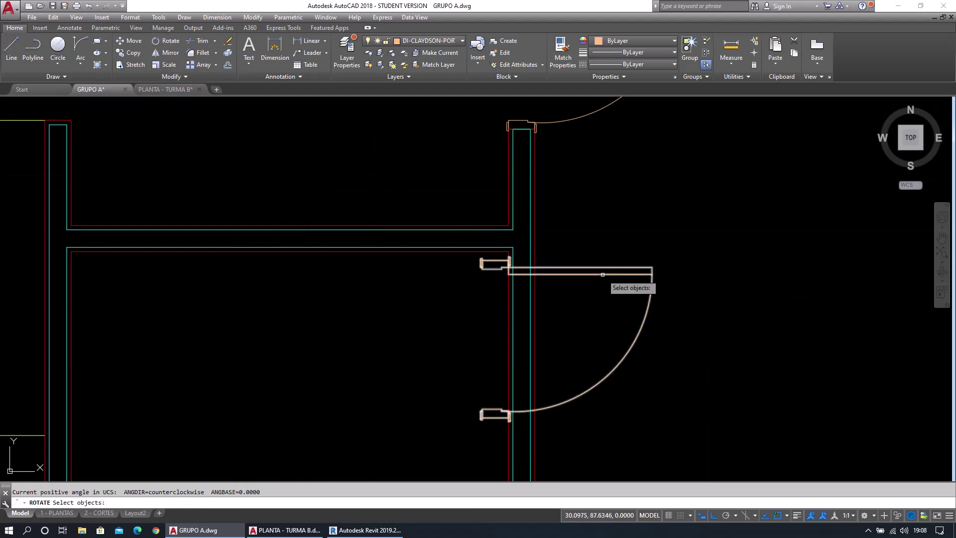
key(Return)
scroll(545, 268, up, 4)
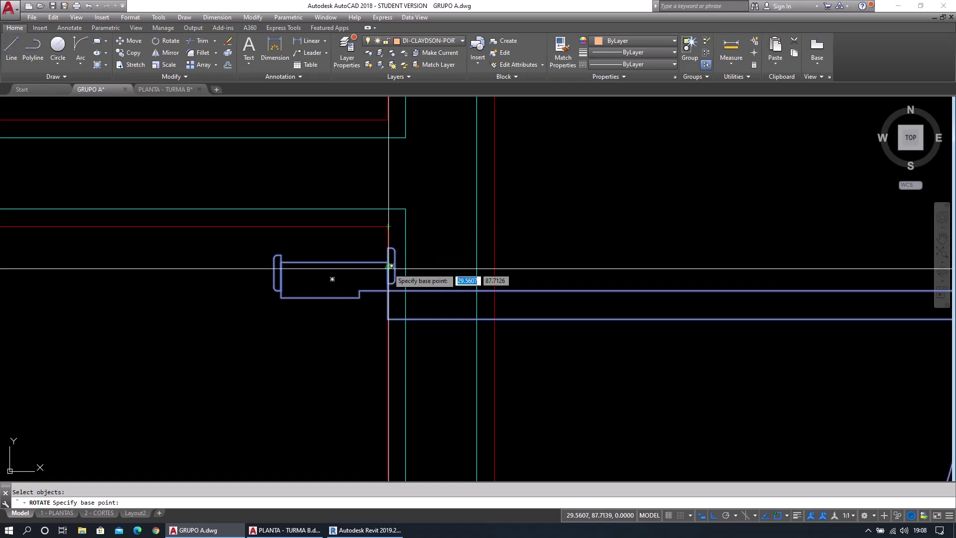
click(388, 226)
scroll(403, 218, down, 4)
scroll(518, 207, down, 4)
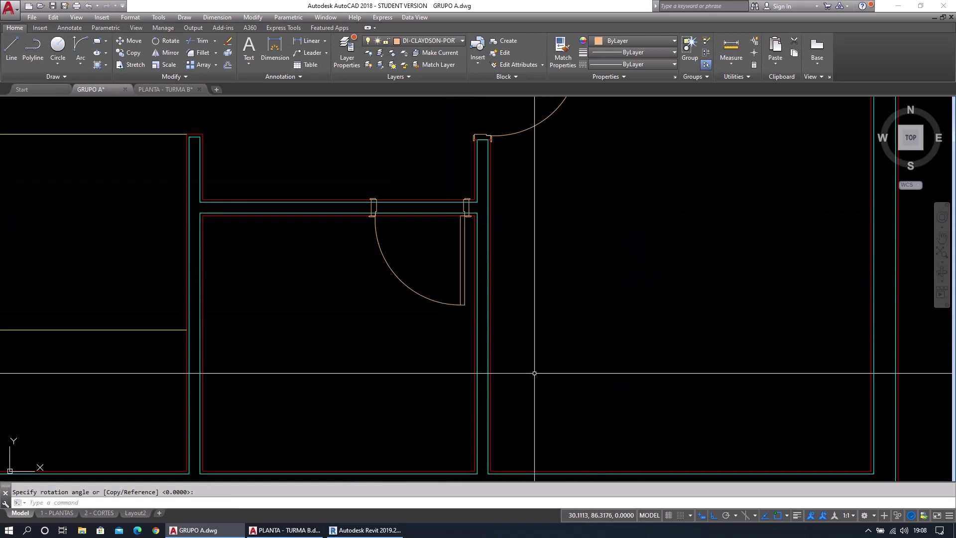
scroll(420, 192, up, 4)
key(Escape)
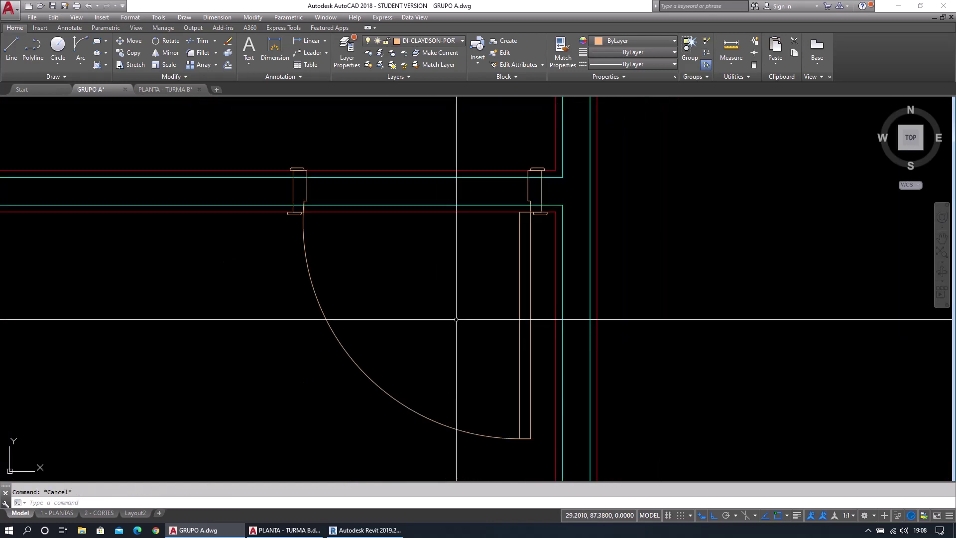
Explode the rotated door block in the horizontal wall into separate objects.
scroll(370, 328, down, 4)
scroll(378, 378, up, 2)
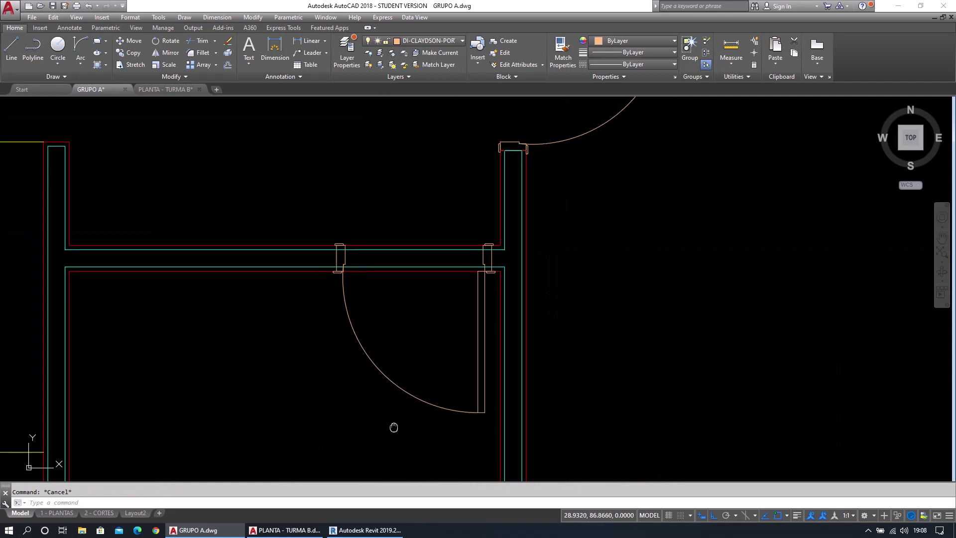
click(424, 462)
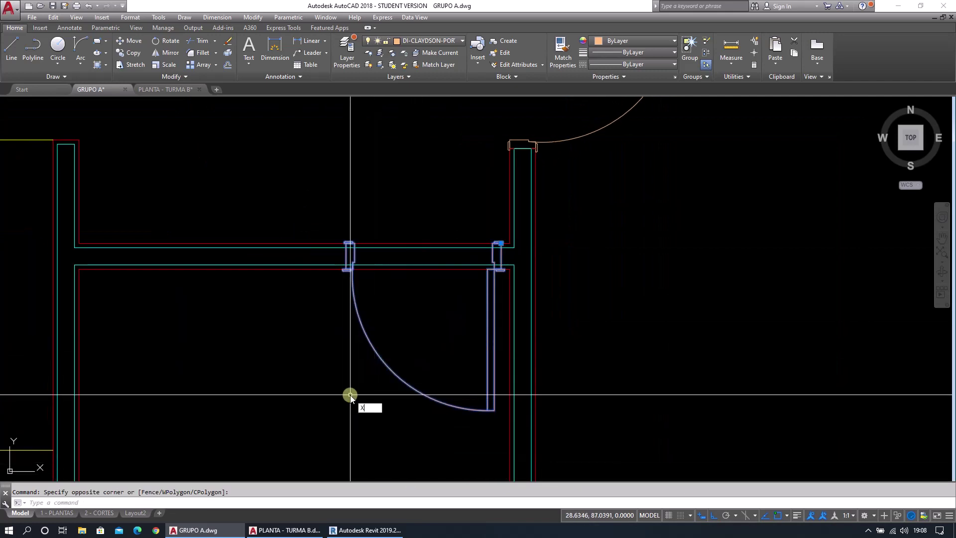
key(Escape)
Stretch the free end of the exploded door's leaf 0.2 up toward the wall to shorten the leaf.
scroll(418, 348, up, 2)
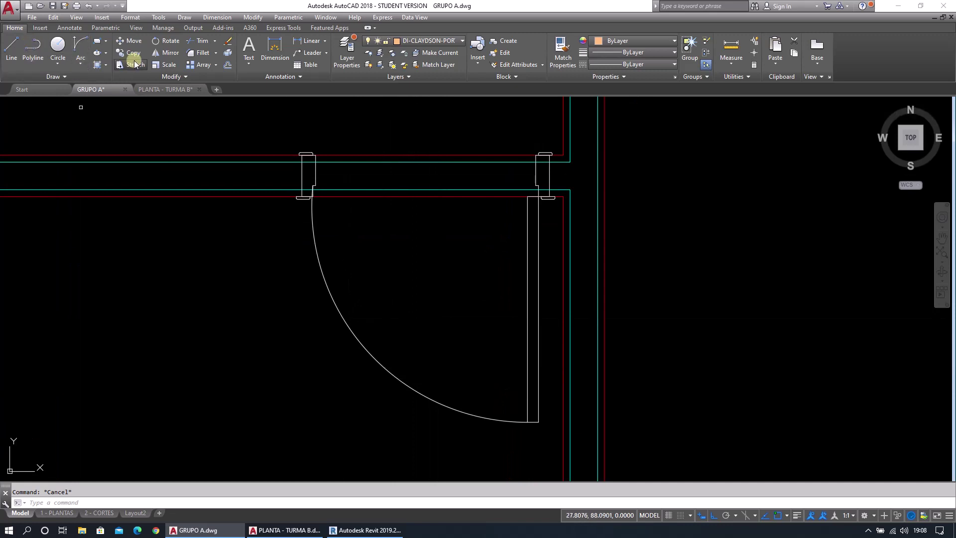
click(547, 442)
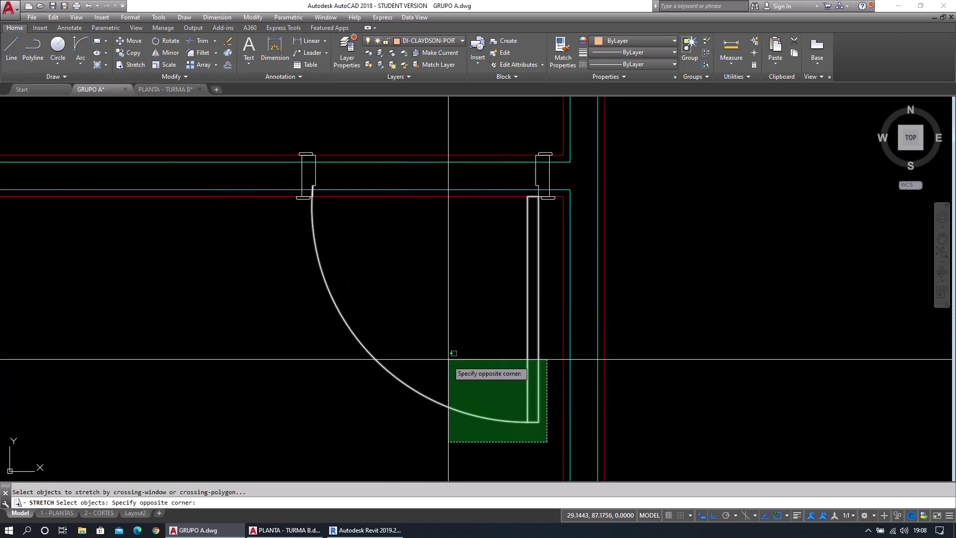
click(381, 386)
key(Return)
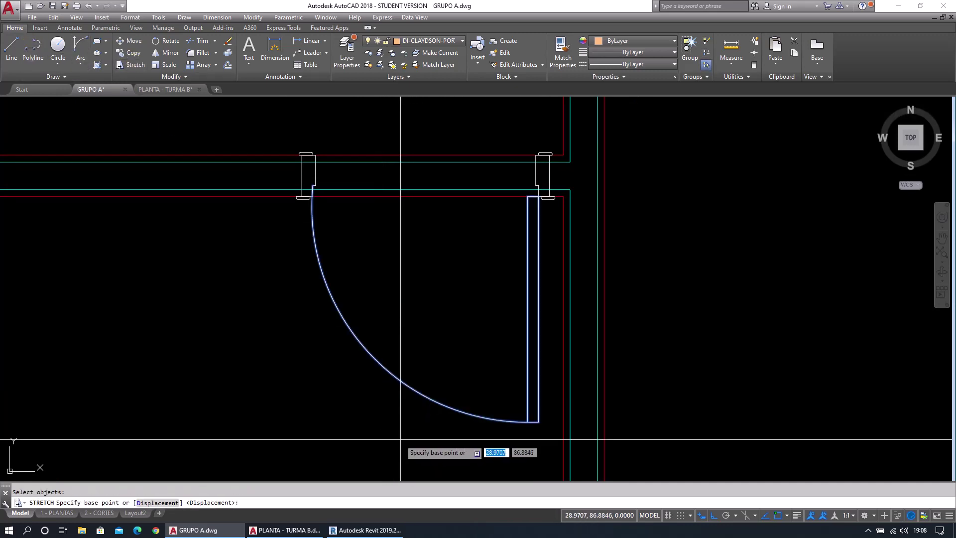
click(332, 446)
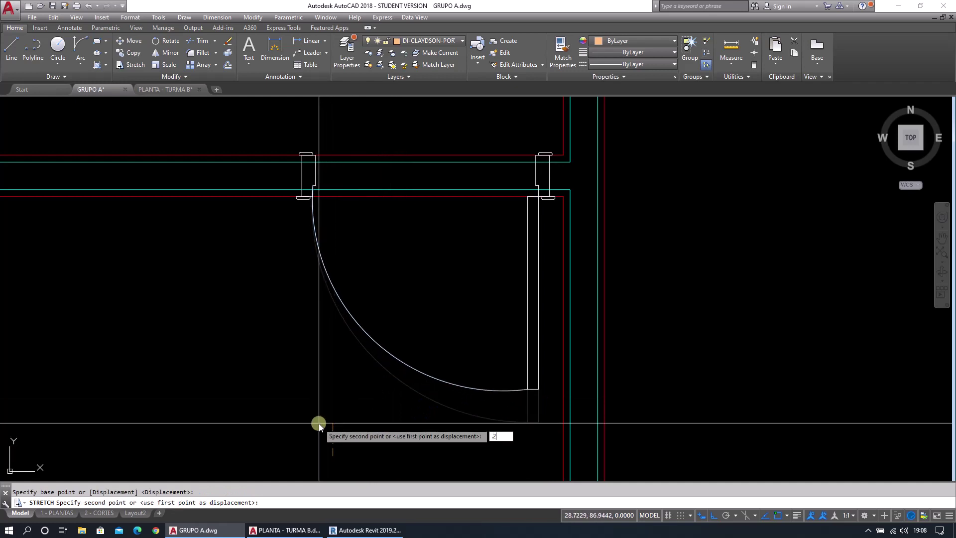
key(Return)
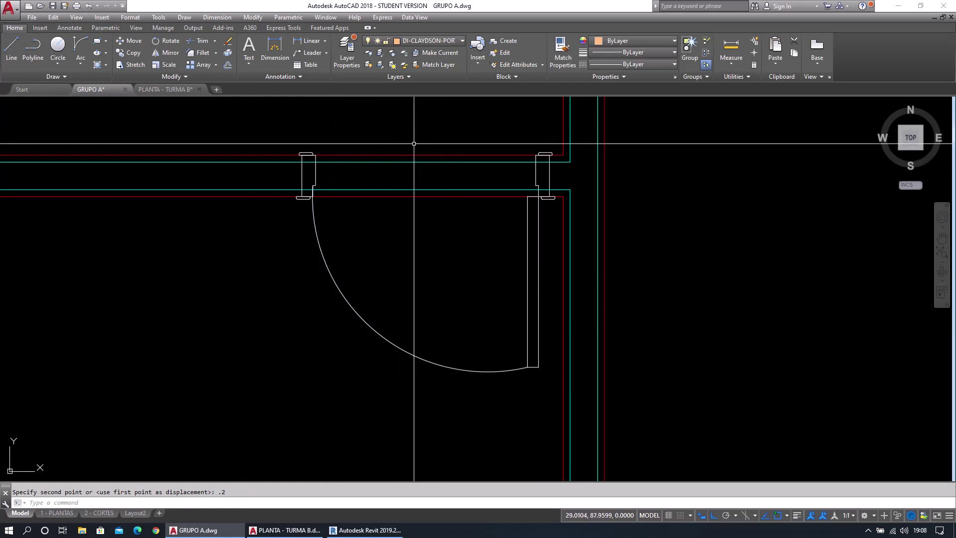
Measure the length of the shortened door leaf from its free end to the hinge side.
click(731, 48)
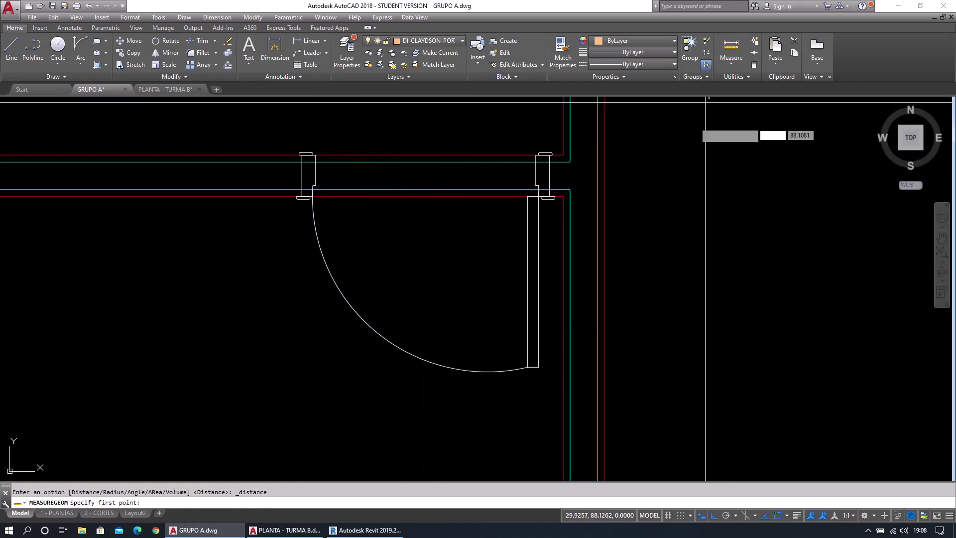
click(538, 367)
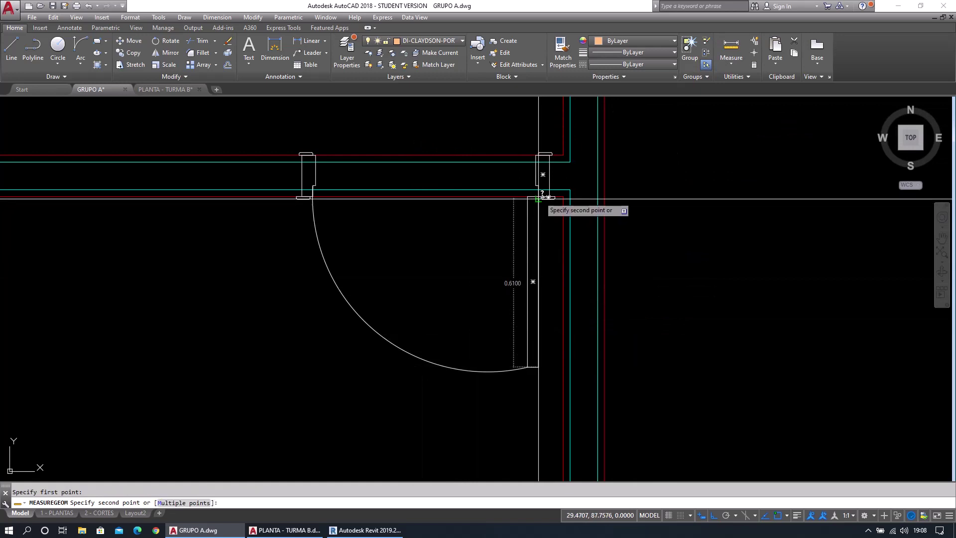
scroll(541, 197, up, 2)
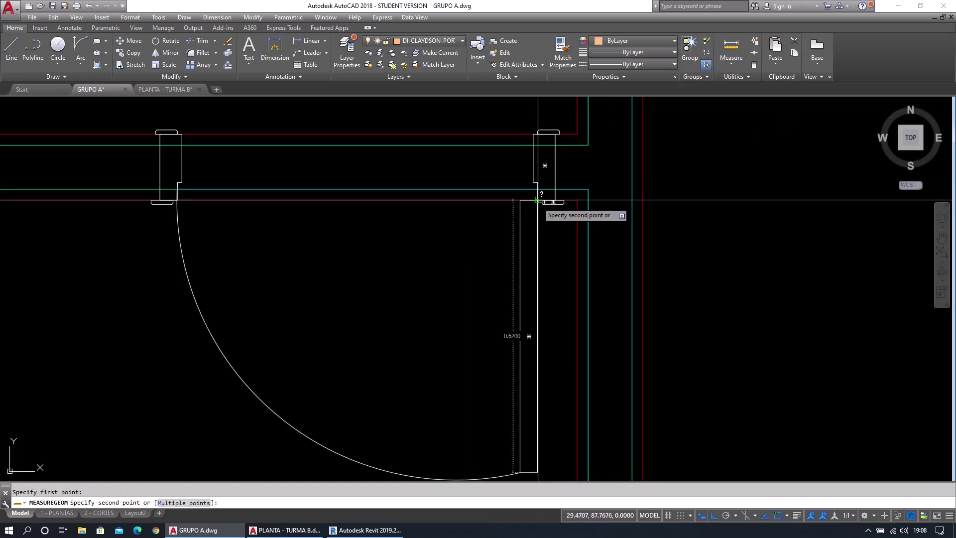
right_click(536, 201)
key(Escape)
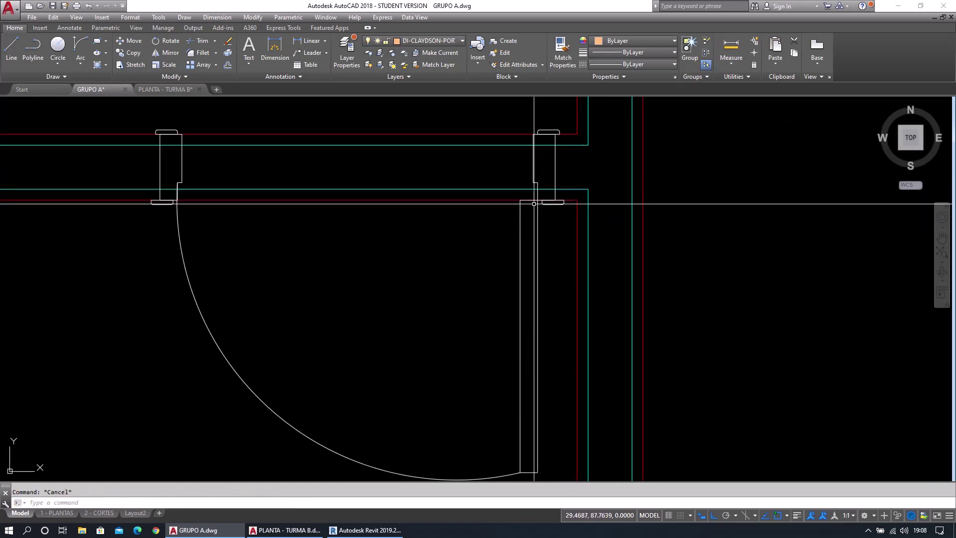
Stretch the latch-side frame of the exploded door toward the hinge side to narrow the doorway to the shortened leaf.
scroll(529, 205, down, 4)
scroll(448, 214, up, 2)
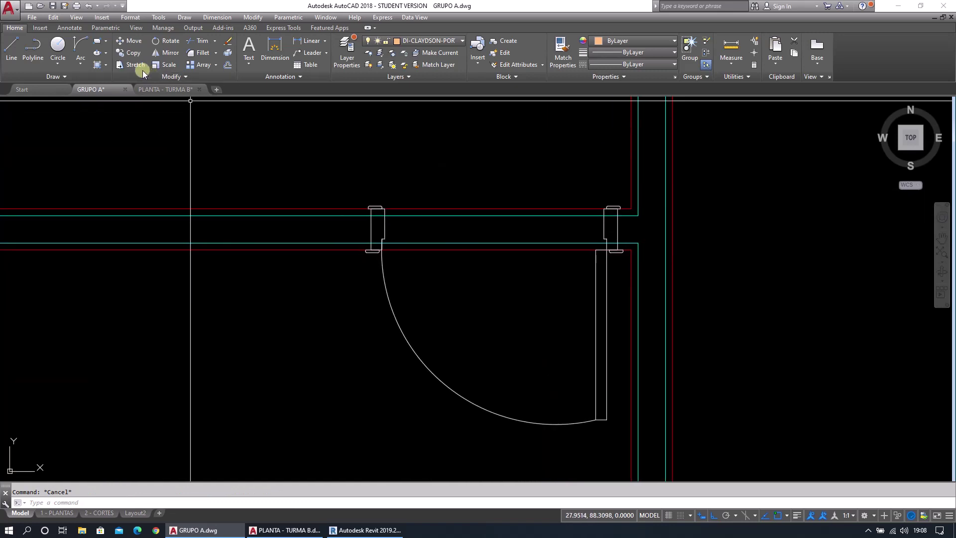
click(466, 156)
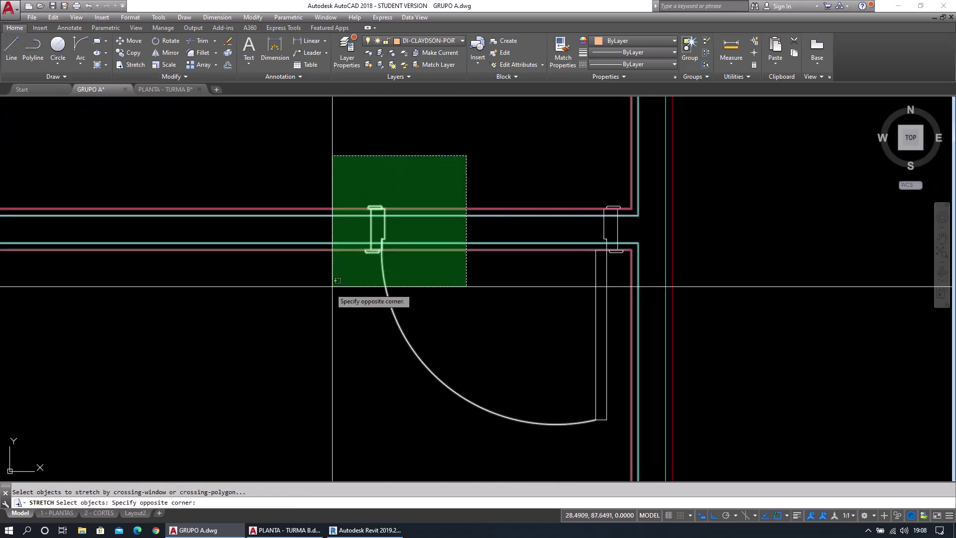
click(283, 308)
click(176, 334)
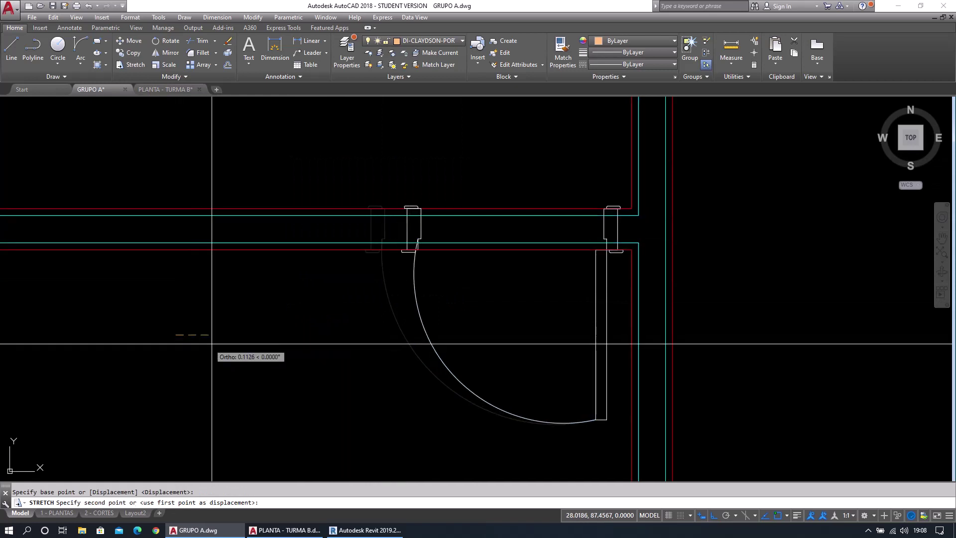
key(Return)
key(Return)
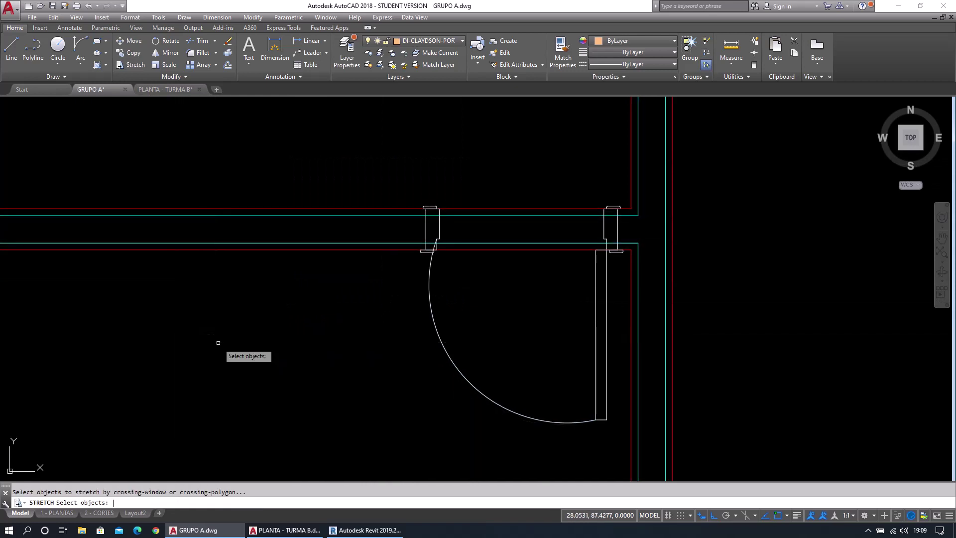
key(Escape)
Erase the distorted swing arc of the door in the horizontal wall.
middle_drag(491, 350, 438, 316)
click(437, 316)
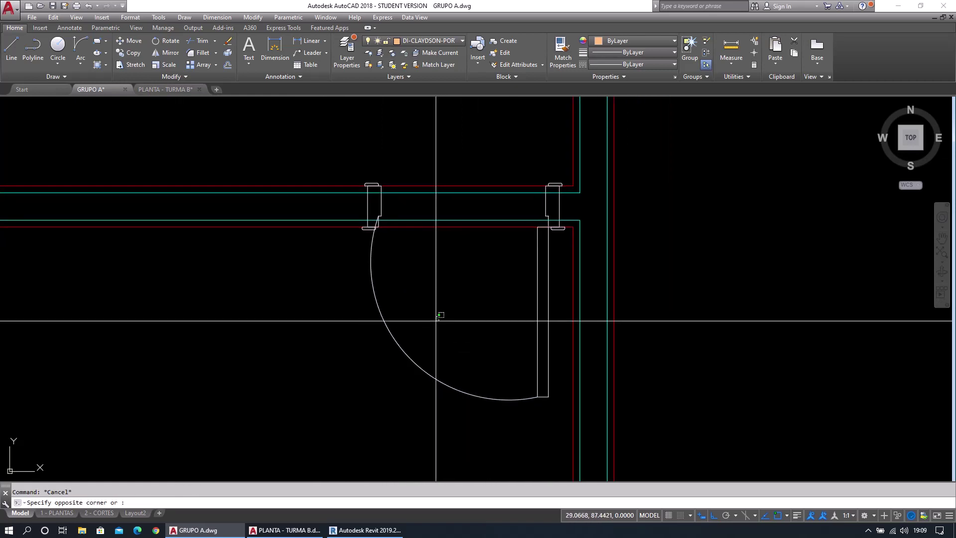
click(403, 364)
key(Delete)
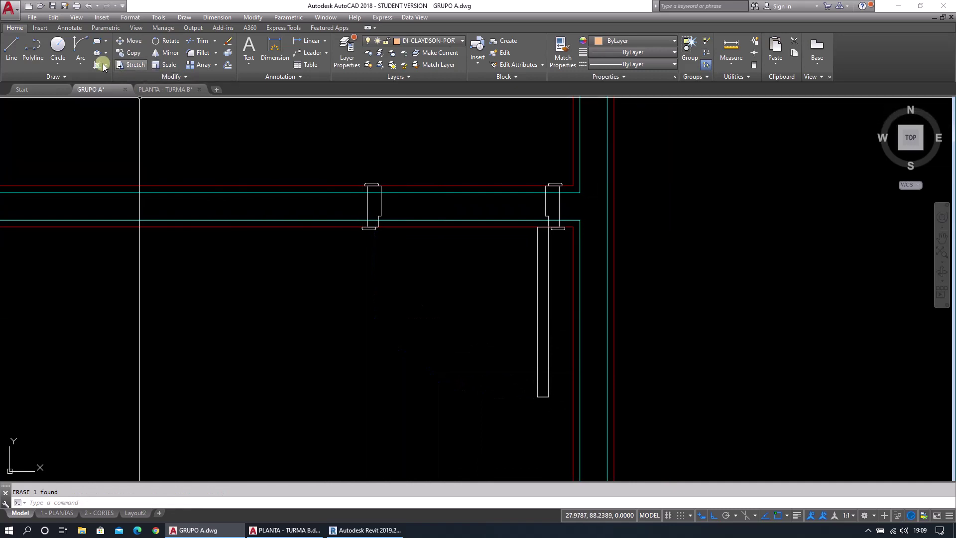
Draw a new swing arc from the leaf's free end to the latch-side frame, with a horizontal start direction.
click(80, 45)
click(537, 397)
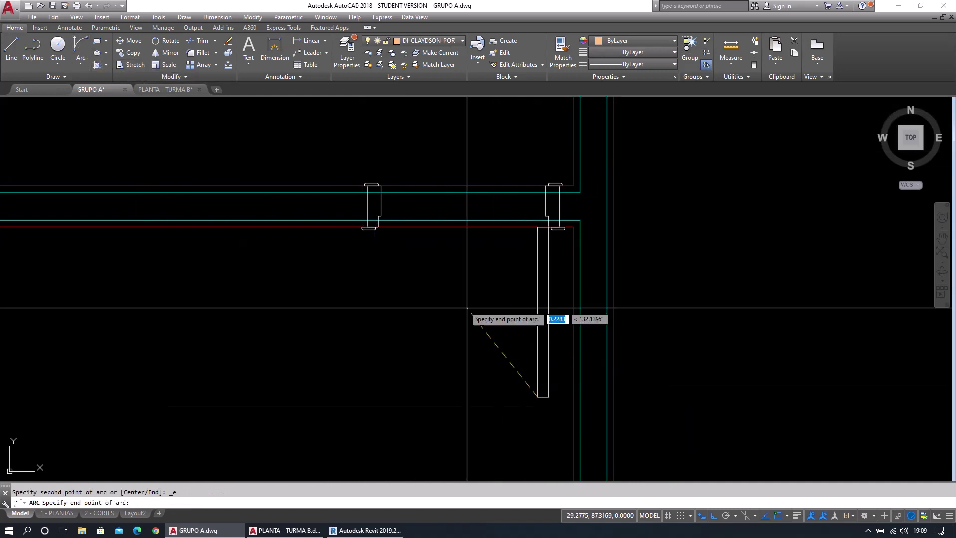
click(378, 229)
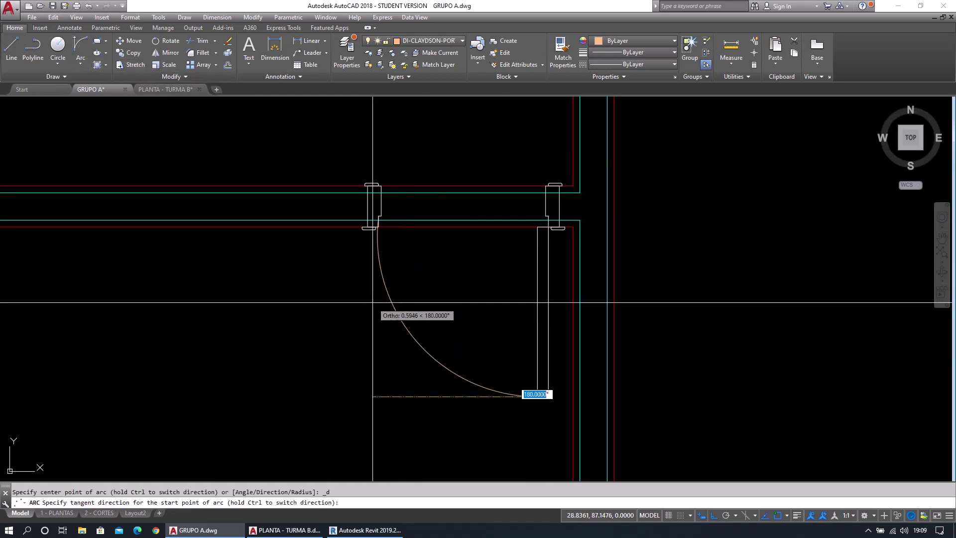
click(320, 341)
key(Escape)
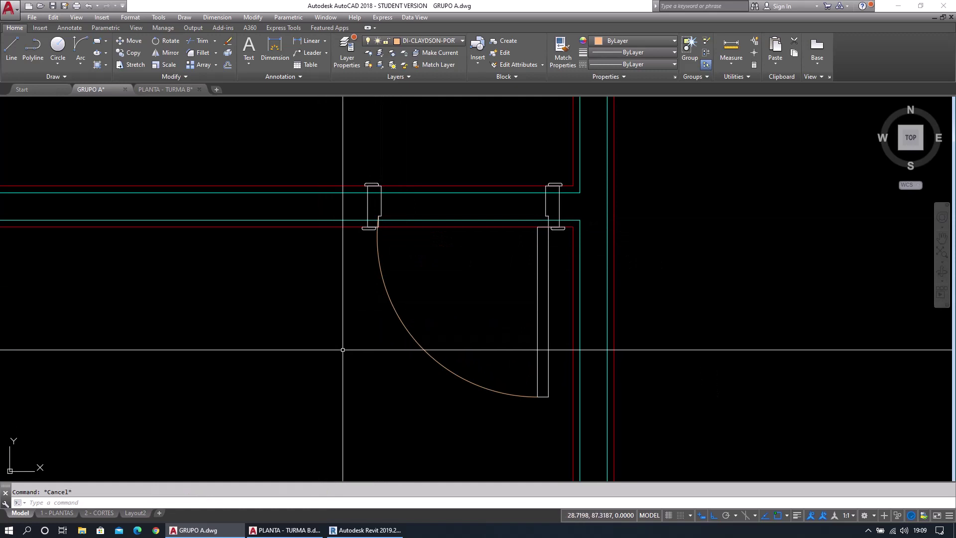
Move the new door swing arc to layer 0.
click(510, 405)
click(474, 351)
click(419, 44)
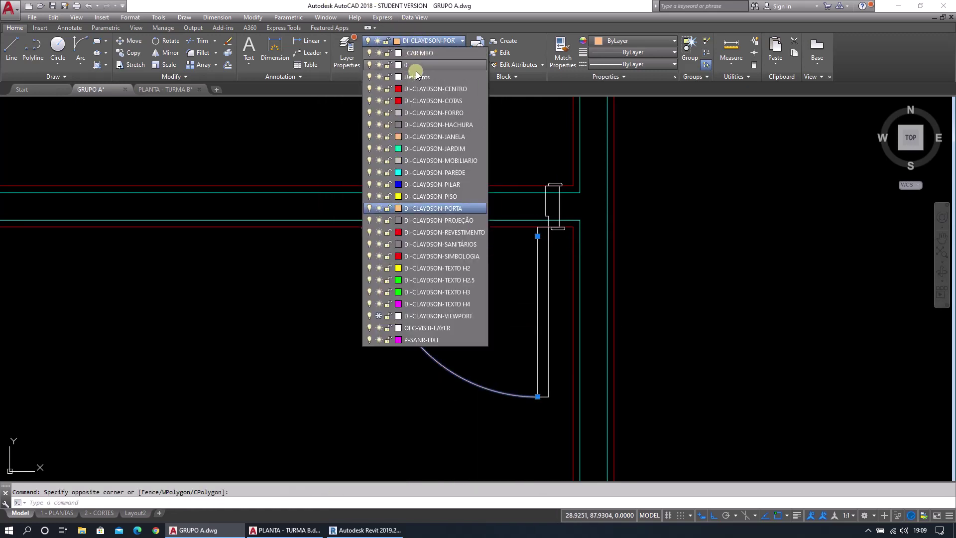
click(414, 68)
key(Escape)
Examine how the wall ends are closed at the vertical wall's door and compare them with the new door's frames.
scroll(479, 254, down, 4)
scroll(555, 224, up, 6)
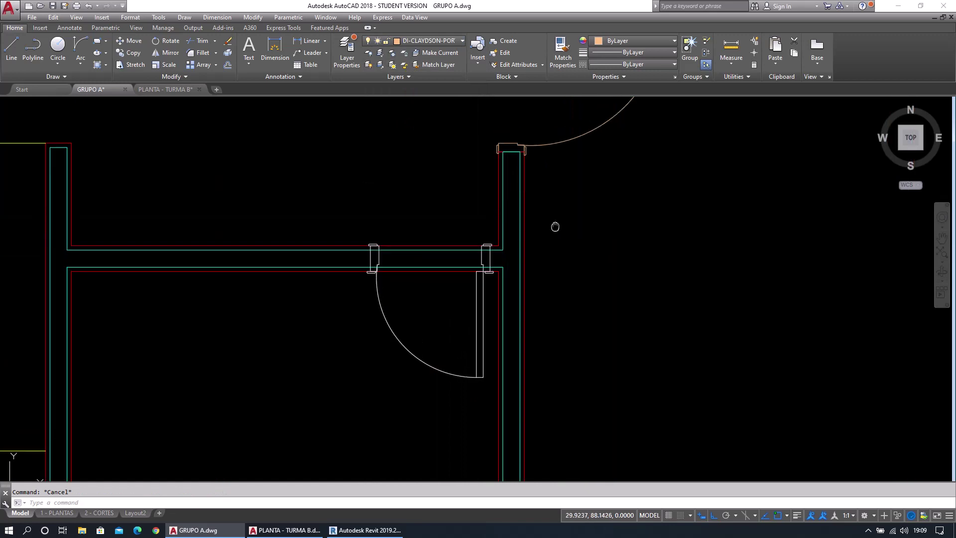
scroll(466, 192, down, 7)
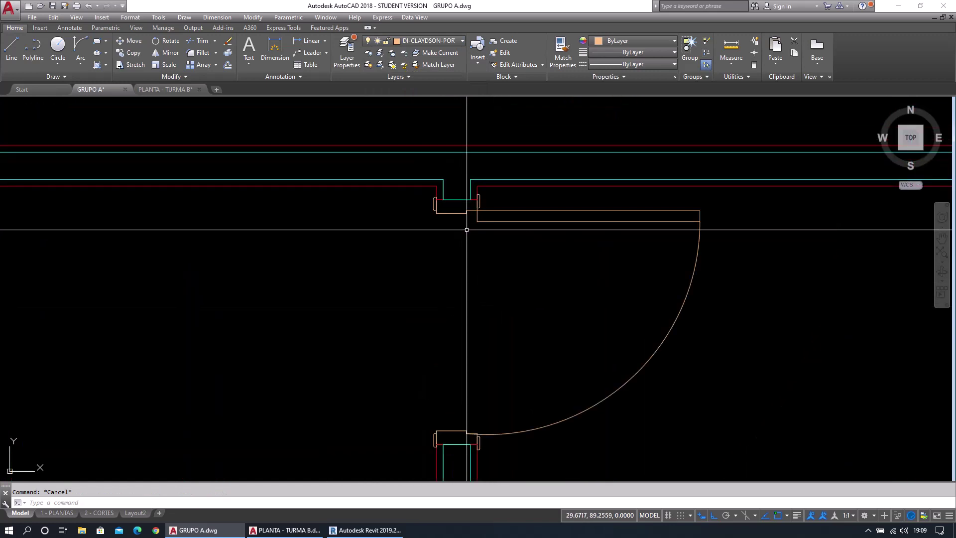
scroll(443, 393, up, 3)
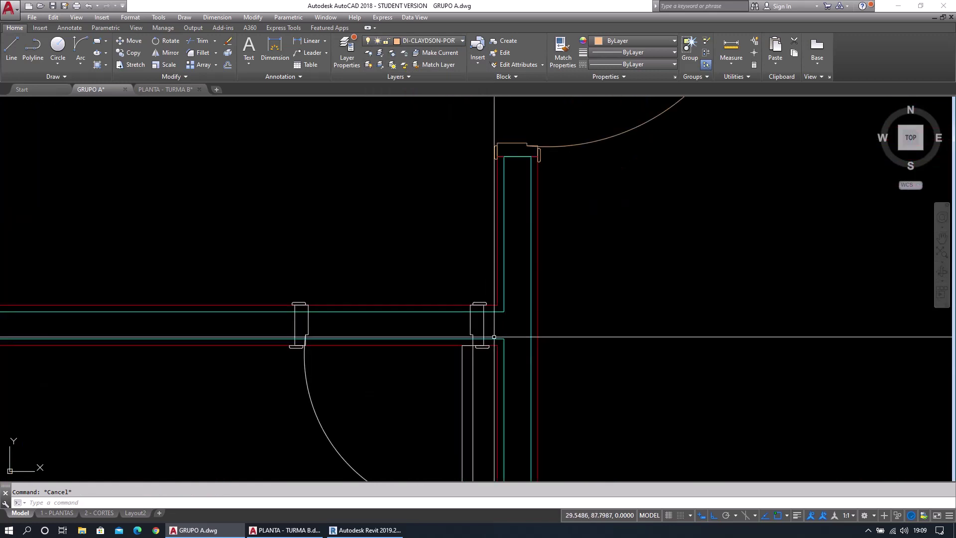
scroll(473, 329, up, 6)
scroll(507, 300, down, 4)
scroll(507, 301, down, 2)
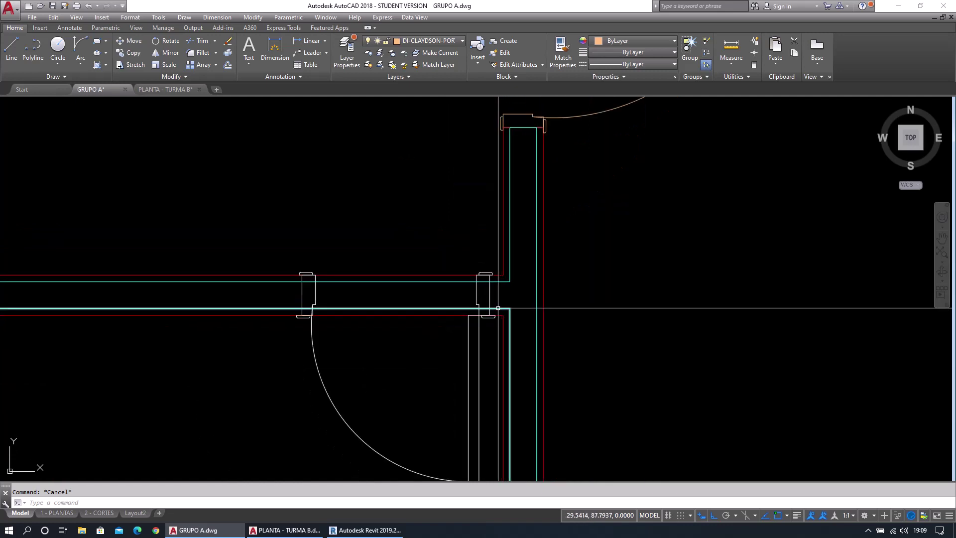
scroll(499, 308, up, 2)
middle_drag(425, 361, 485, 340)
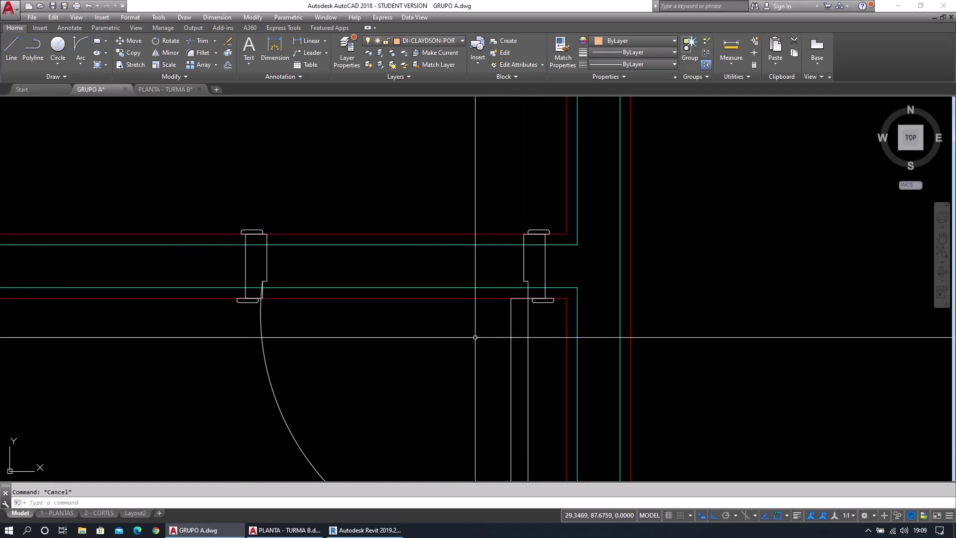
scroll(460, 343, down, 2)
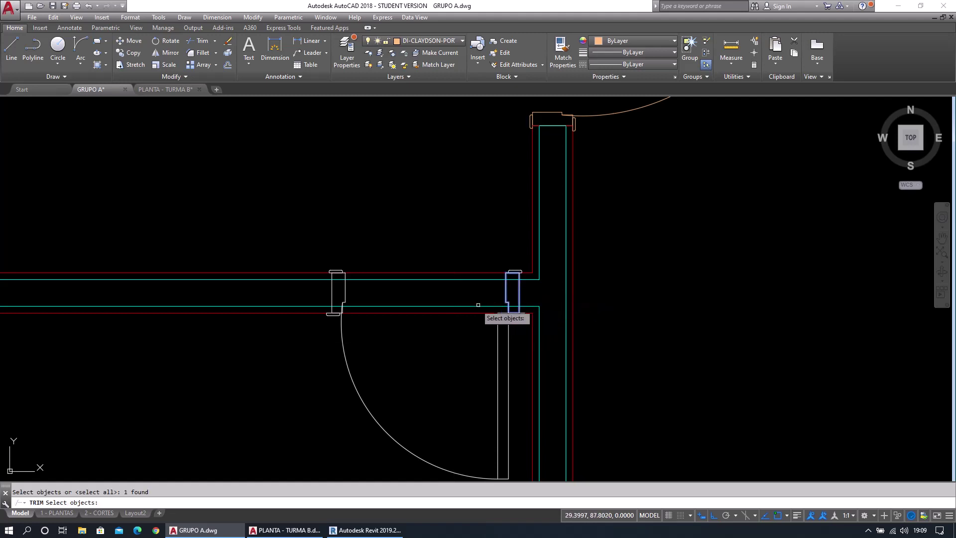
key(Escape)
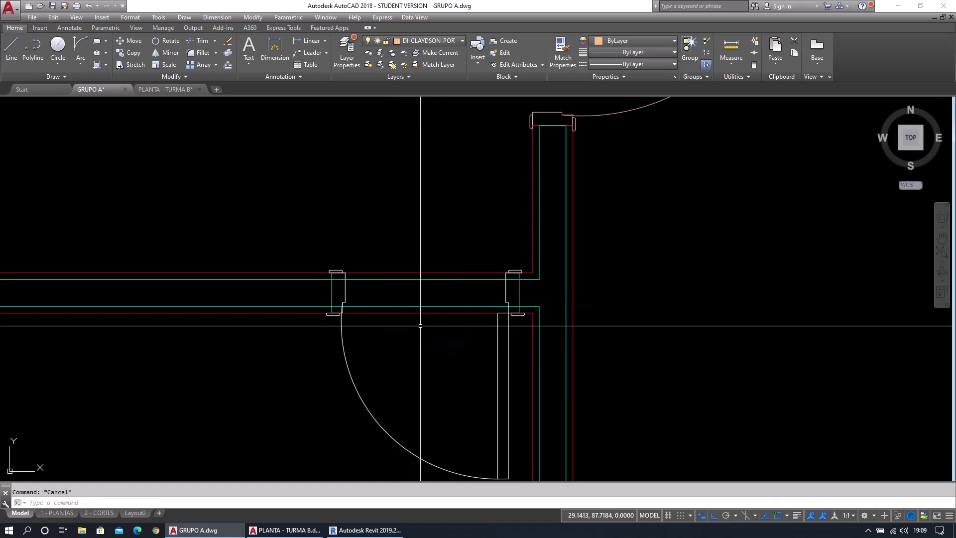
Copy the three wall-end closing lines at the vertical wall's door to the upper outer corner of the new door's hinge-side frame.
scroll(471, 325, up, 2)
scroll(582, 299, down, 4)
middle_drag(604, 240, 574, 324)
middle_drag(568, 173, 556, 268)
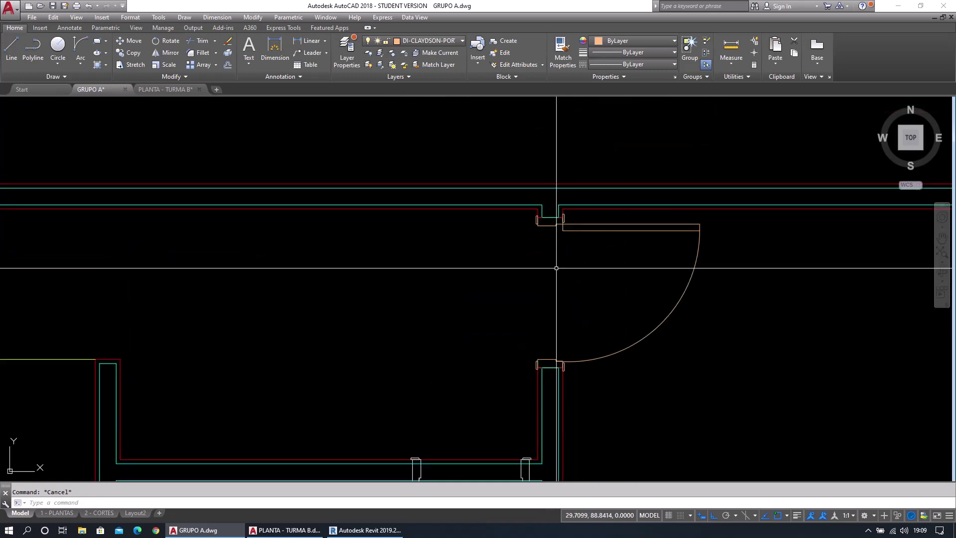
scroll(550, 211, up, 8)
click(433, 247)
click(635, 269)
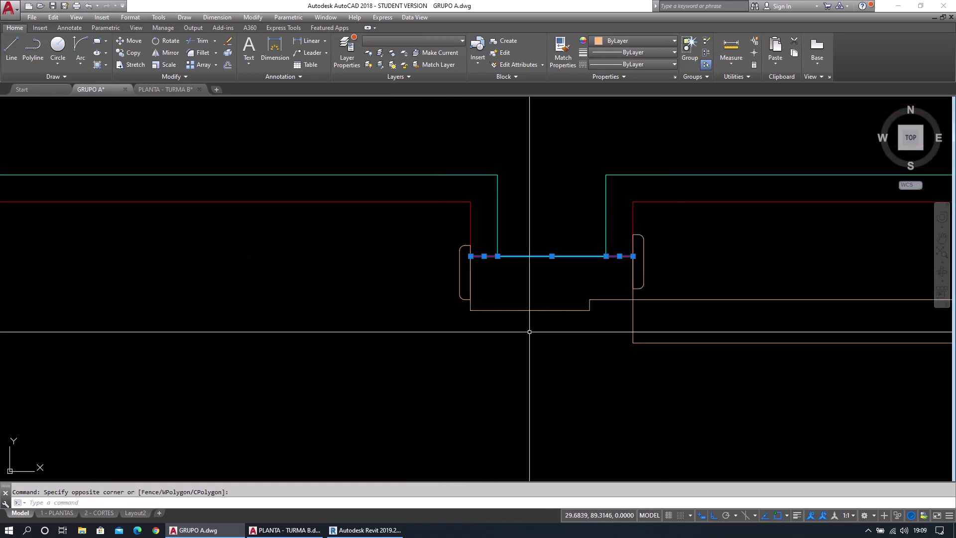
middle_drag(504, 343, 395, 303)
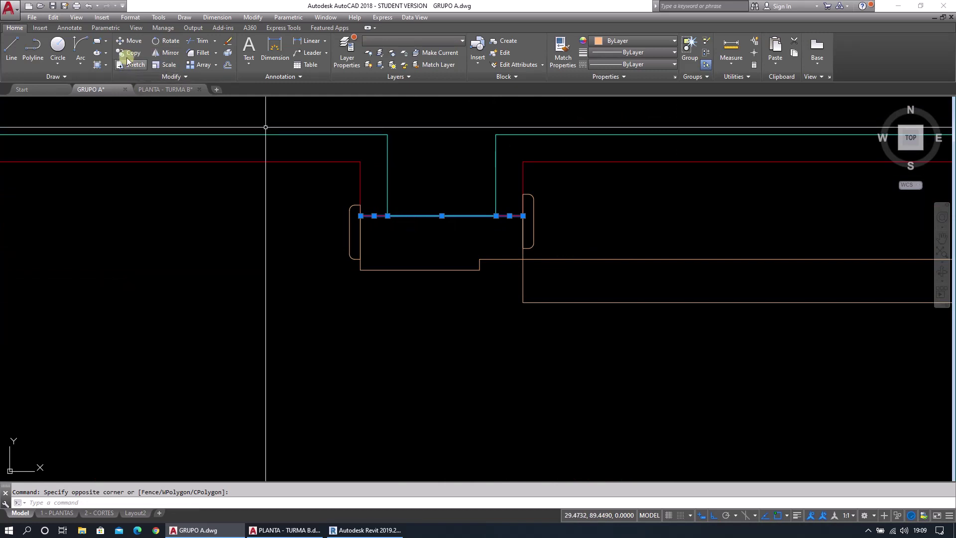
click(360, 216)
scroll(393, 252, down, 4)
middle_drag(430, 450, 487, 188)
middle_drag(465, 455, 481, 165)
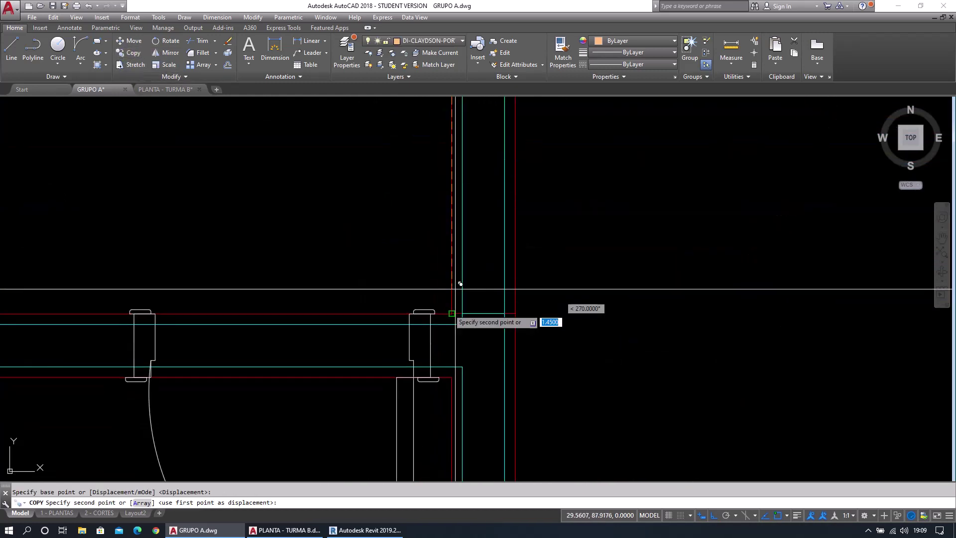
scroll(437, 350, up, 4)
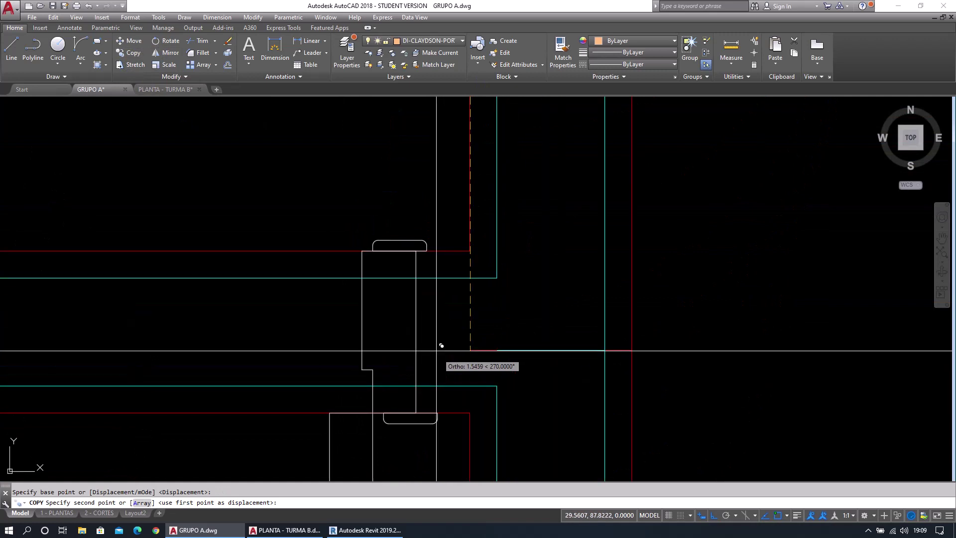
click(427, 250)
key(Escape)
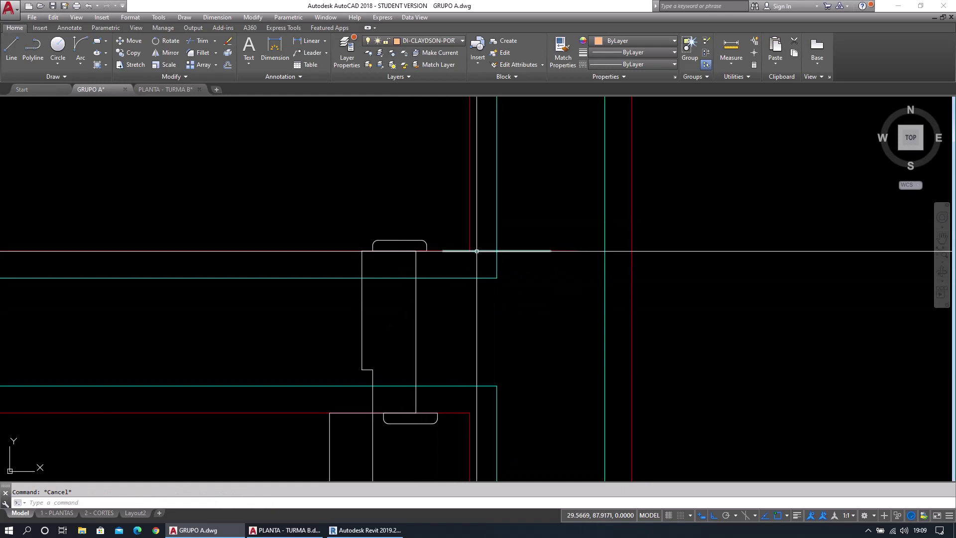
click(397, 220)
click(604, 250)
key(Return)
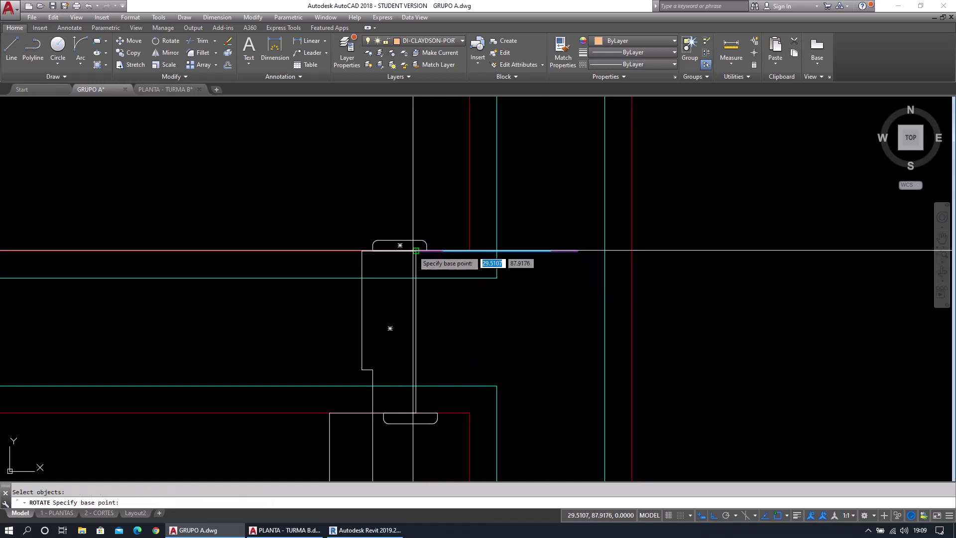
click(416, 250)
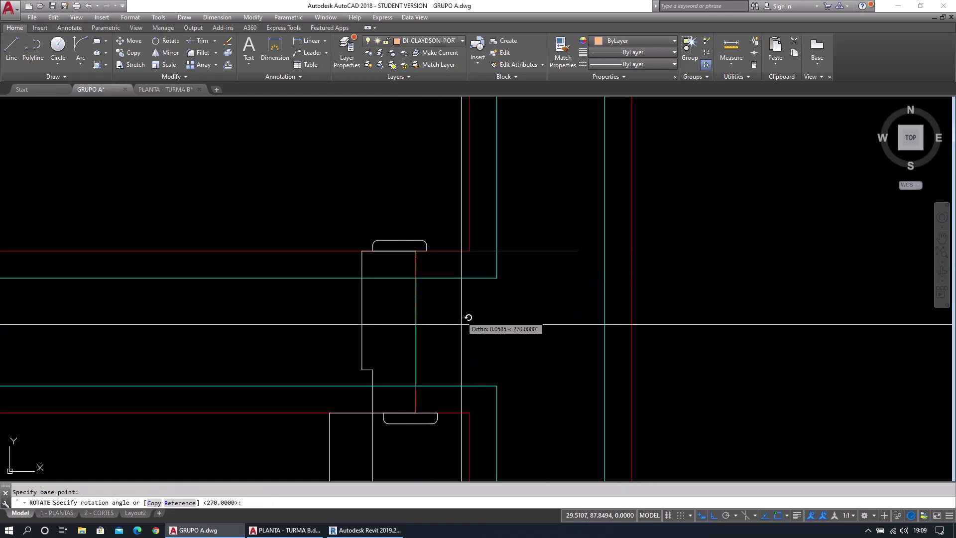
Rotate the three copied closing lines 270° about the hinge-side frame's upper outer corner so they run along its outer side.
click(391, 220)
click(610, 275)
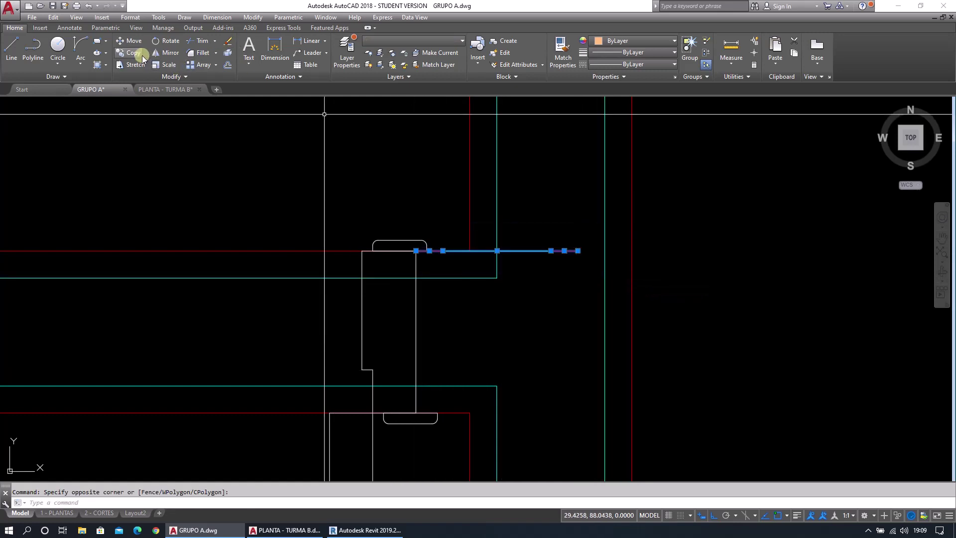
click(169, 44)
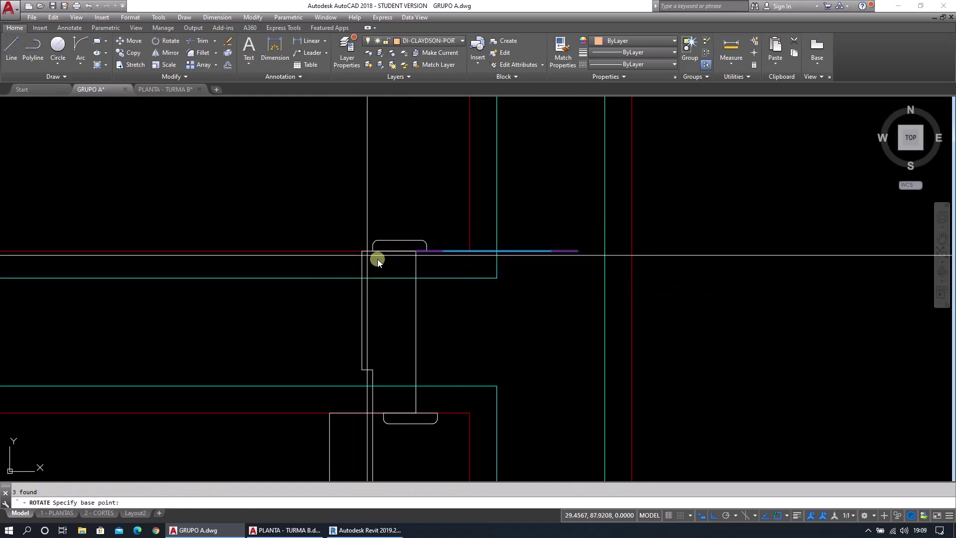
click(415, 250)
scroll(466, 377, down, 4)
key(Escape)
middle_drag(499, 335, 577, 260)
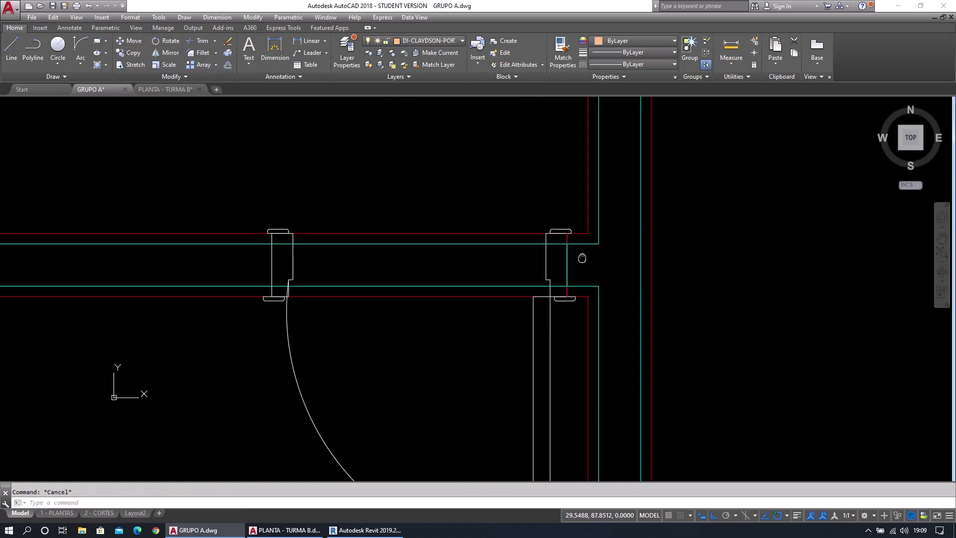
Copy the three closing lines from the hinge-side frame to the outer side of the latch-side frame.
scroll(574, 266, up, 2)
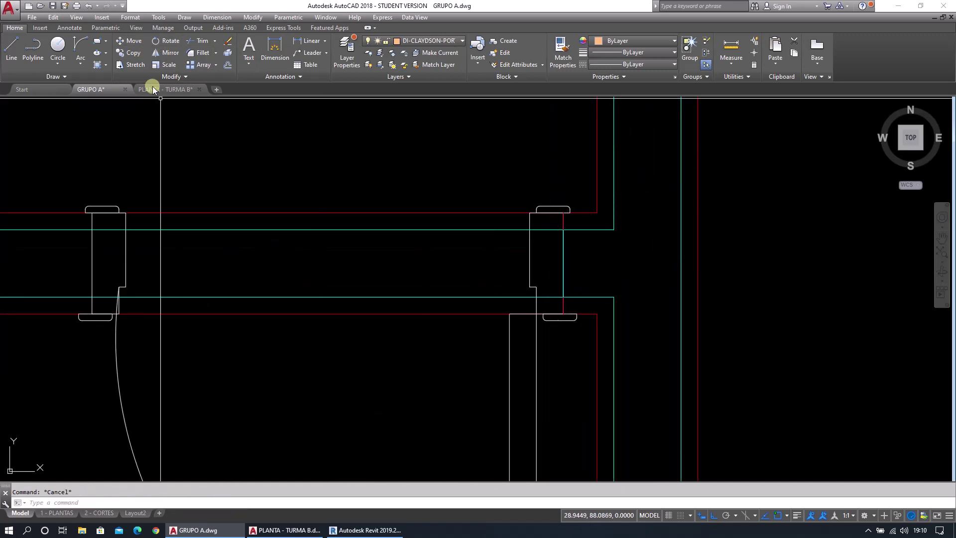
click(546, 189)
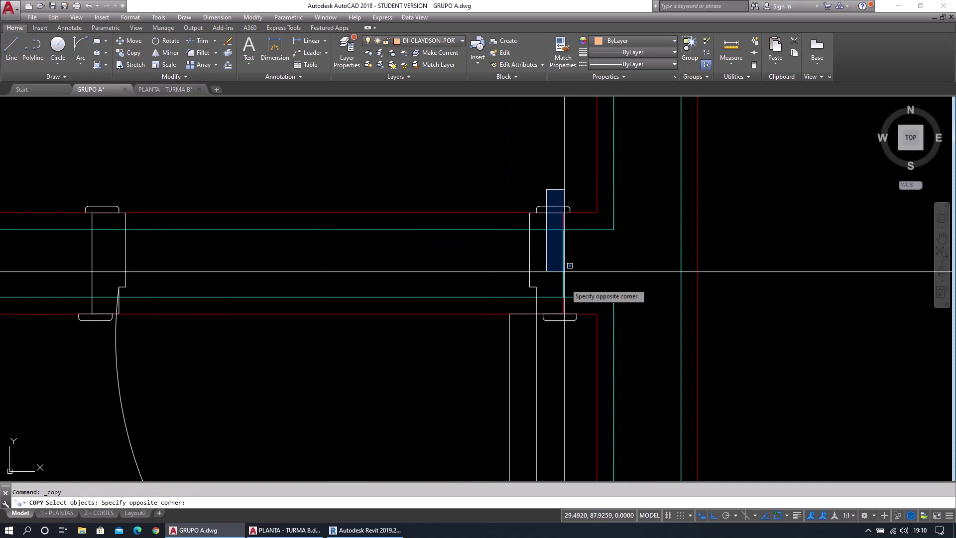
click(576, 359)
key(Return)
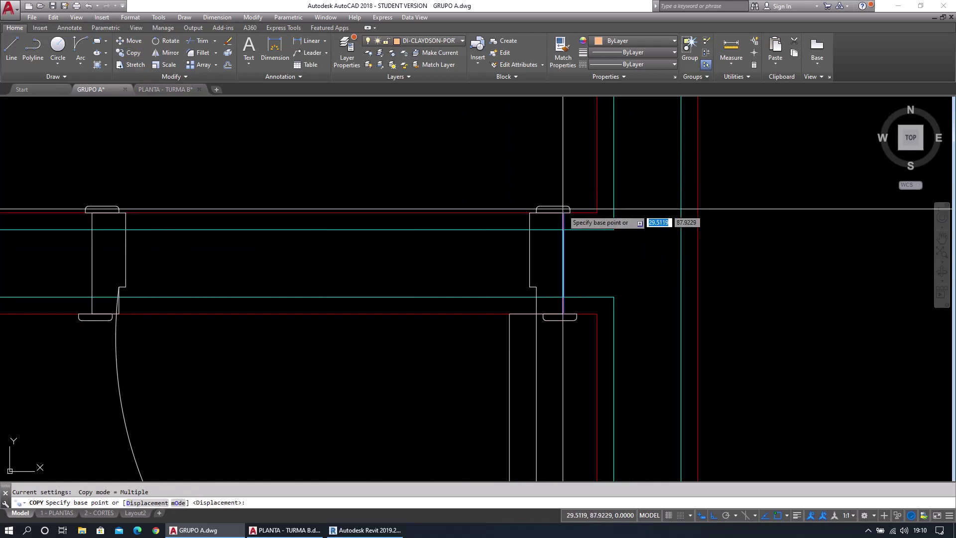
click(553, 209)
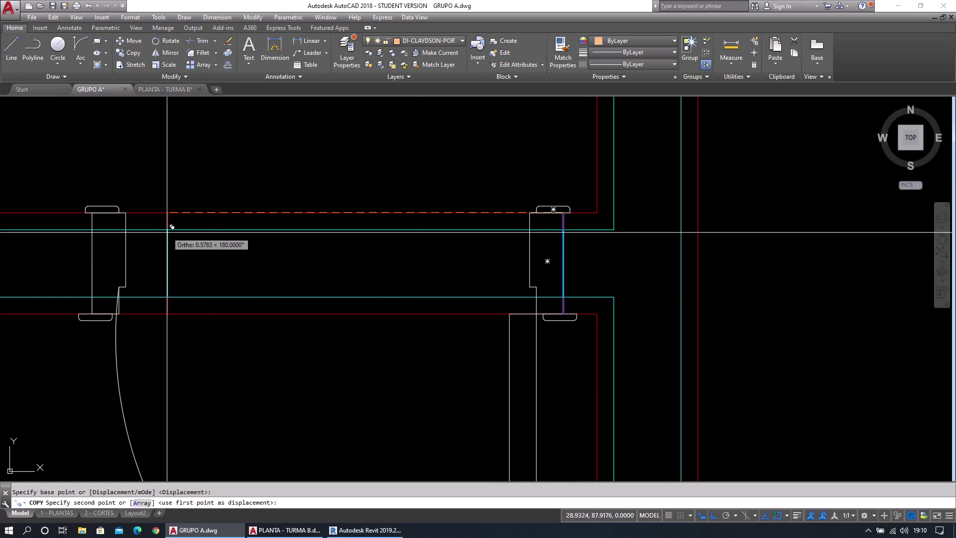
click(102, 209)
middle_drag(182, 278, 423, 263)
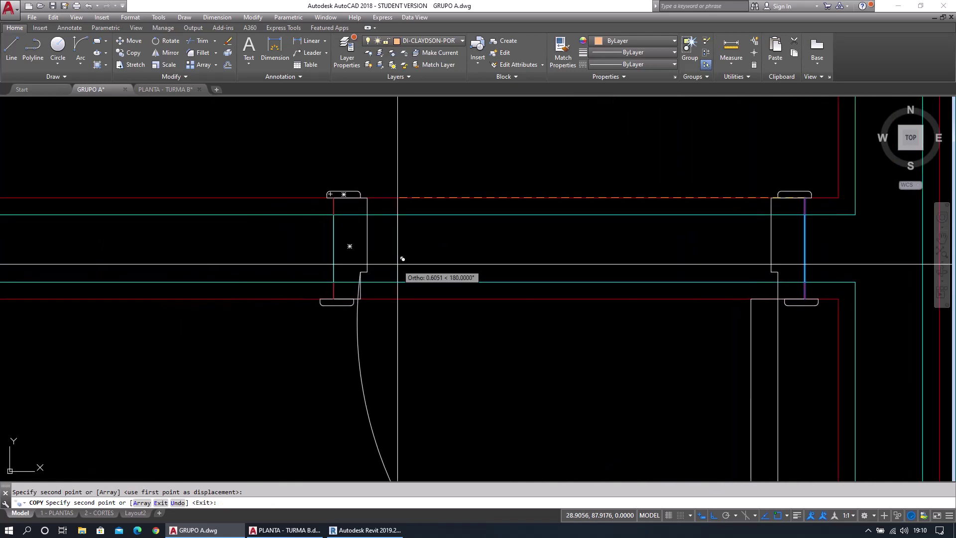
key(Return)
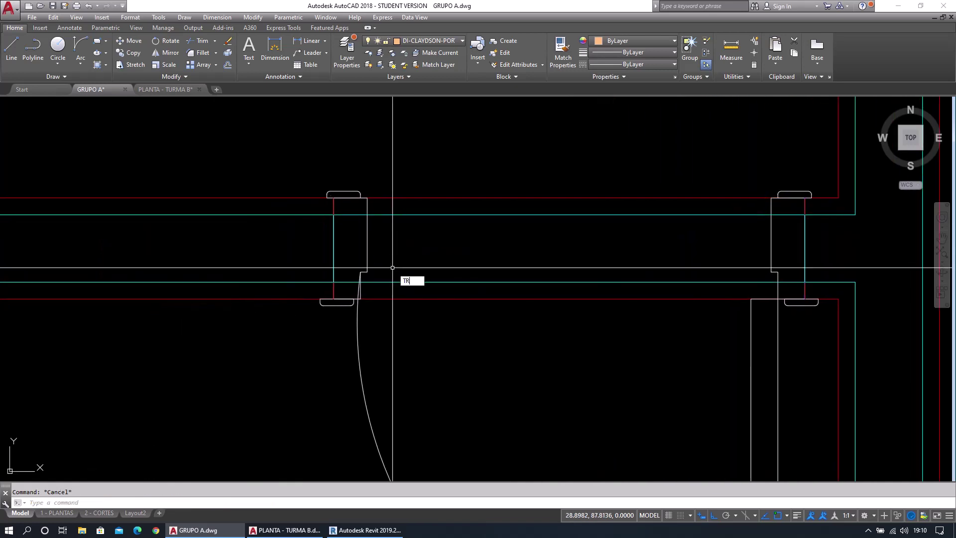
key(Return)
click(305, 167)
click(337, 304)
click(805, 185)
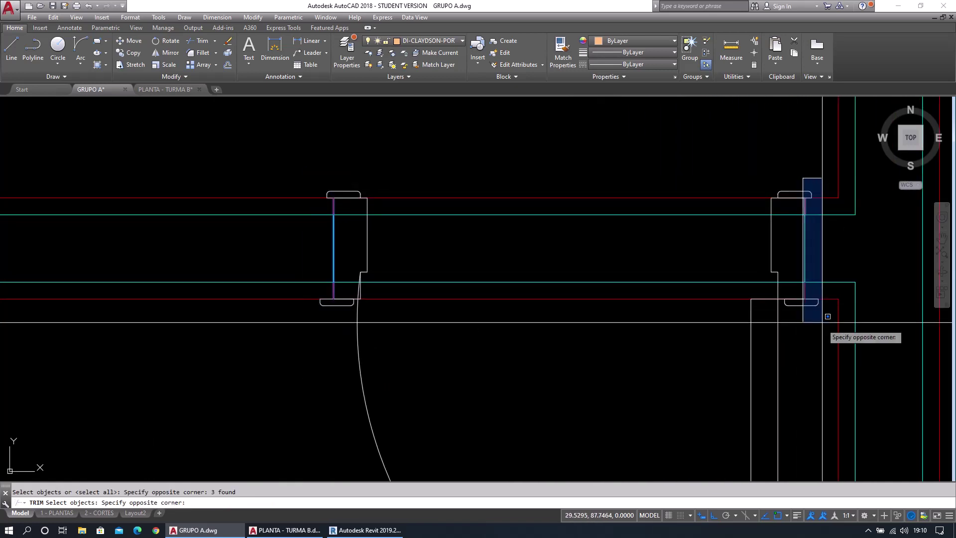
click(822, 331)
key(Escape)
Trim the four horizontal wall lines between the new door's frames, using the closing lines at both outer sides as cutting edges.
key(Return)
click(273, 145)
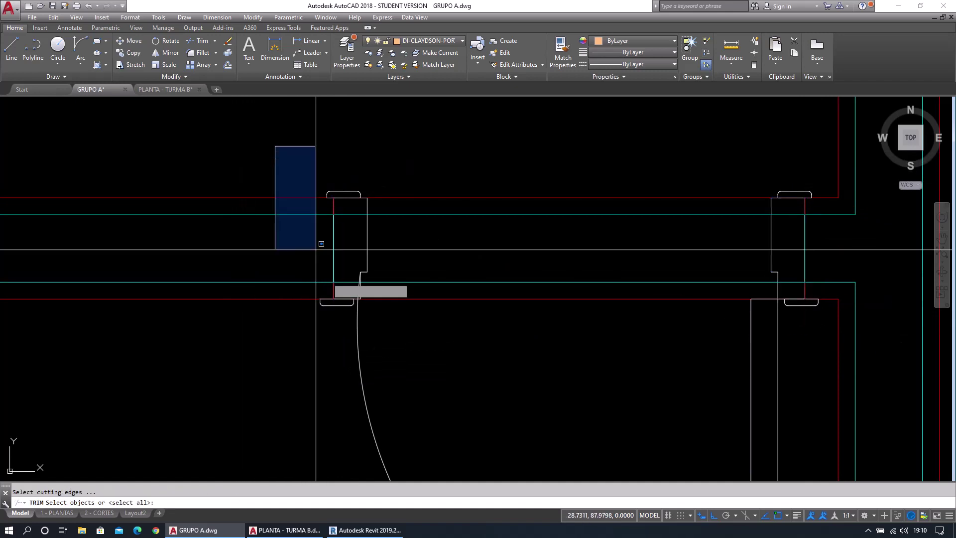
click(344, 328)
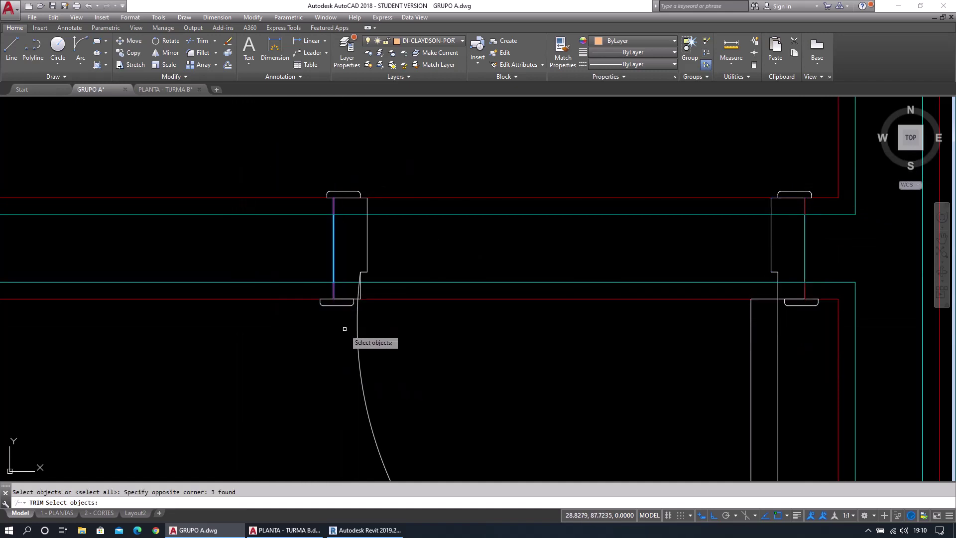
click(790, 171)
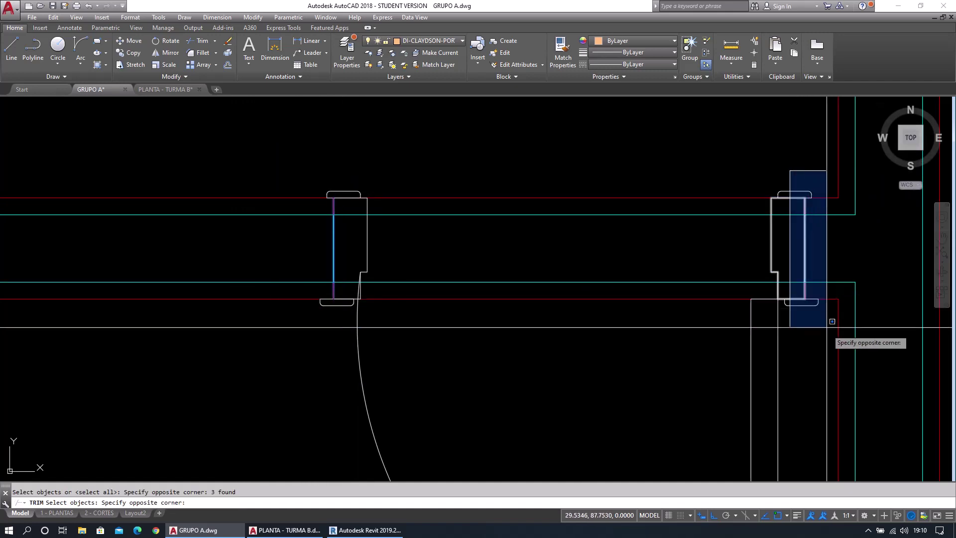
click(810, 260)
click(799, 179)
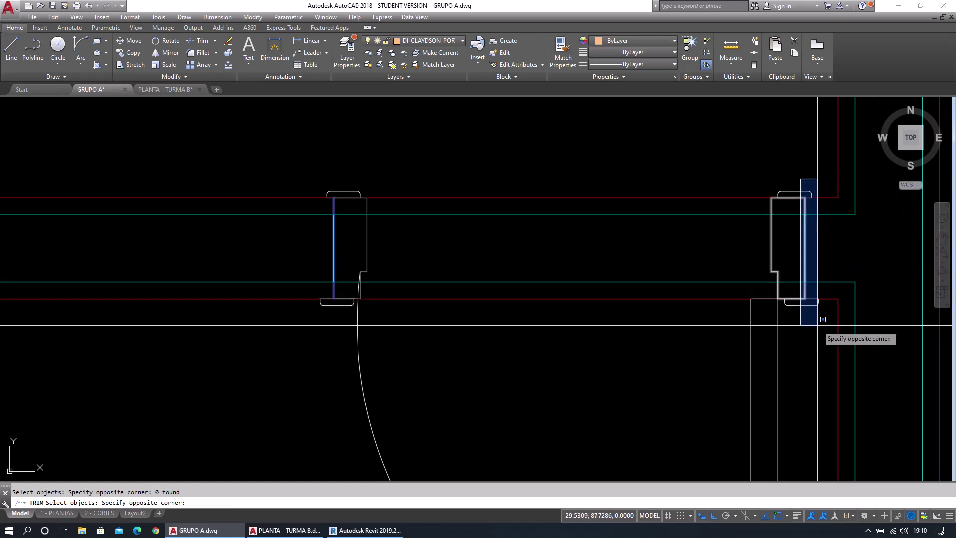
click(819, 313)
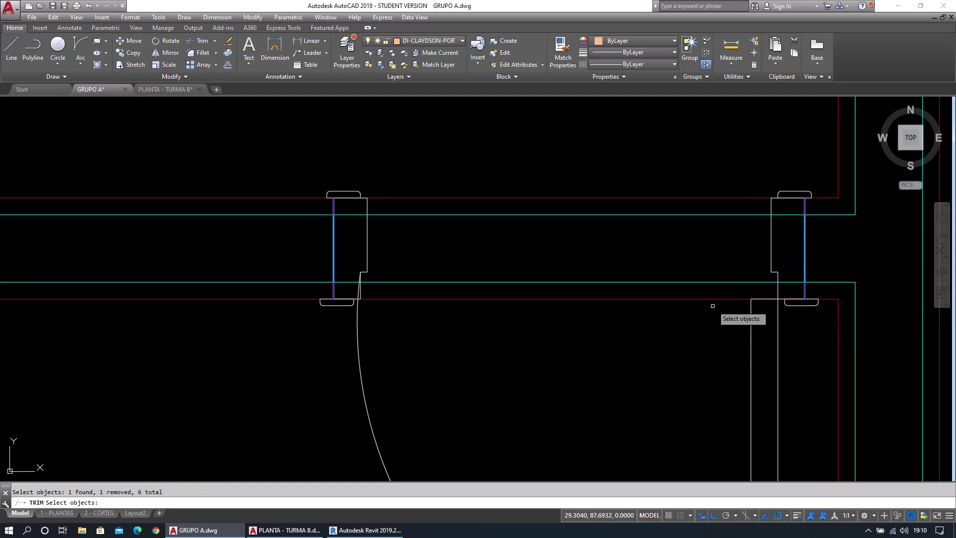
click(771, 247)
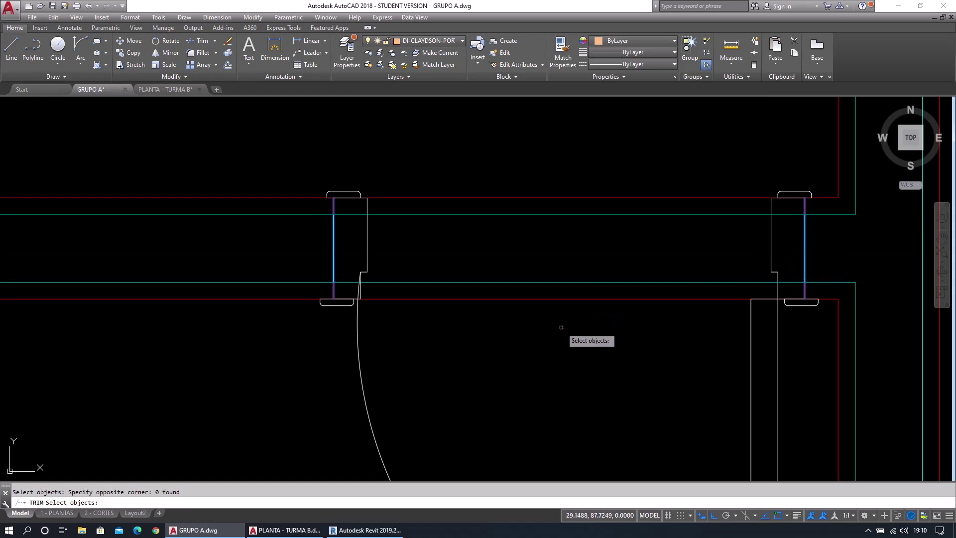
click(652, 357)
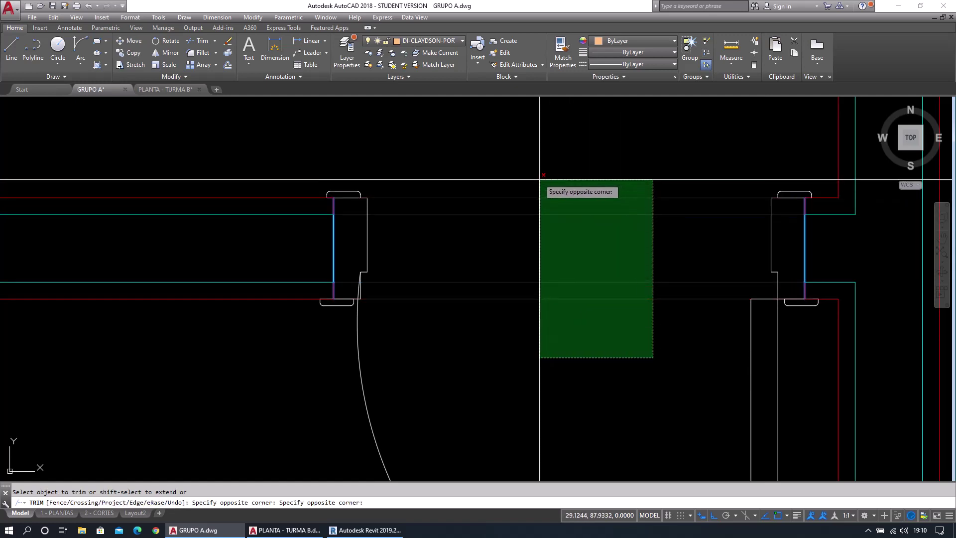
click(511, 157)
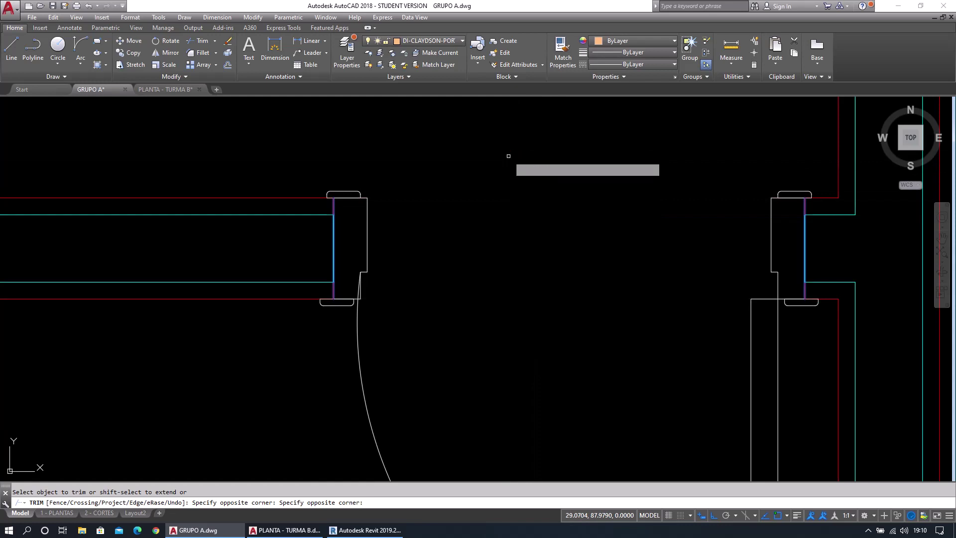
key(Escape)
Define all parts of the new door as block PORTA 62 - EXE, with its base point at the hinge-side frame's upper outer corner.
scroll(518, 298, down, 2)
scroll(518, 256, up, 2)
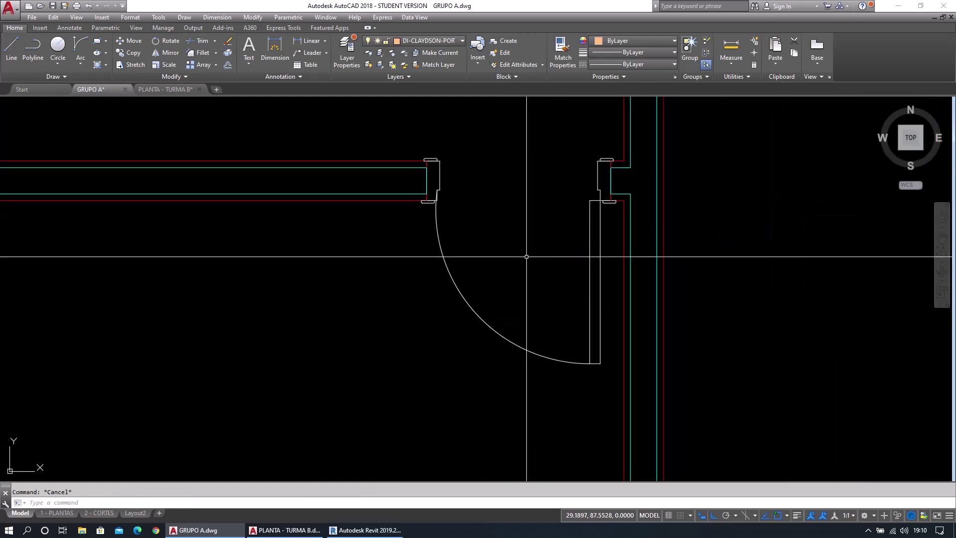
click(625, 286)
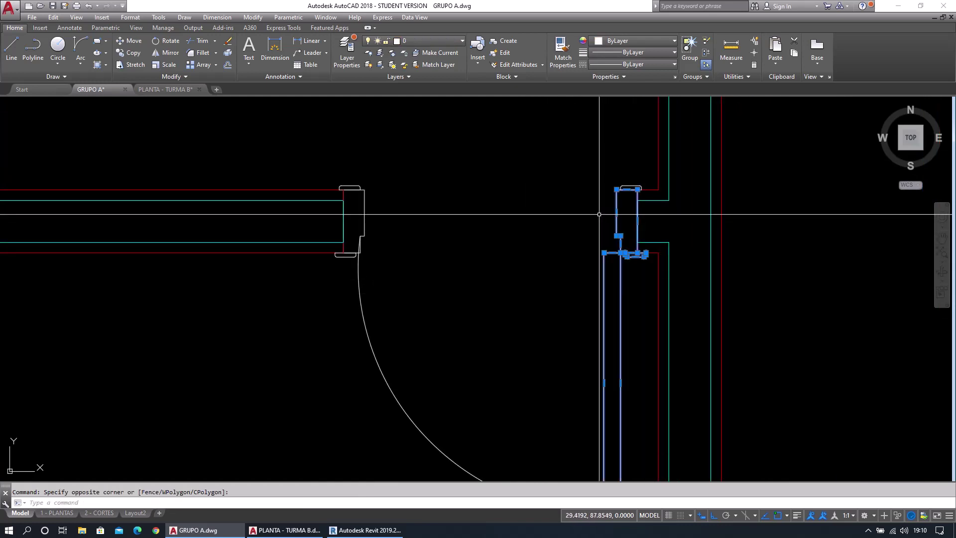
click(511, 225)
click(444, 310)
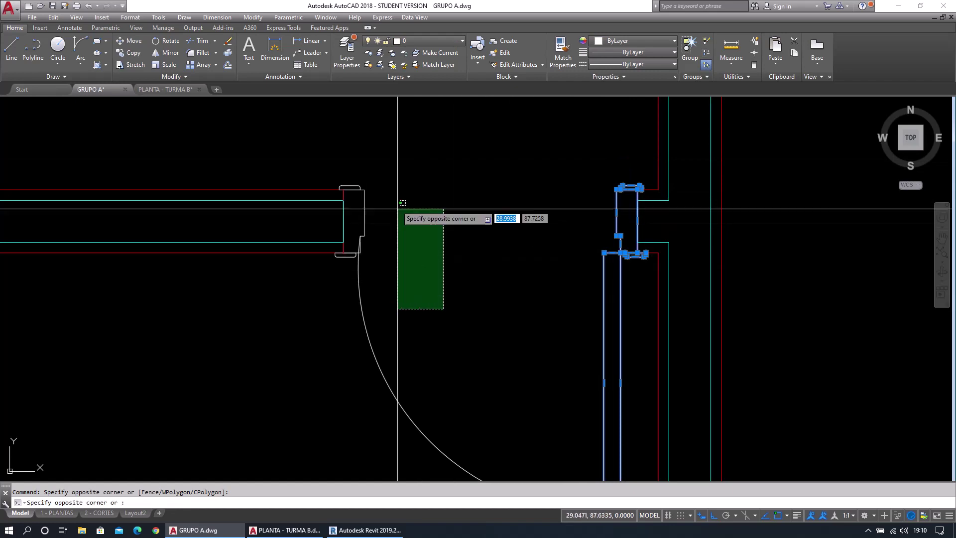
click(352, 150)
scroll(508, 235, down, 1)
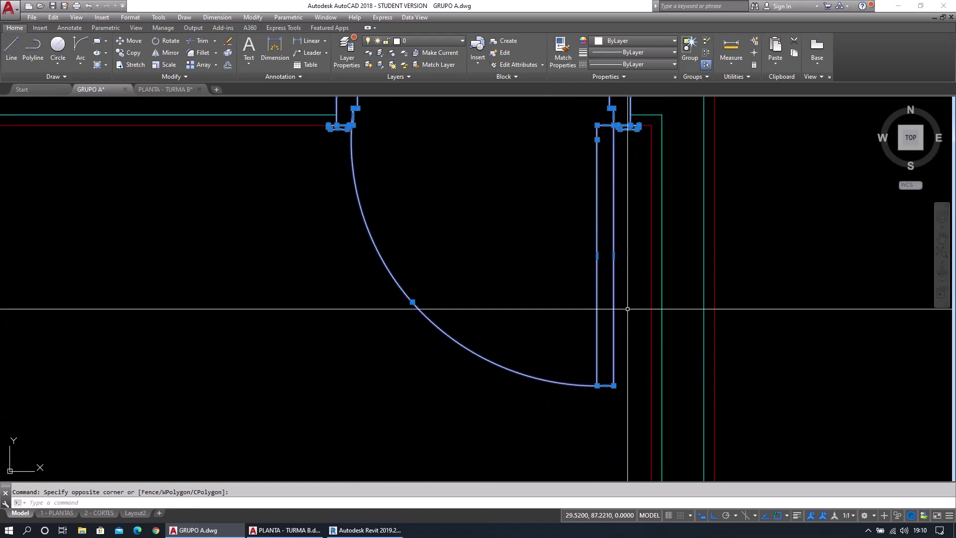
scroll(619, 277, up, 3)
scroll(582, 281, down, 3)
middle_drag(489, 303, 523, 314)
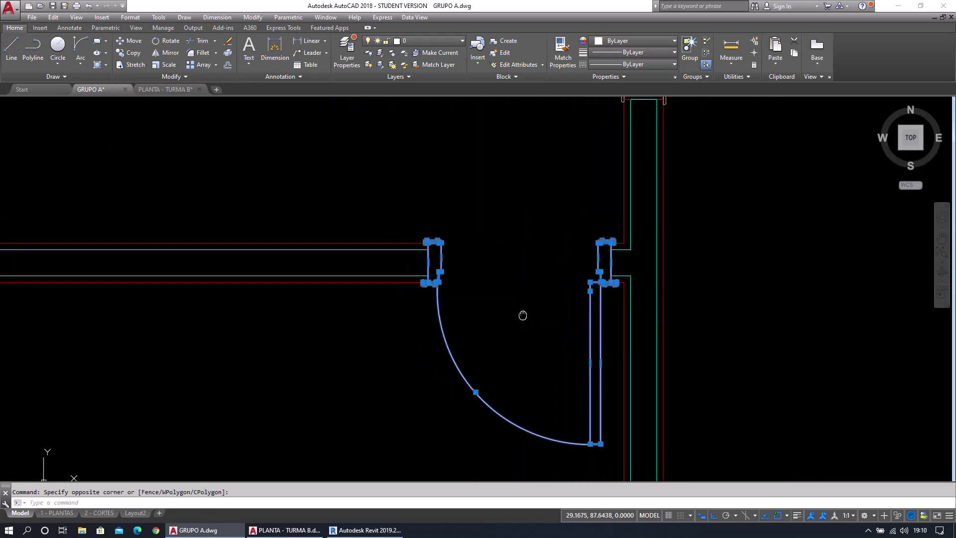
text(b)
key(Return)
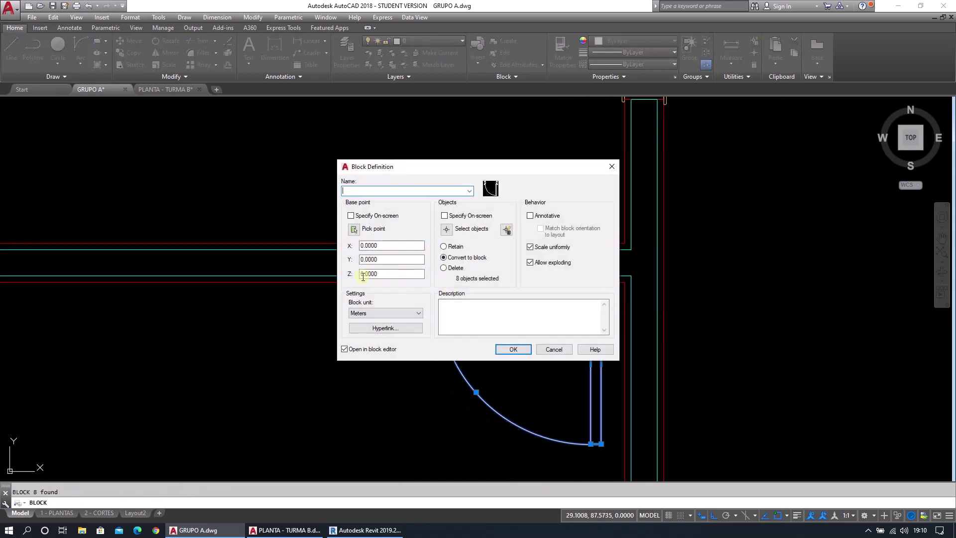
click(354, 228)
scroll(587, 224, up, 4)
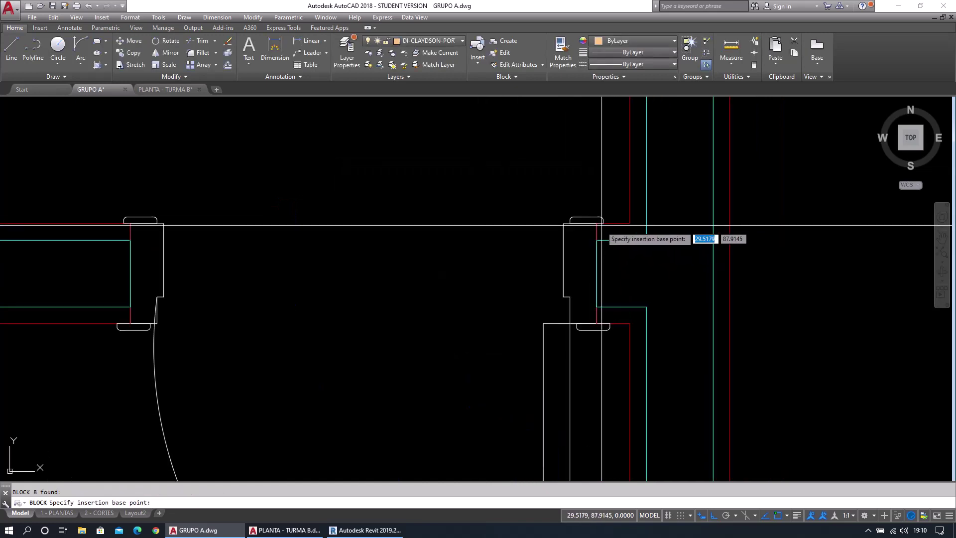
click(597, 223)
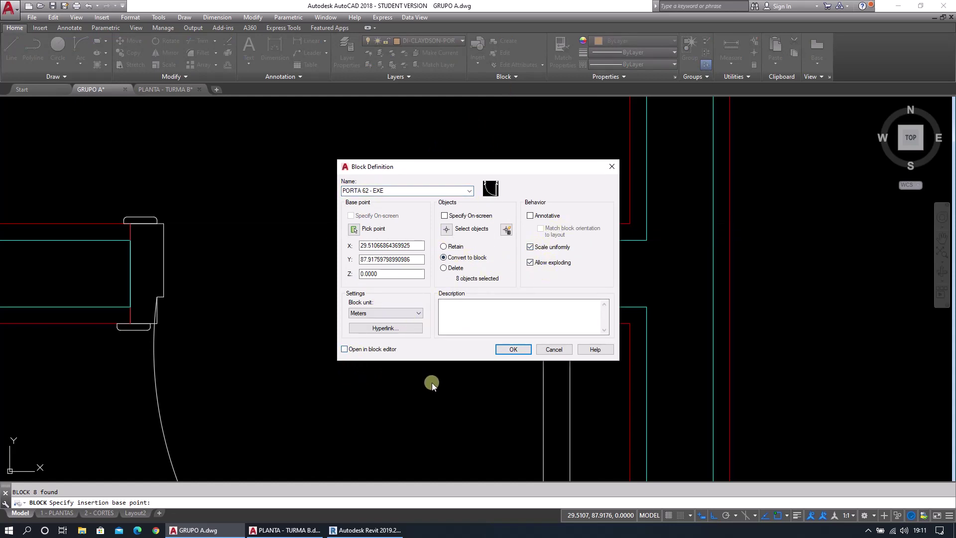
click(513, 349)
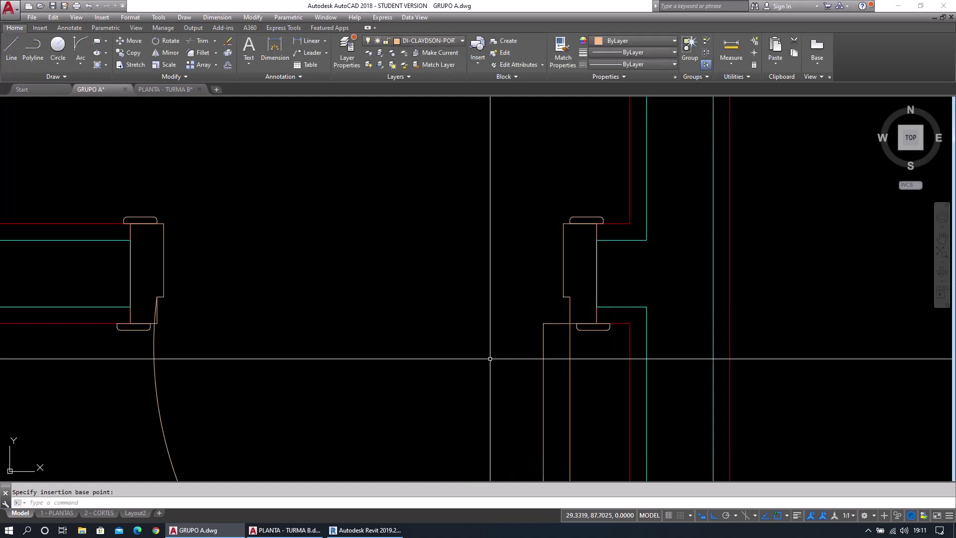
Check that the new door can be selected as a single block, and save the drawing.
scroll(493, 356, down, 3)
click(526, 321)
click(436, 421)
scroll(433, 418, down, 3)
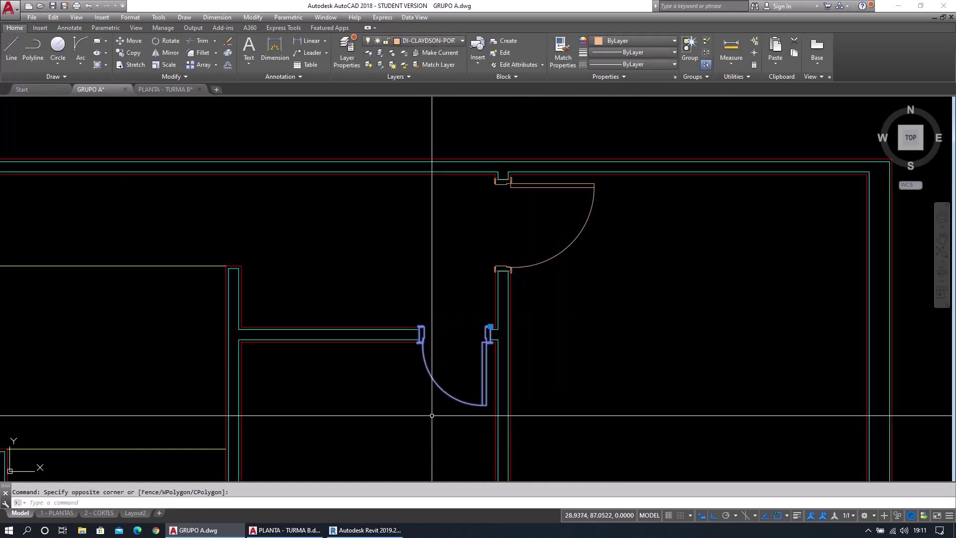
scroll(519, 259, up, 4)
scroll(523, 319, down, 3)
text(z)
key(Return)
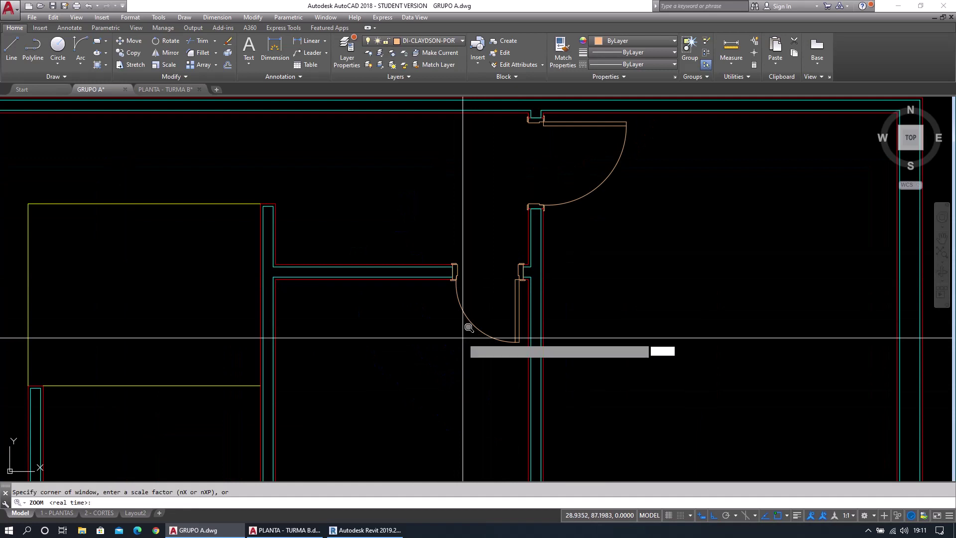
text(E)
key(Return)
text(QSAVE)
key(Return)
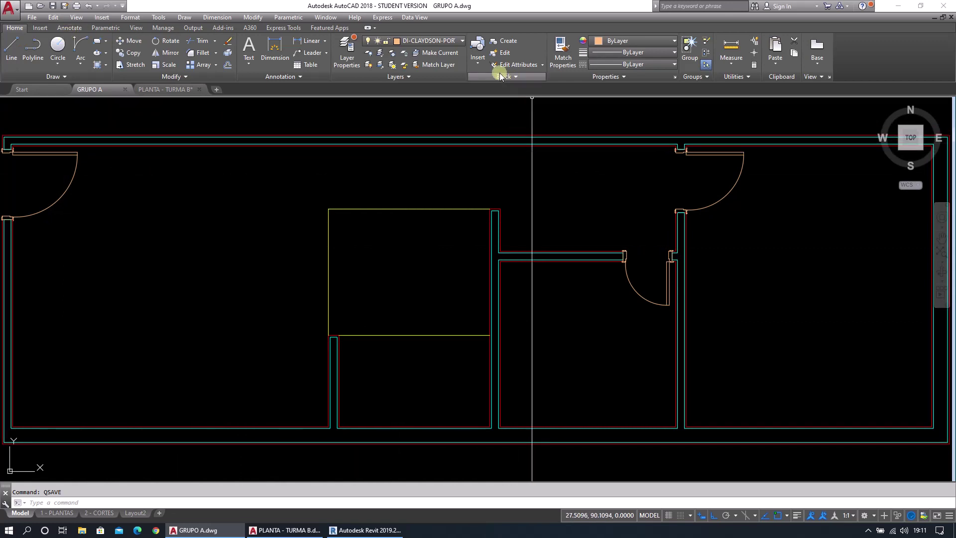
click(479, 69)
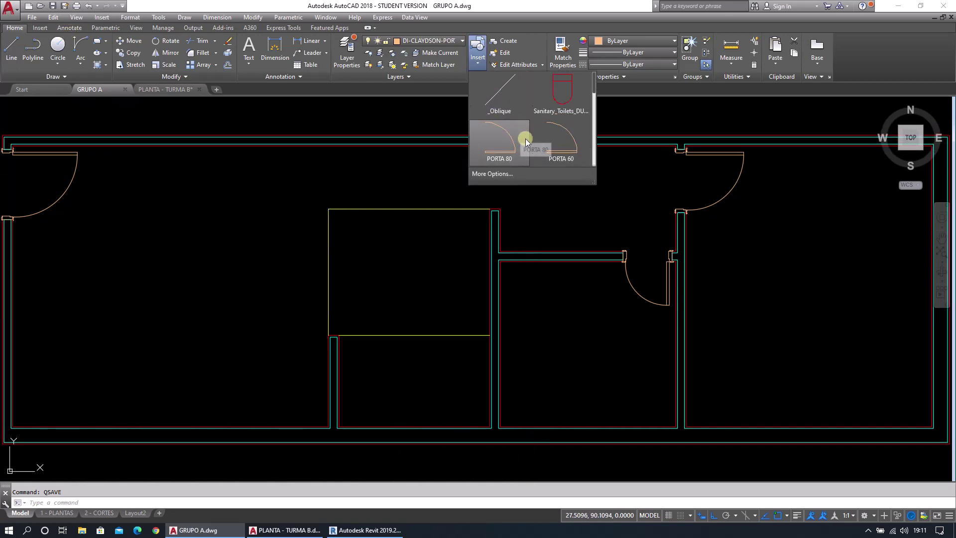
scroll(518, 127, down, 1)
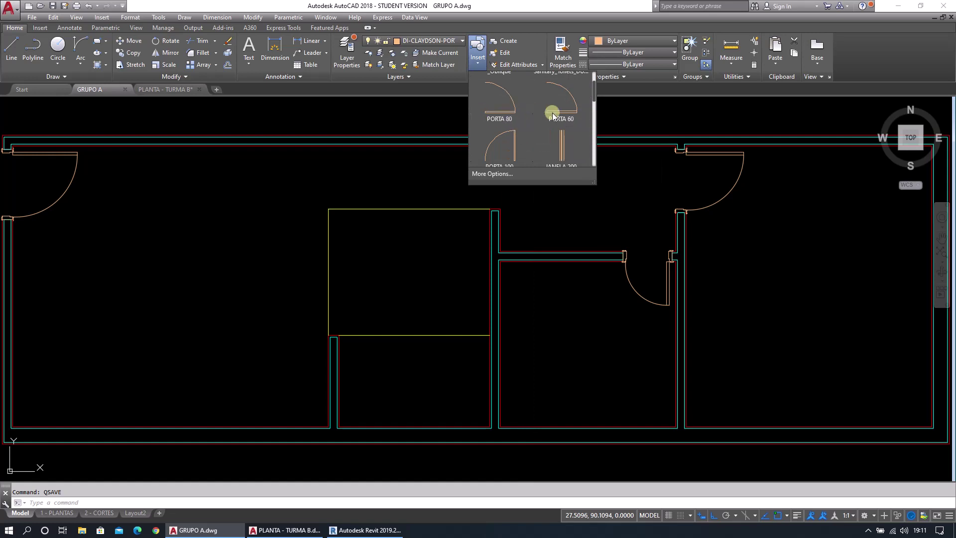
scroll(524, 115, down, 1)
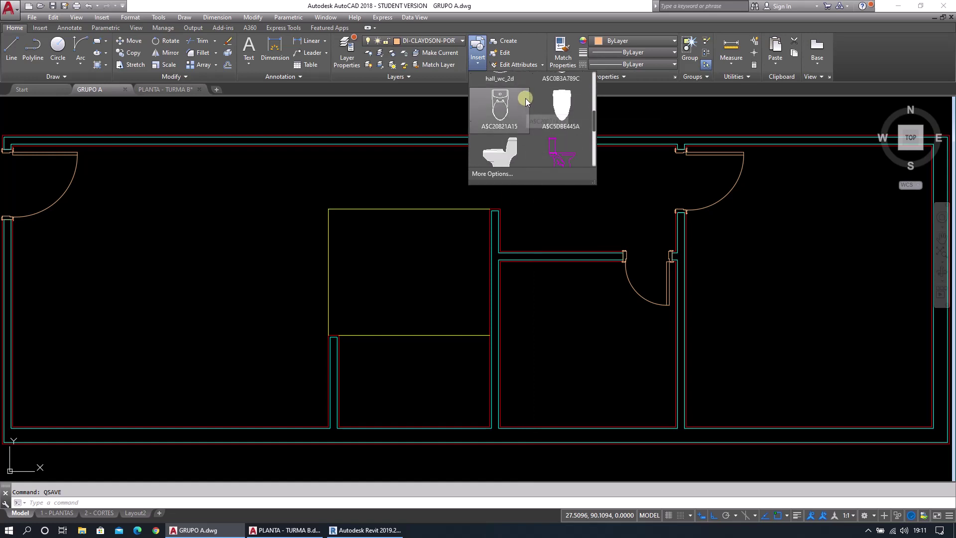
scroll(524, 99, up, 3)
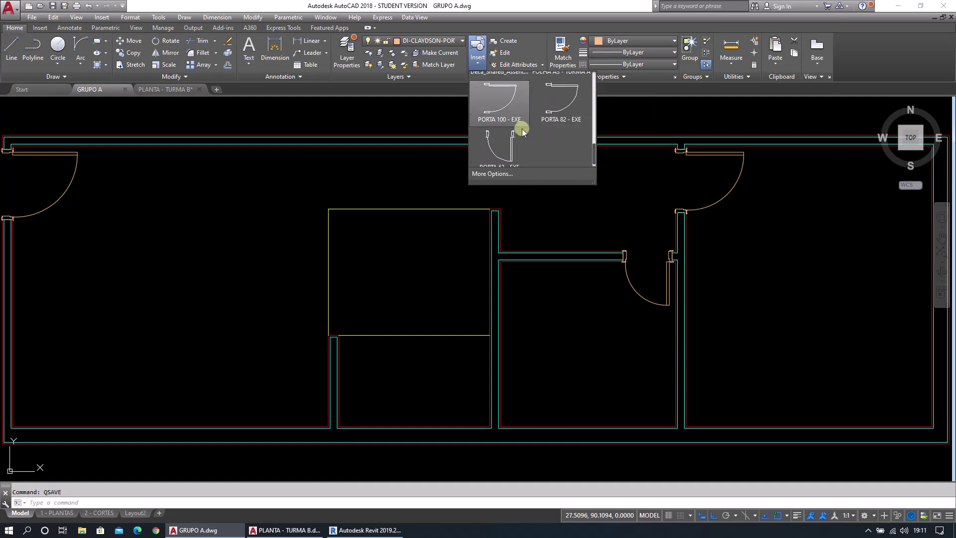
scroll(494, 140, down, 1)
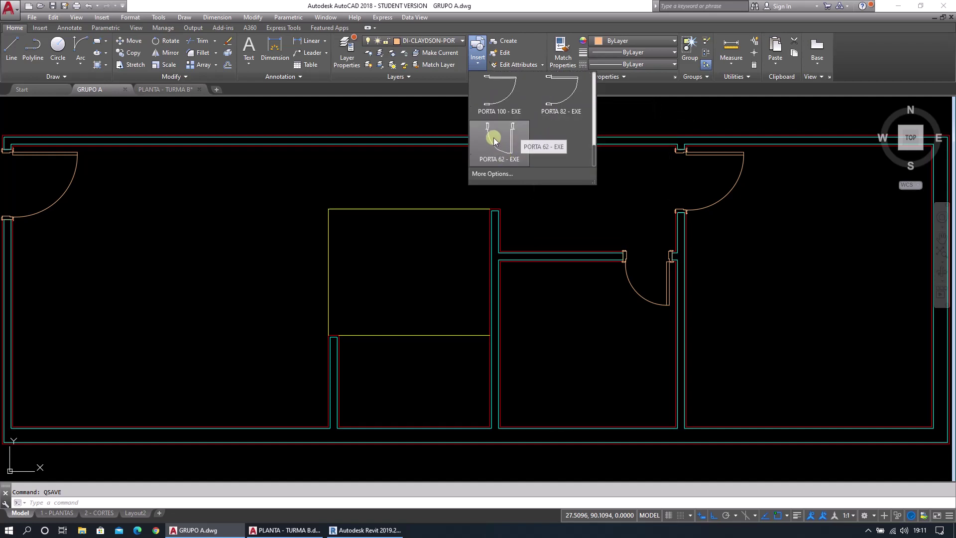
click(518, 129)
scroll(196, 213, up, 4)
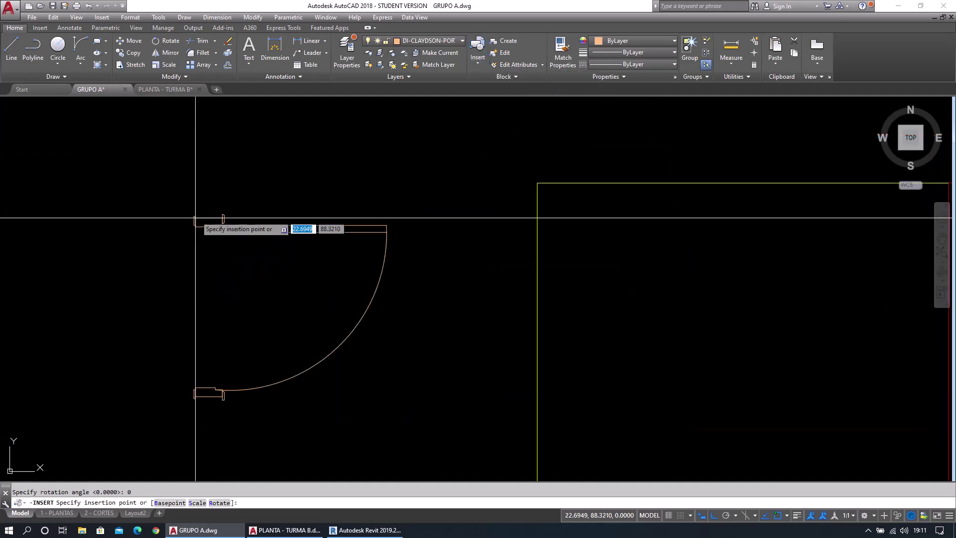
scroll(236, 167, down, 8)
key(Escape)
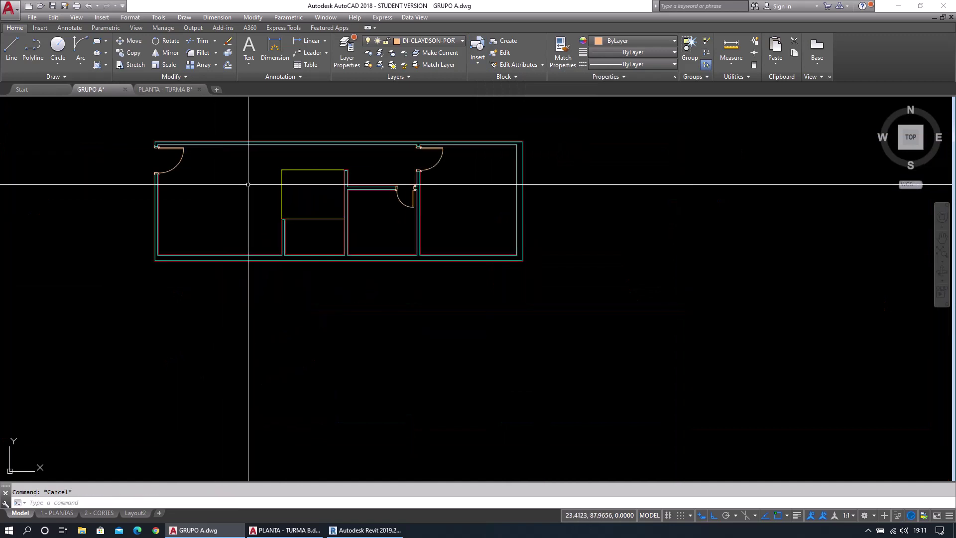
middle_click(247, 183)
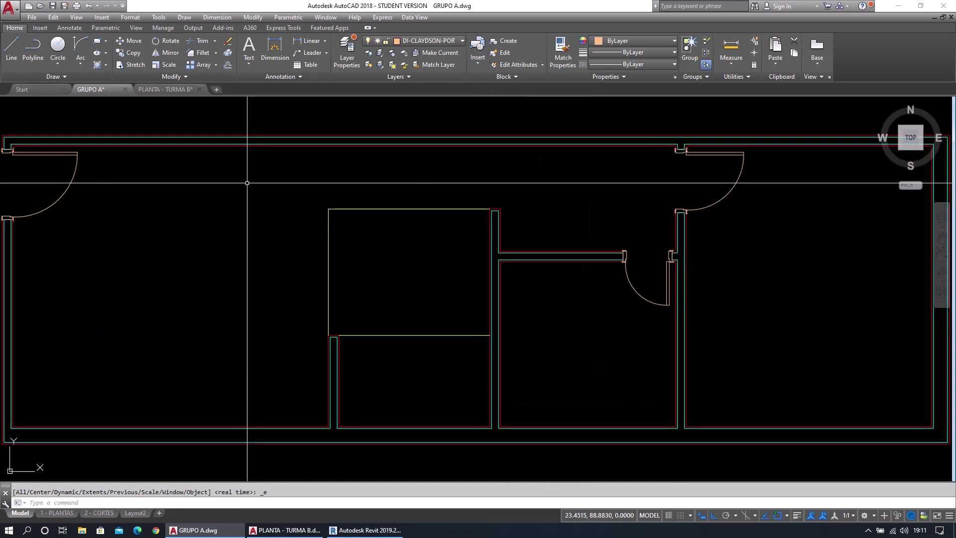